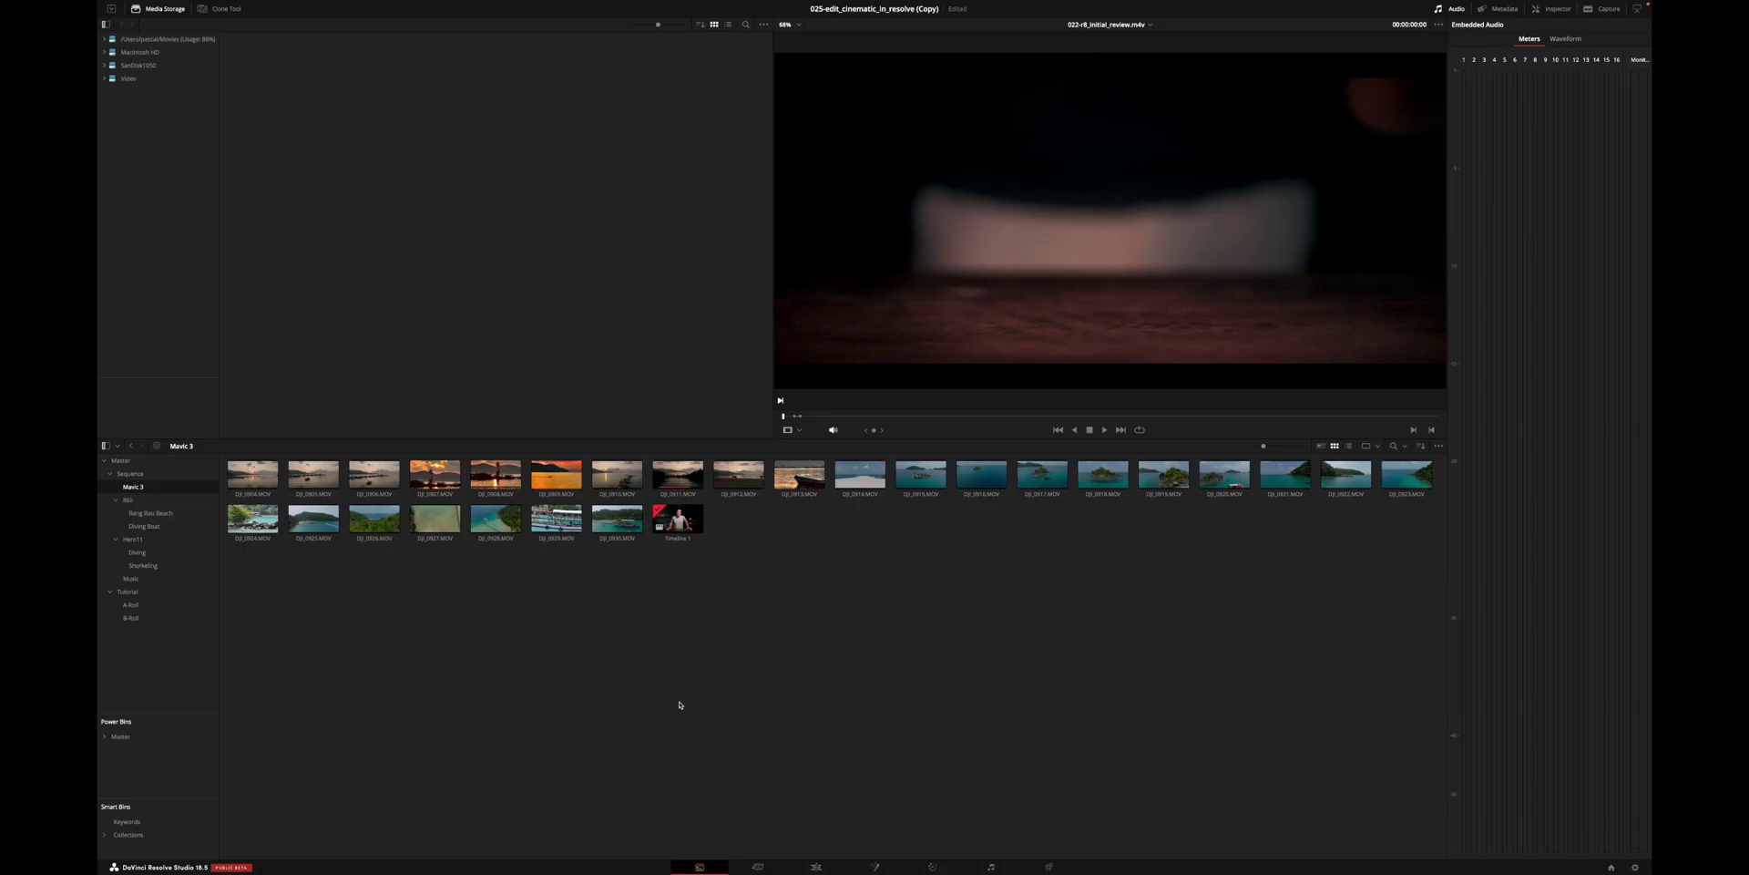
- Step through the Cut, Edit, Fusion, Color, Fairlight and Deliver pages in turn
{"action": "left_click", "coordinate": [760, 867]}
{"action": "left_click", "coordinate": [830, 868]}
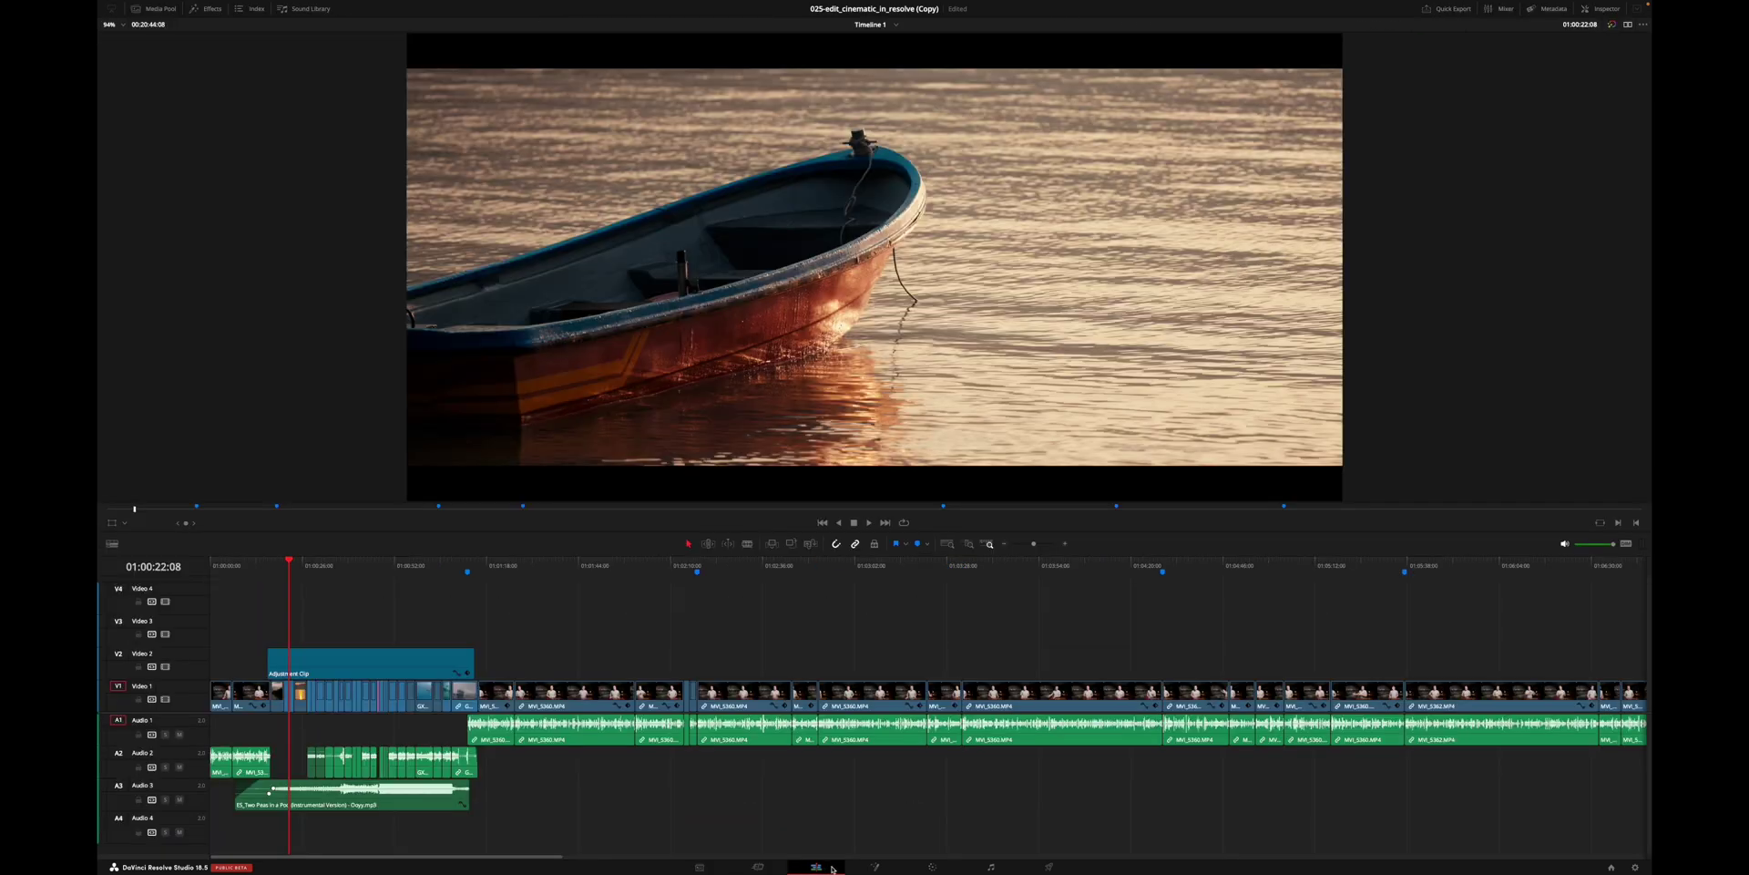
{"action": "left_click", "coordinate": [877, 868]}
{"action": "left_click", "coordinate": [932, 867]}
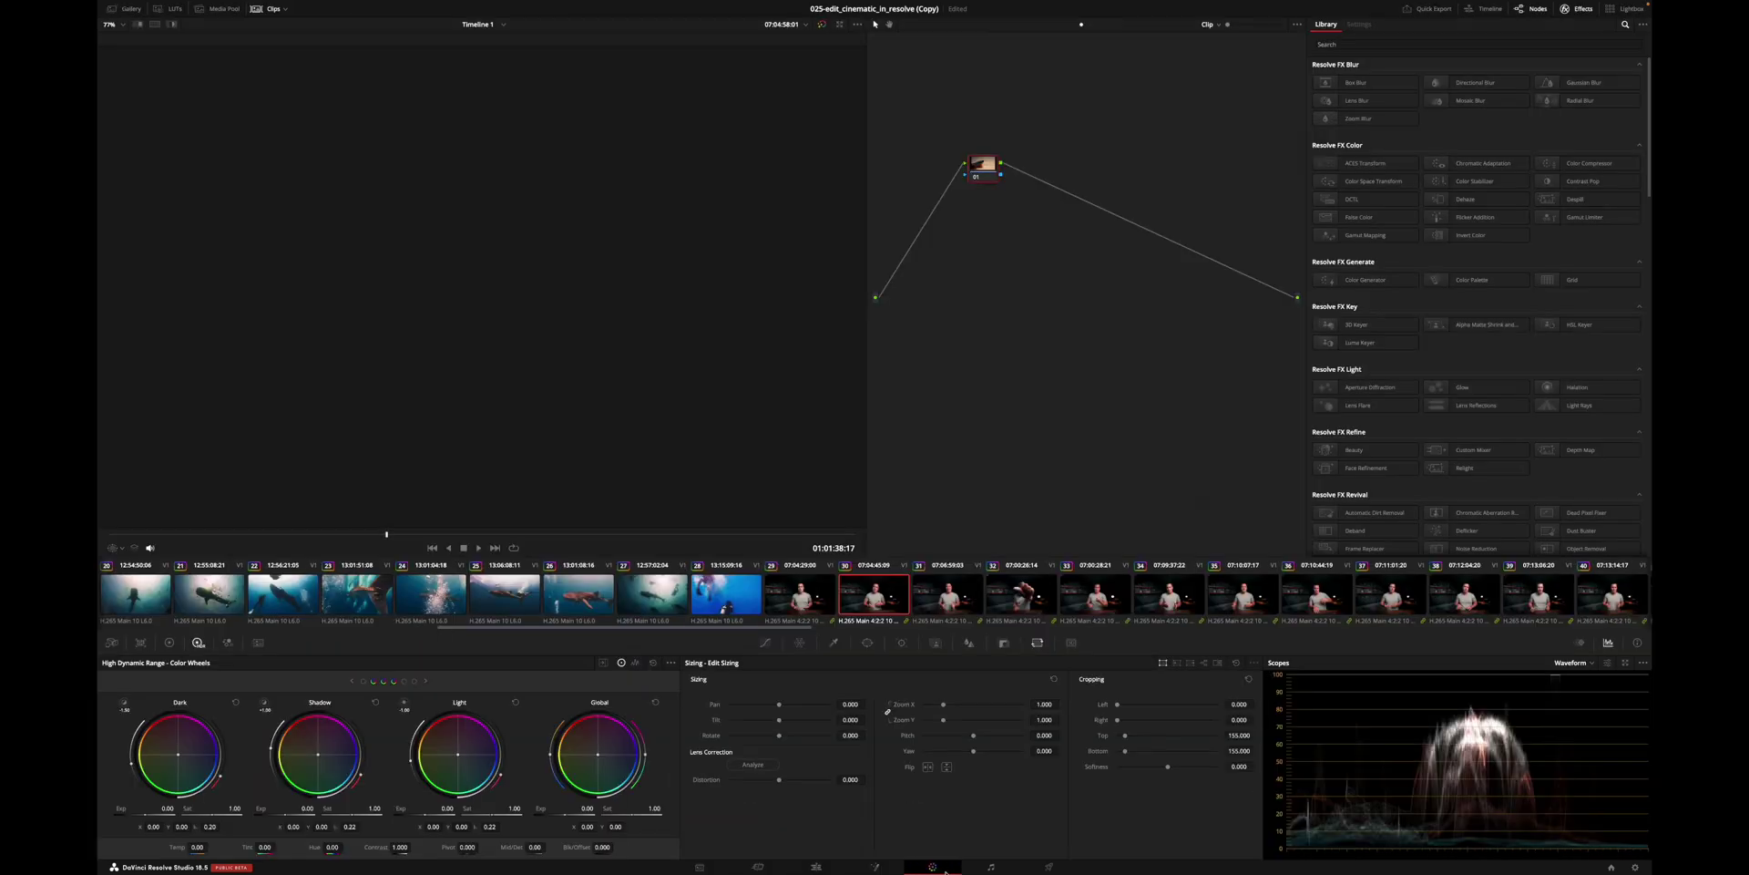
{"action": "left_click", "coordinate": [993, 867]}
{"action": "left_click", "coordinate": [1050, 867]}
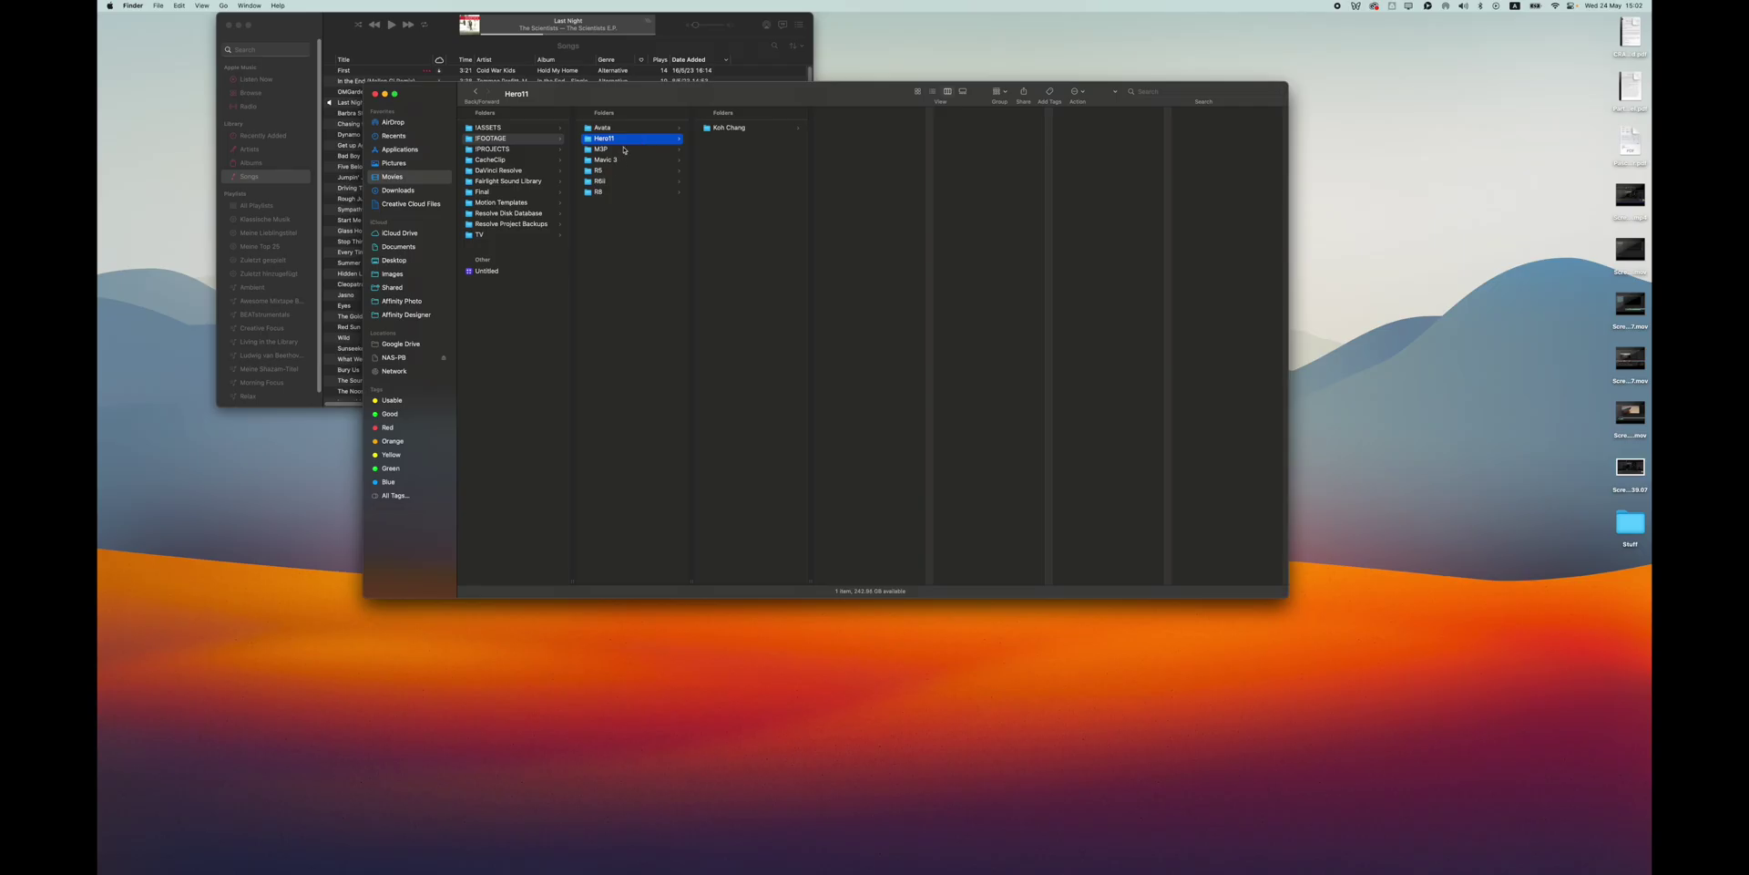
- Import the Hero11, Mavic 3 and R6ii folders into the Media Pool as bins
{"action": "left_click", "coordinate": [606, 160], "text": "super"}
{"action": "left_click", "coordinate": [602, 181], "text": "super"}
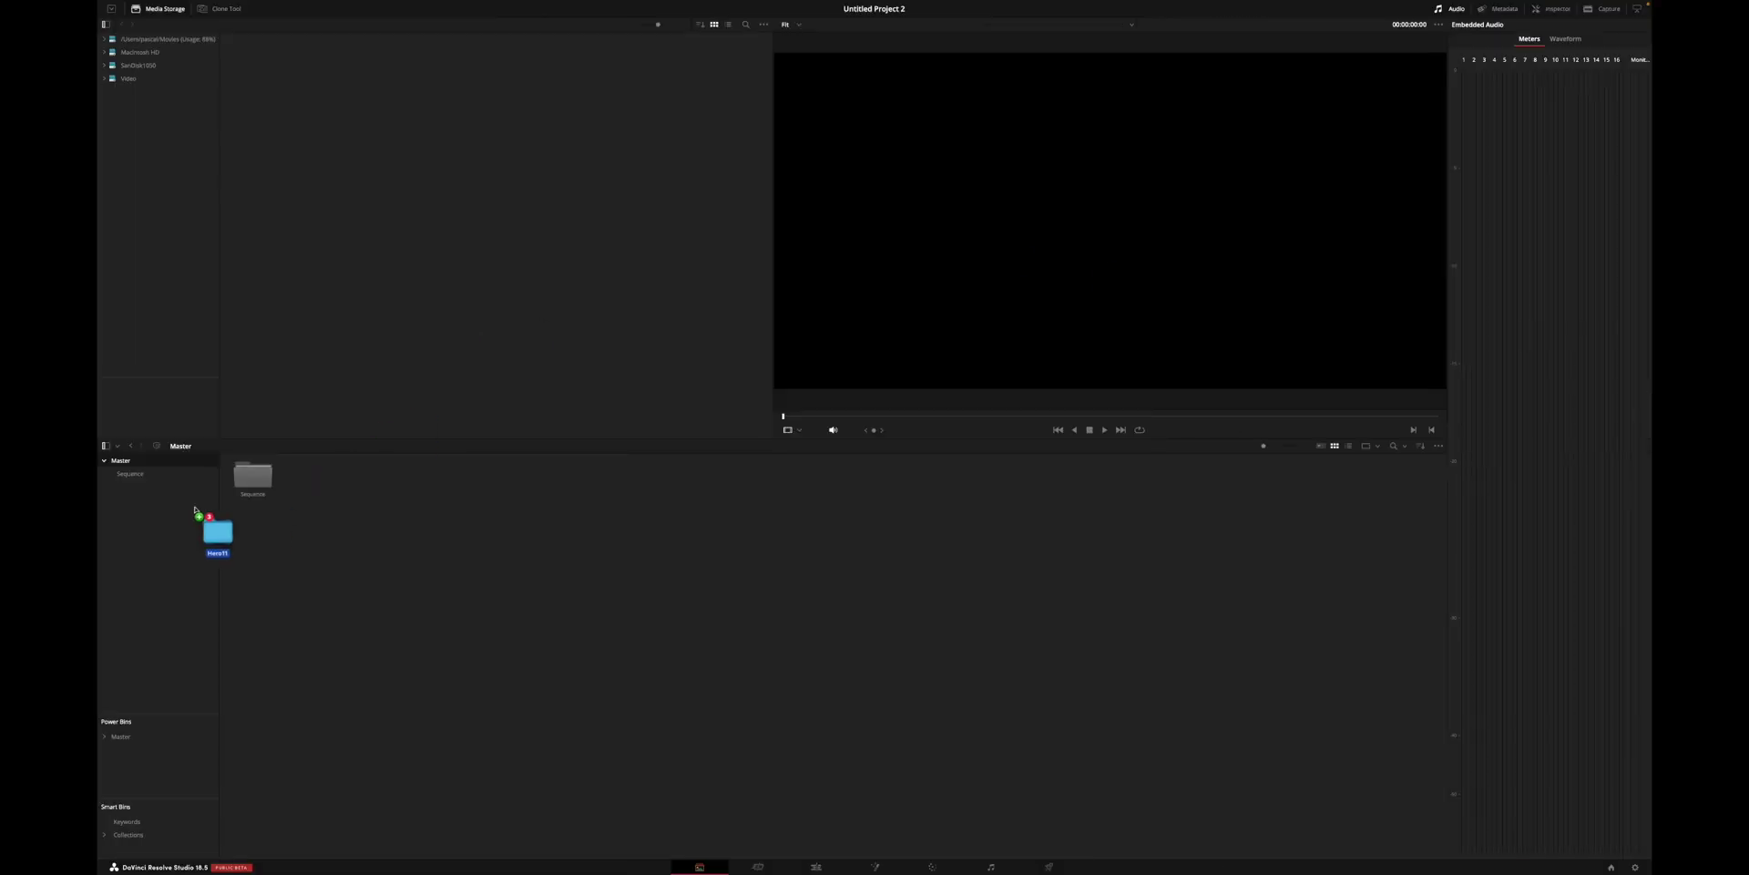
{"action": "left_click_drag", "start_coordinate": [171, 513], "coordinate": [171, 513]}
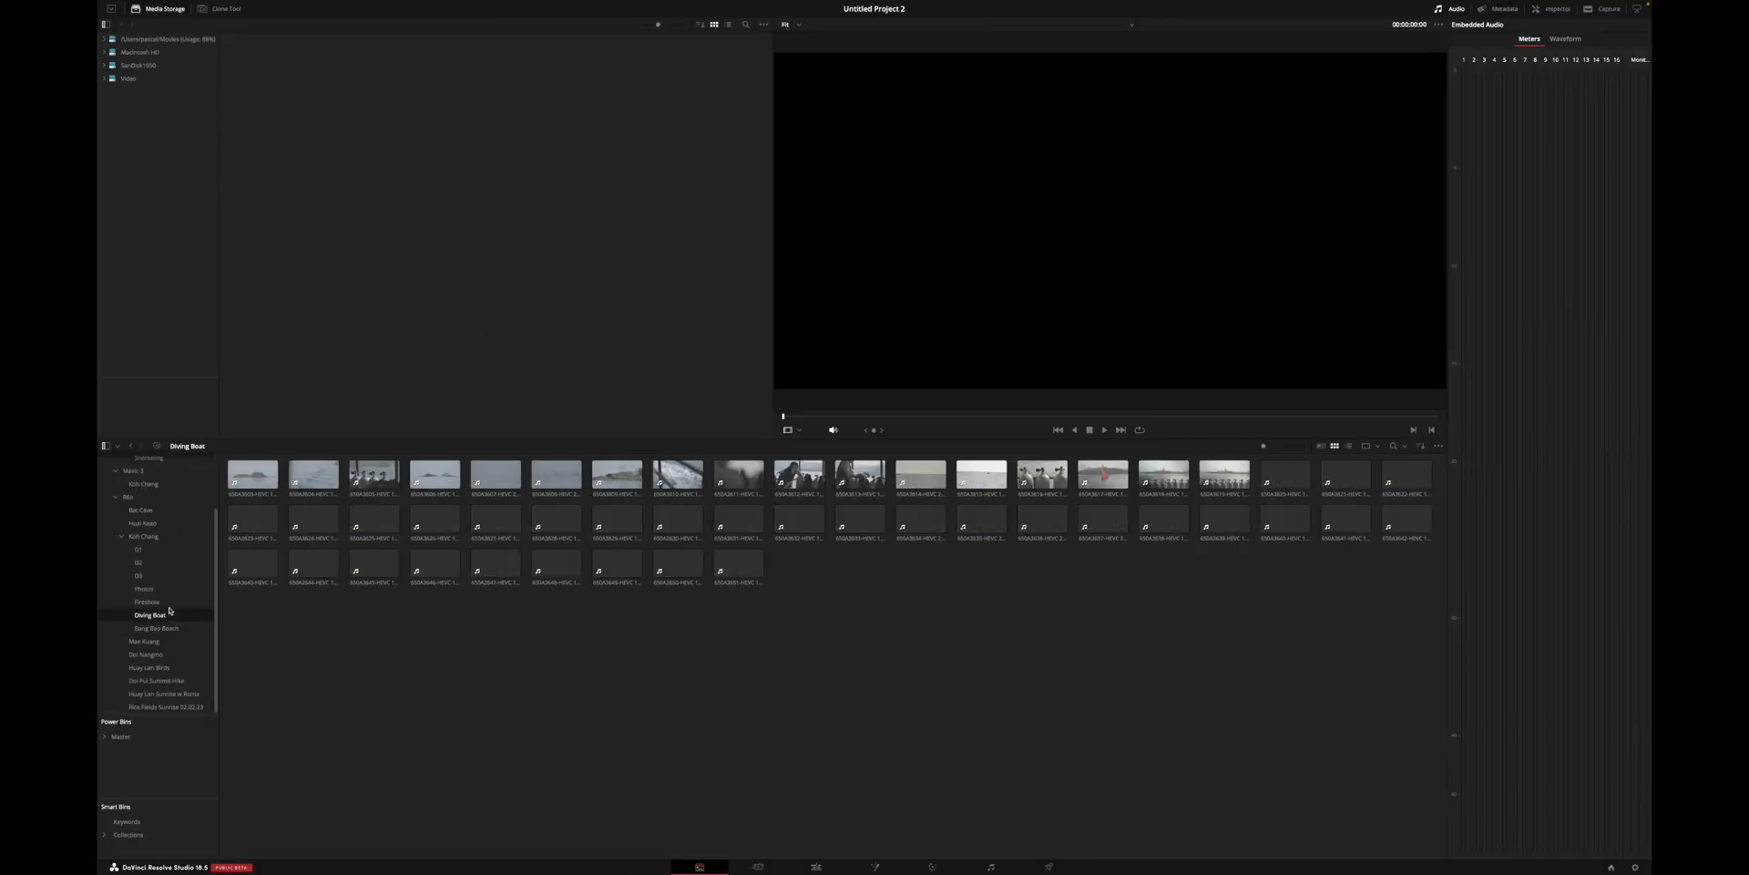
- Browse the Photos, D3, Bang Bao Beach and Koh Chang bins
{"action": "left_click", "coordinate": [164, 599]}
{"action": "left_click", "coordinate": [159, 601]}
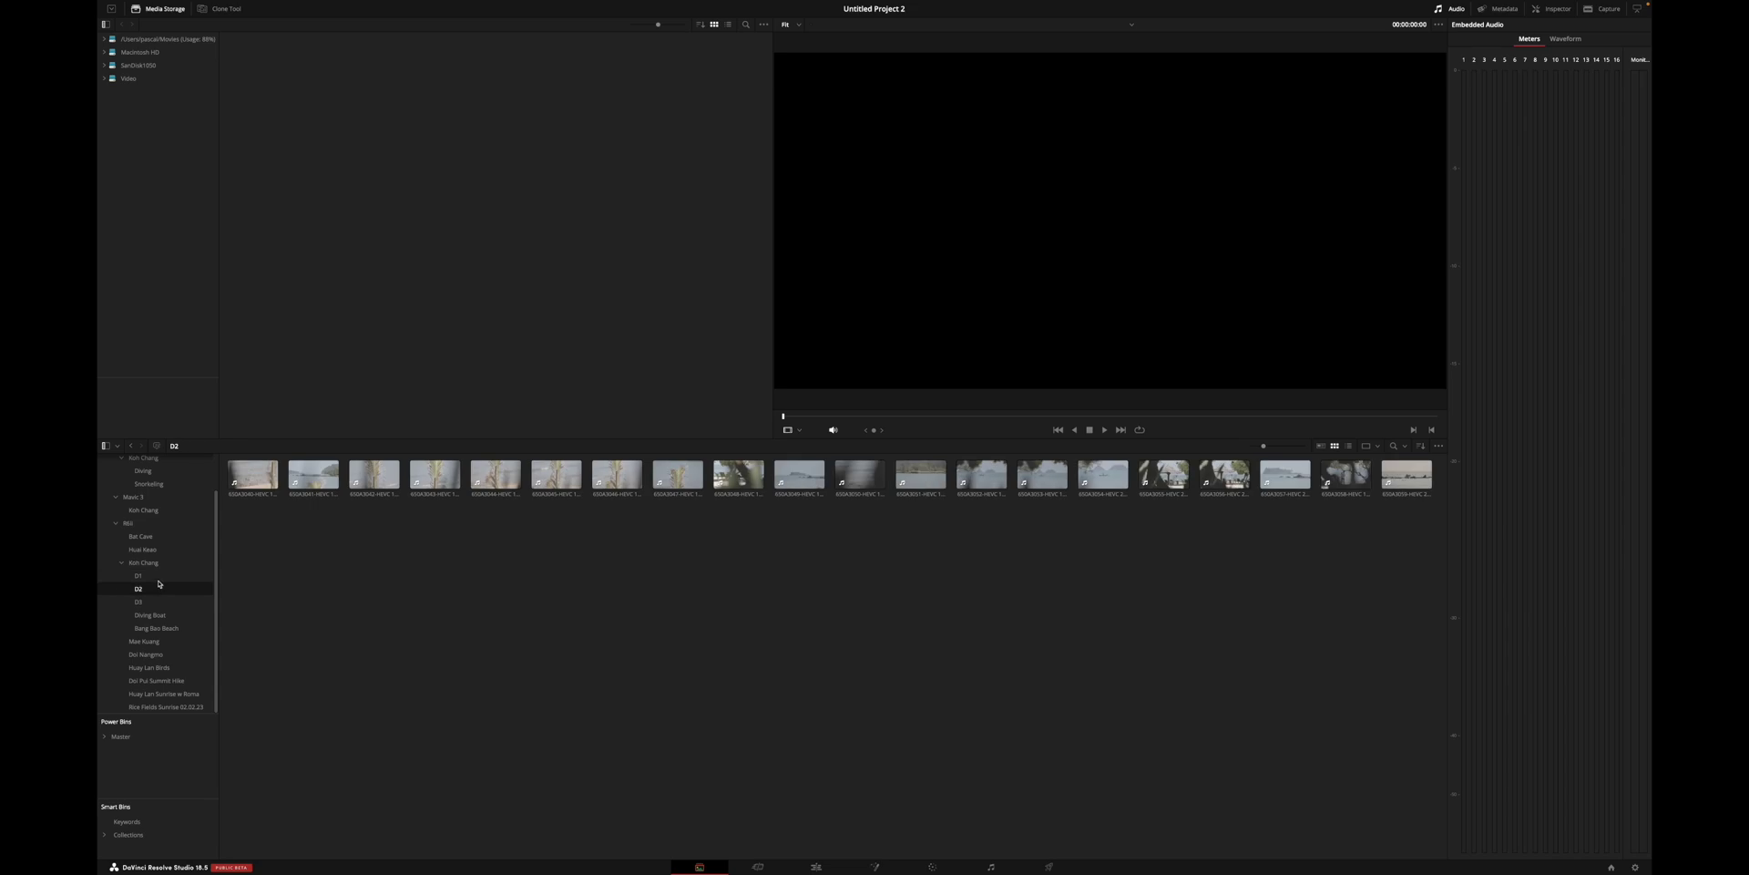
{"action": "left_click", "coordinate": [179, 629]}
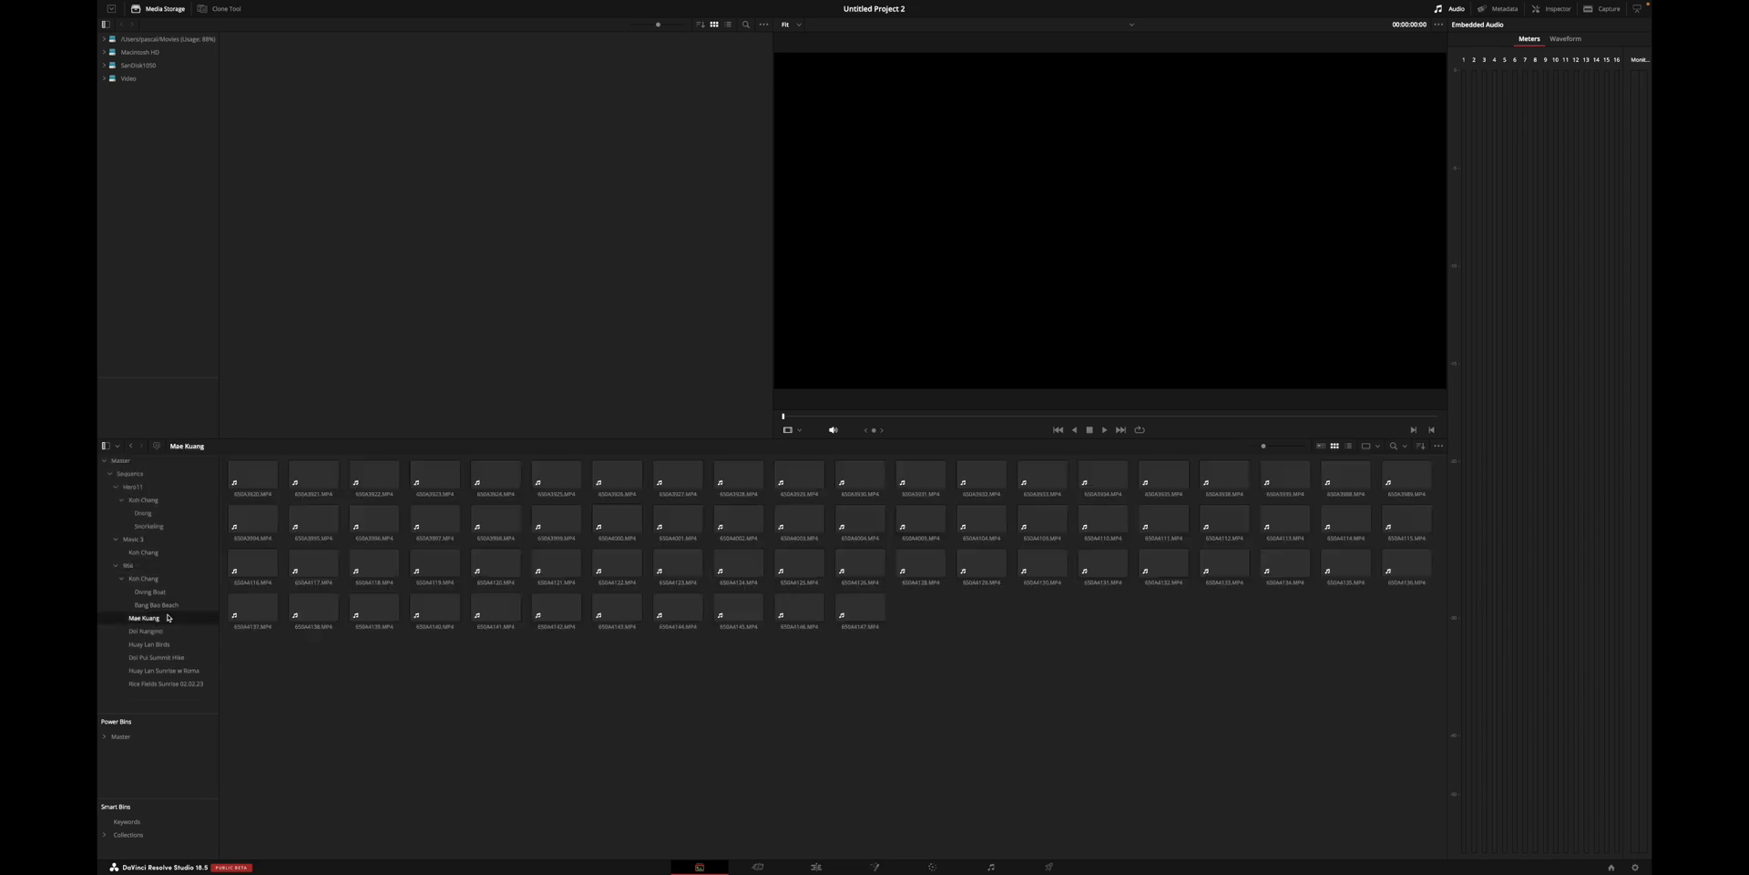
{"action": "left_click", "coordinate": [146, 553]}
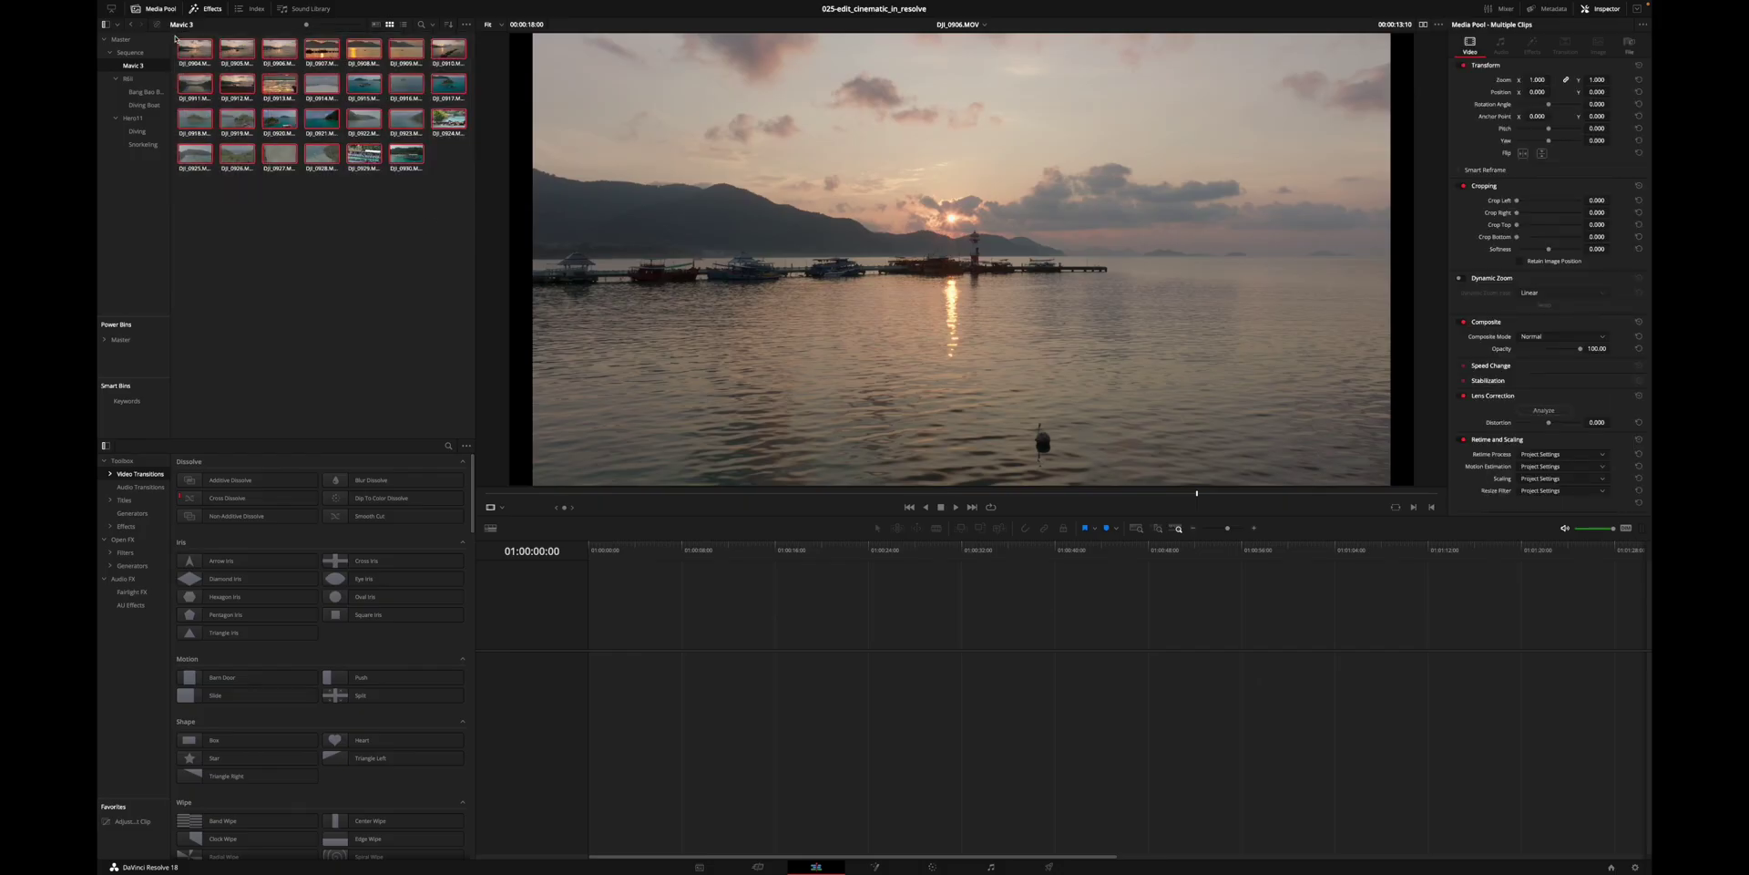
- Place all Mavic 3 clips on a new timeline, preview the shots, and remove DJI_0909
{"action": "left_click_drag", "start_coordinate": [638, 565], "coordinate": [633, 574]}
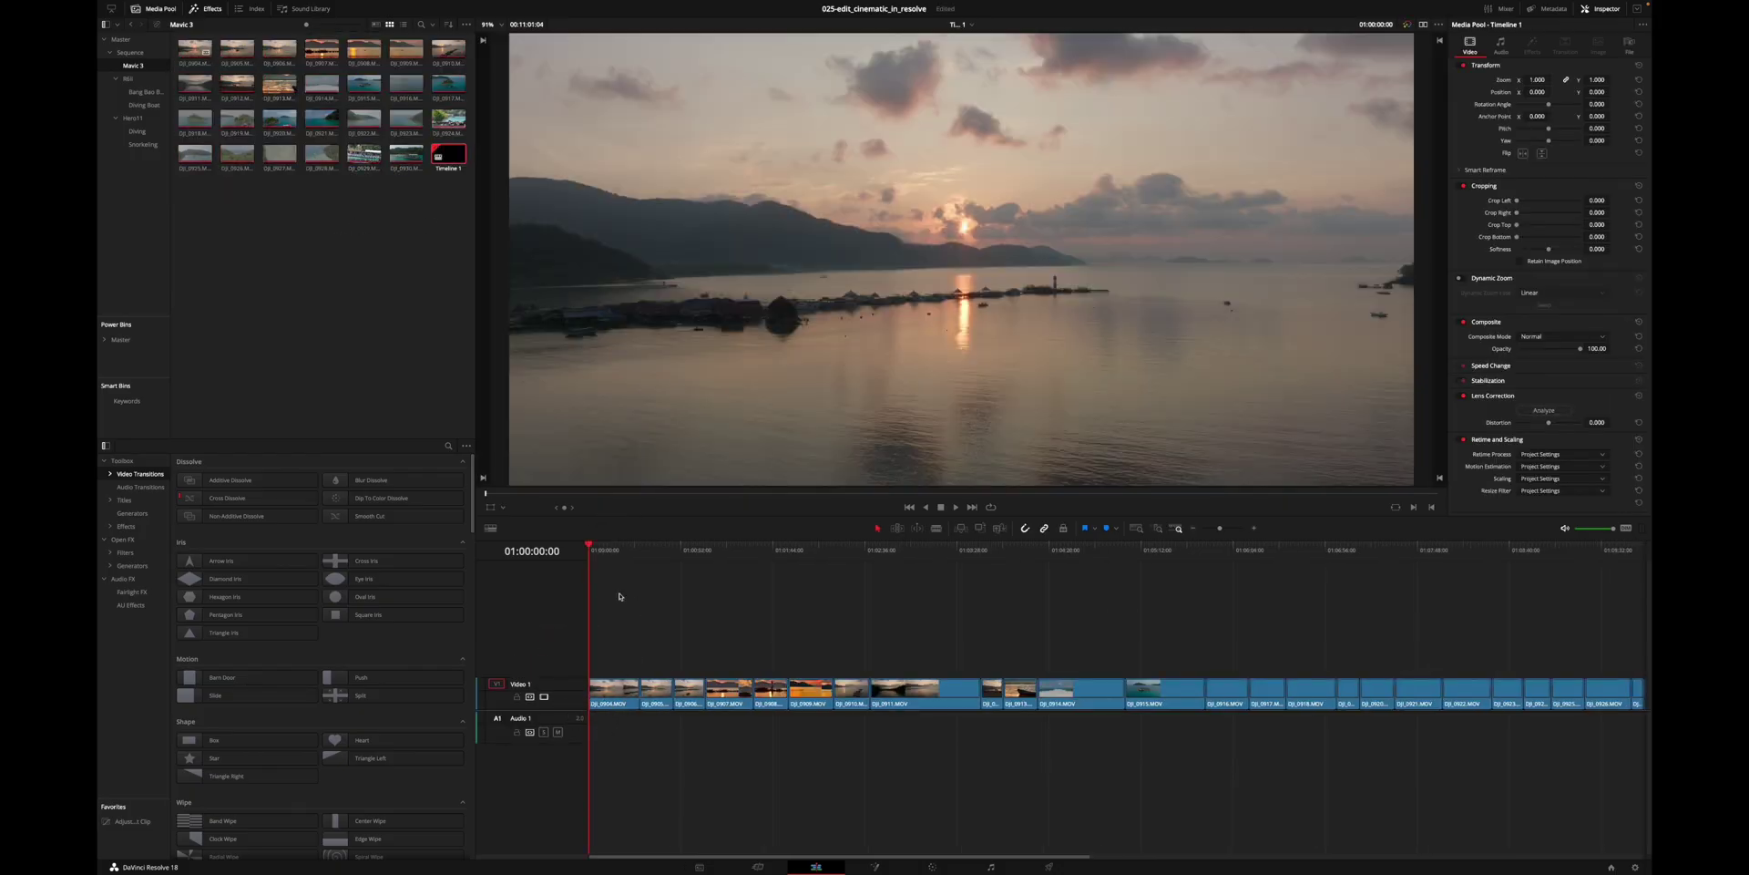
{"action": "left_click", "coordinate": [650, 555]}
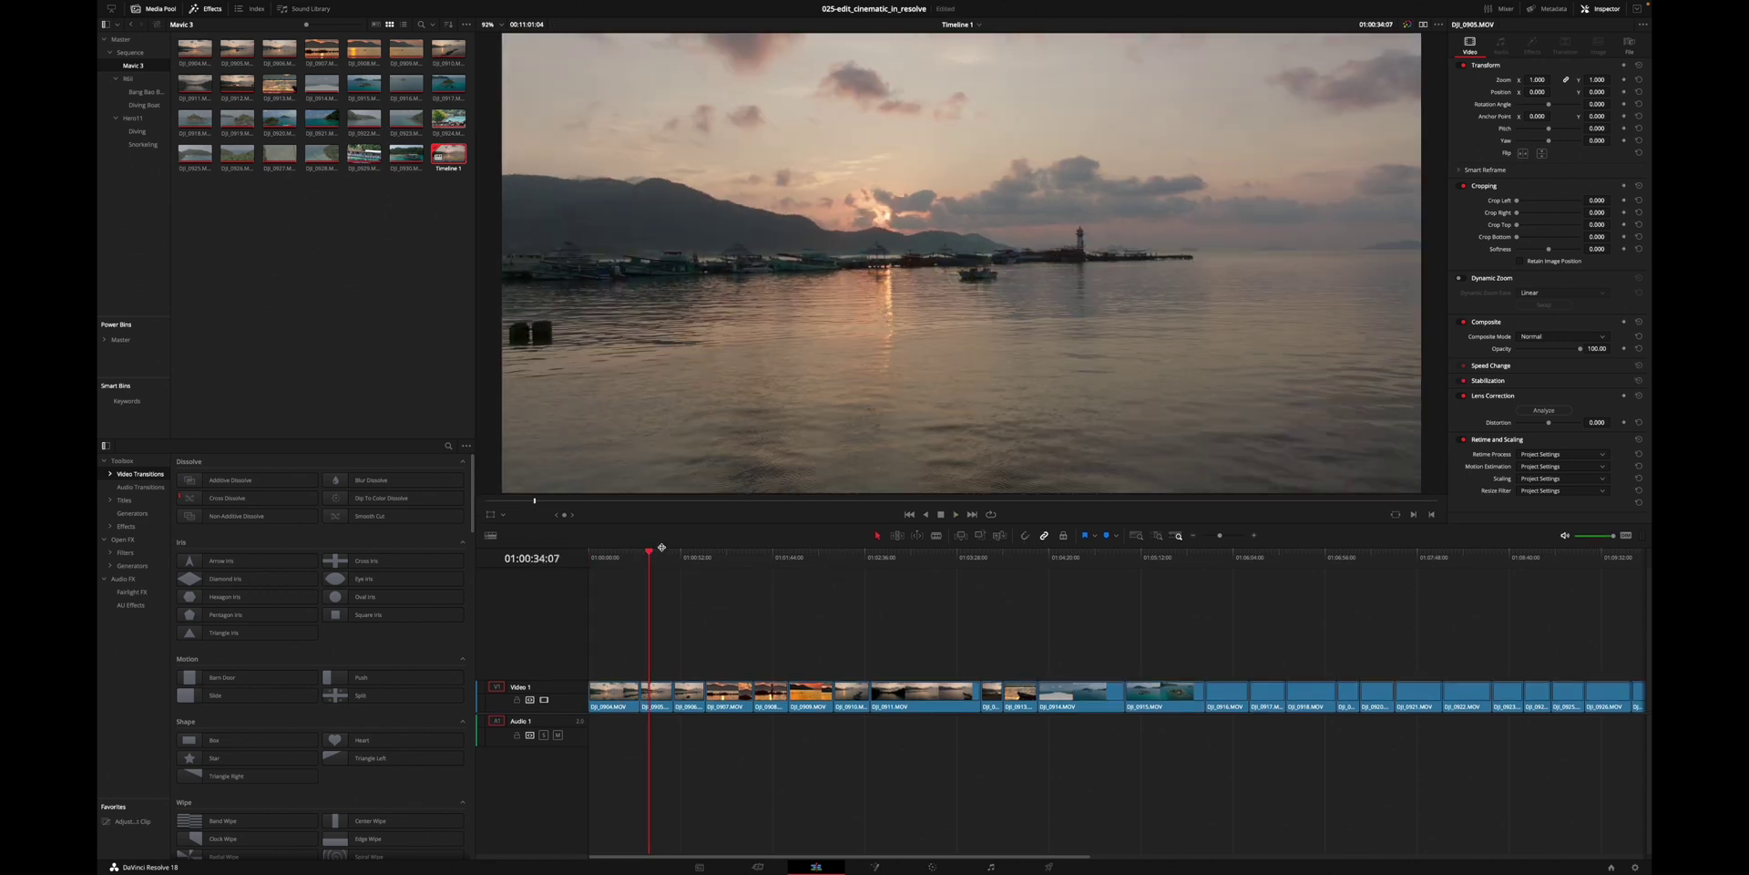
{"action": "left_click_drag", "start_coordinate": [661, 546], "coordinate": [1183, 566]}
{"action": "key", "text": "Delete"}
{"action": "key", "text": "Delete"}
{"action": "key", "text": "Delete"}
{"action": "key", "text": "Delete"}
- Delete the unwanted end clips, including DJI_0919–0922, and move DJI_0911 to the timeline start
{"action": "key", "text": "Delete"}
{"action": "key", "text": "Delete"}
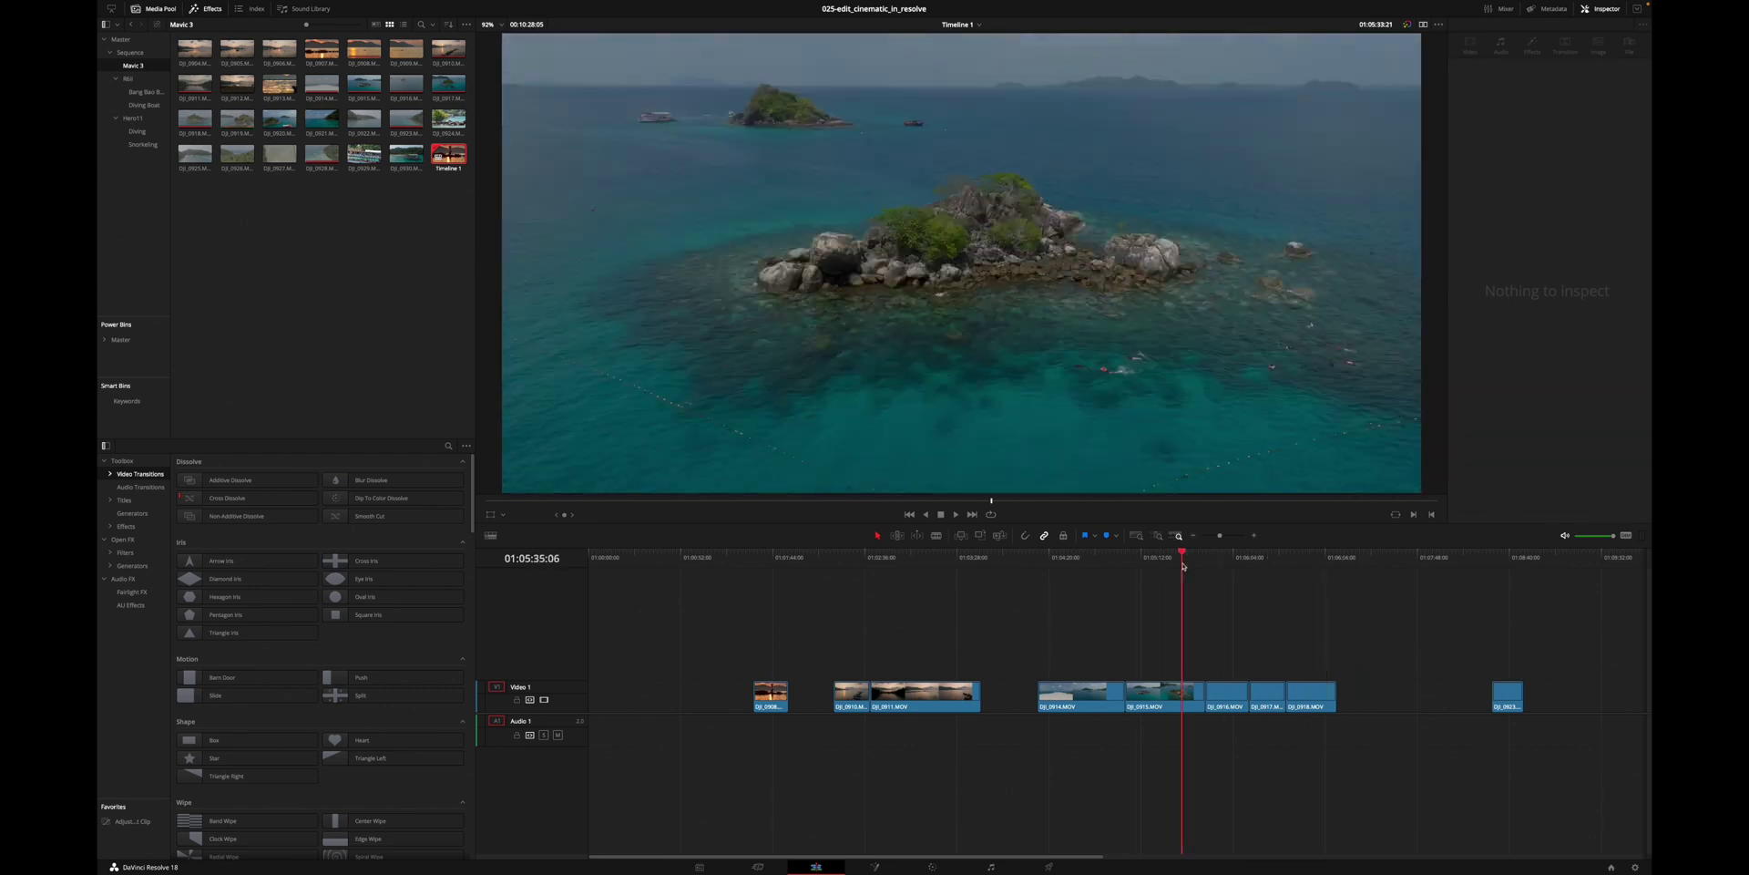
{"action": "left_click", "coordinate": [1080, 697]}
{"action": "key", "text": "Delete"}
{"action": "left_click", "coordinate": [1227, 697]}
{"action": "left_click", "coordinate": [1312, 697], "text": "shift"}
{"action": "key", "text": "Delete"}
{"action": "left_click_drag", "start_coordinate": [921, 697], "coordinate": [638, 697]}
{"action": "left_click", "coordinate": [765, 695]}
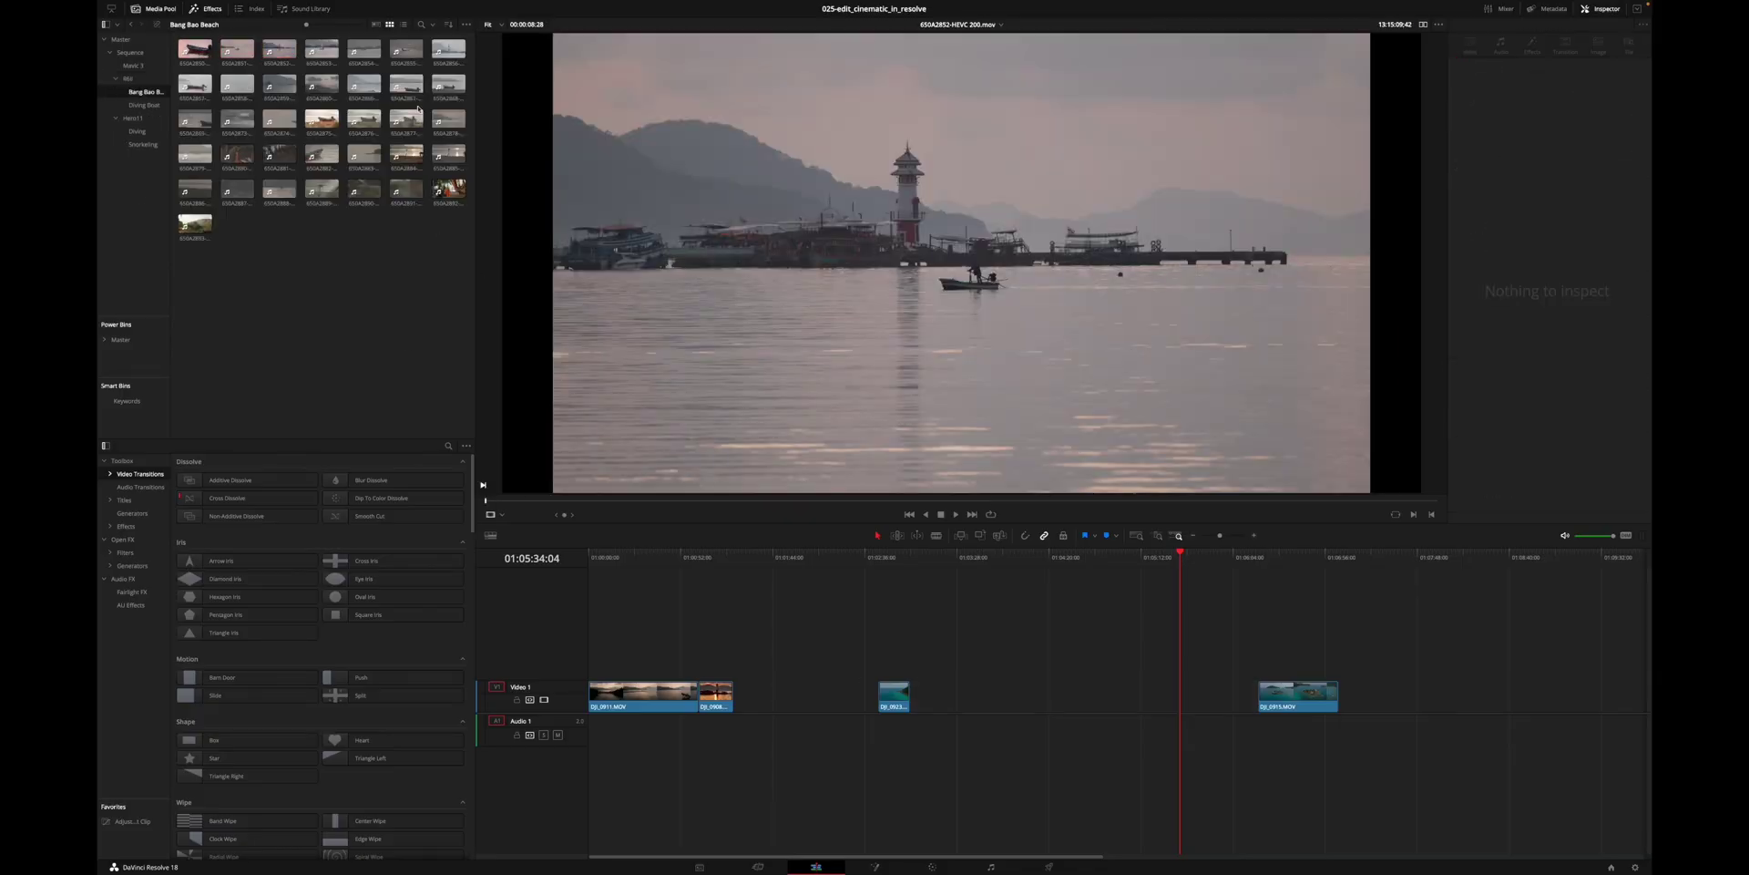
{"action": "left_click", "coordinate": [406, 84]}
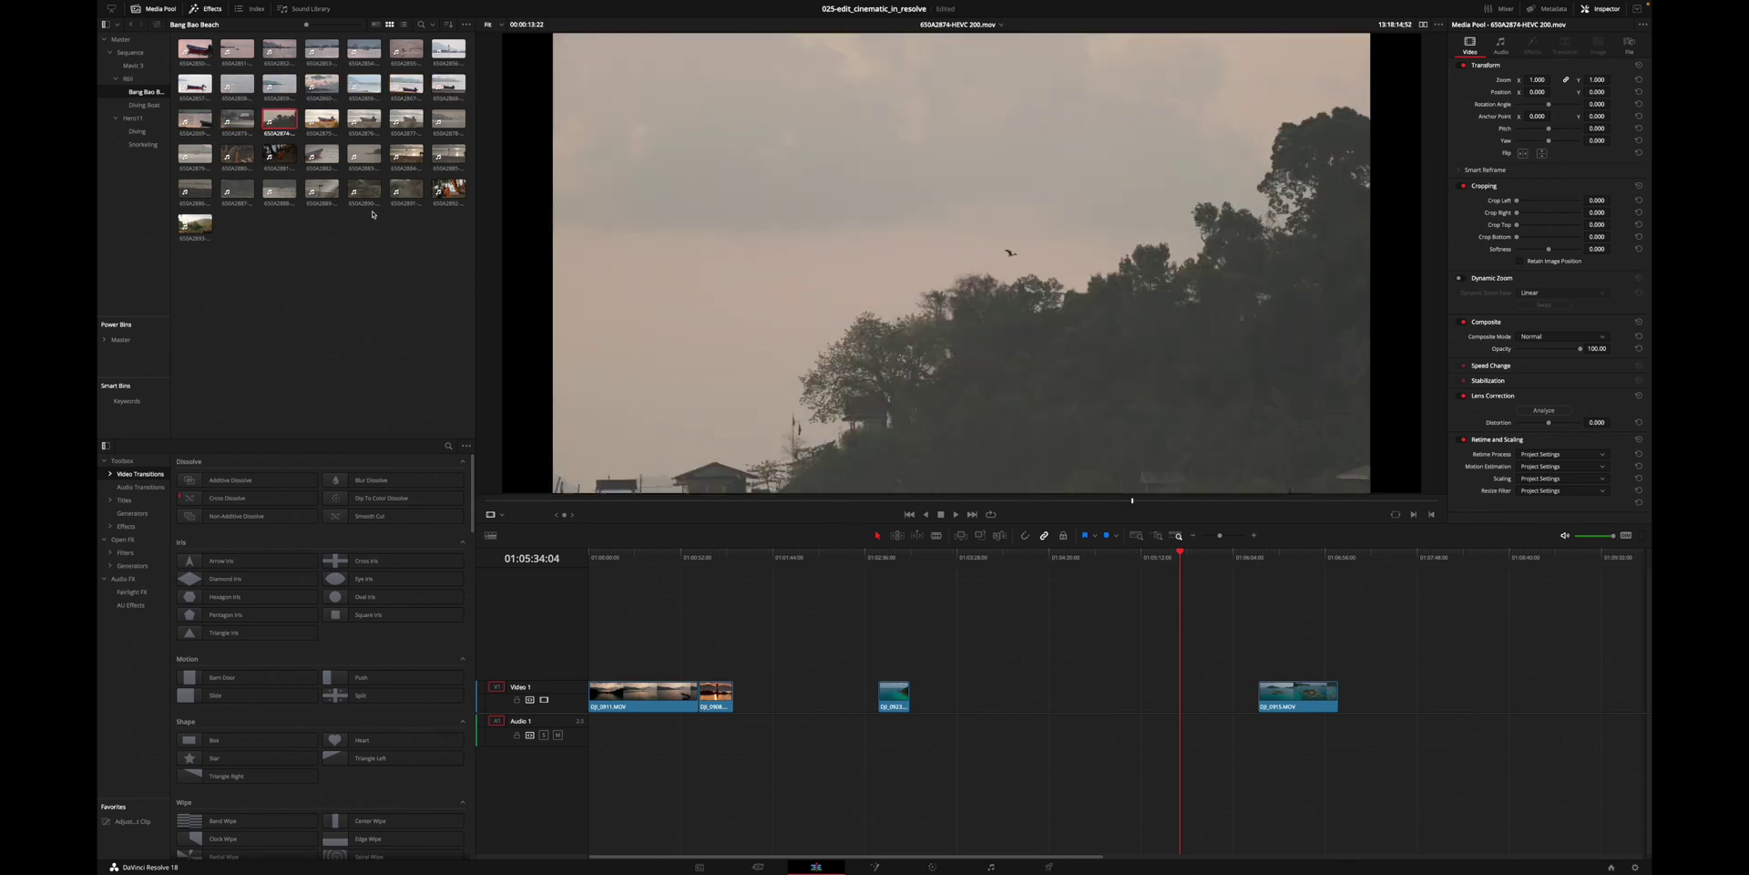
{"action": "left_click_drag", "start_coordinate": [966, 697], "coordinate": [703, 703]}
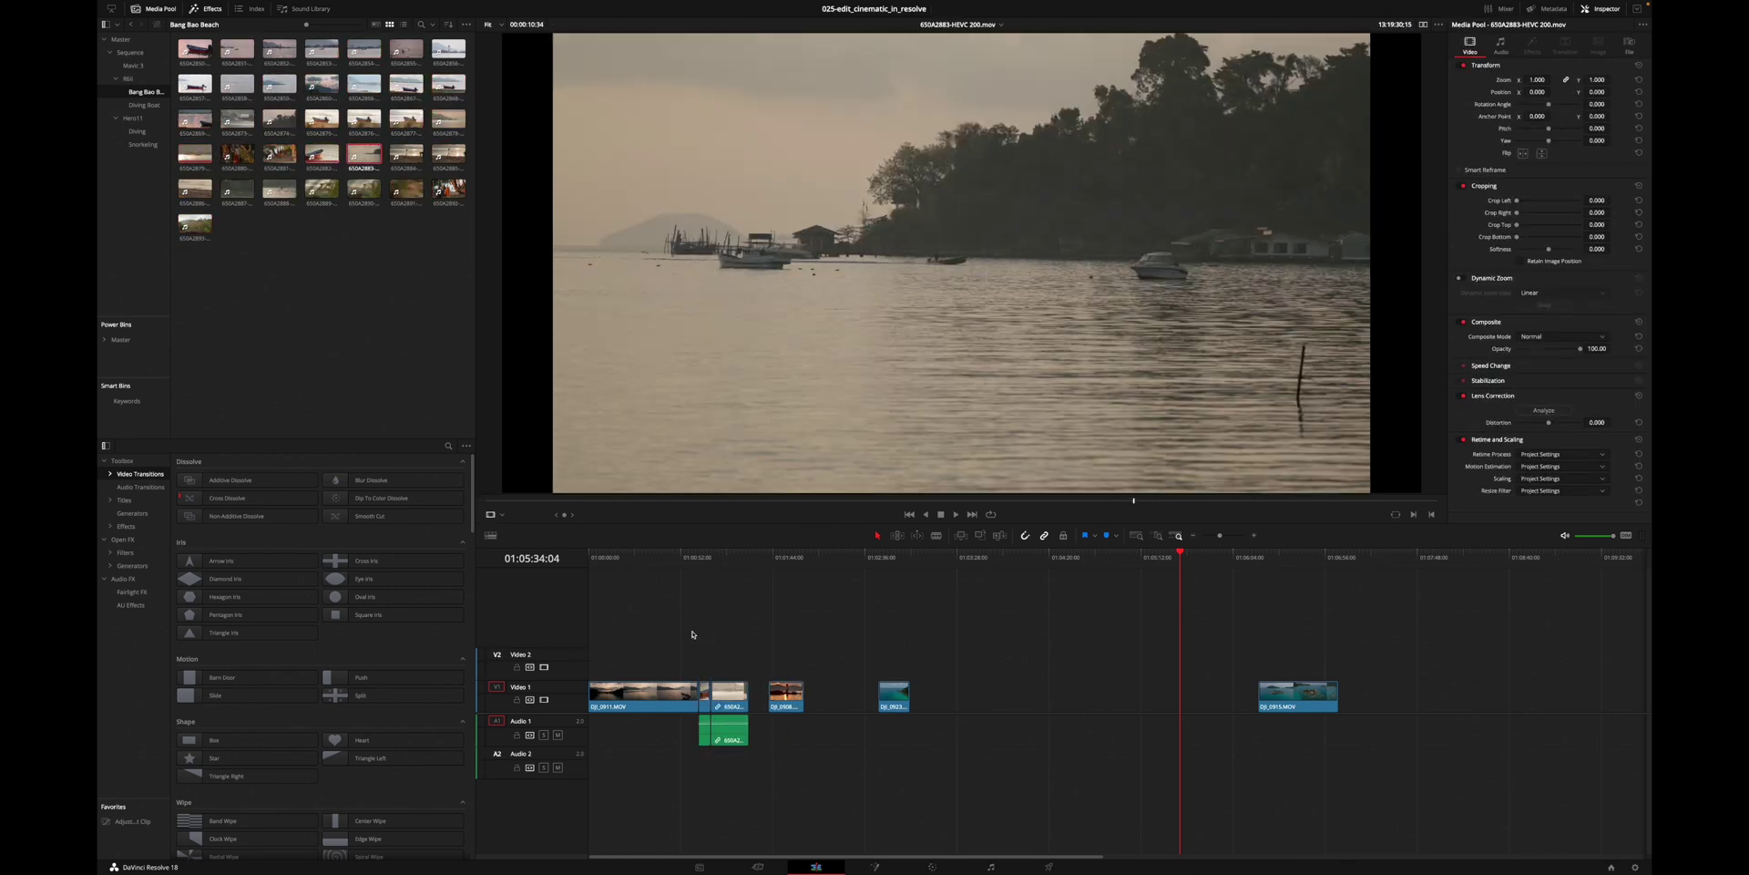
{"action": "left_click", "coordinate": [143, 104]}
{"action": "left_click_drag", "start_coordinate": [852, 695], "coordinate": [867, 695]}
{"action": "left_click", "coordinate": [406, 259]}
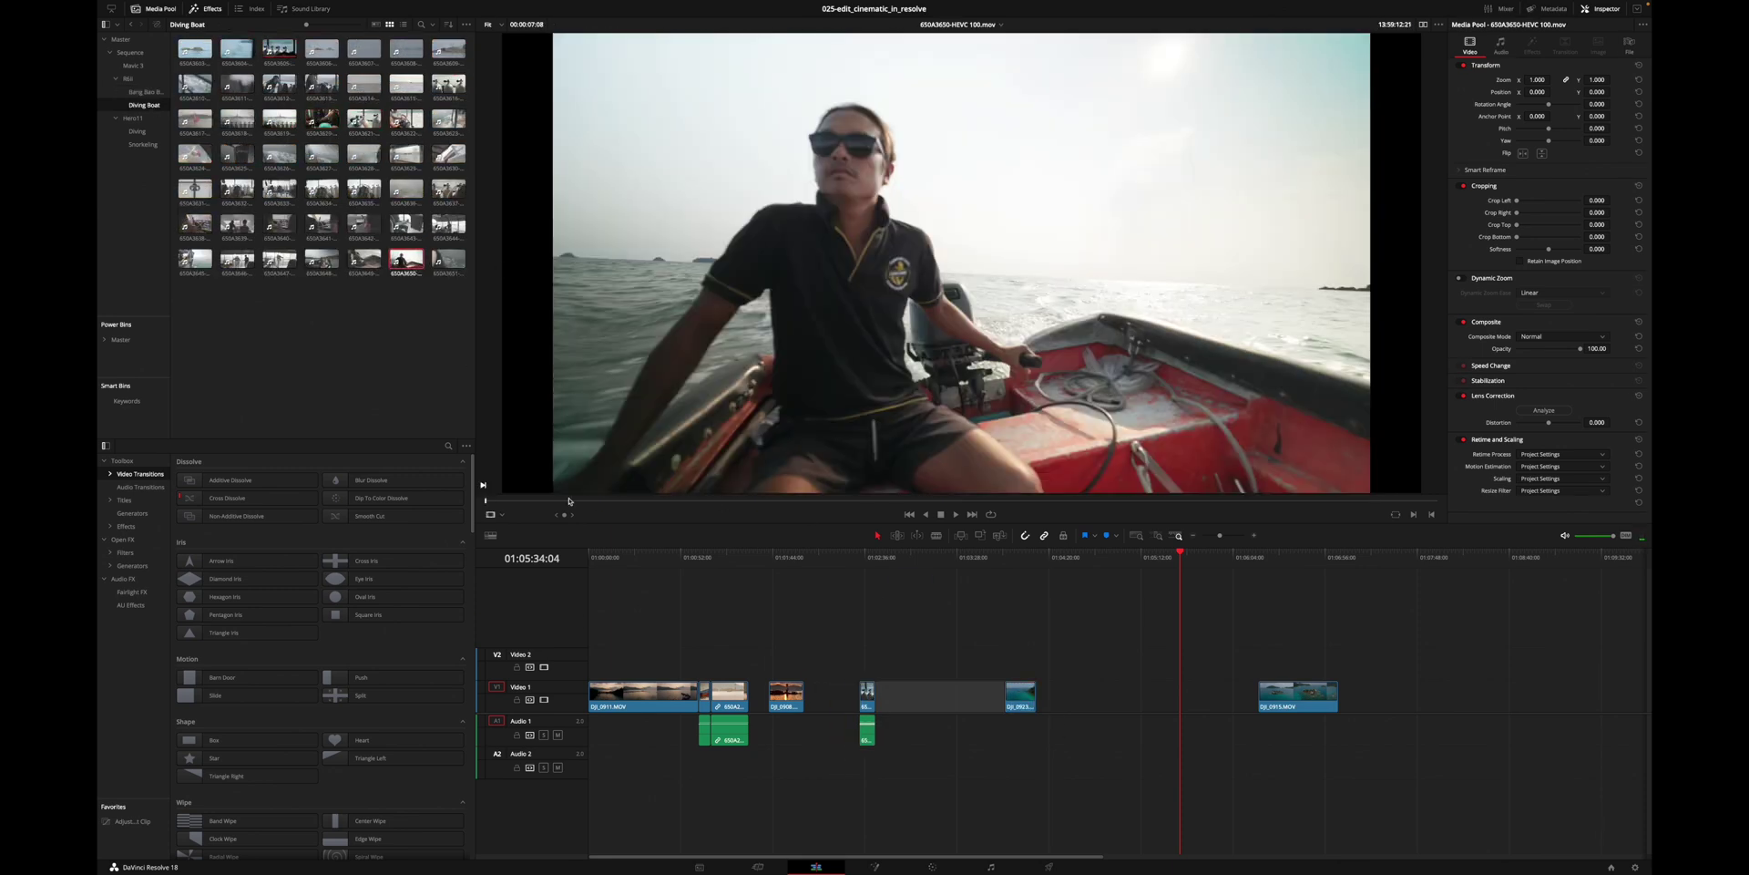
{"action": "key", "text": "Left"}
{"action": "key", "text": "Left"}
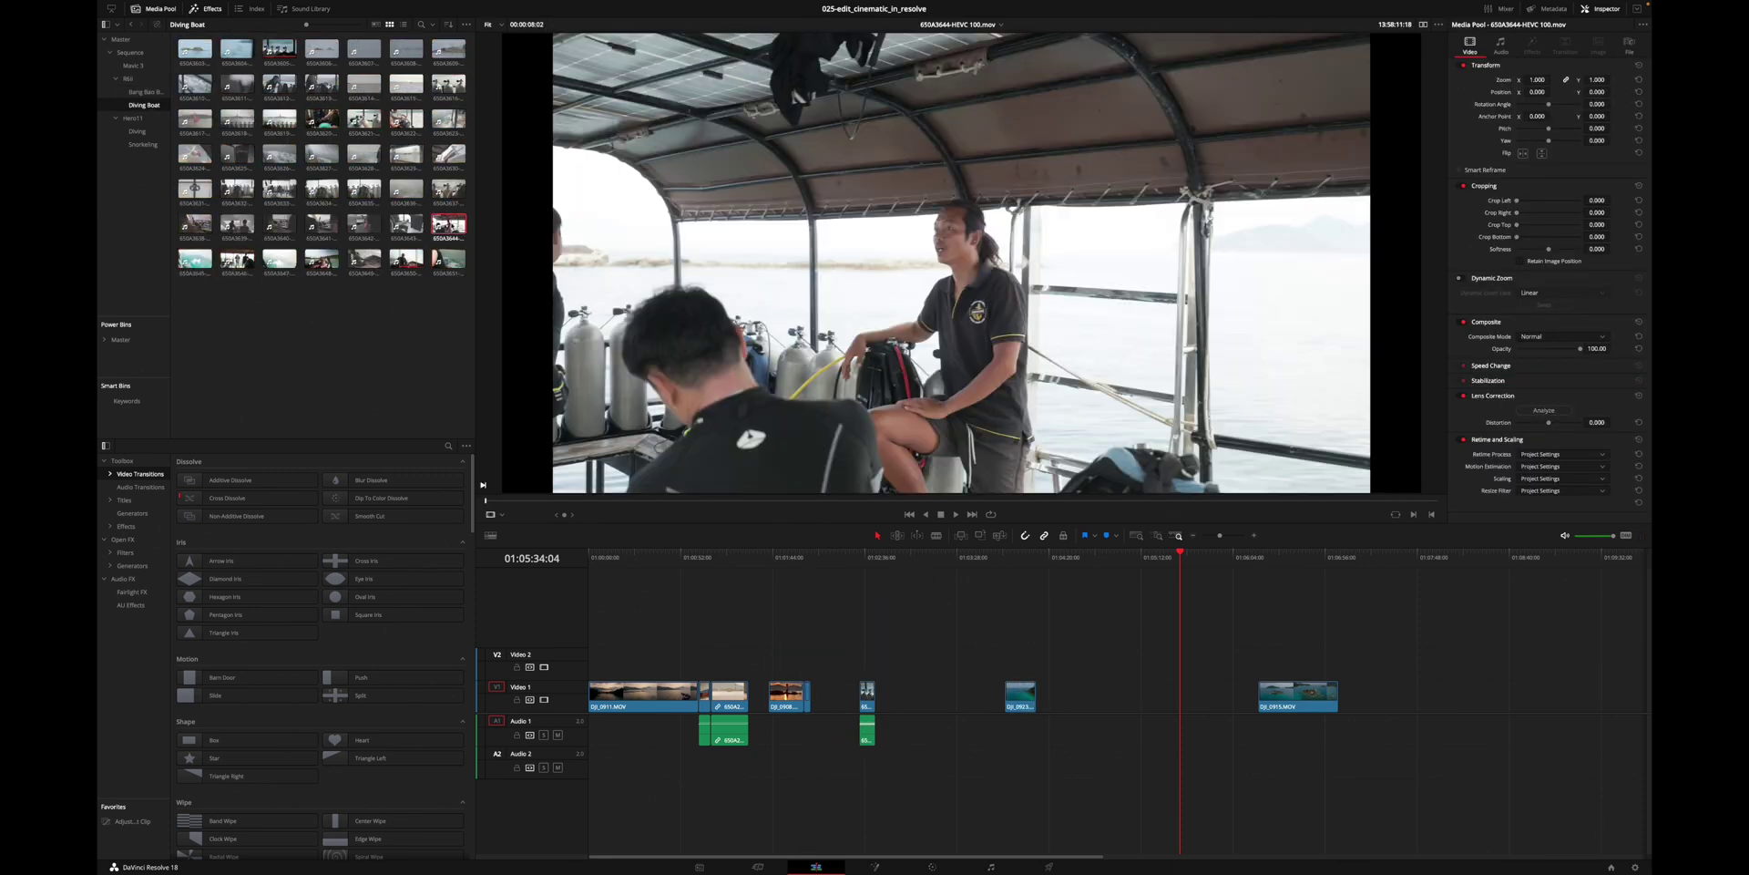
{"action": "left_click_drag", "start_coordinate": [1217, 505], "coordinate": [1001, 695]}
{"action": "left_click", "coordinate": [237, 155]}
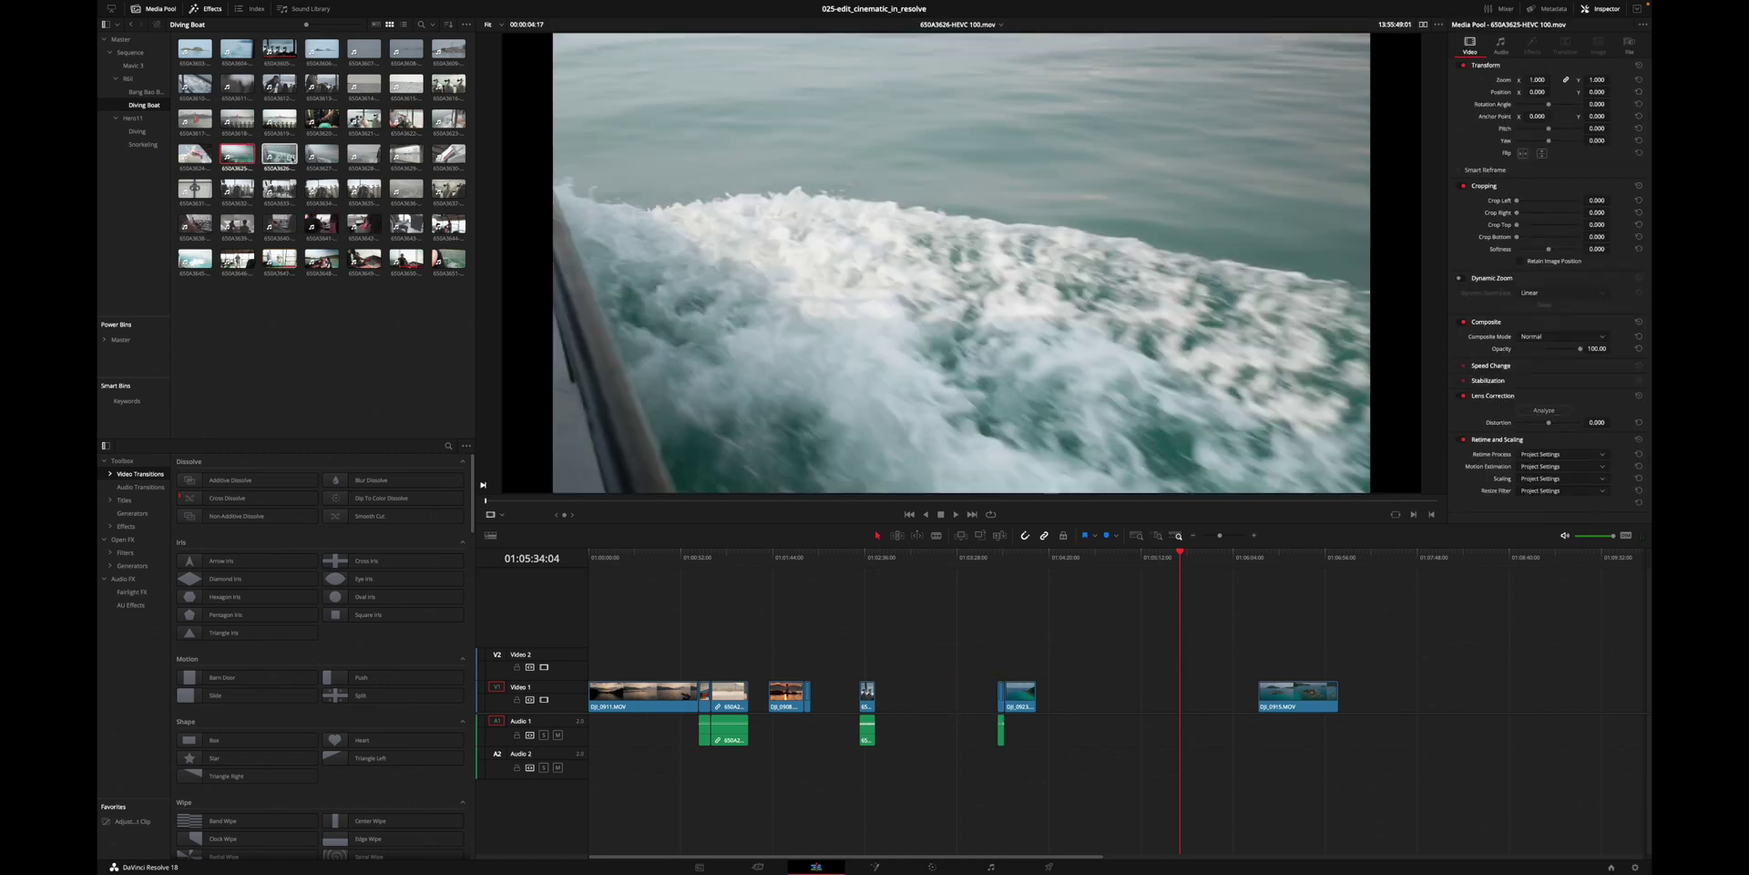
{"action": "left_click_drag", "start_coordinate": [782, 601], "coordinate": [856, 695]}
{"action": "key", "text": "Right"}
{"action": "key", "text": "Right"}
{"action": "key", "text": "Right"}
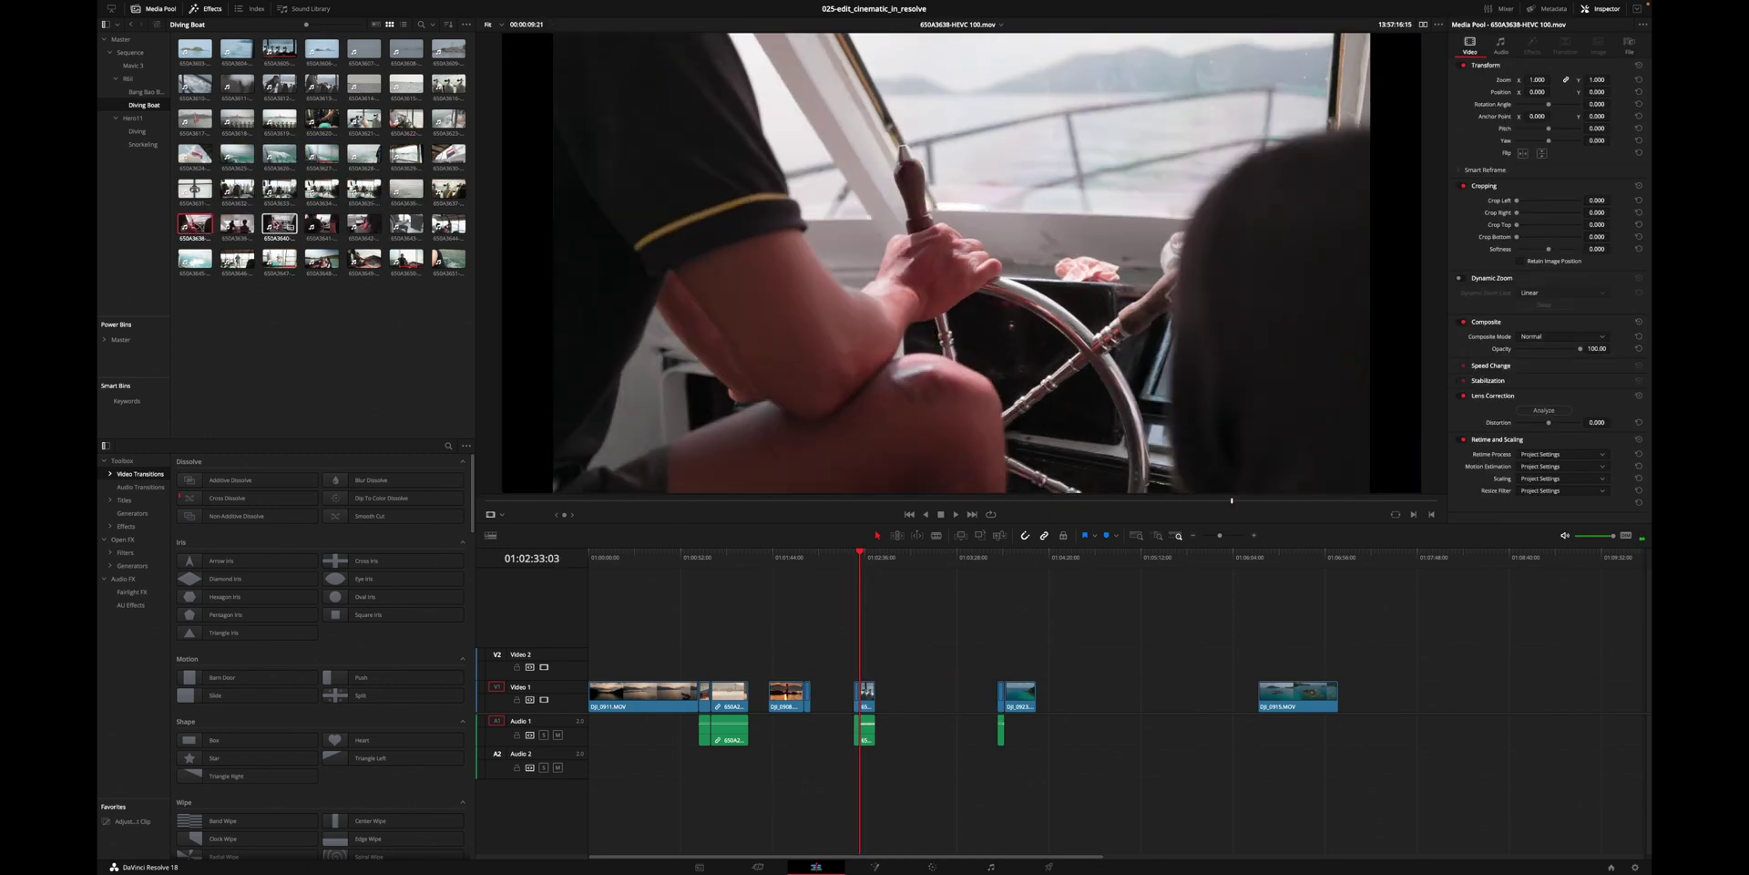
{"action": "left_click_drag", "start_coordinate": [474, 171], "coordinate": [879, 695]}
{"action": "left_click", "coordinate": [395, 84]}
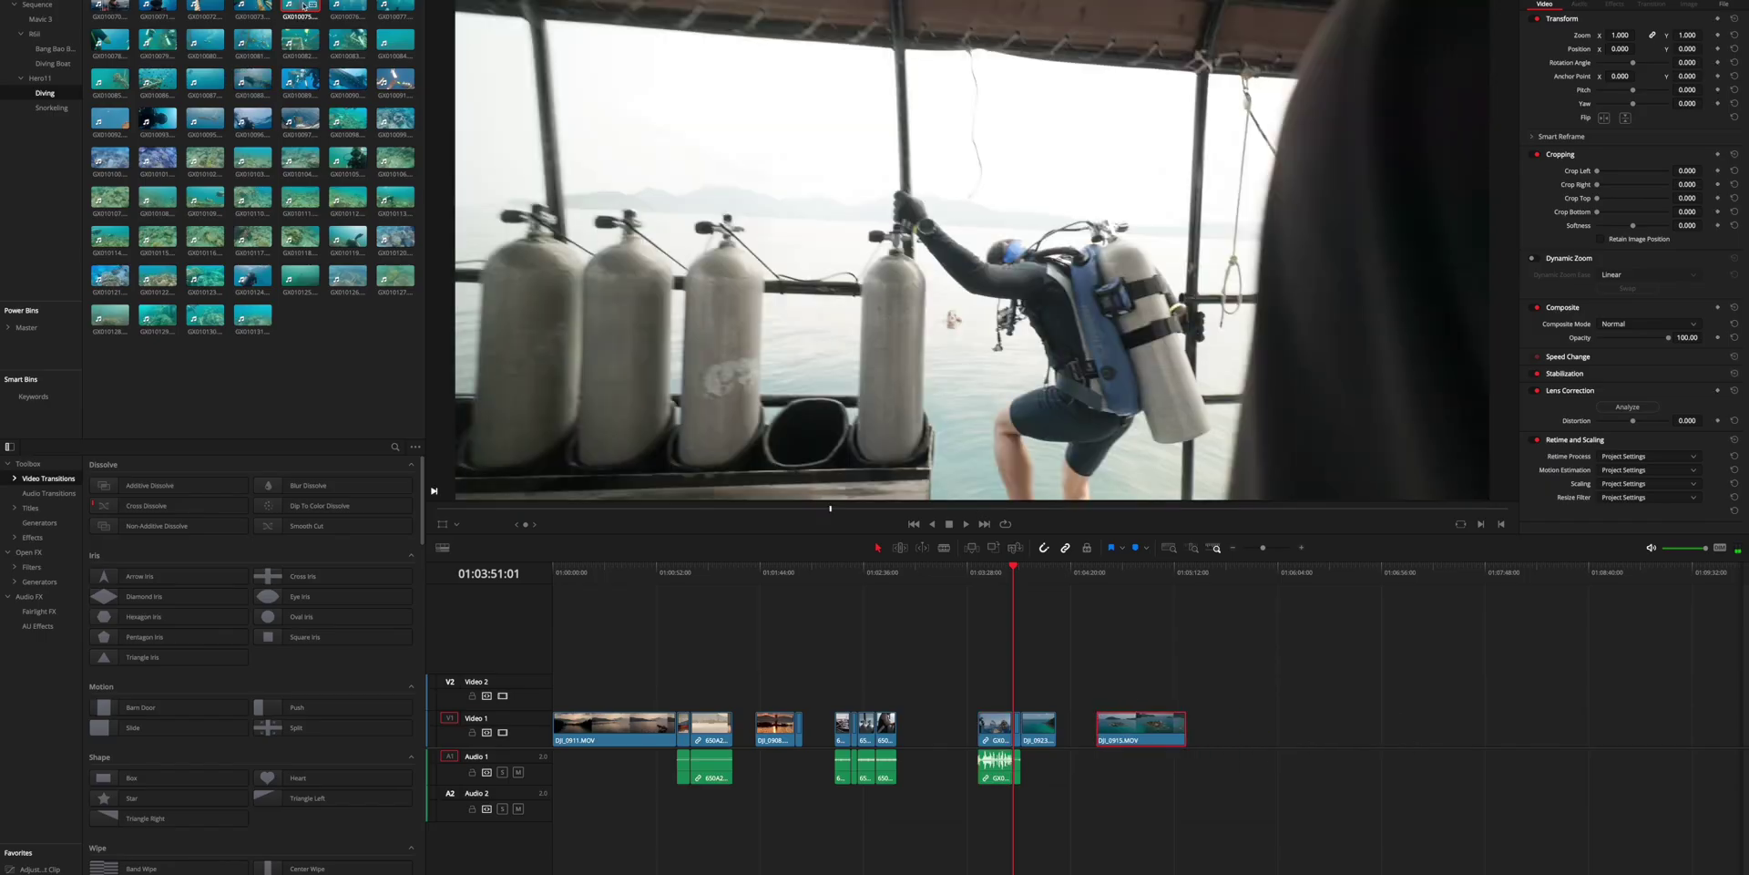
{"action": "left_click", "coordinate": [253, 316], "text": "shift"}
{"action": "left_click_drag", "start_coordinate": [253, 316], "coordinate": [1240, 727]}
{"action": "scroll", "coordinate": [912, 638], "scroll_direction": "right", "scroll_amount": 5}
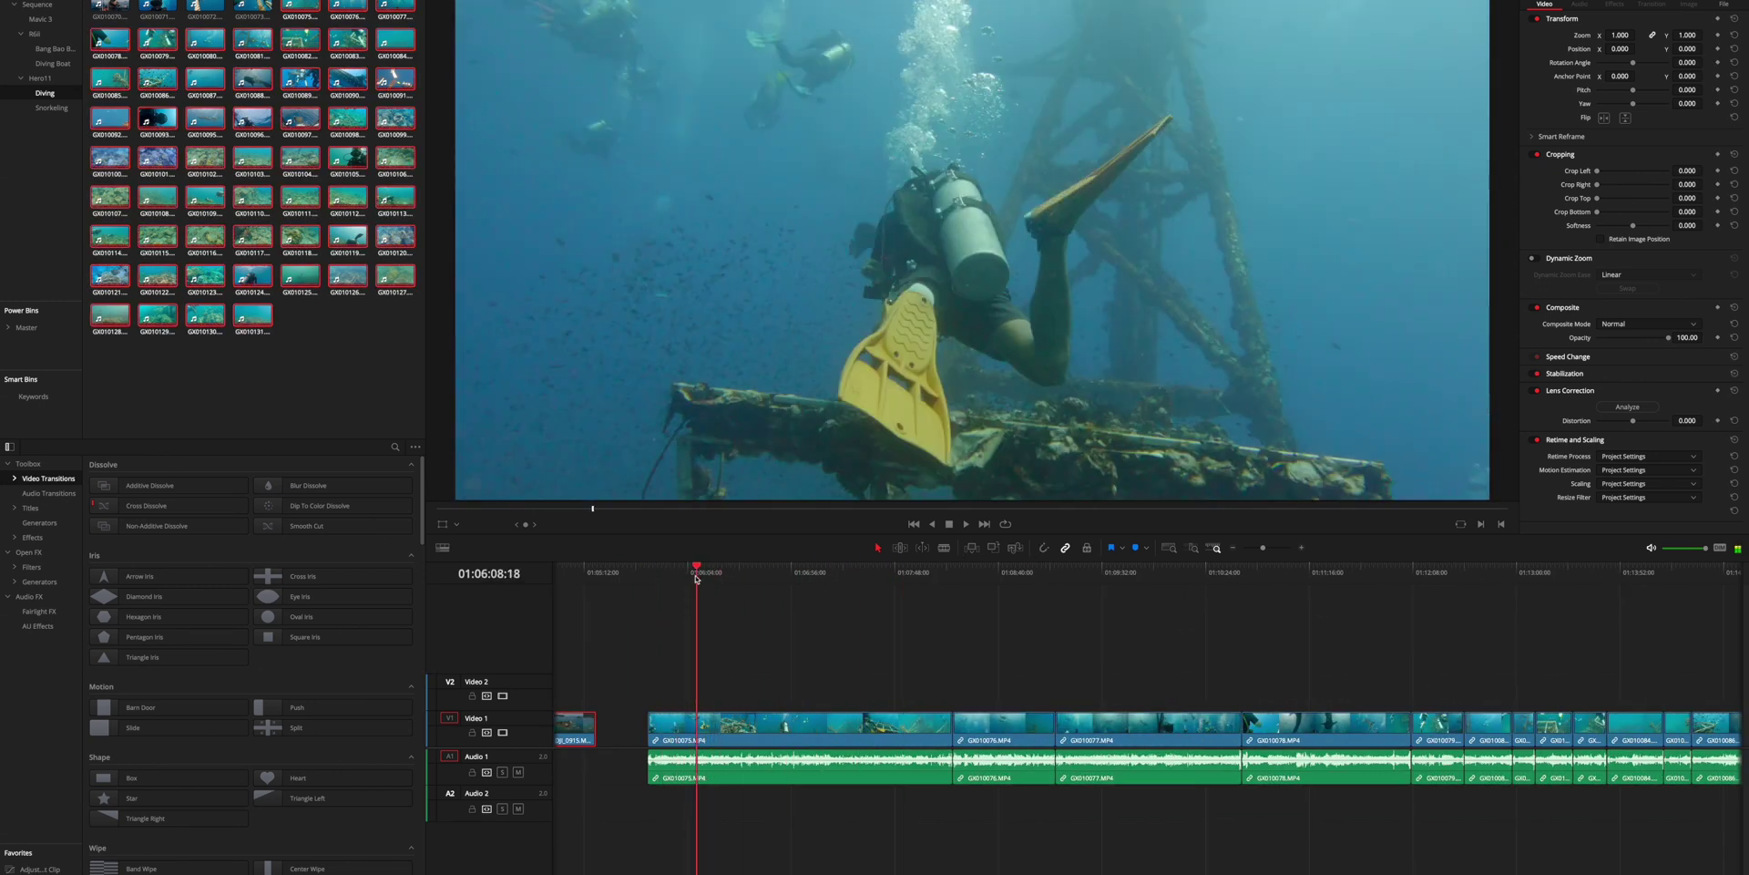
{"action": "left_click_drag", "start_coordinate": [696, 577], "coordinate": [1062, 602]}
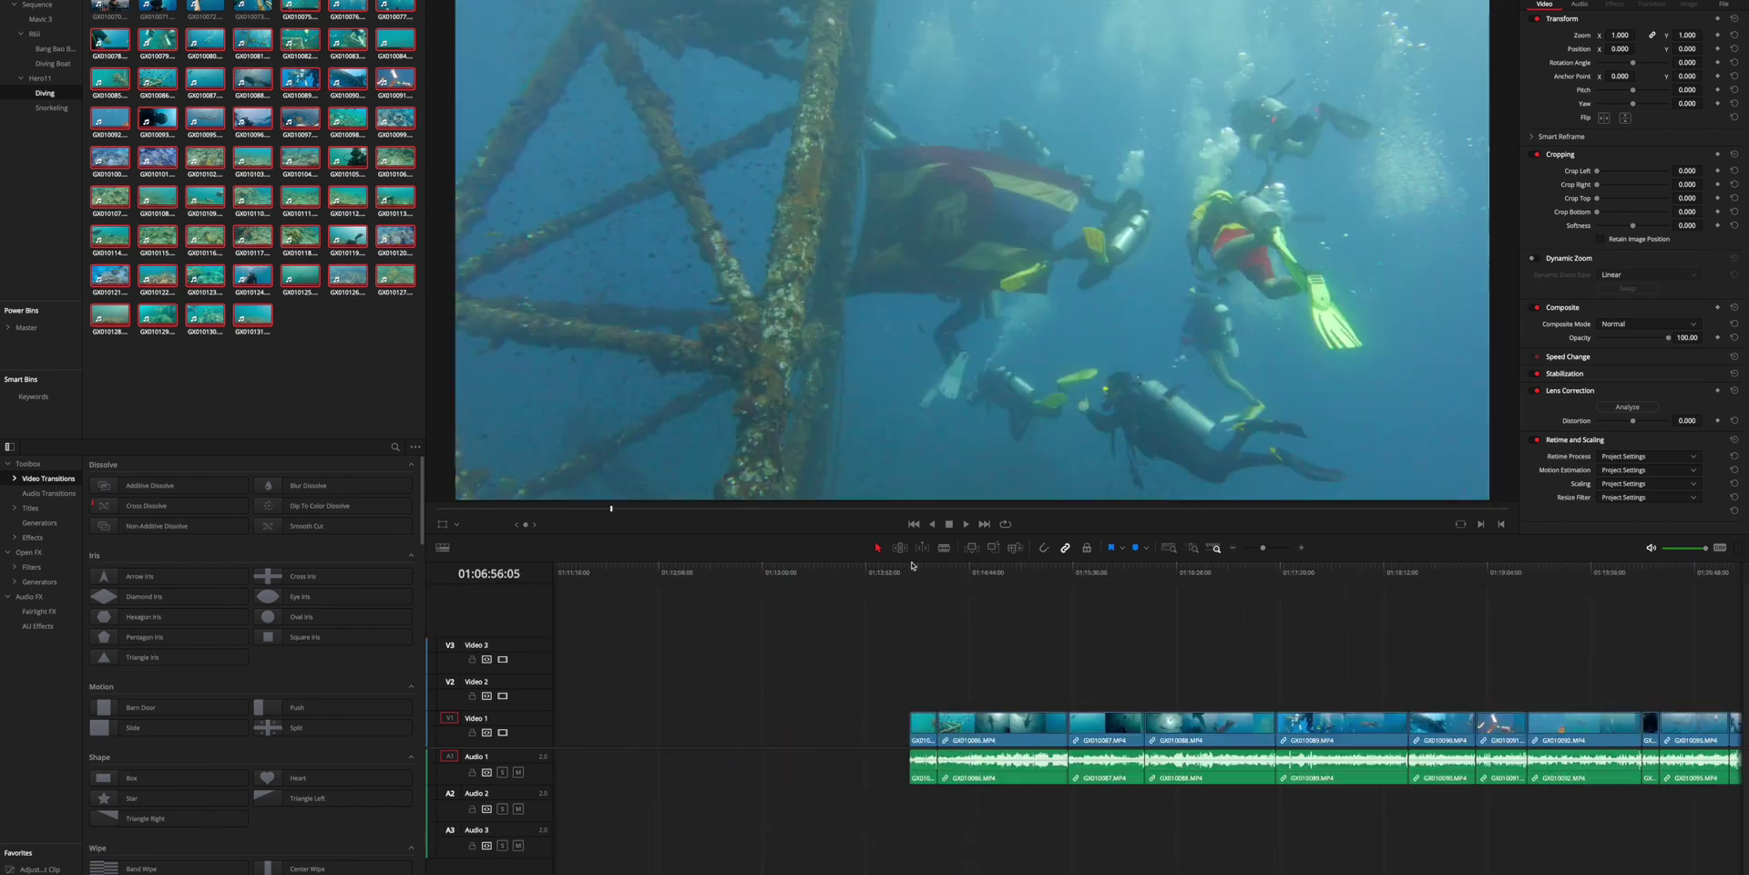
{"action": "left_click_drag", "start_coordinate": [912, 566], "coordinate": [1183, 572]}
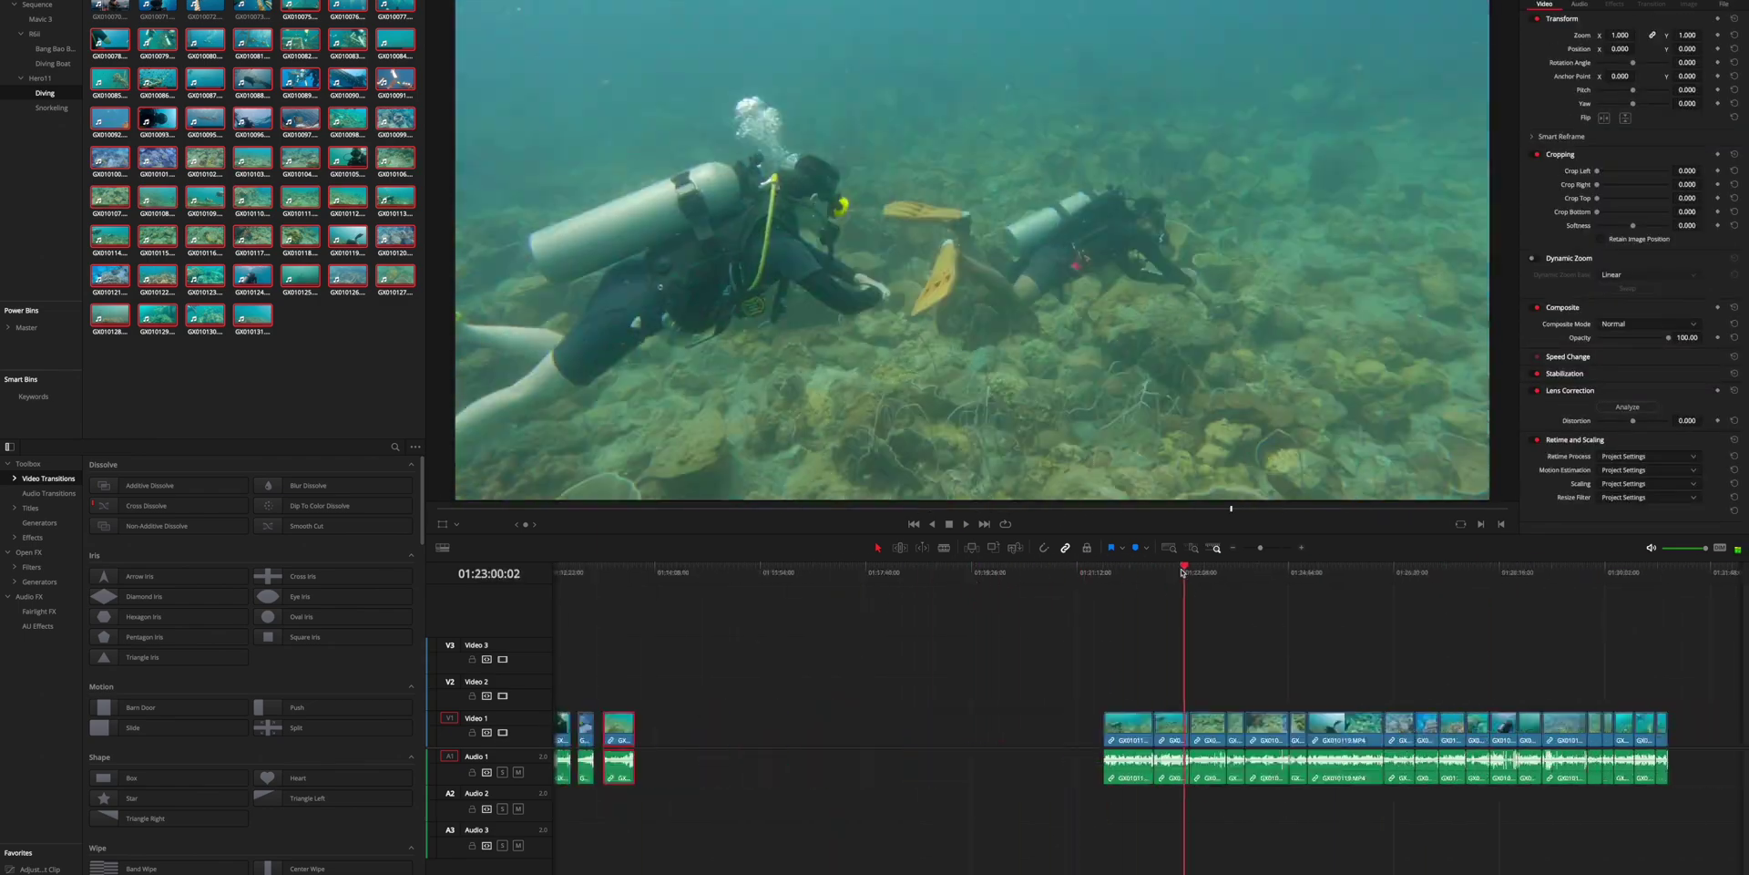
{"action": "left_click_drag", "start_coordinate": [1300, 578], "coordinate": [812, 577]}
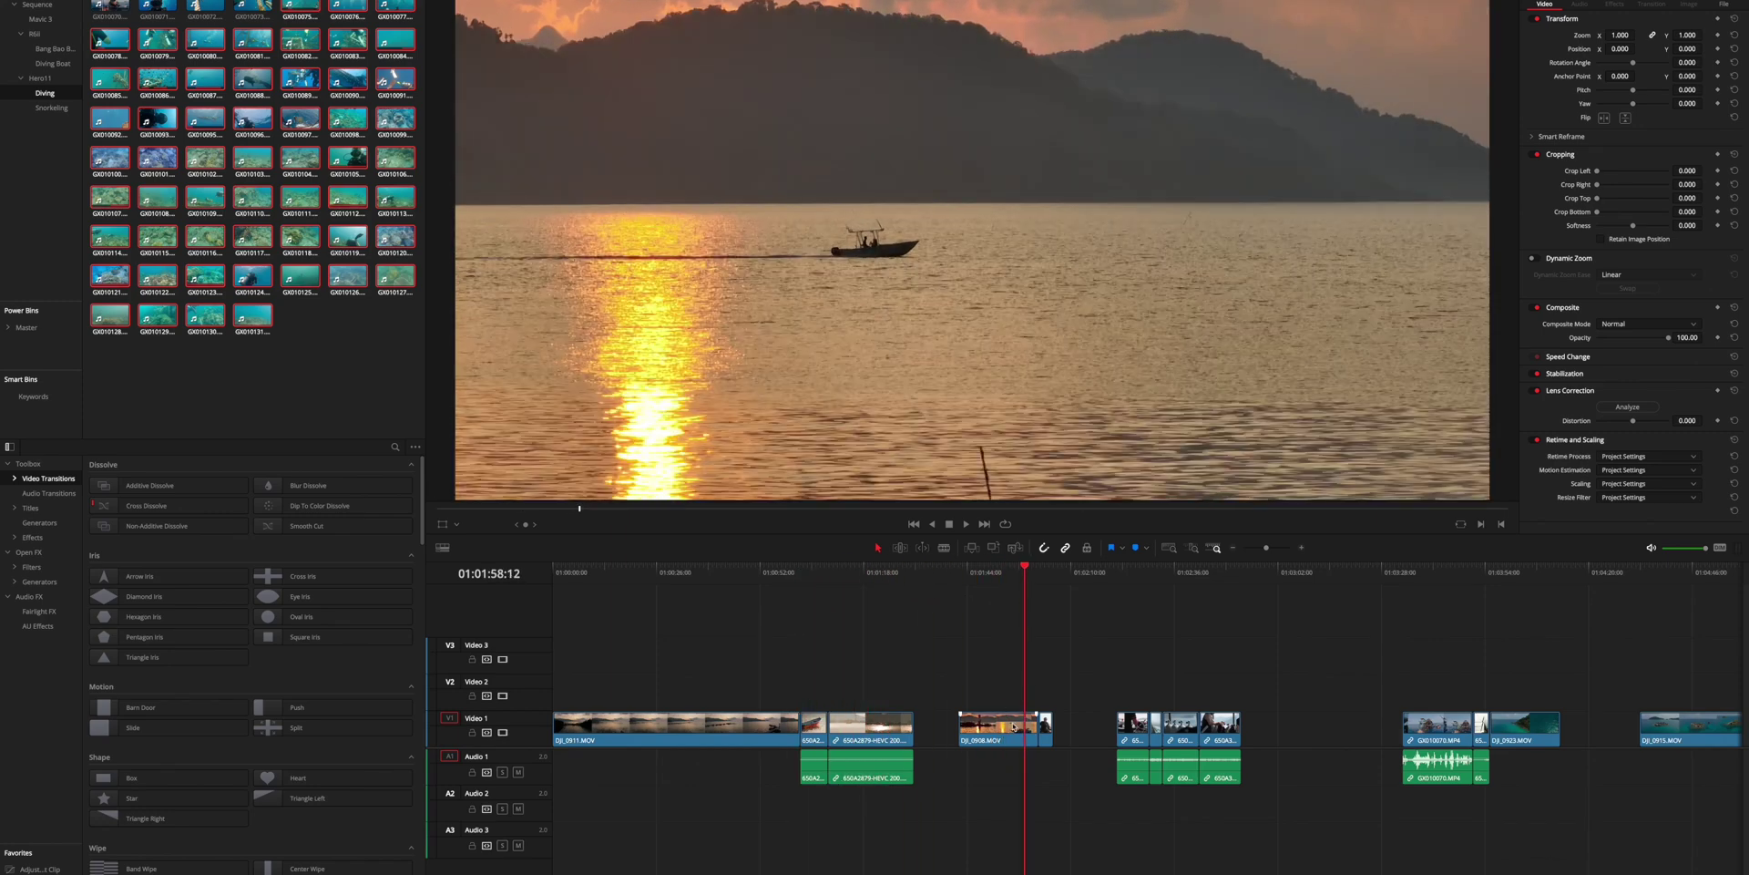
{"action": "left_click_drag", "start_coordinate": [1014, 726], "coordinate": [971, 726]}
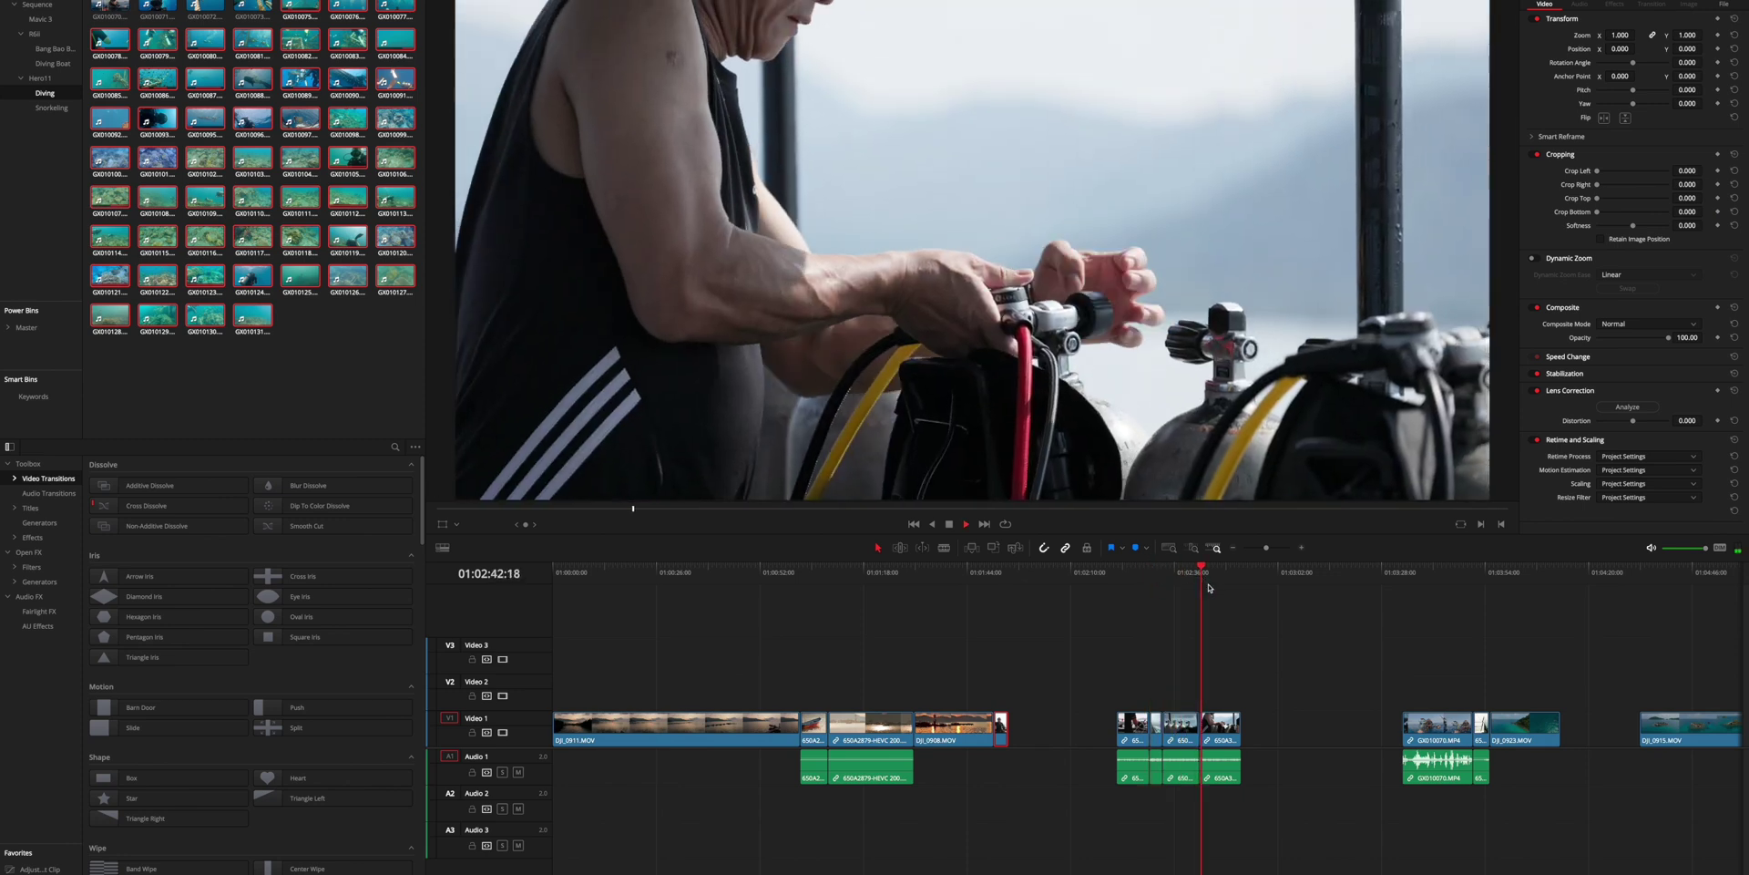
{"action": "scroll", "coordinate": [1360, 646], "scroll_direction": "right", "scroll_amount": 3}
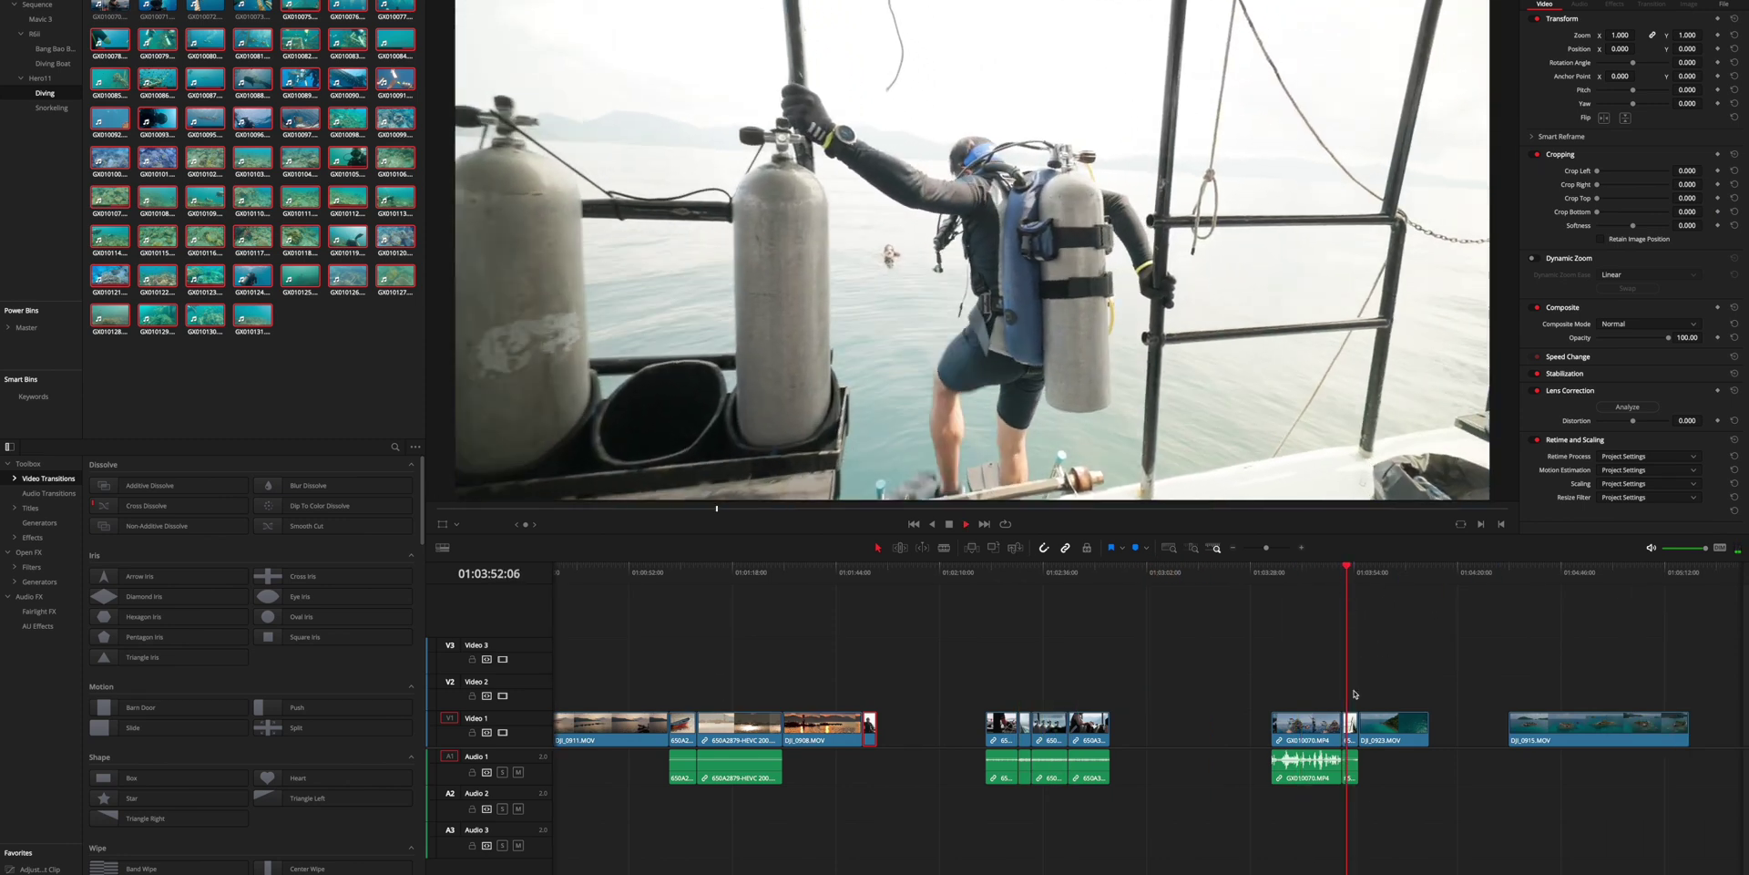
{"action": "left_click_drag", "start_coordinate": [1350, 728], "coordinate": [1266, 731]}
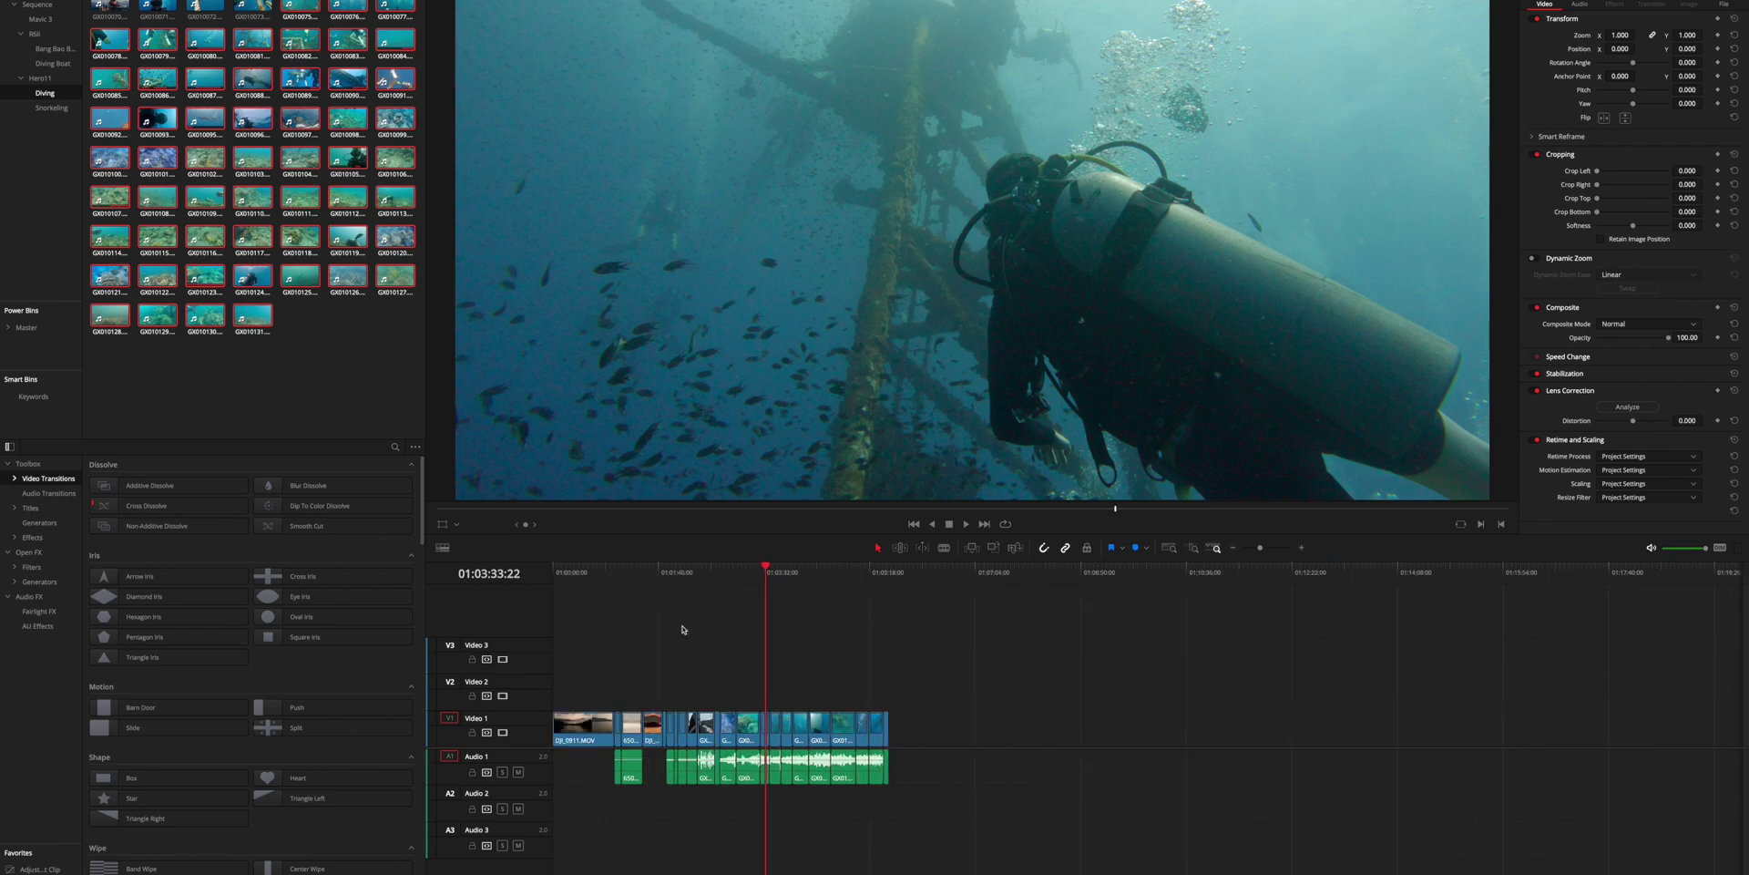
{"action": "left_click", "coordinate": [913, 572]}
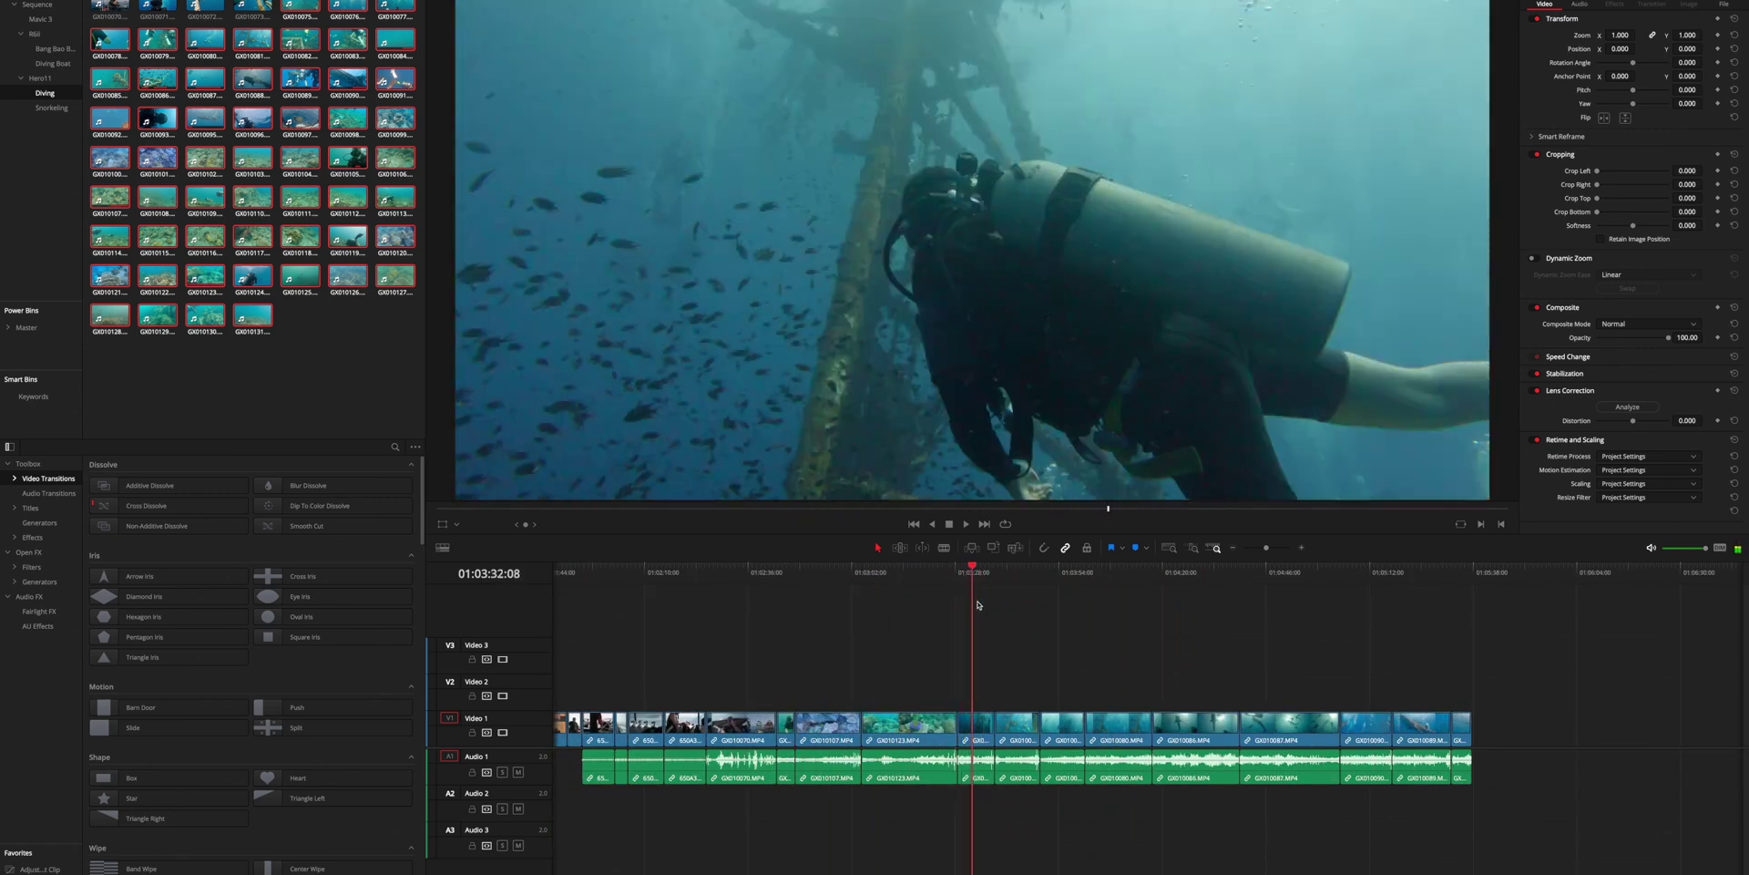
{"action": "left_click_drag", "start_coordinate": [978, 605], "coordinate": [1140, 627]}
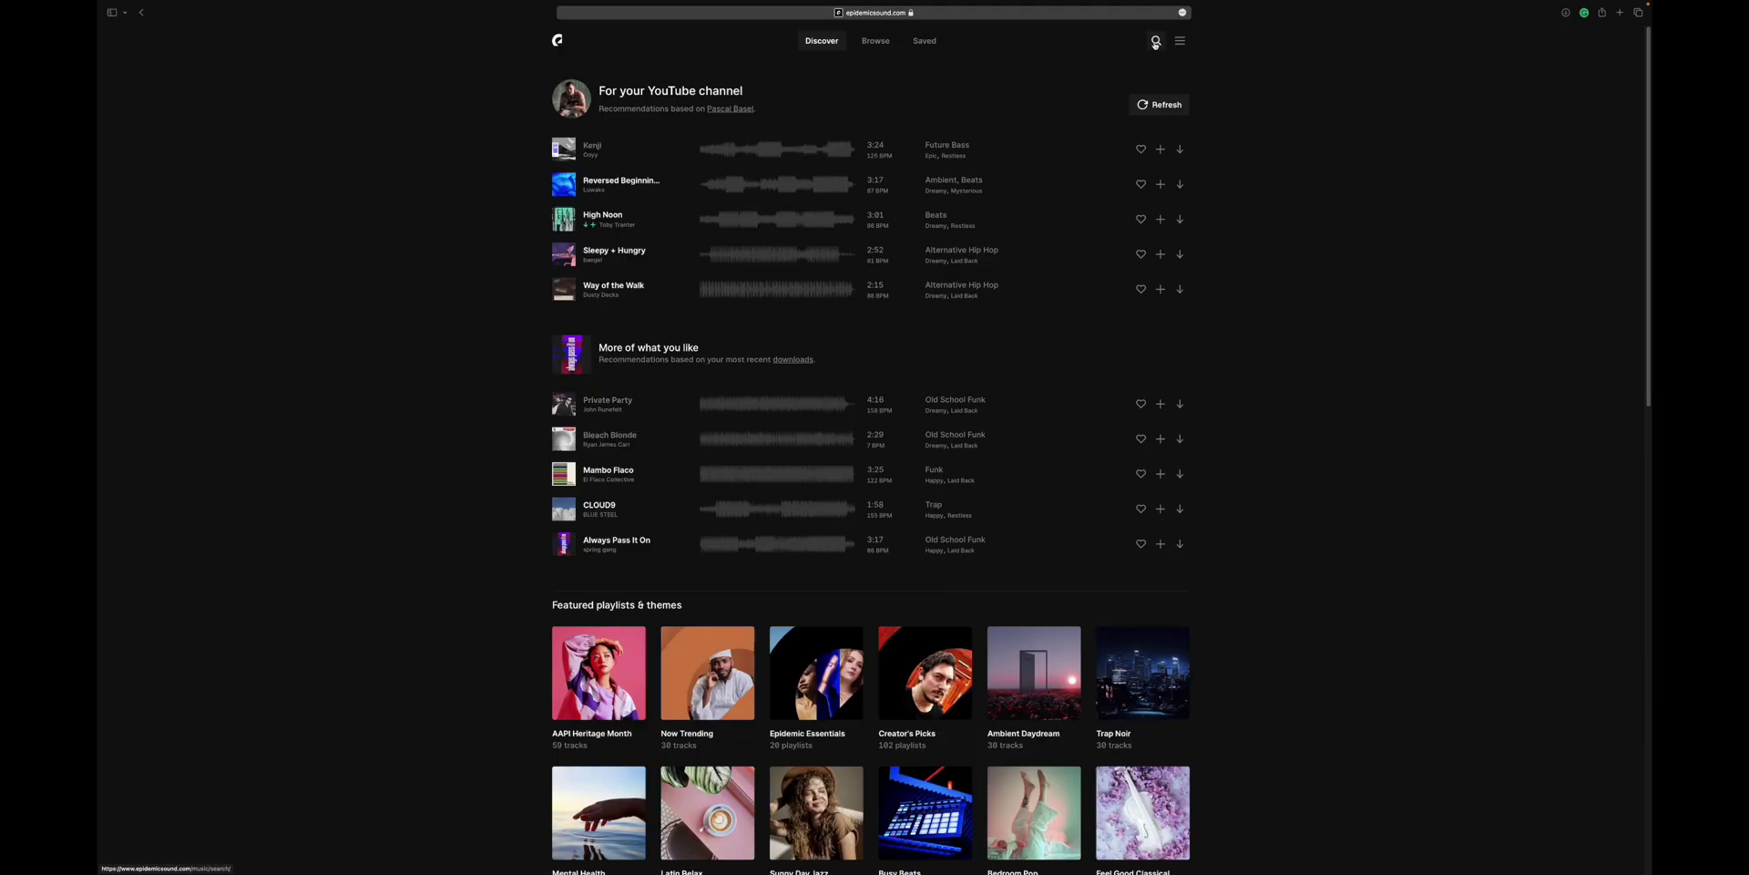
- Browse the #travel and #travelvlog topic pages on Epidemic Sound
{"action": "left_click", "coordinate": [1156, 42]}
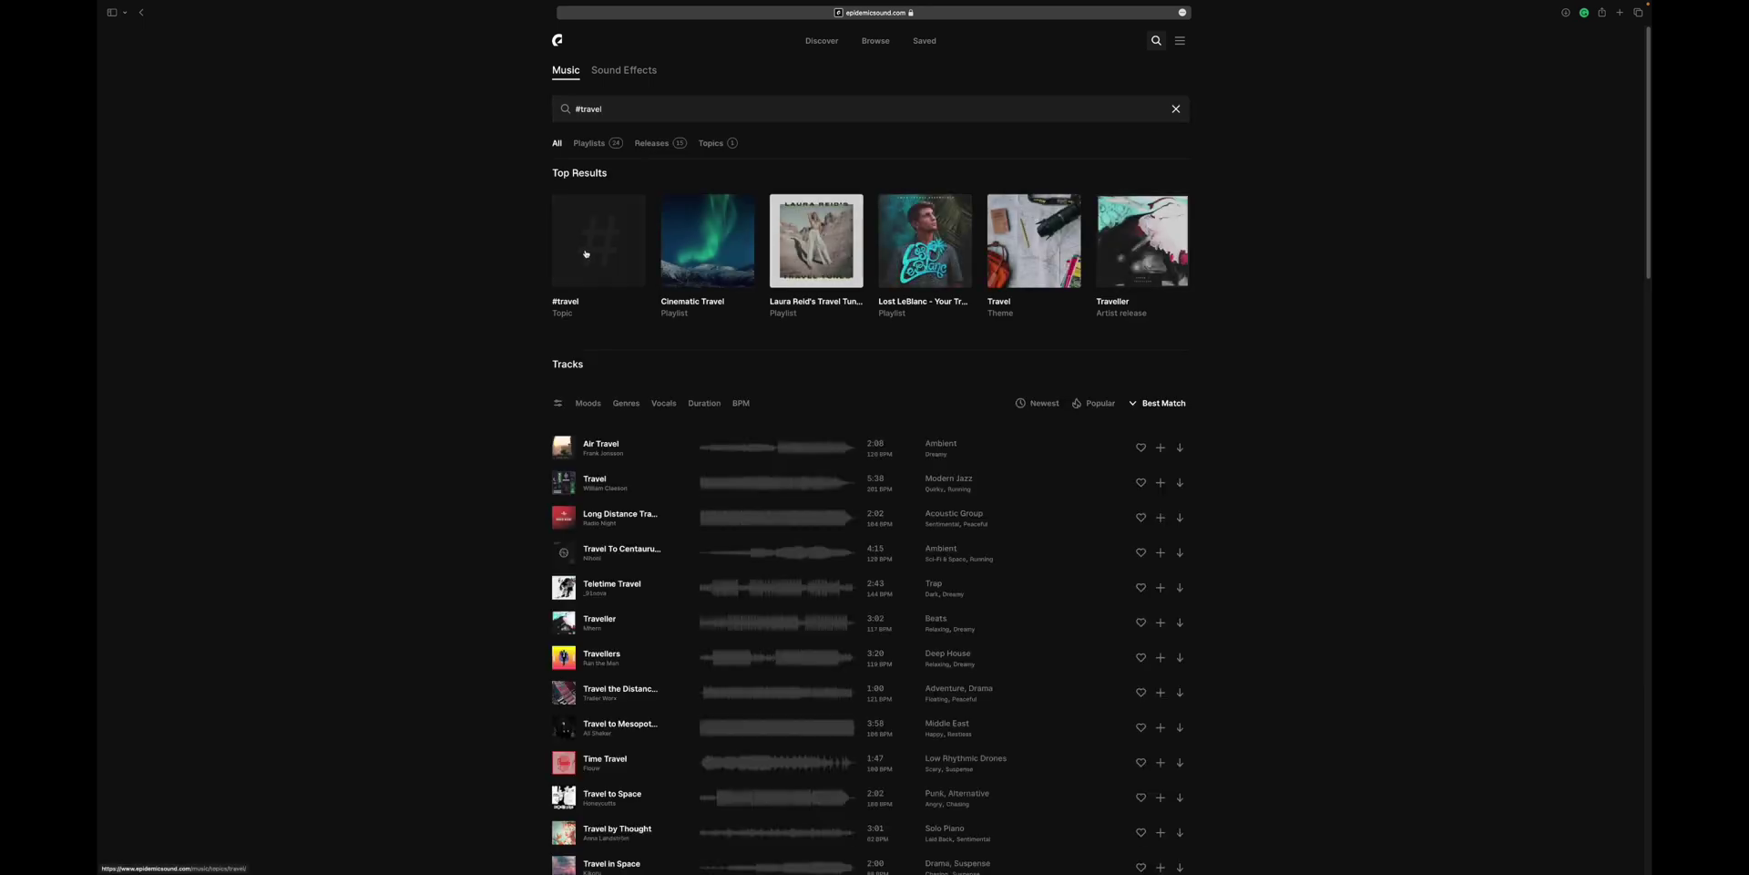
{"action": "left_click", "coordinate": [597, 239]}
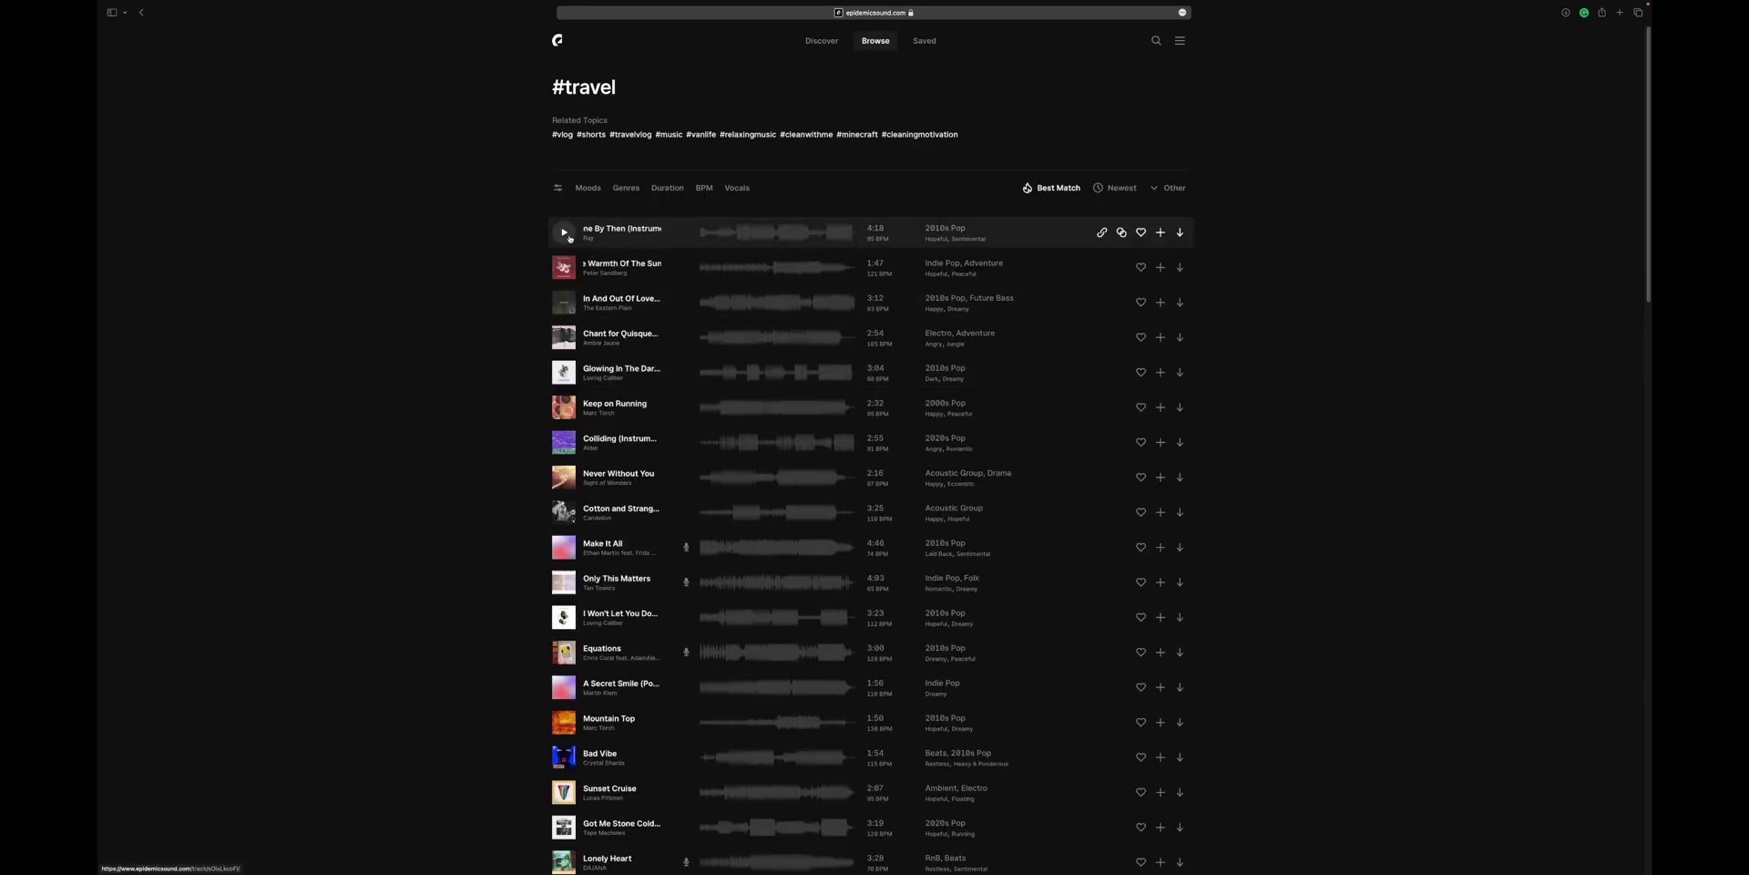
{"action": "scroll", "coordinate": [569, 238], "scroll_direction": "down", "scroll_amount": 5}
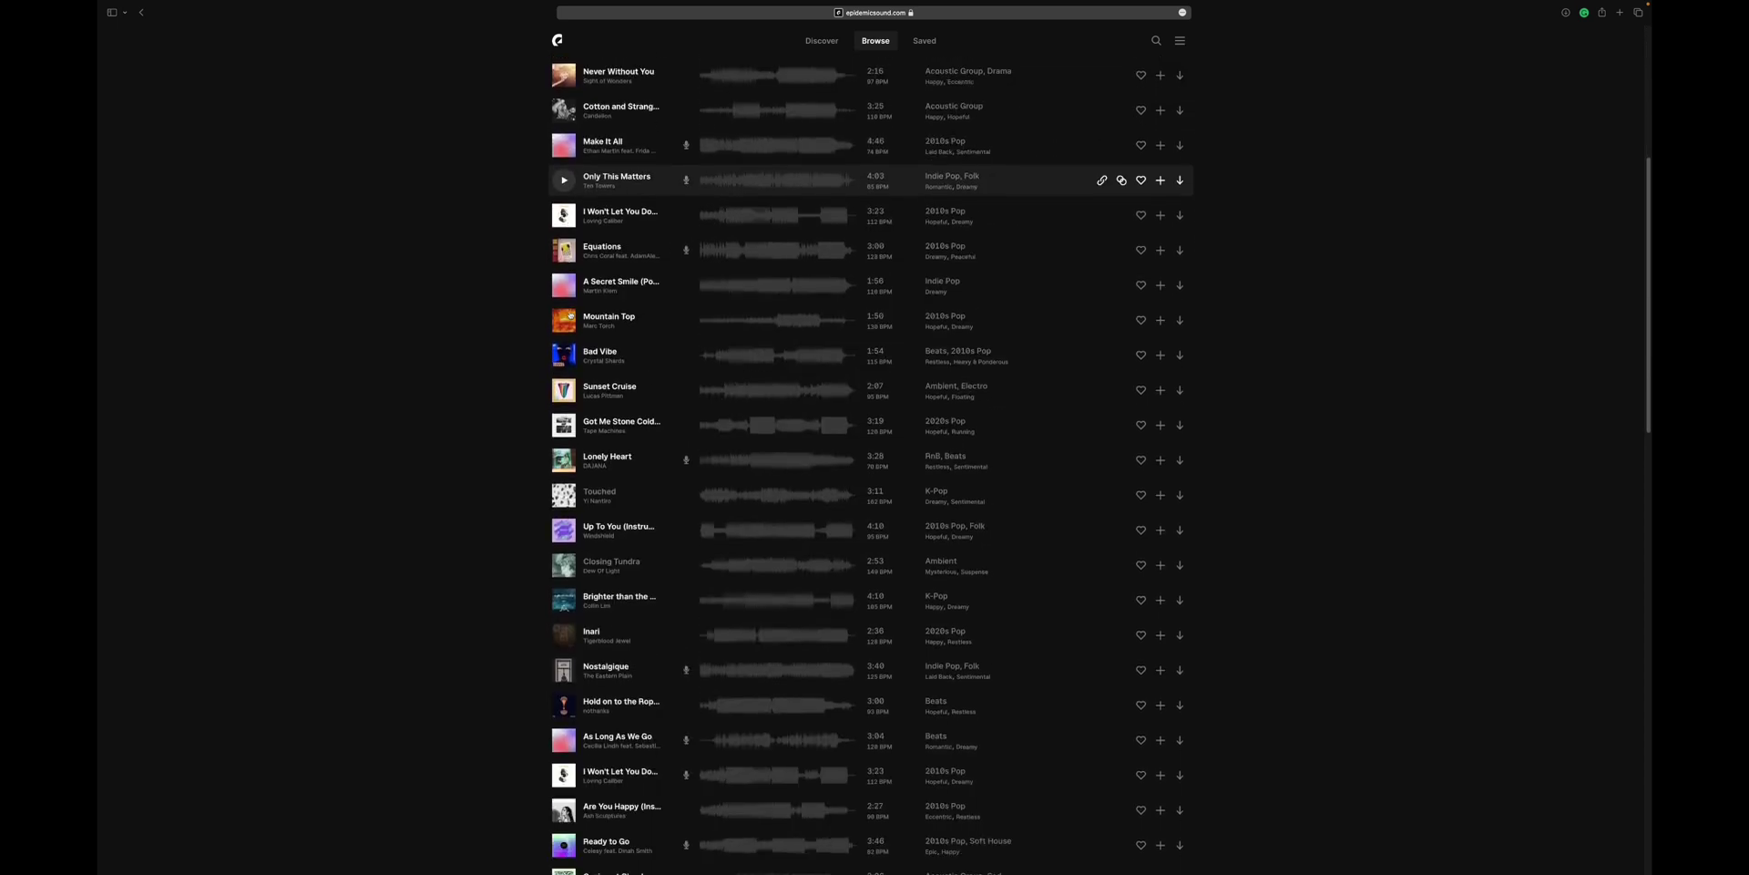
{"action": "scroll", "coordinate": [574, 187], "scroll_direction": "up", "scroll_amount": 5}
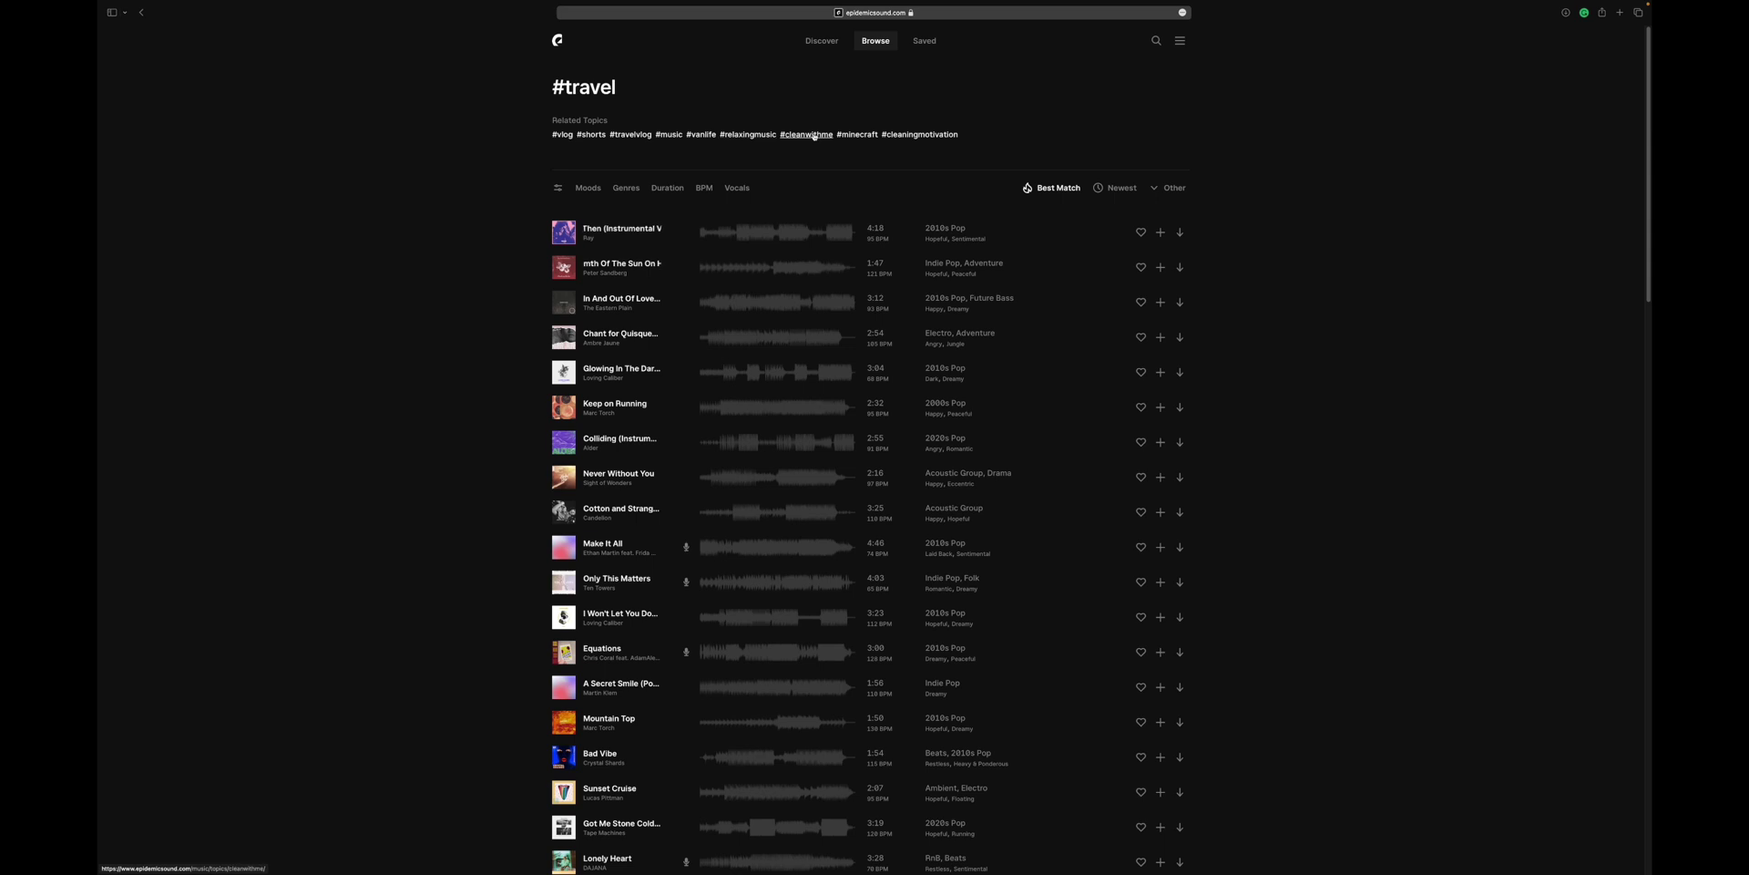
{"action": "left_click", "coordinate": [631, 135]}
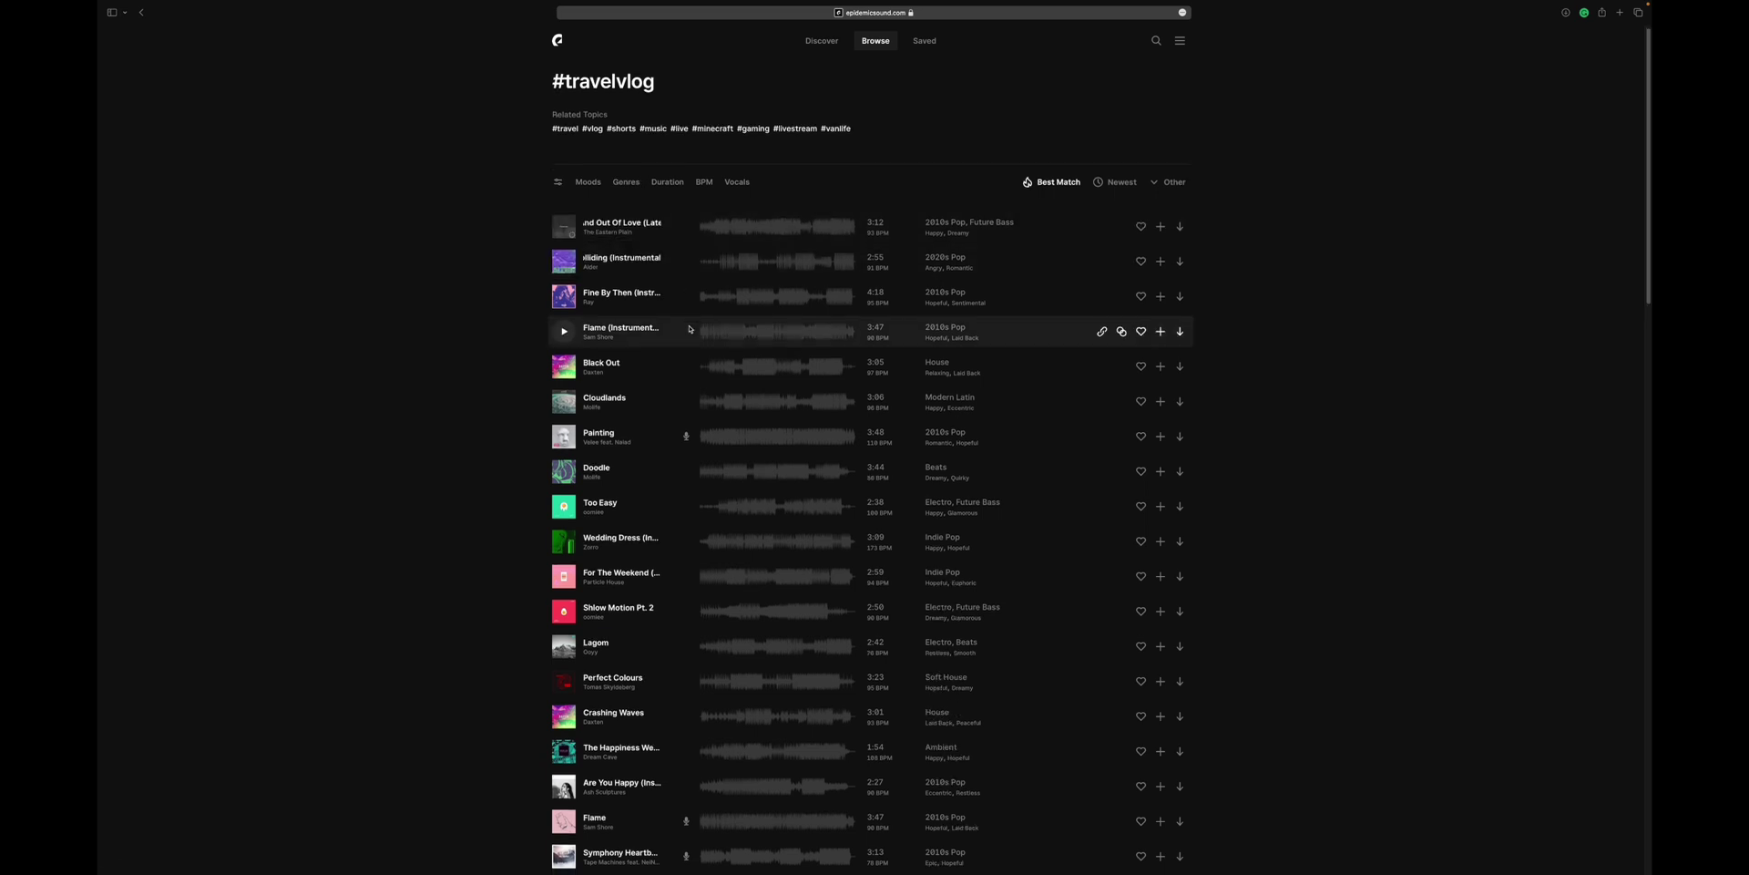
{"action": "scroll", "coordinate": [690, 329], "scroll_direction": "down", "scroll_amount": 5}
{"action": "scroll", "coordinate": [689, 328], "scroll_direction": "up", "scroll_amount": 5}
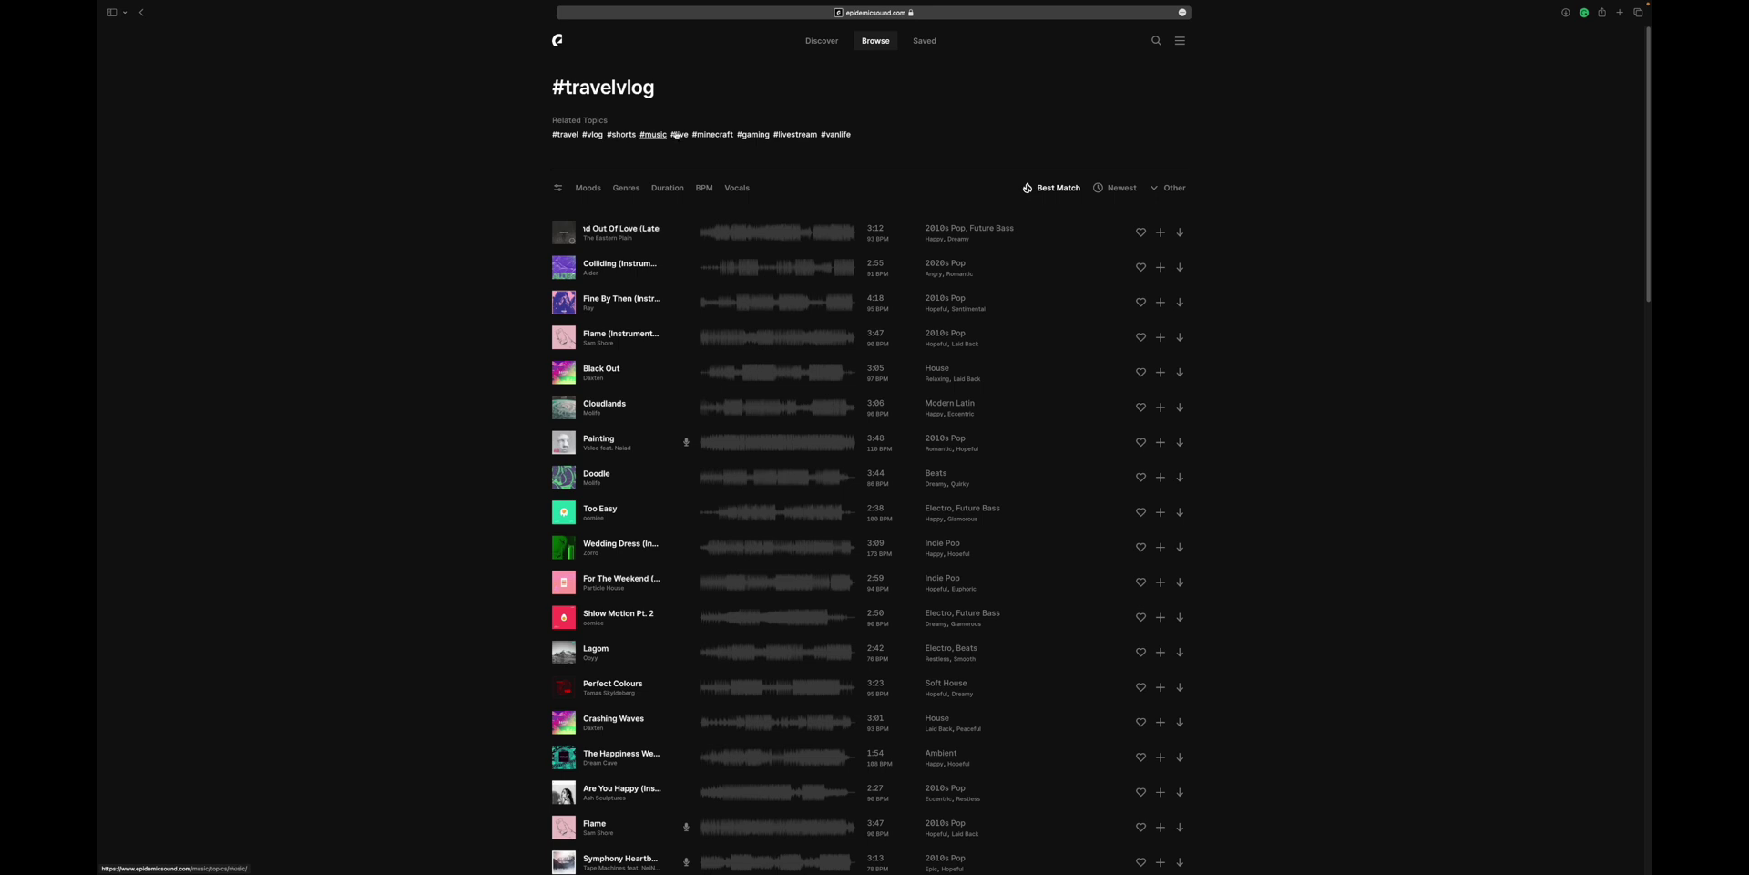
{"action": "key", "text": "super+bracketleft"}
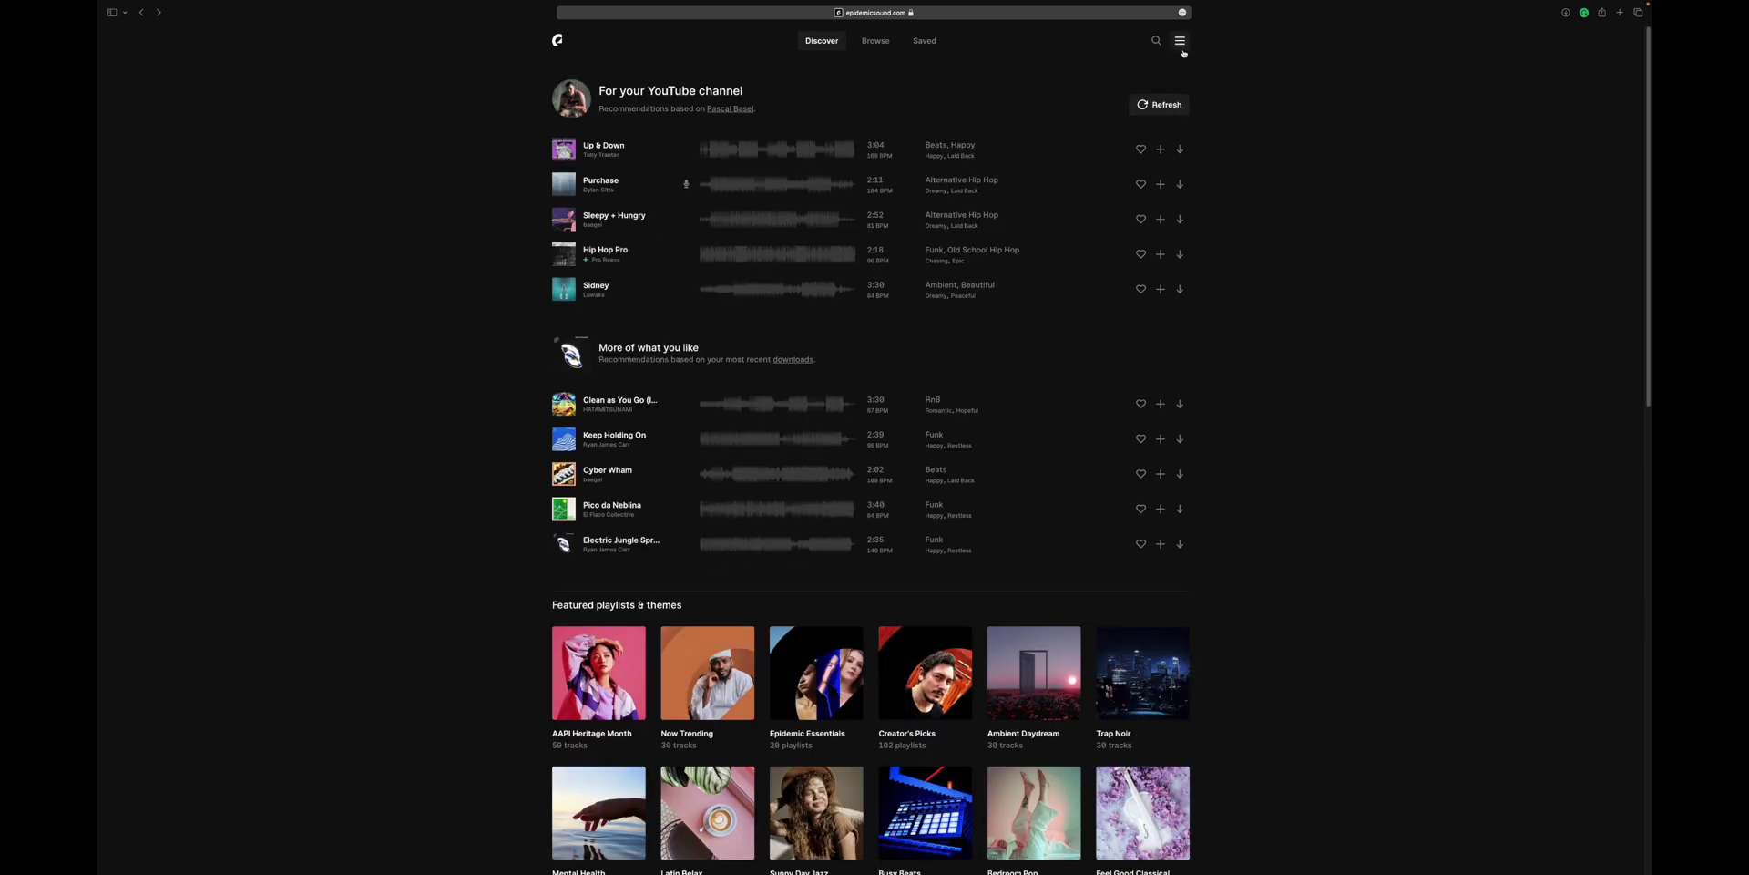
- Search the music catalogue for 'music for a travel vlog'
{"action": "left_click", "coordinate": [1158, 42]}
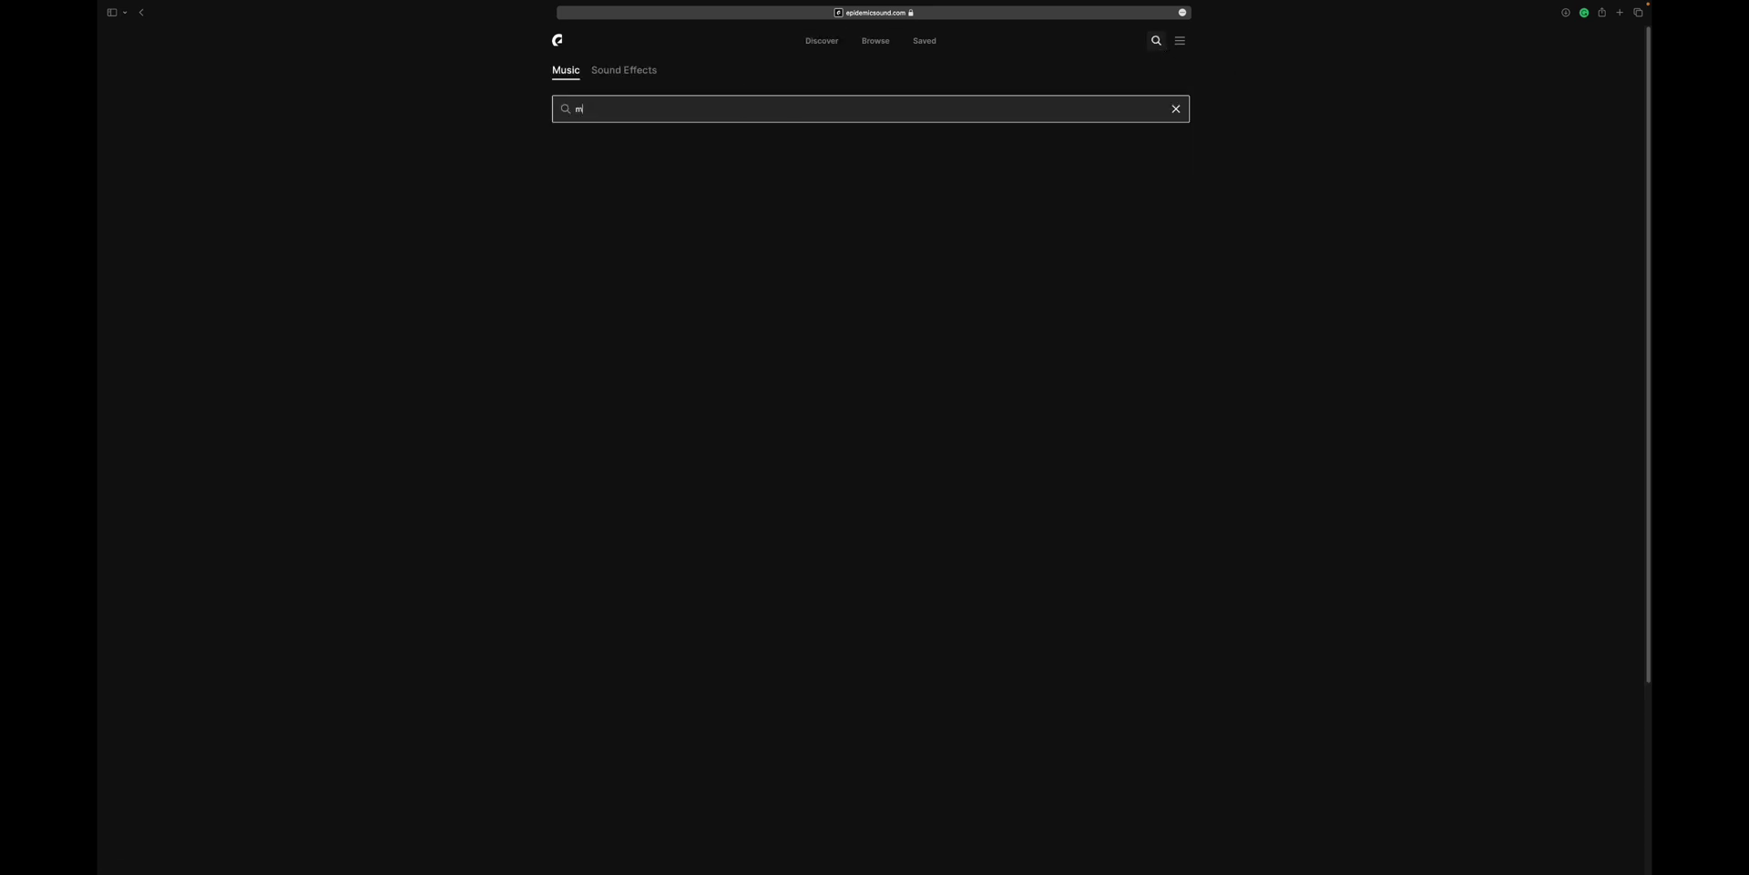
{"action": "key", "text": "BackSpace"}
{"action": "key", "text": "BackSpace"}
{"action": "key", "text": "BackSpace"}
{"action": "key", "text": "BackSpace"}
{"action": "key", "text": "BackSpace"}
{"action": "left_click", "coordinate": [555, 40]}
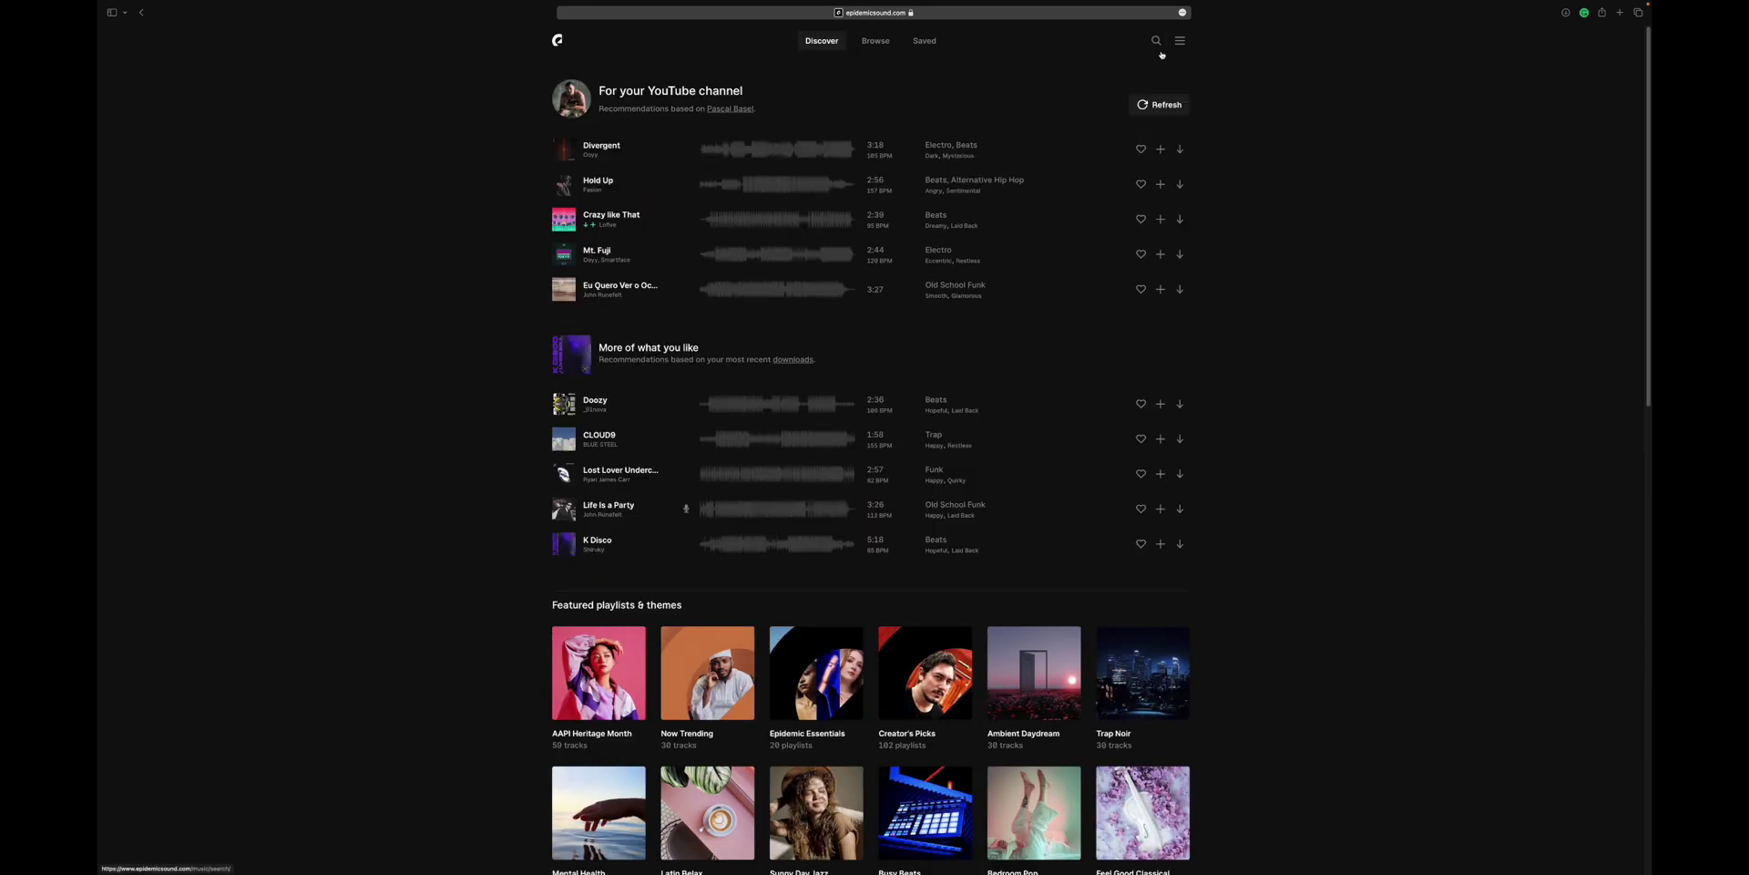
{"action": "left_click", "coordinate": [1156, 40]}
{"action": "left_click", "coordinate": [786, 107]}
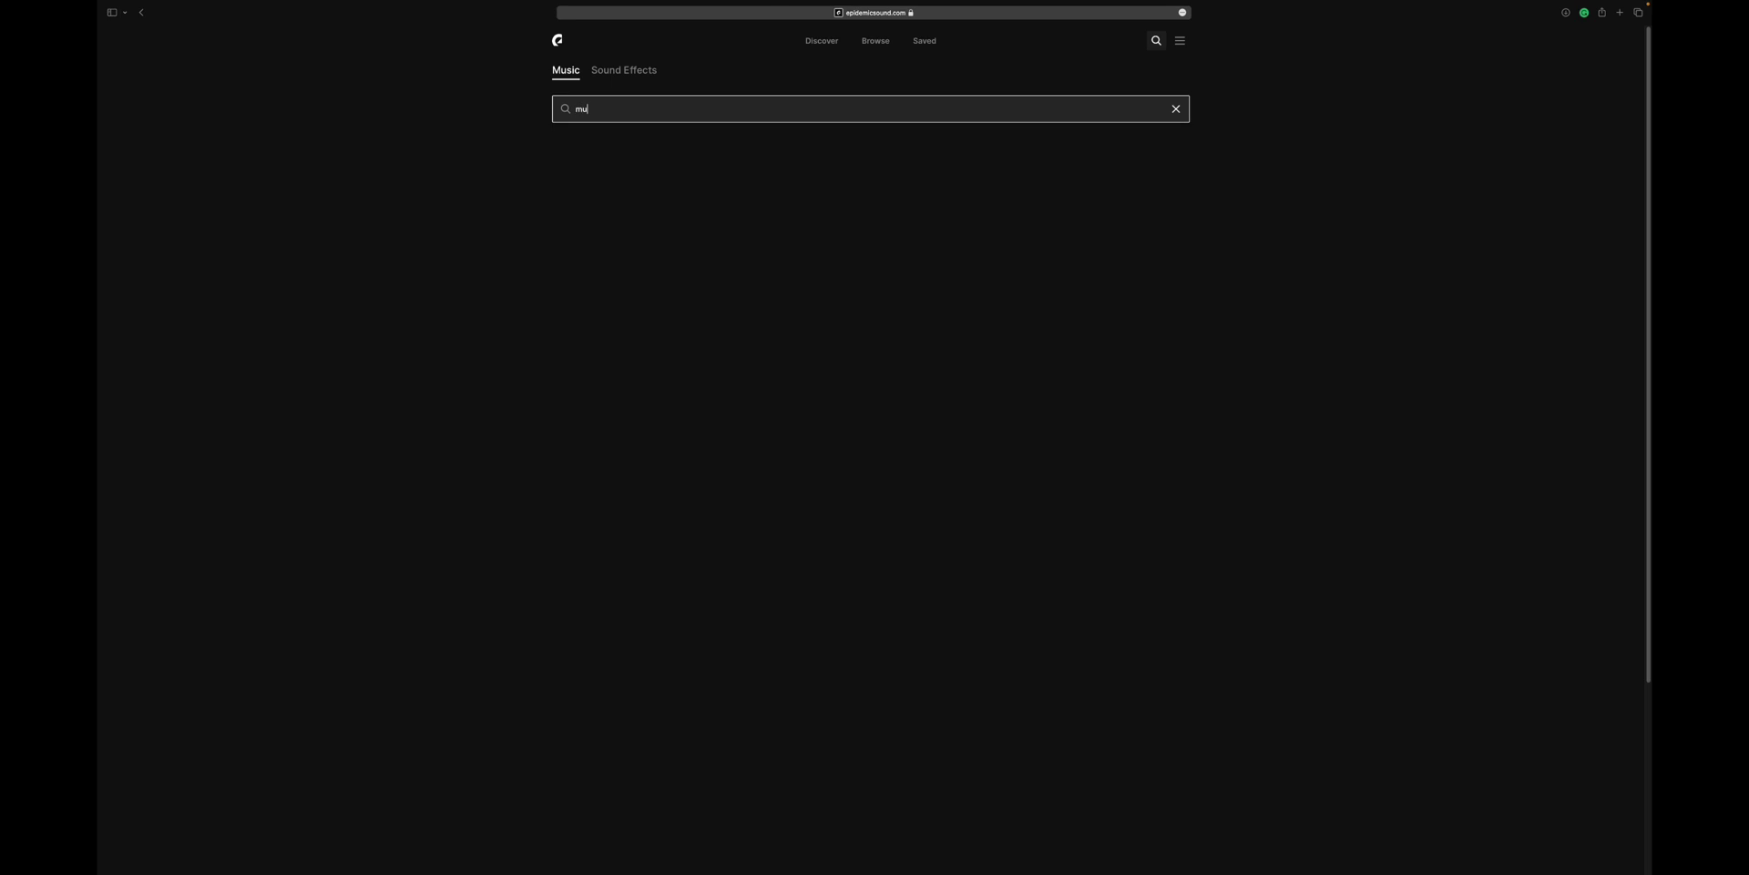
{"action": "type", "text": "music for a travel"}
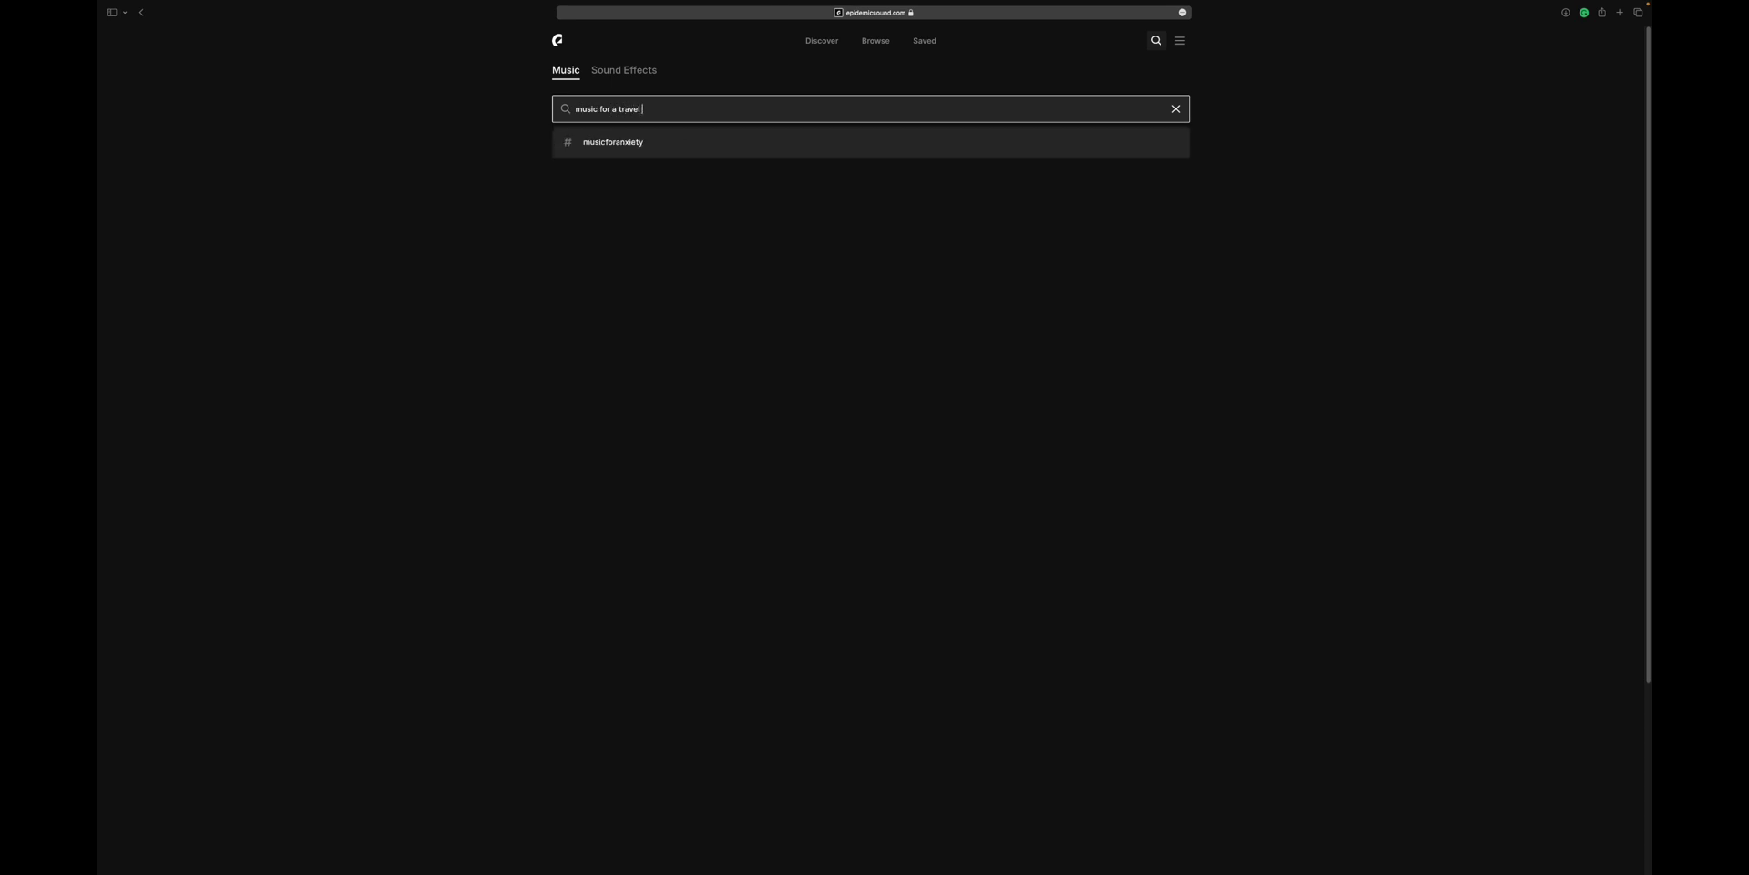
{"action": "type", "text": " vlog"}
{"action": "key", "text": "Return"}
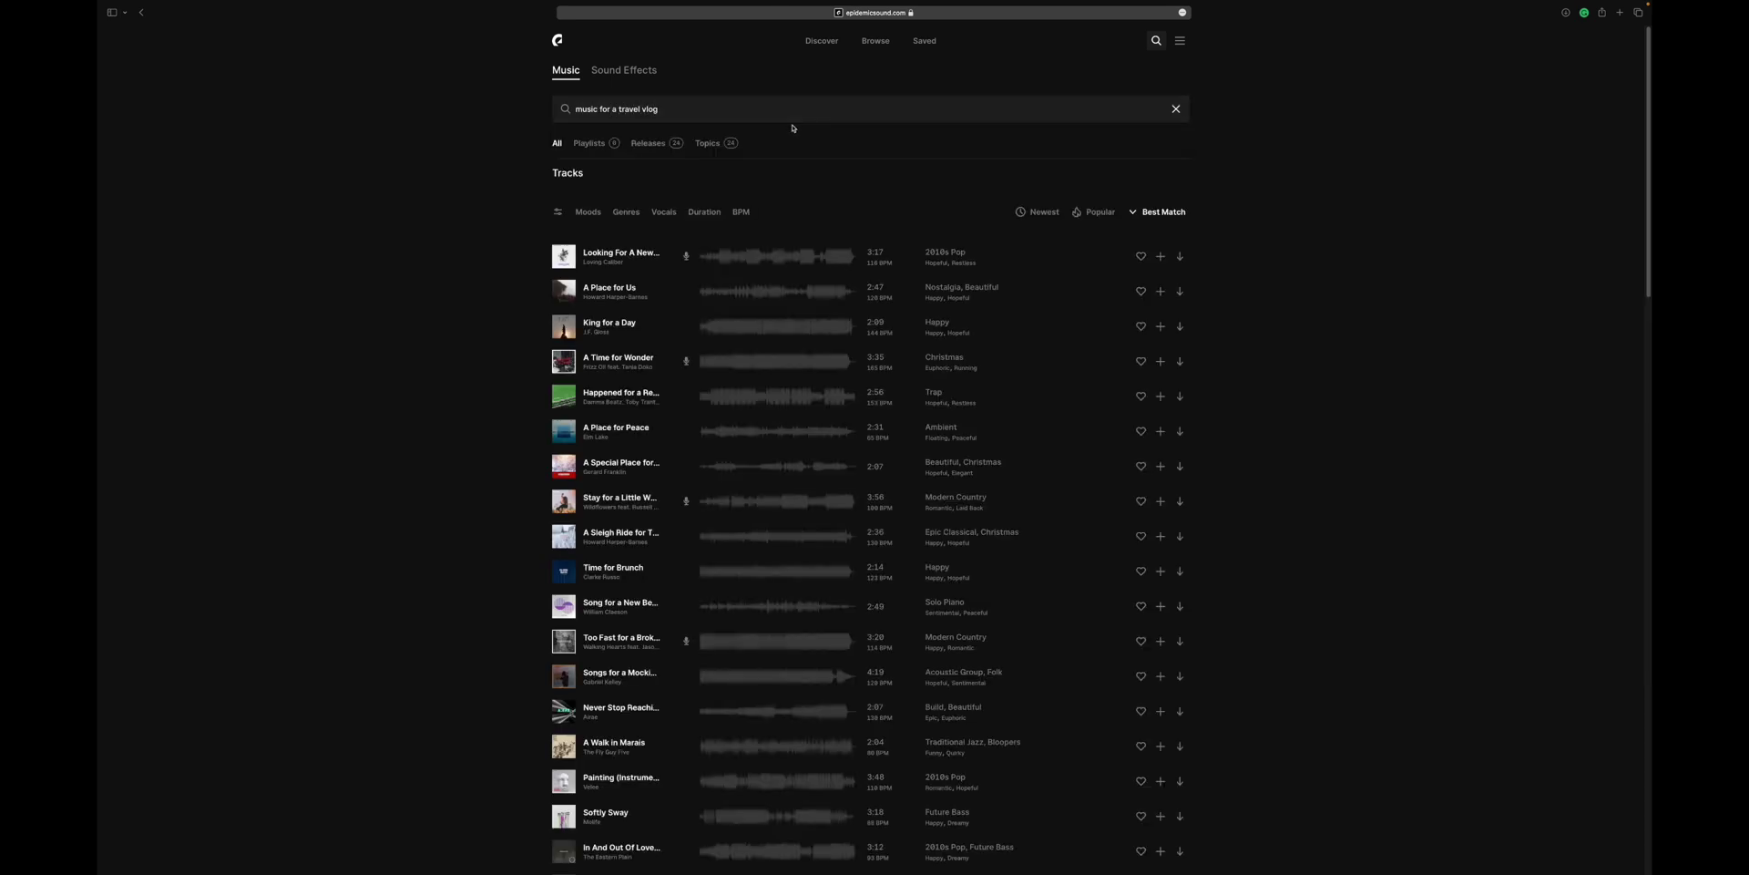
{"action": "scroll", "coordinate": [795, 178], "scroll_direction": "down", "scroll_amount": 10}
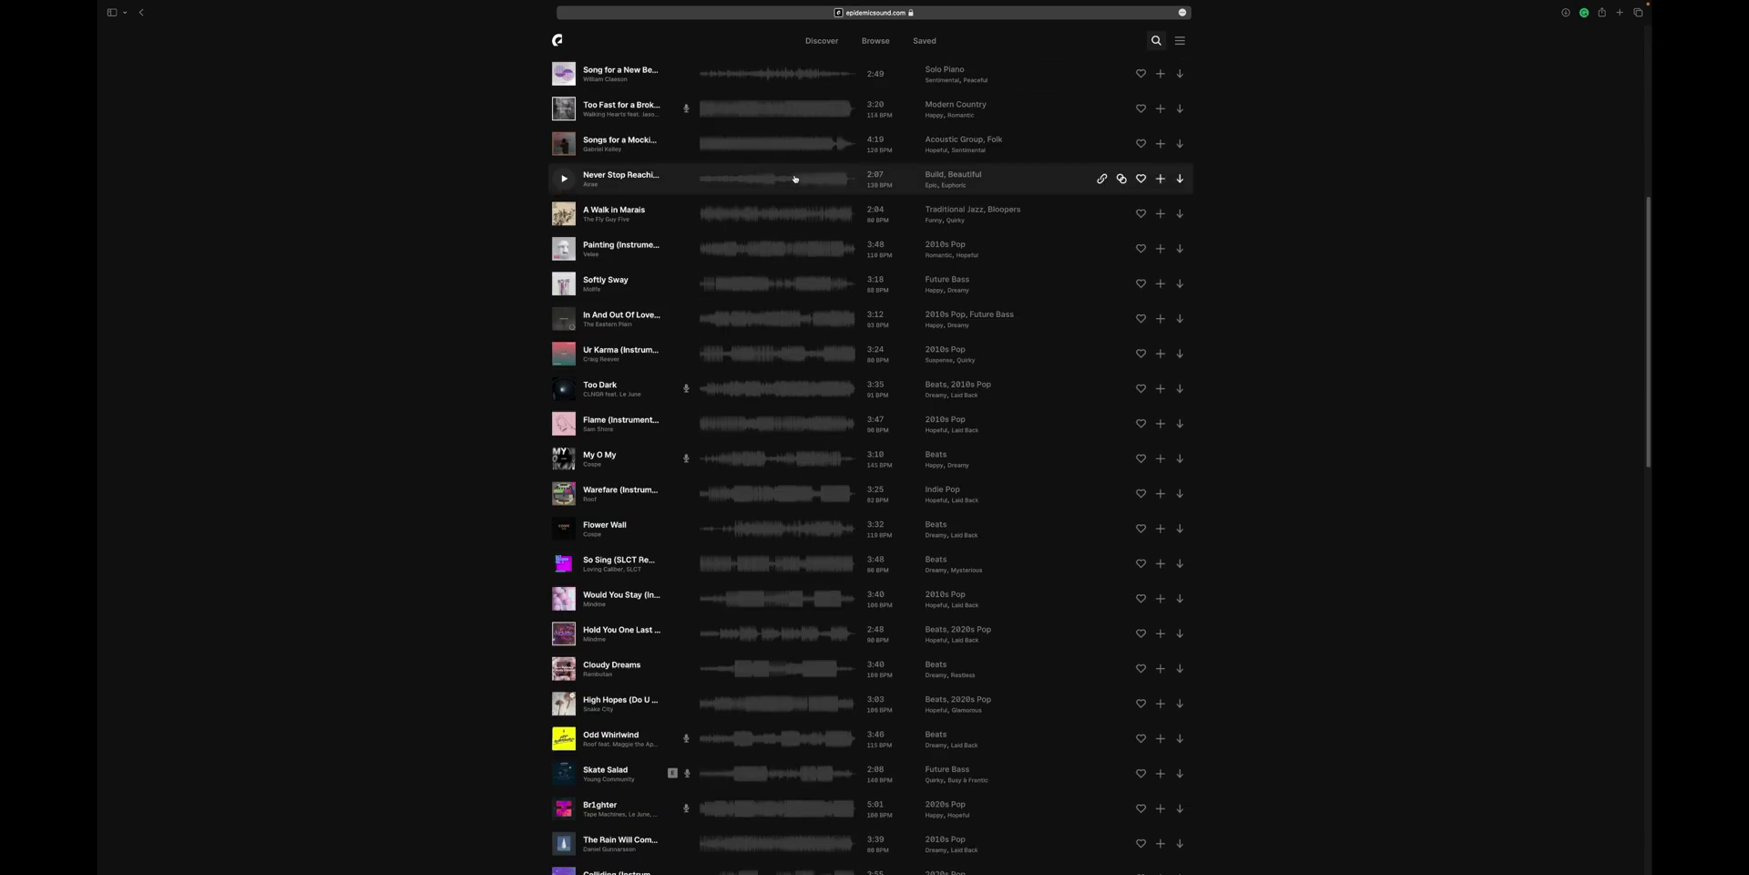
{"action": "scroll", "coordinate": [795, 178], "scroll_direction": "up", "scroll_amount": 10}
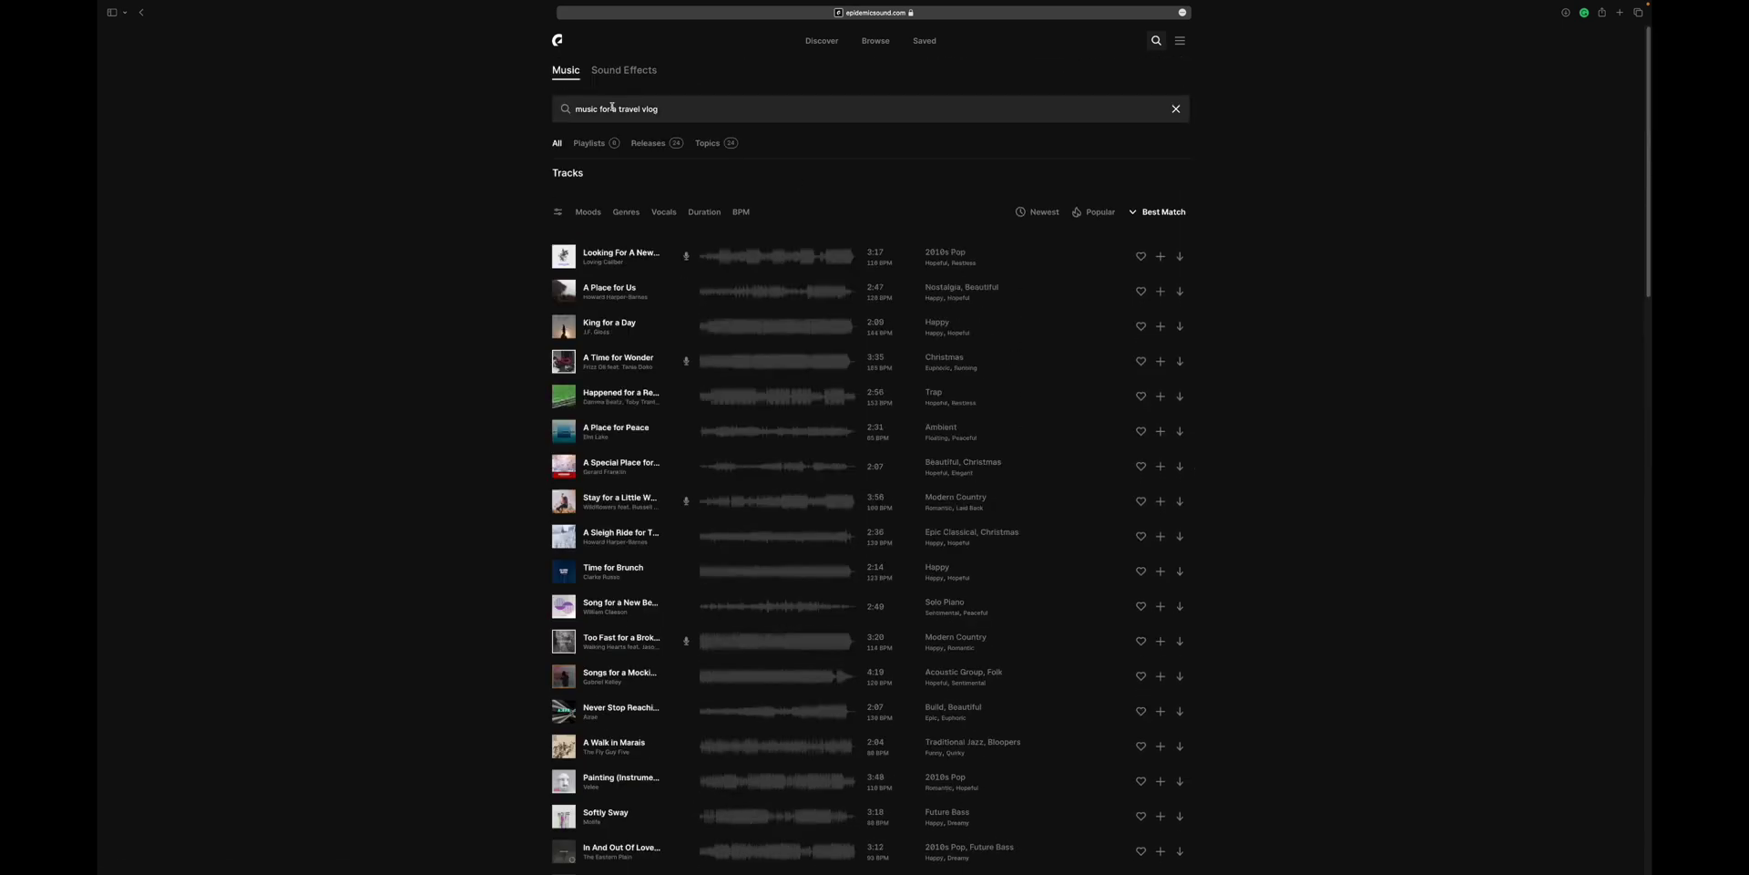
- Try 'music for a cooking video' and 'nature timelapse' searches, then open the #timelapse topic
{"action": "left_click_drag", "start_coordinate": [620, 107], "coordinate": [697, 107]}
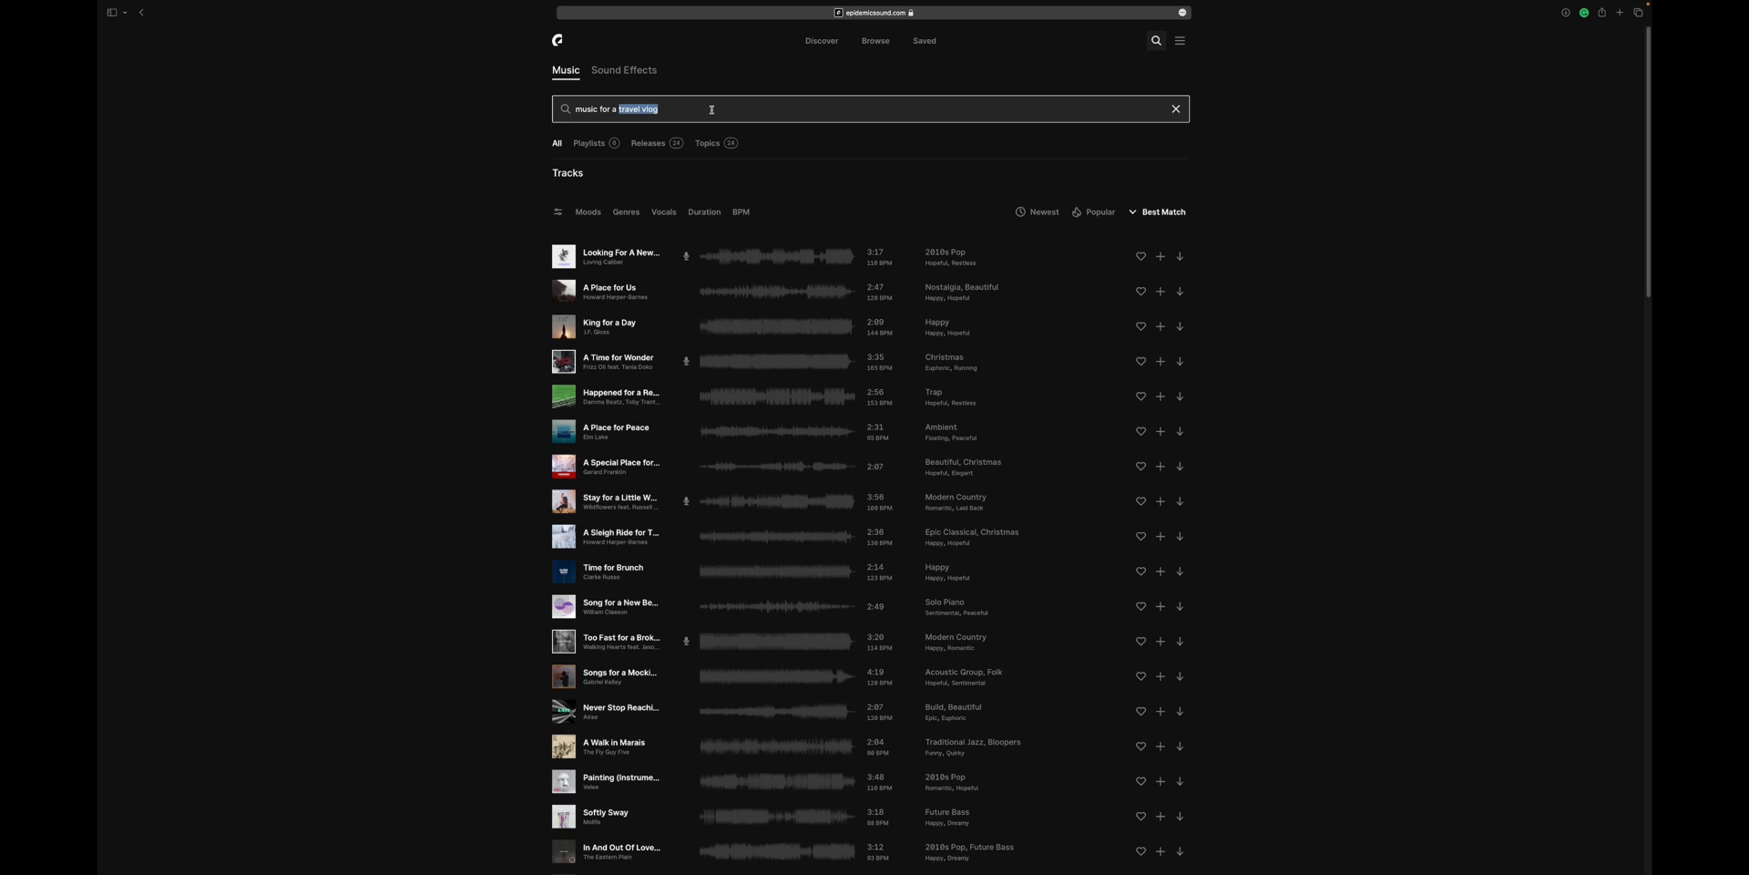
{"action": "type", "text": "music for a cooking video"}
{"action": "key", "text": "Return"}
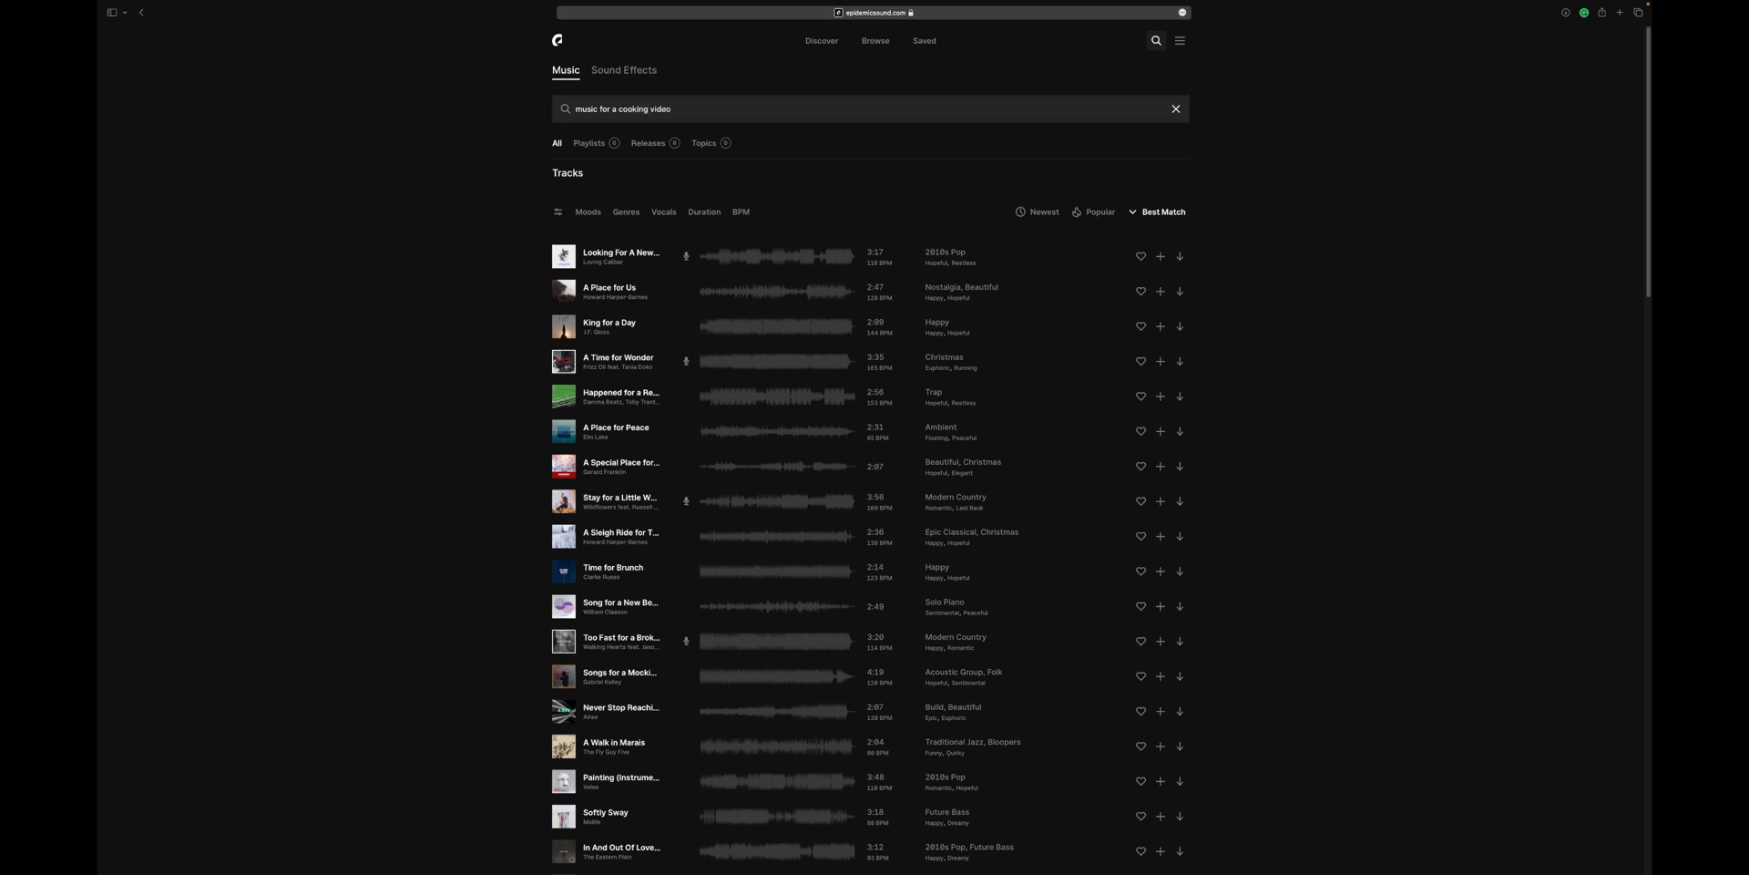
{"action": "scroll", "coordinate": [1443, 361], "scroll_direction": "down", "scroll_amount": 5}
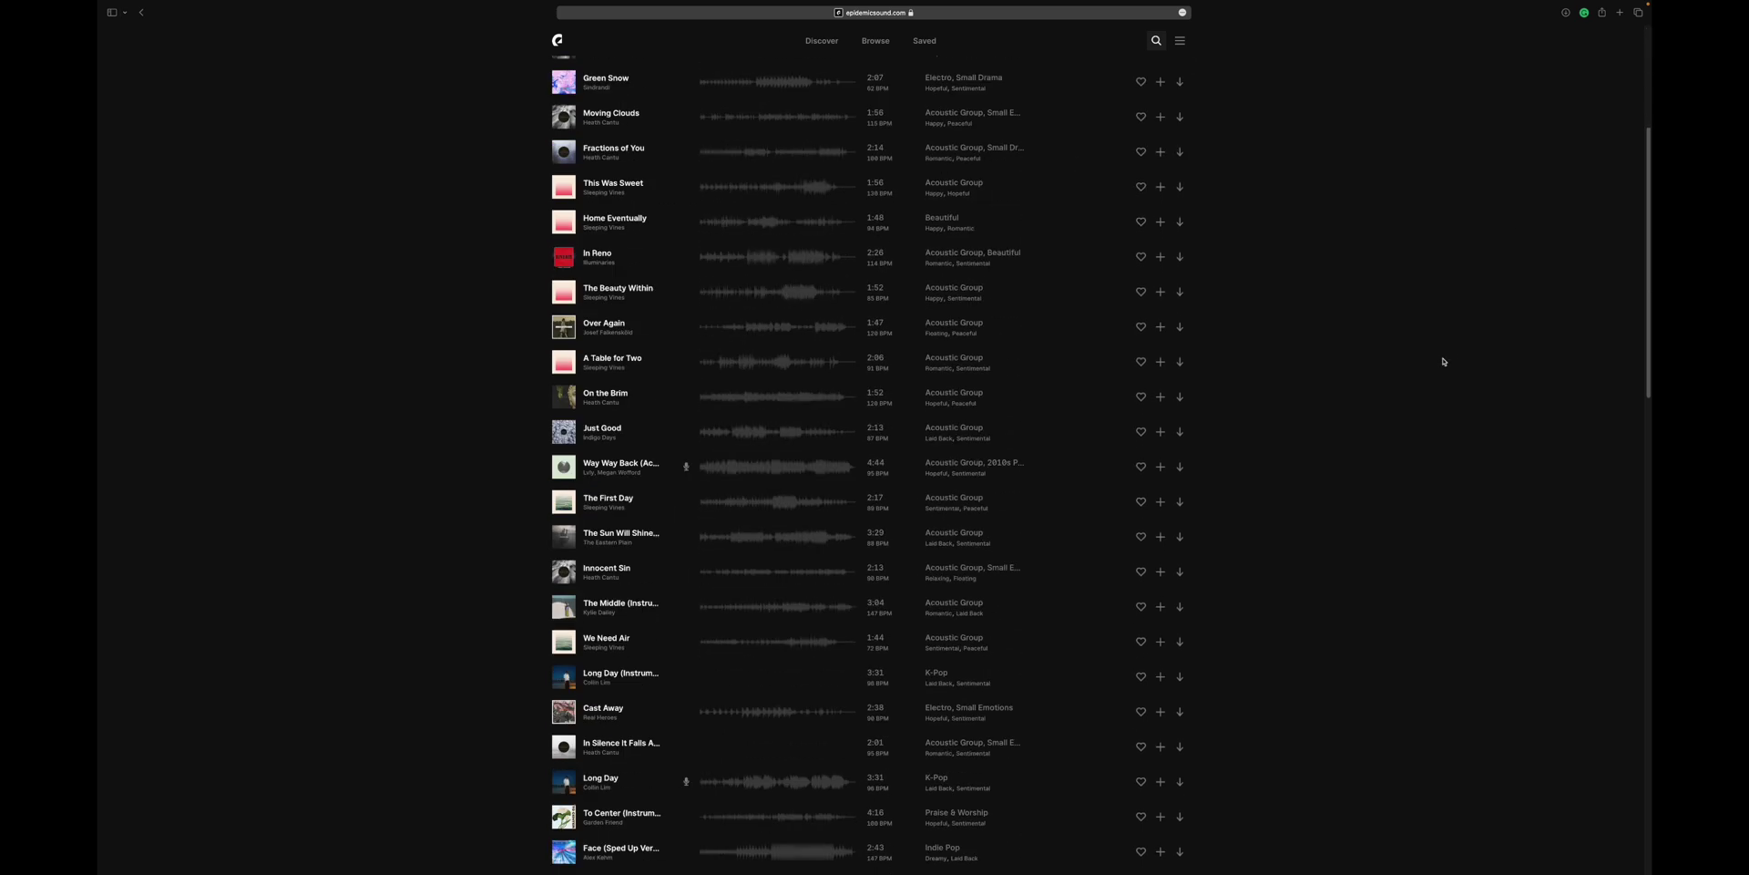
{"action": "scroll", "coordinate": [1441, 359], "scroll_direction": "up", "scroll_amount": 5}
{"action": "left_click_drag", "start_coordinate": [620, 112], "coordinate": [683, 113]}
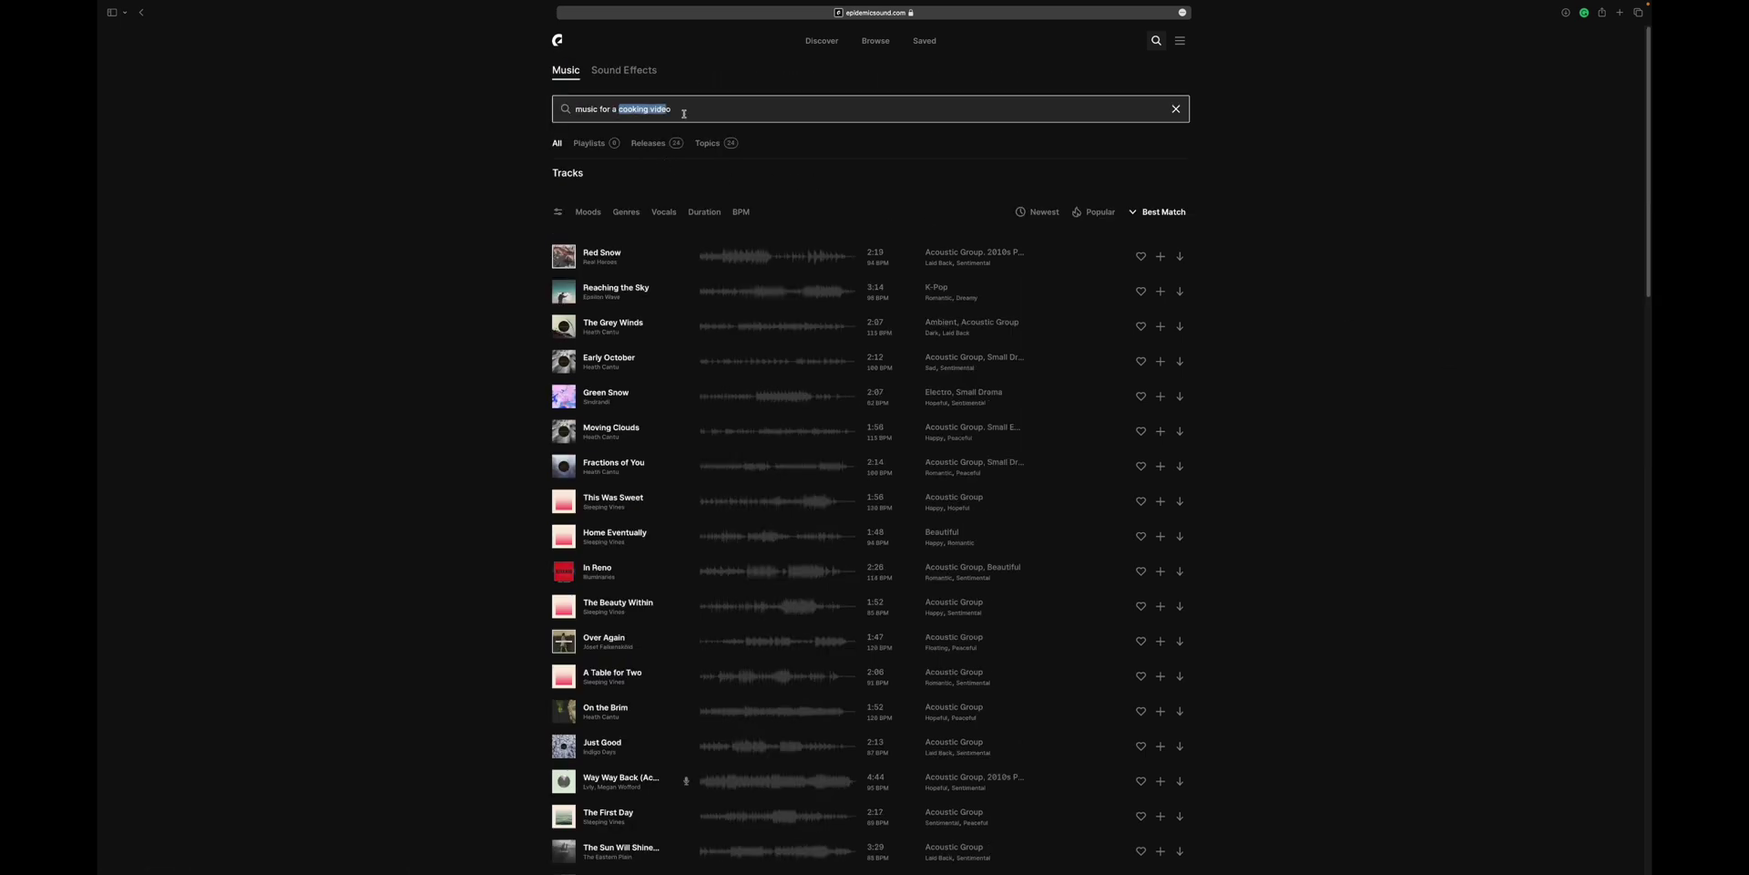
{"action": "type", "text": "nature timelapse"}
{"action": "key", "text": "Return"}
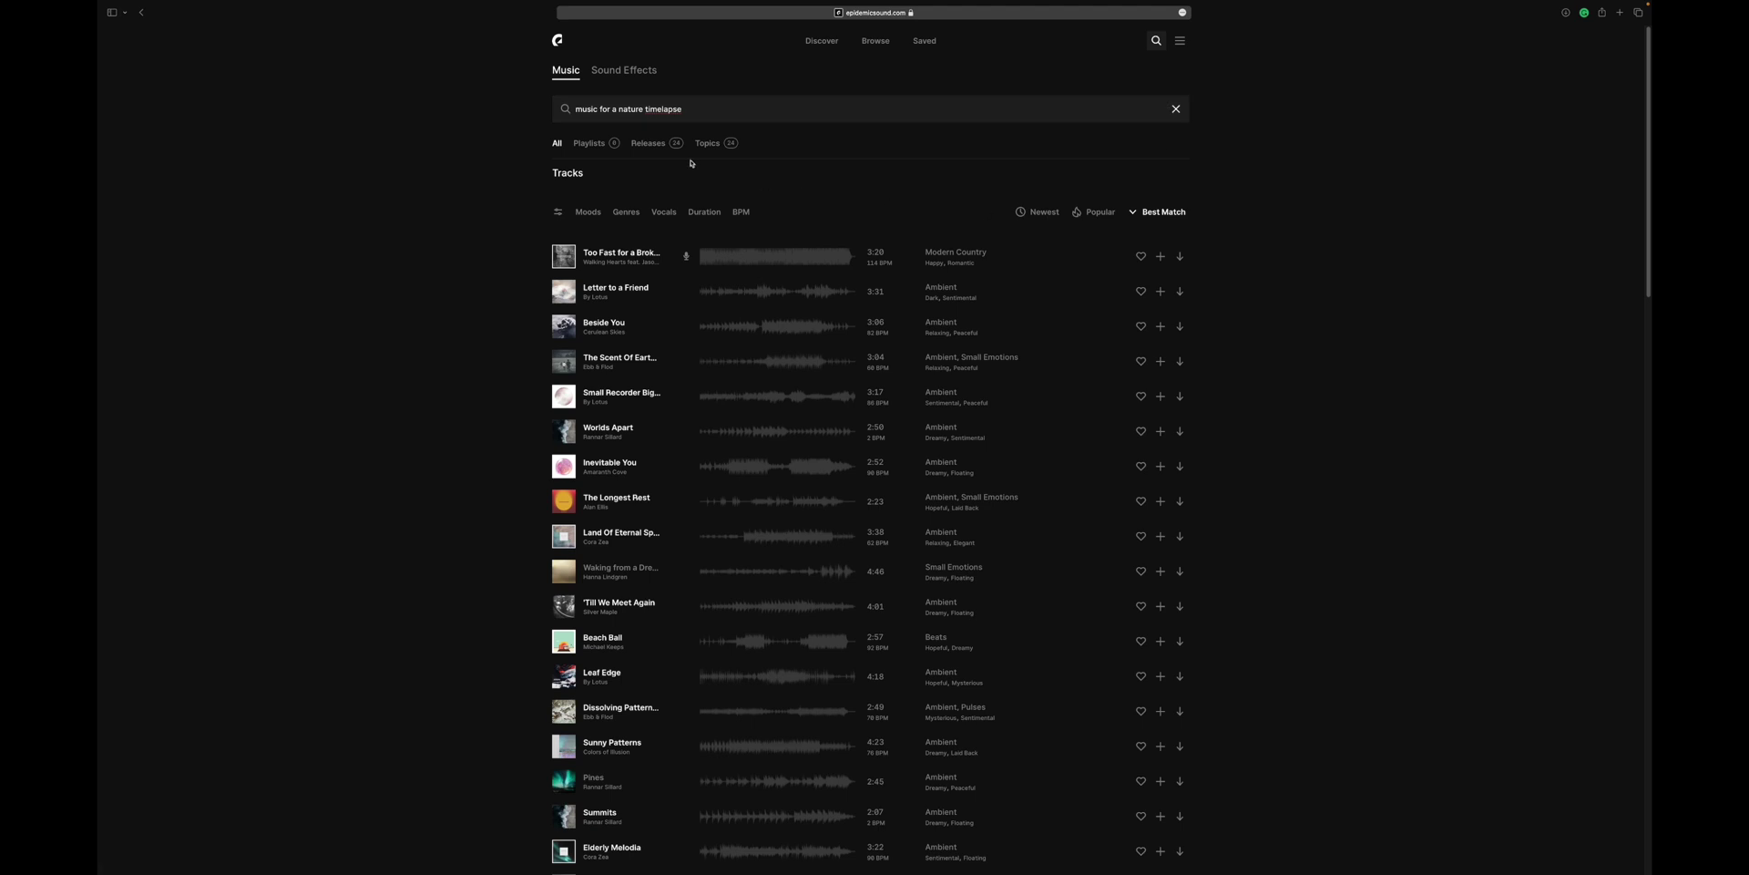
{"action": "left_click", "coordinate": [711, 144]}
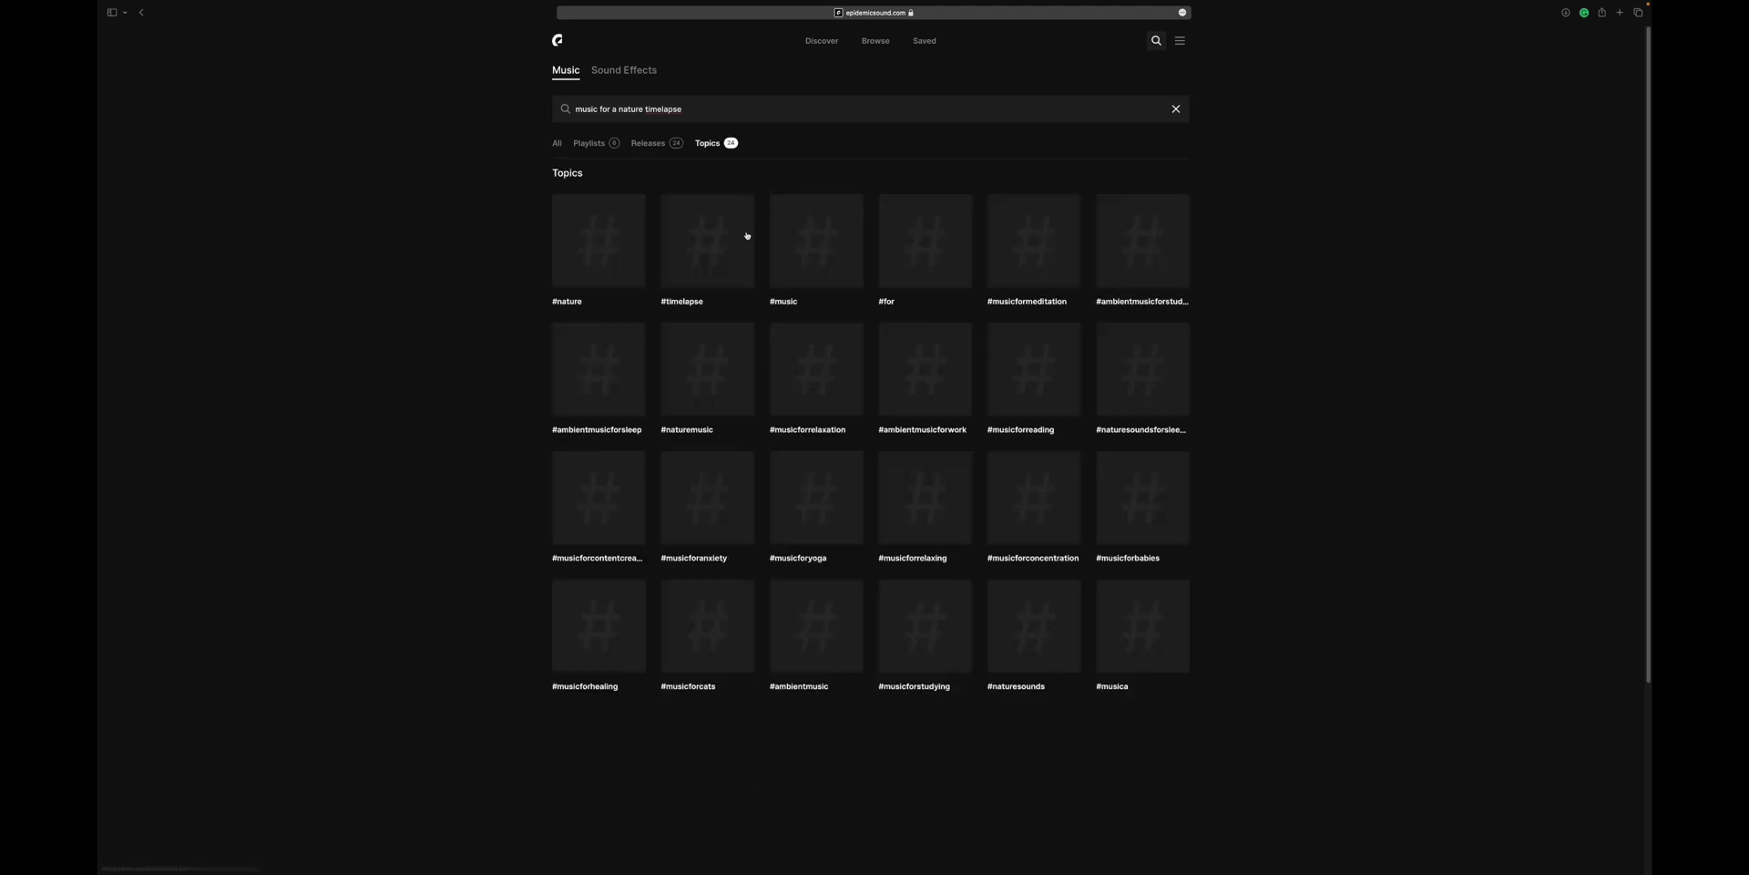
{"action": "left_click", "coordinate": [710, 268]}
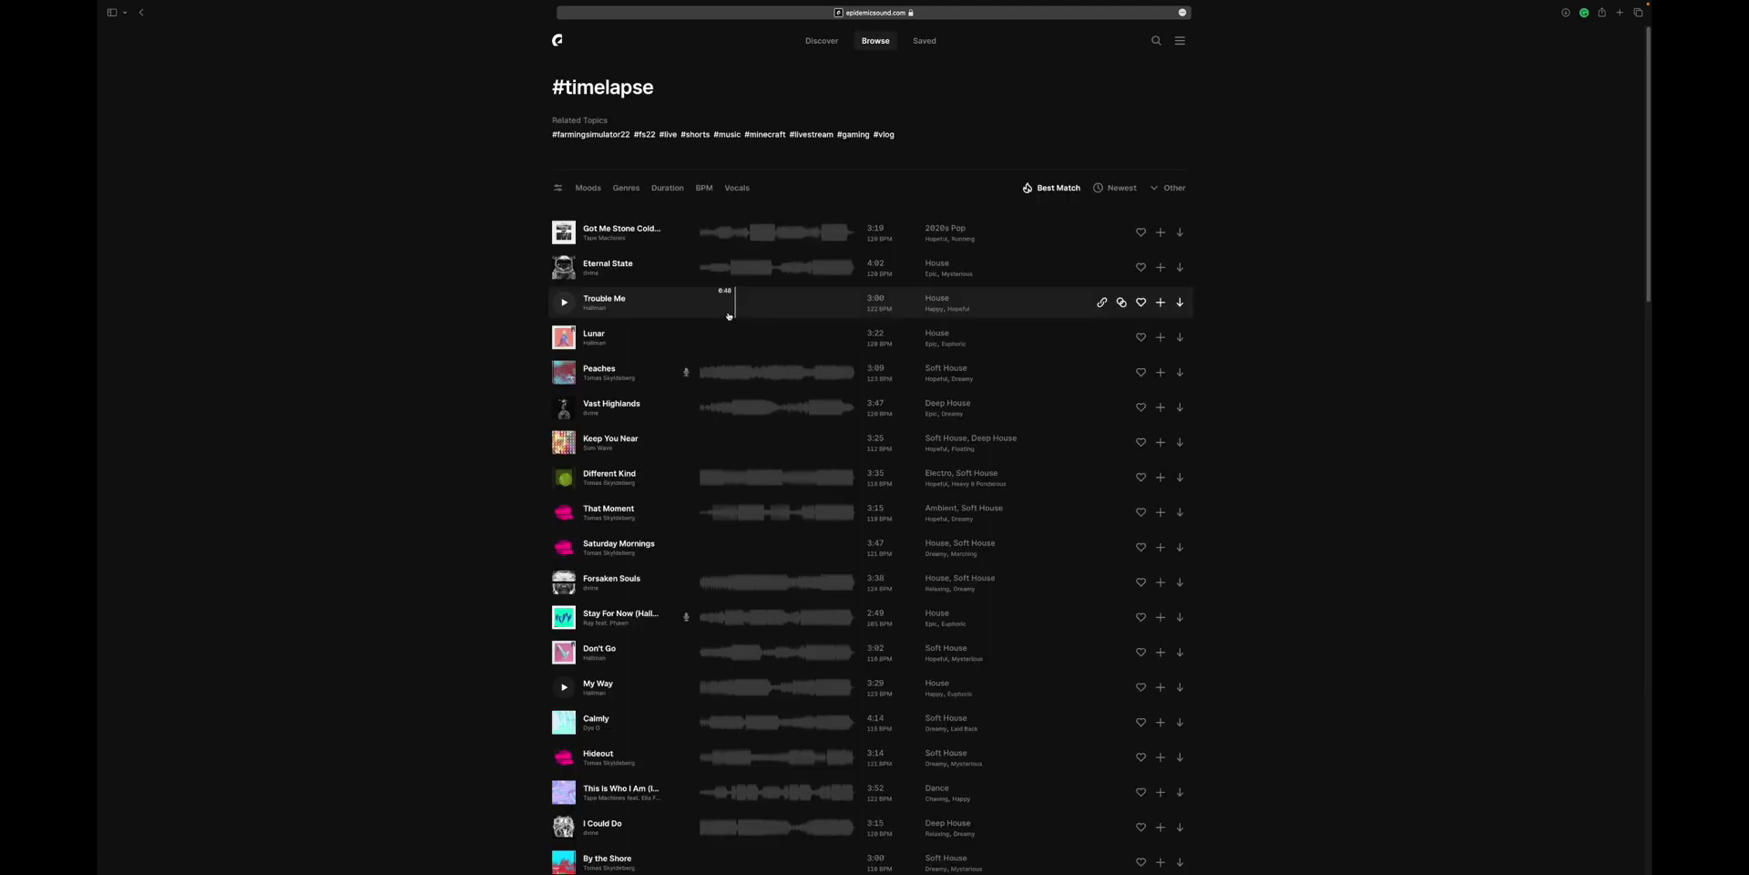
- Import the downloaded Two Peas in a Pod MP3 and lay it on Audio 2 at the sequence start
{"action": "scroll", "coordinate": [683, 273], "scroll_direction": "down", "scroll_amount": 20}
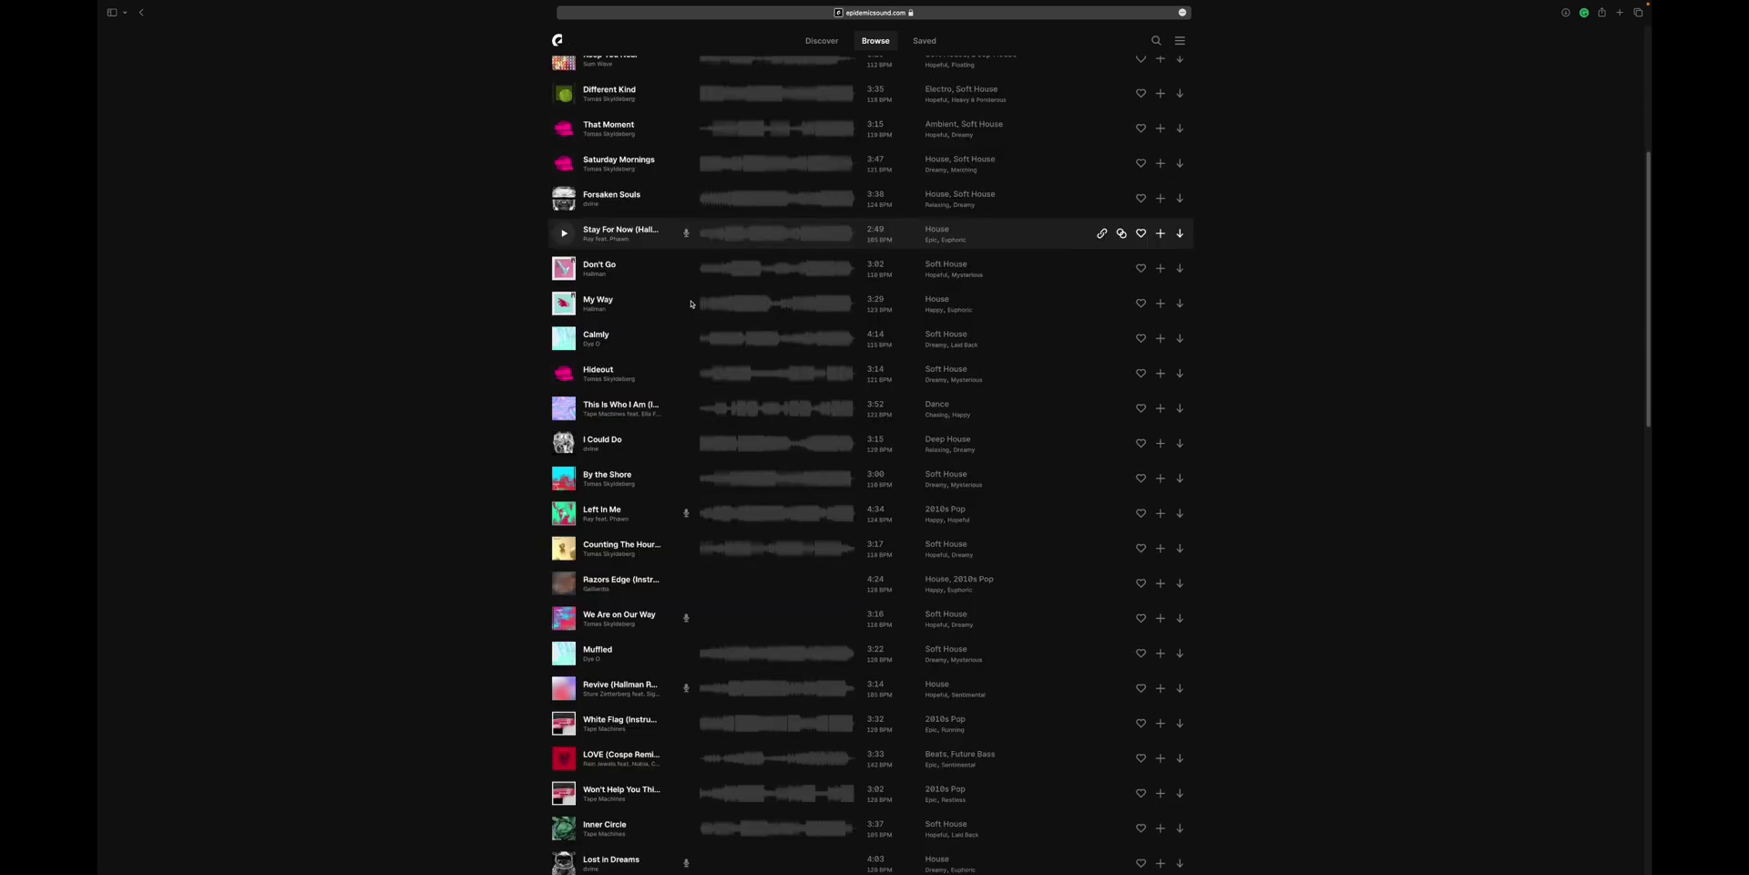
{"action": "scroll", "coordinate": [697, 307], "scroll_direction": "down", "scroll_amount": 3}
{"action": "key", "text": "super+r"}
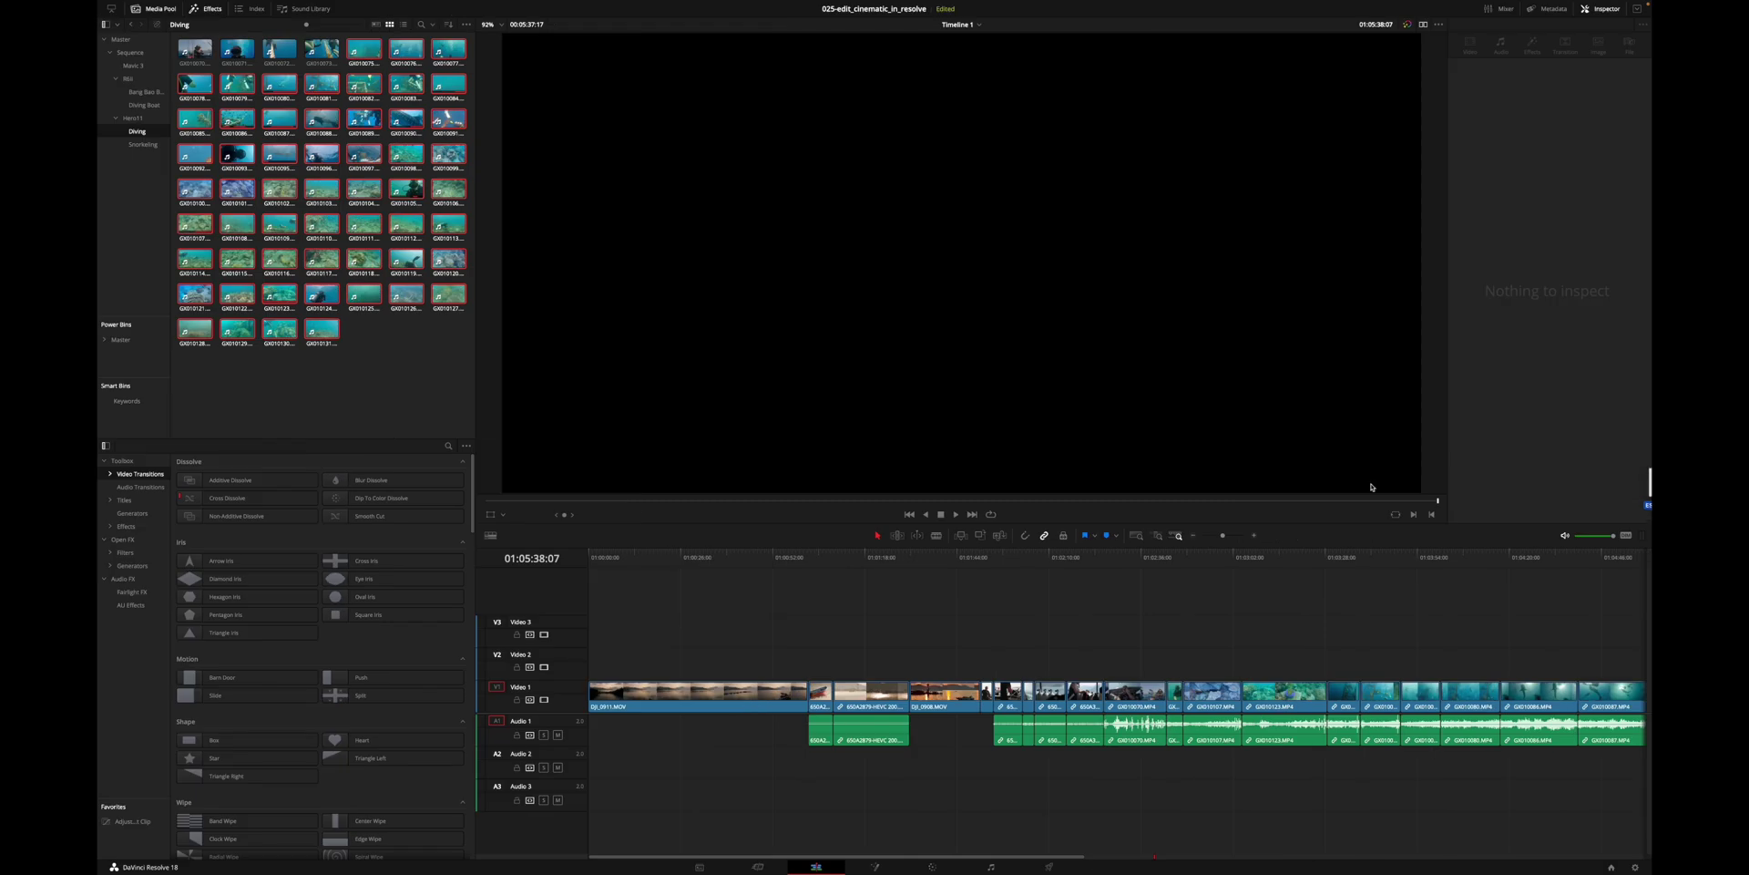
{"action": "left_click_drag", "start_coordinate": [867, 548], "coordinate": [588, 761]}
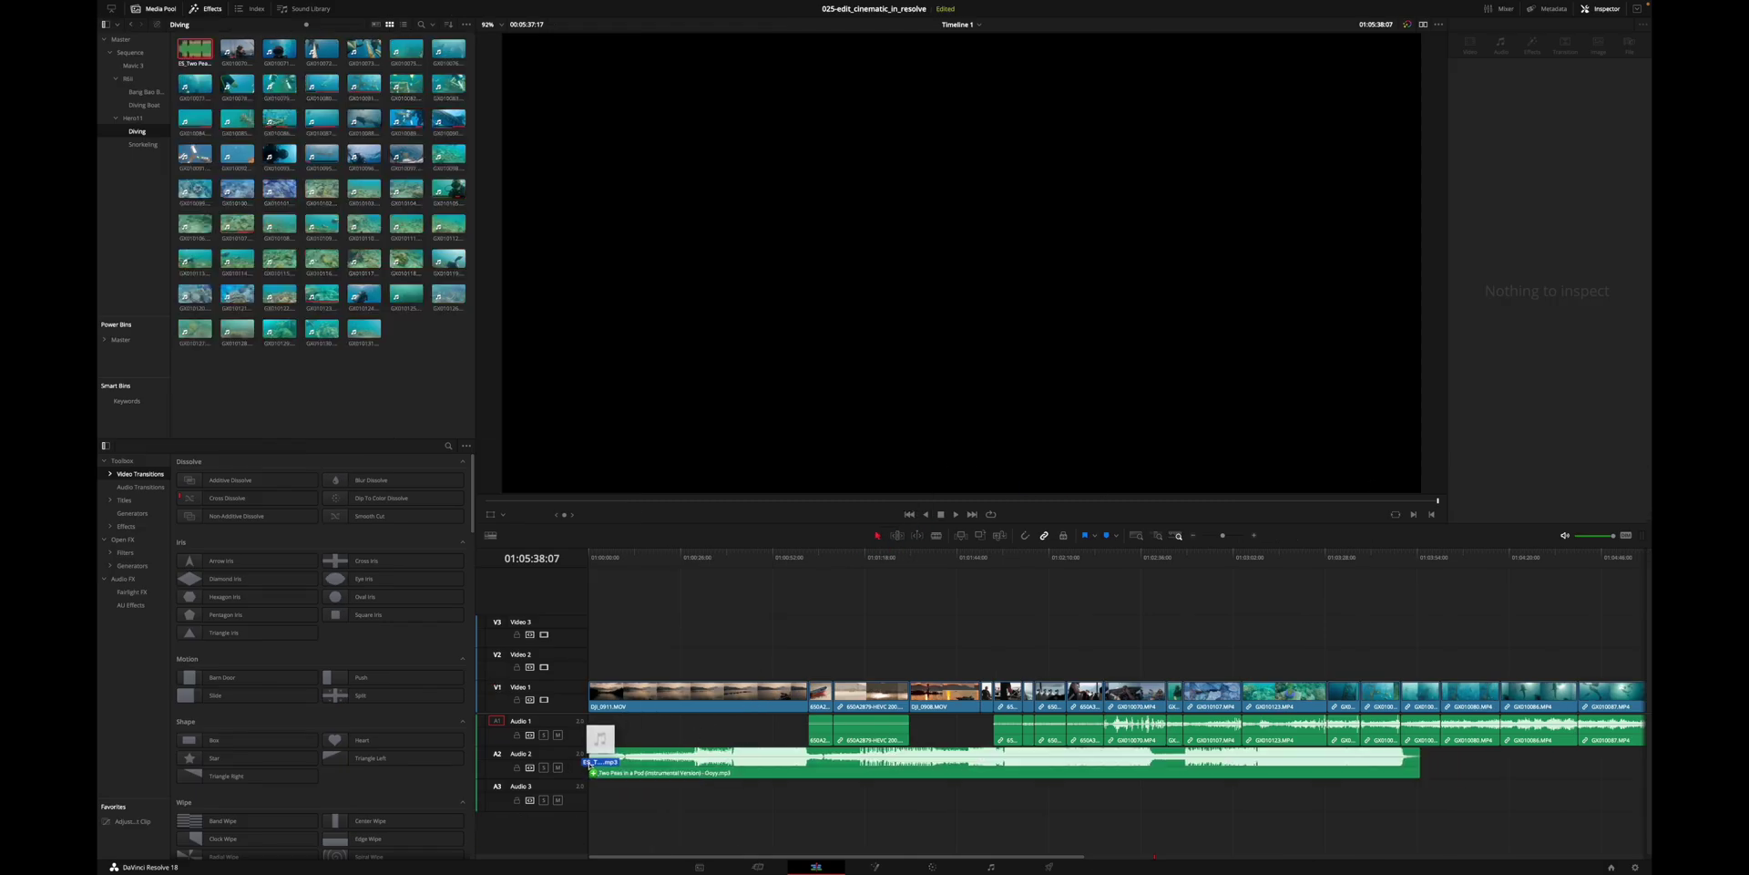
{"action": "left_click_drag", "start_coordinate": [588, 761], "coordinate": [588, 762]}
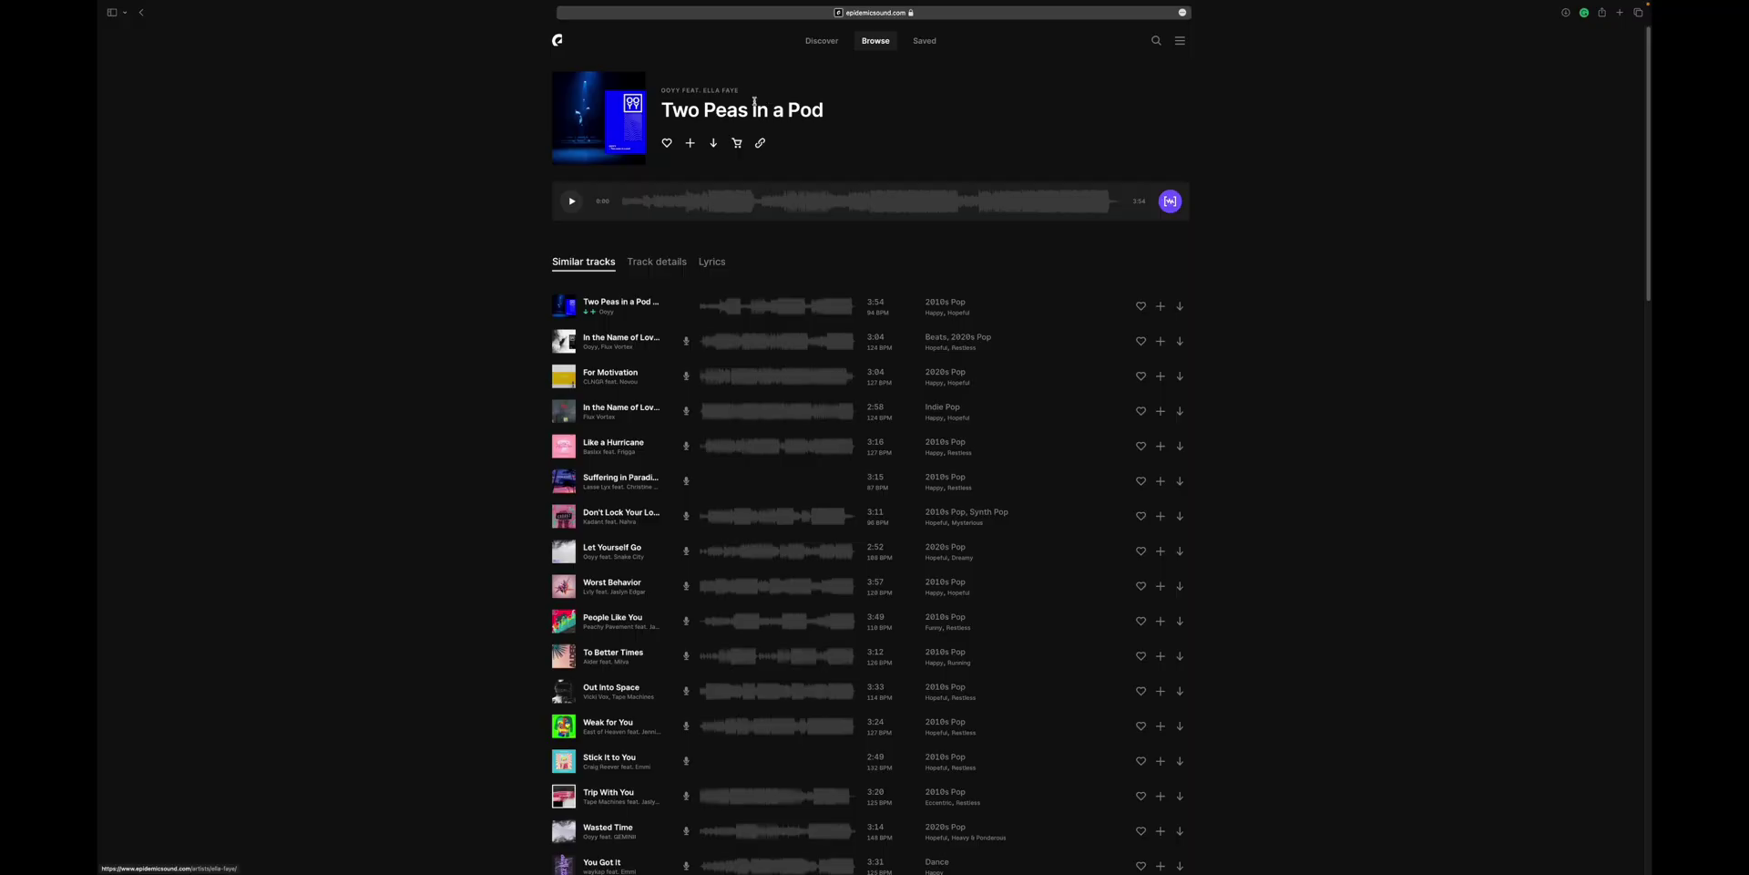
- Download the Two Peas in a Pod instrumental version in WAV format
{"action": "left_click", "coordinate": [653, 303]}
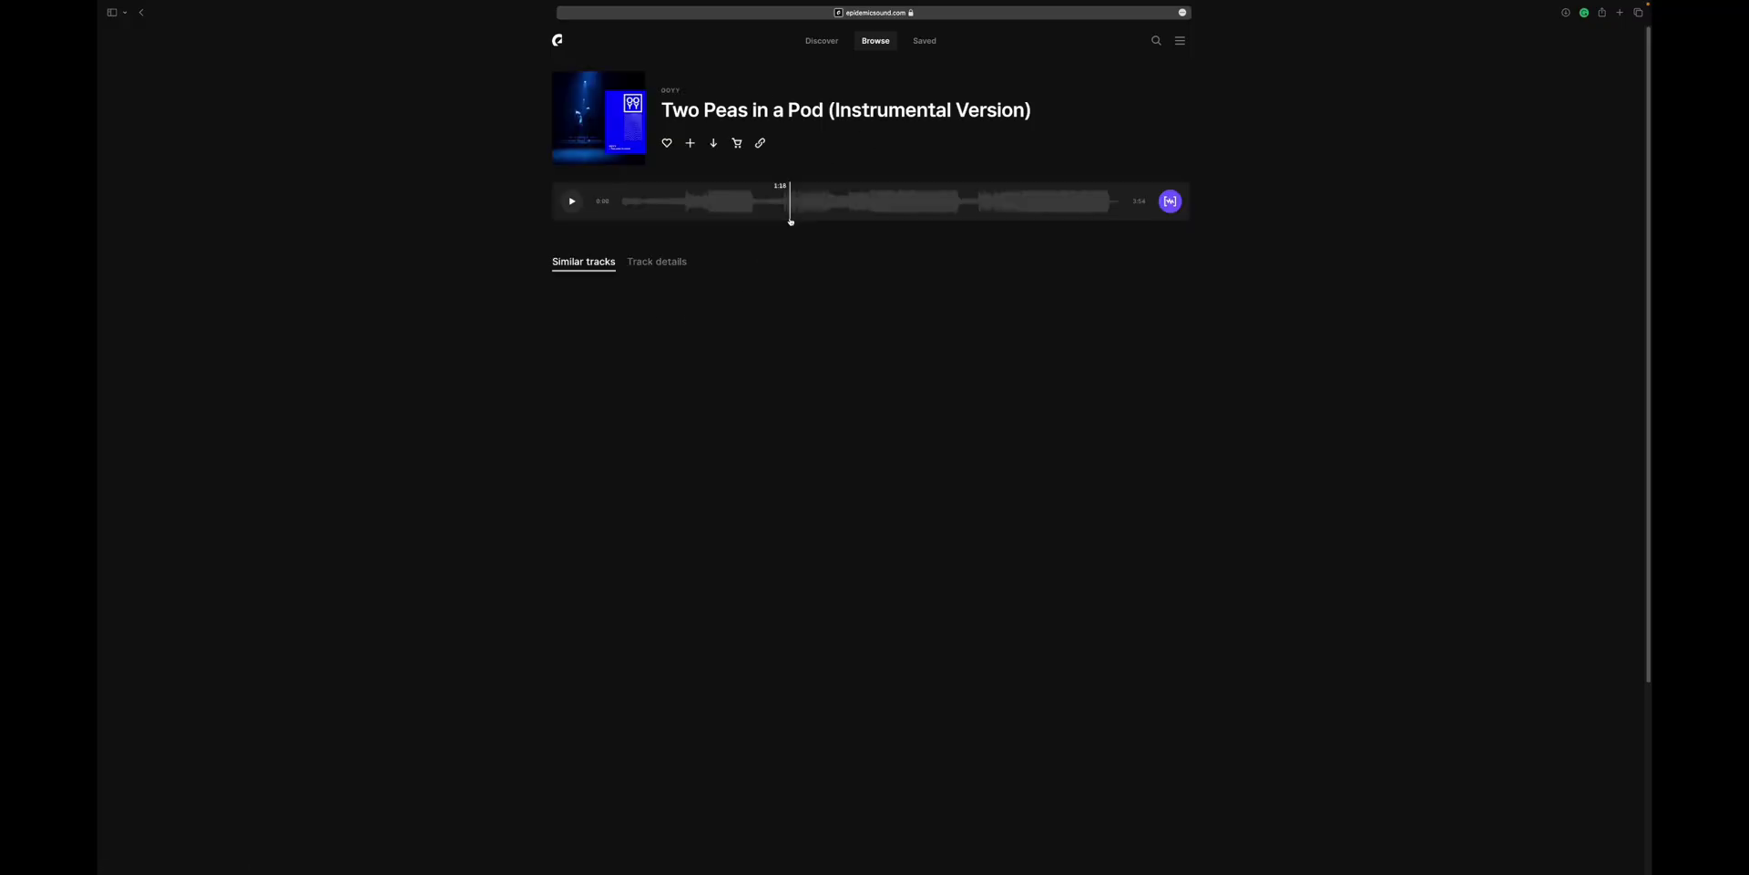
{"action": "left_click", "coordinate": [1099, 112]}
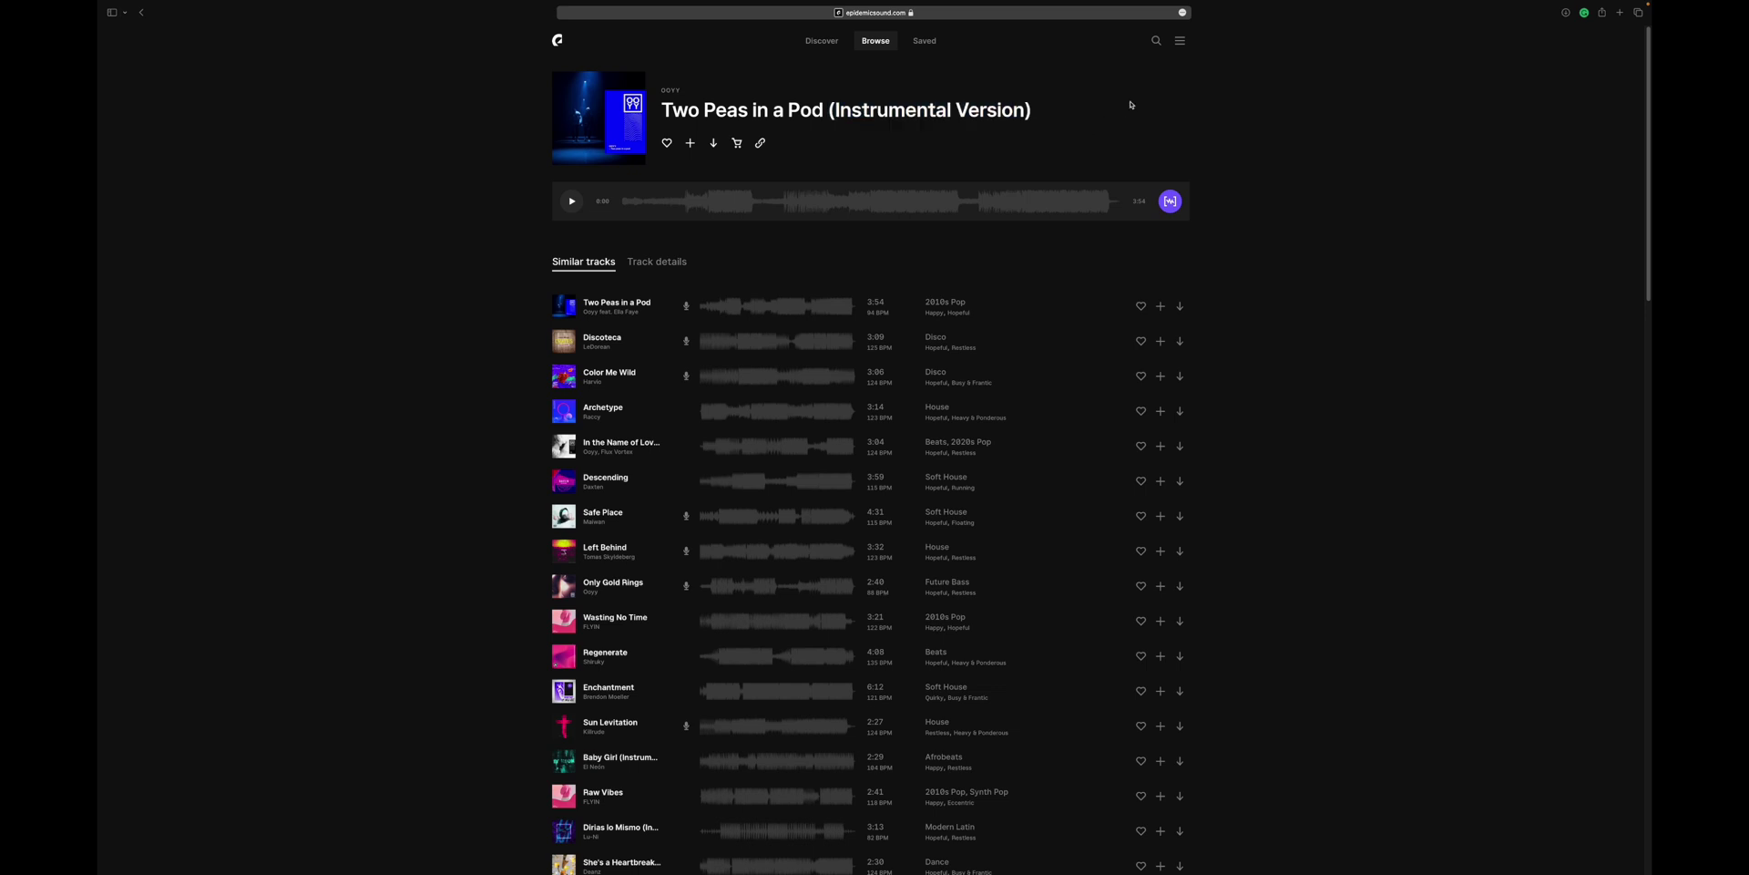
{"action": "left_click", "coordinate": [714, 143]}
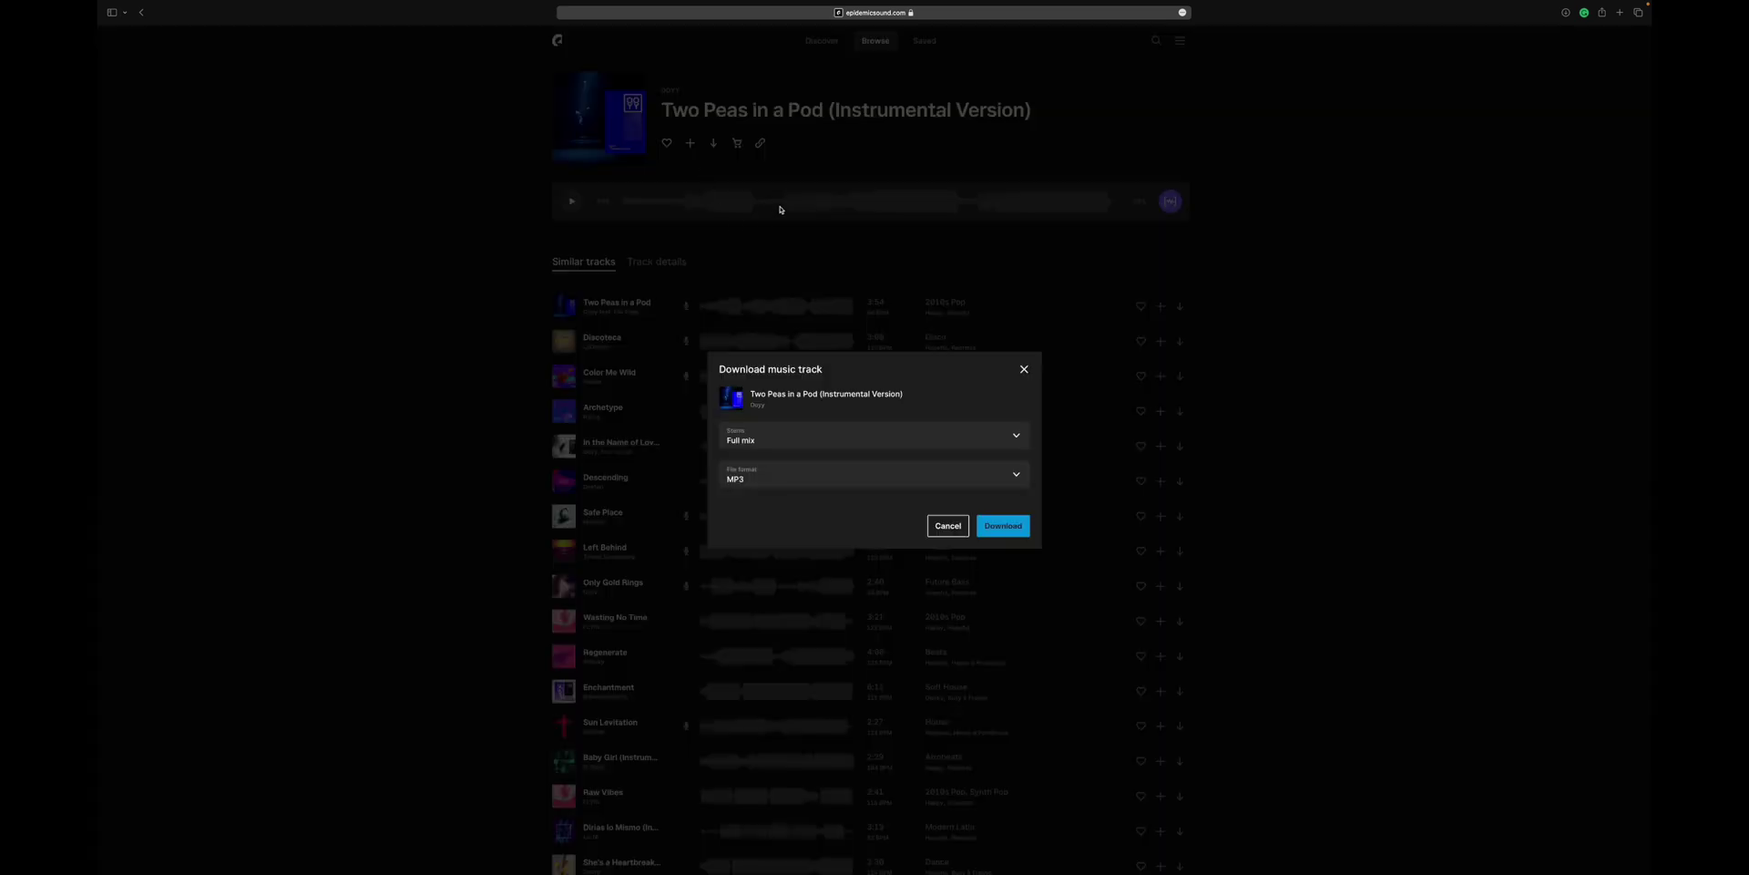
{"action": "left_click", "coordinate": [758, 478]}
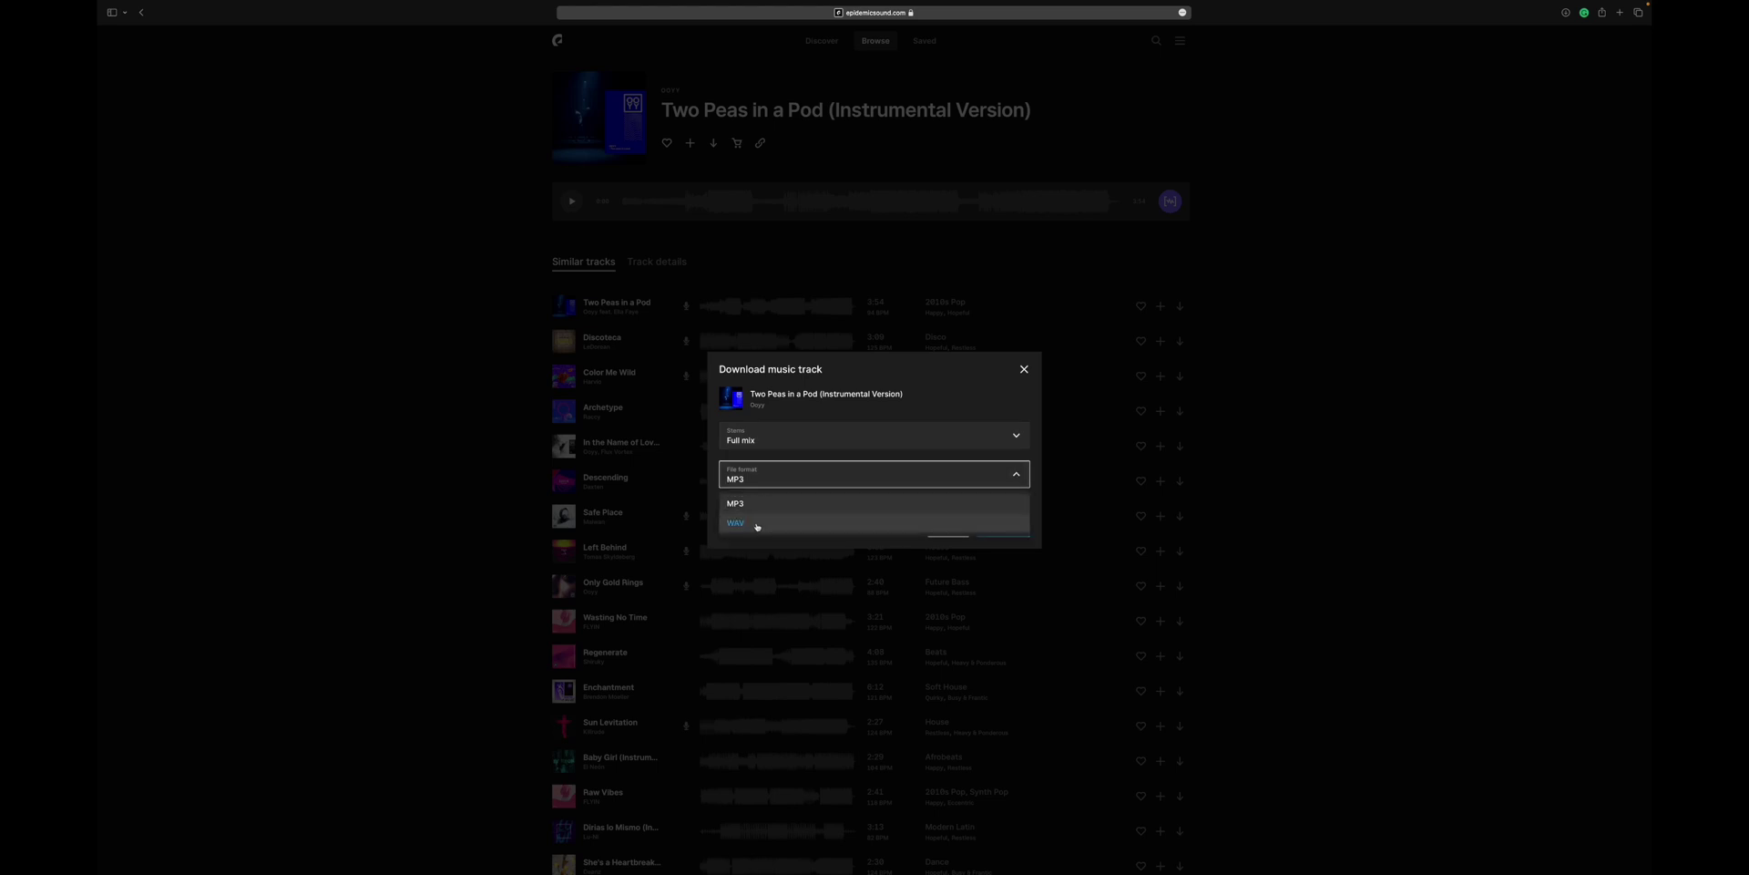
{"action": "left_click", "coordinate": [753, 522]}
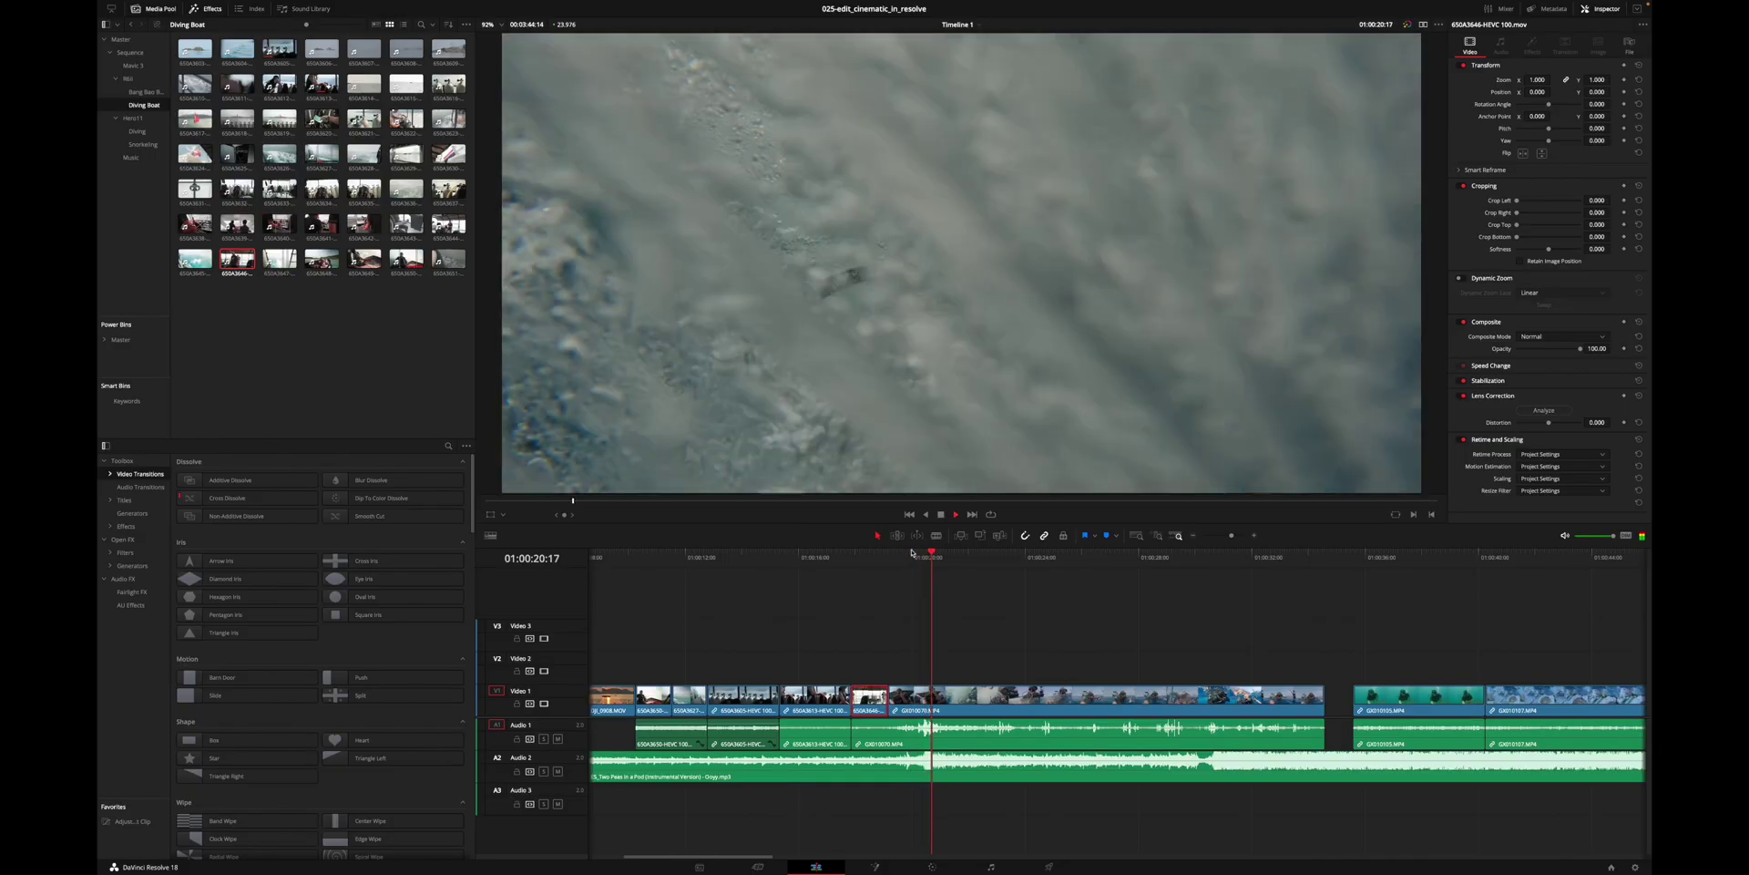
- Ripple-trim the end of GX010070 at the playhead and review the cut
{"action": "key", "text": "space"}
{"action": "key", "text": "Left"}
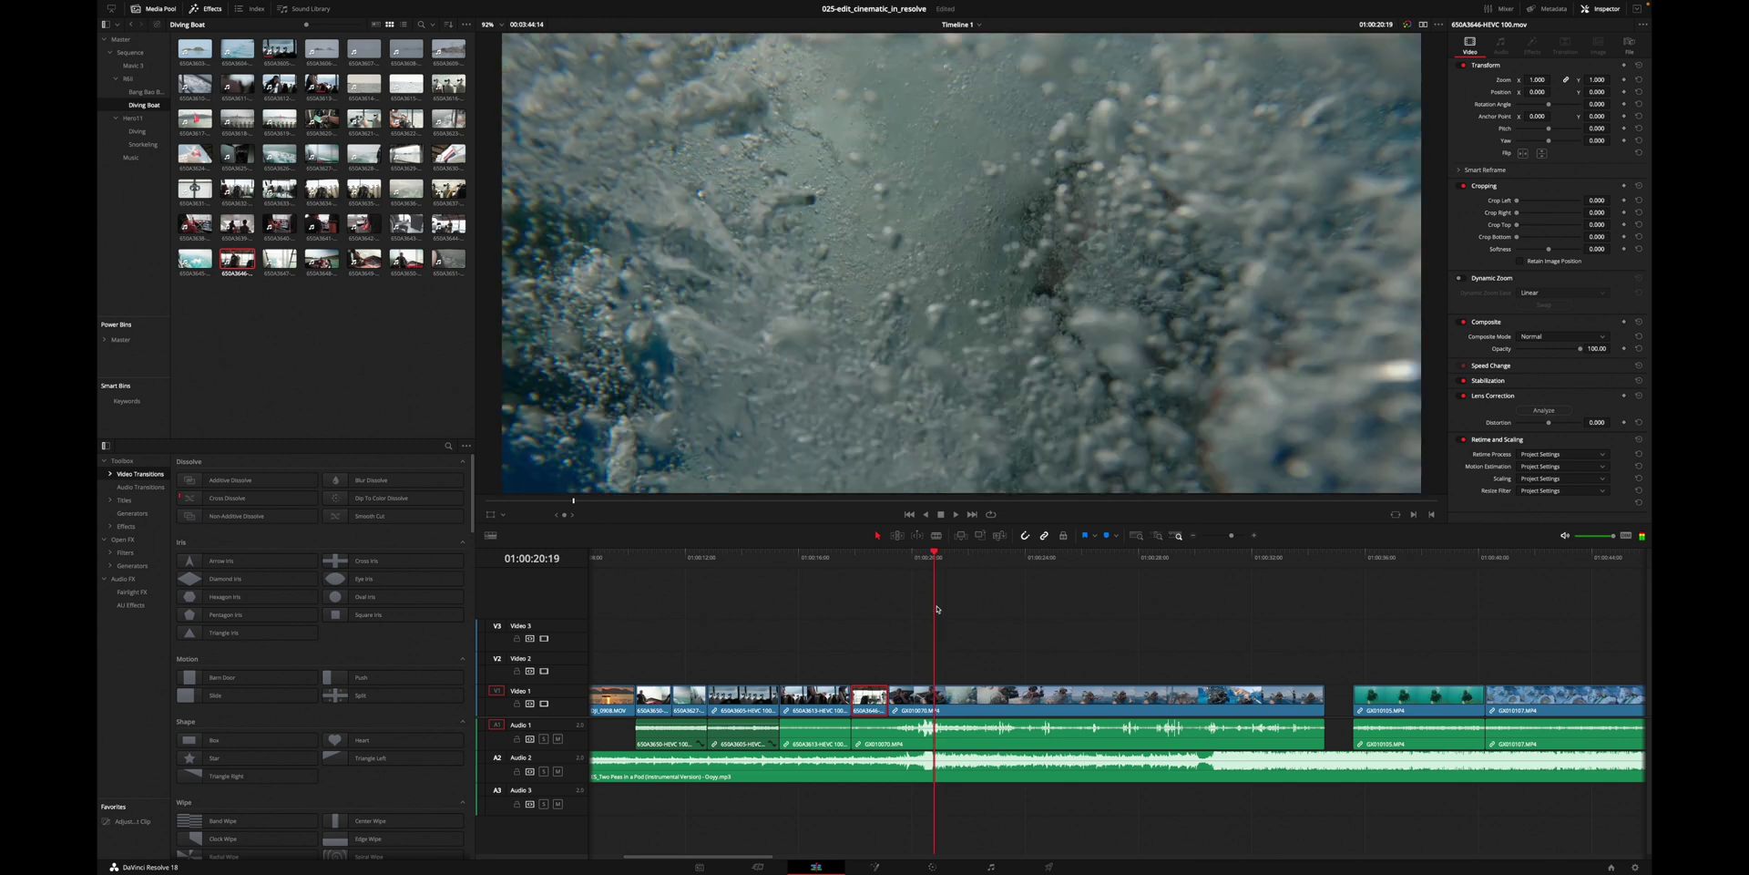
{"action": "key", "text": "ctrl+shift+]"}
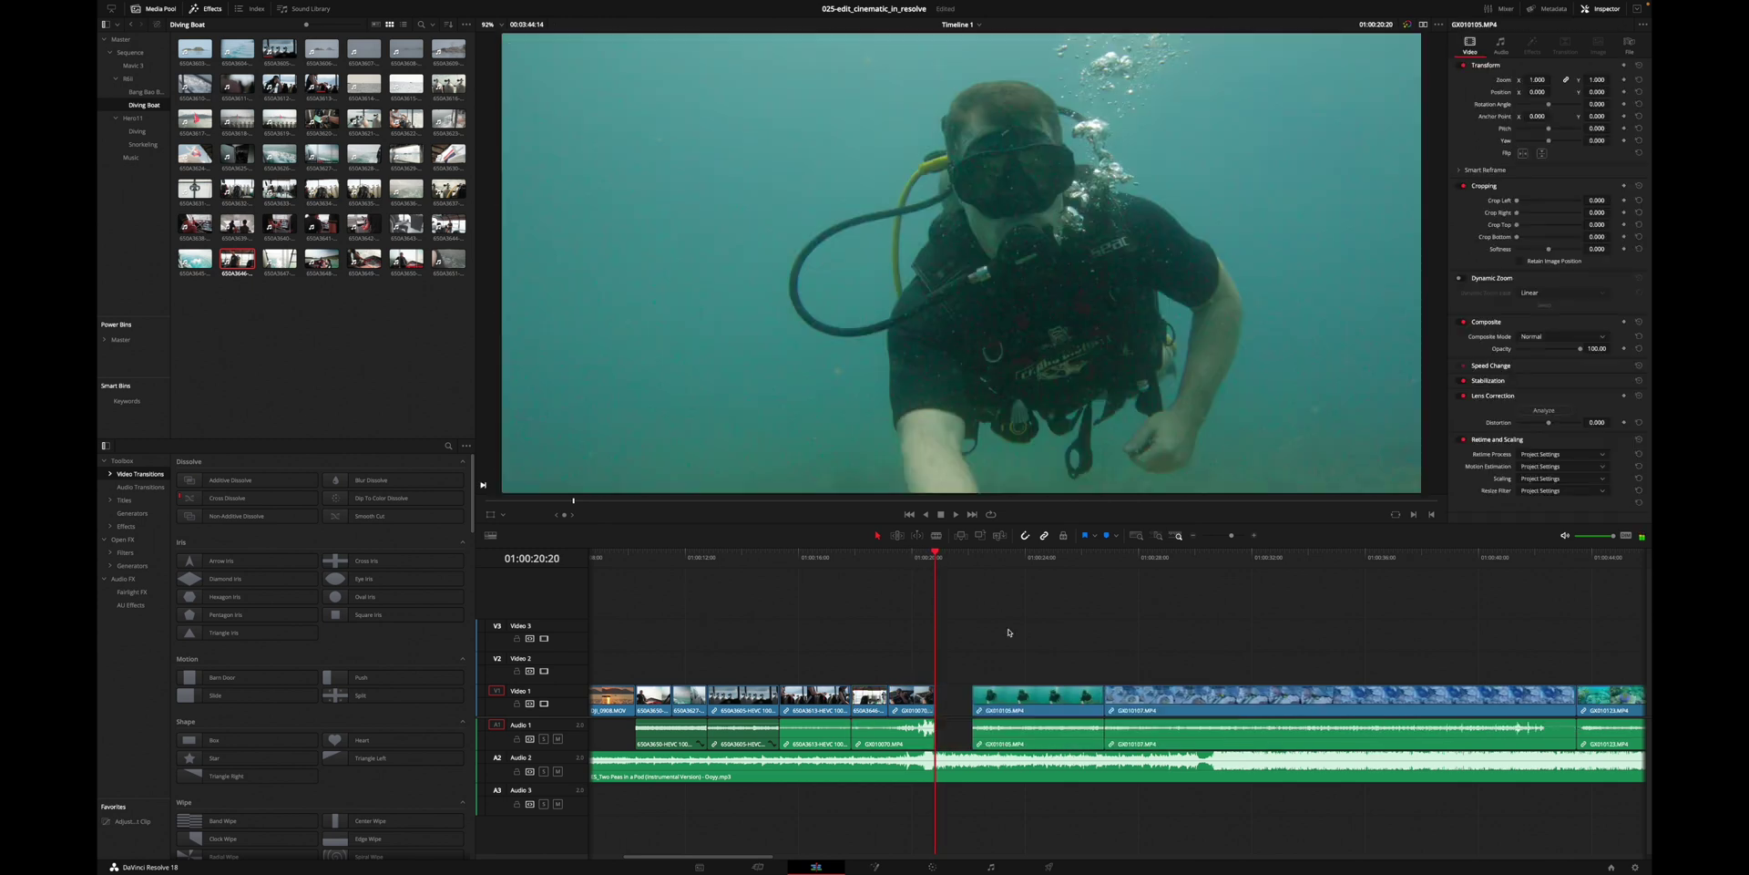
{"action": "left_click", "coordinate": [917, 554]}
{"action": "key", "text": "space"}
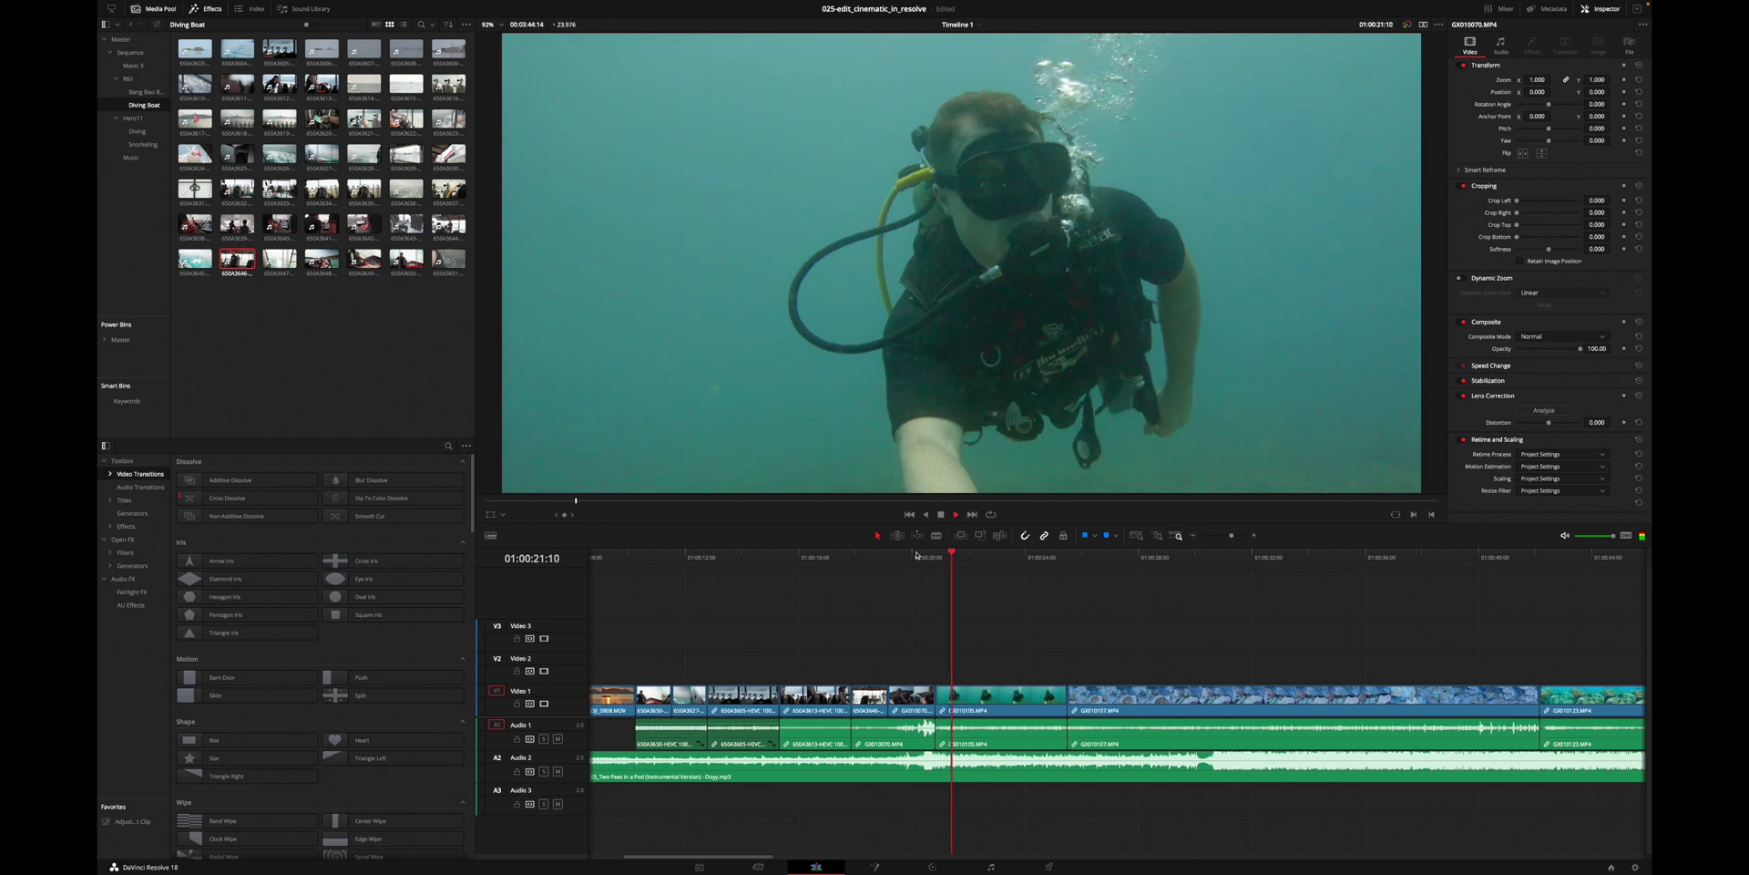
{"action": "left_click", "coordinate": [802, 558]}
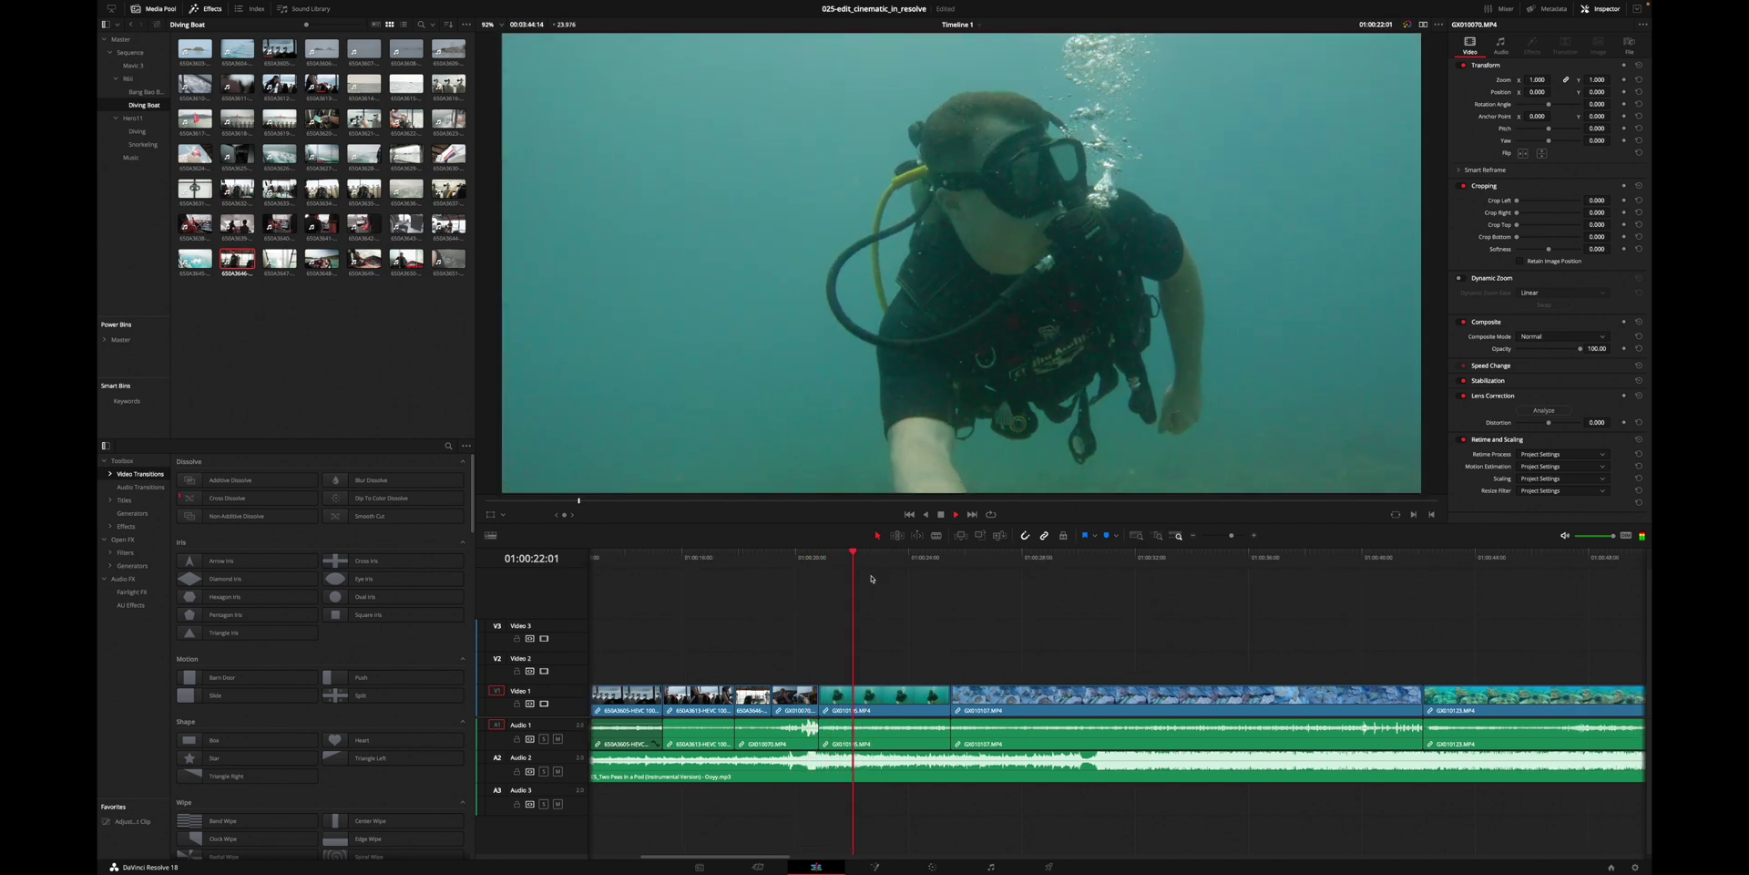
- Ripple-trim GX010105 and GX010107, then delete the gap on Video 1
{"action": "key", "text": "ctrl+shift+]"}
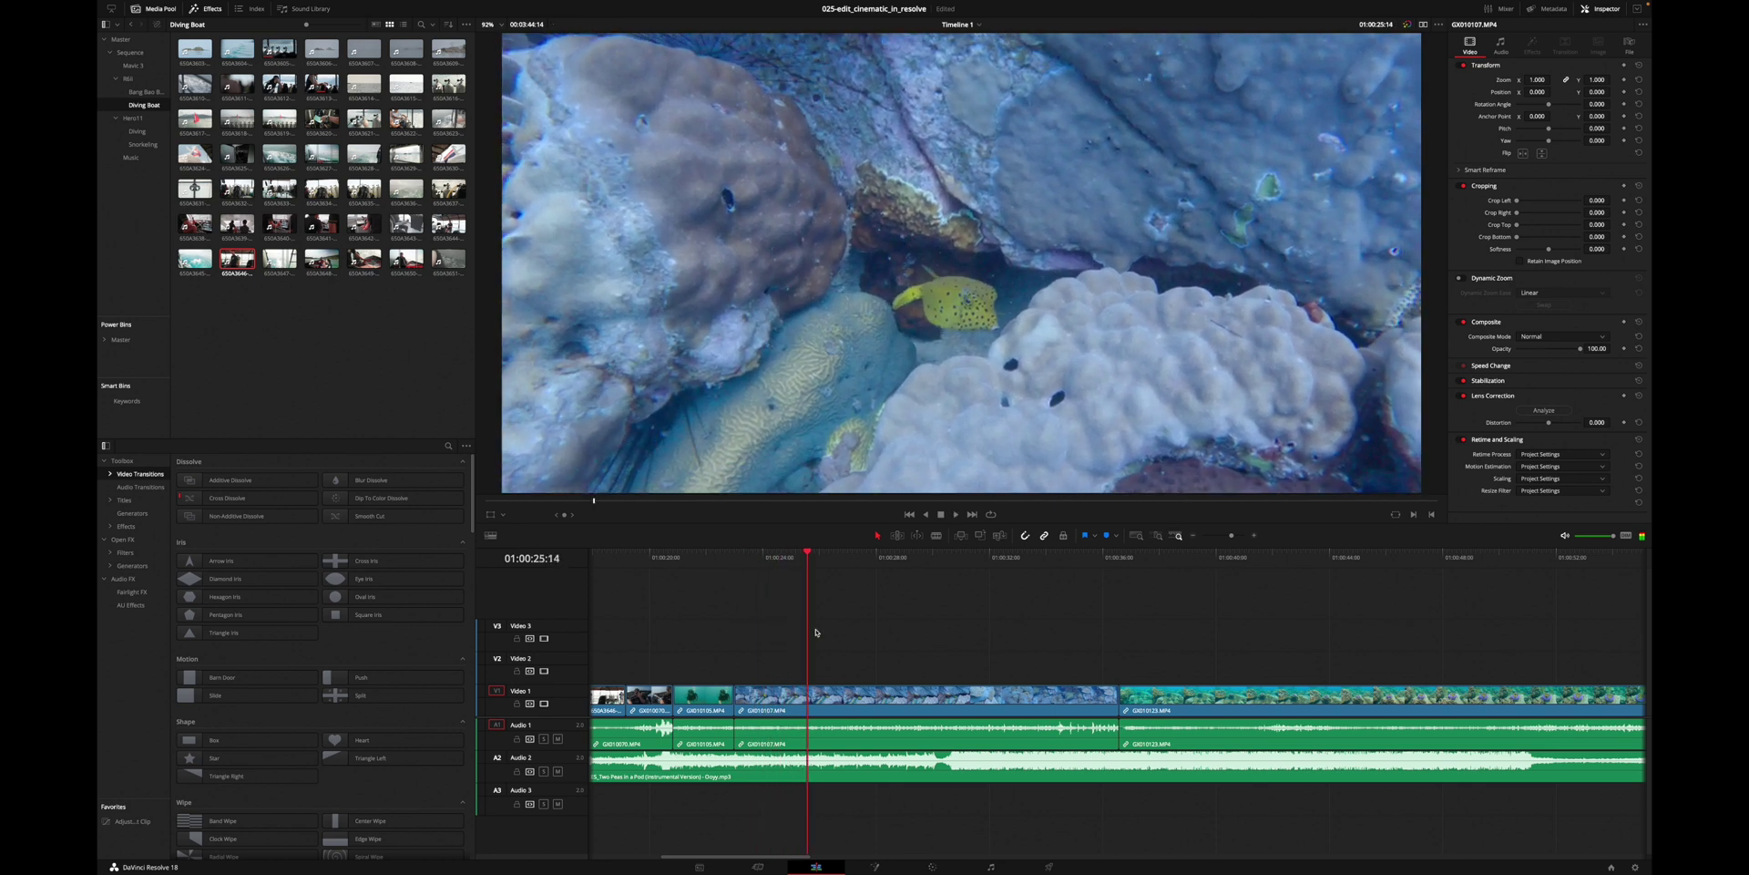
{"action": "key", "text": "ctrl+shift+]"}
{"action": "key", "text": "space"}
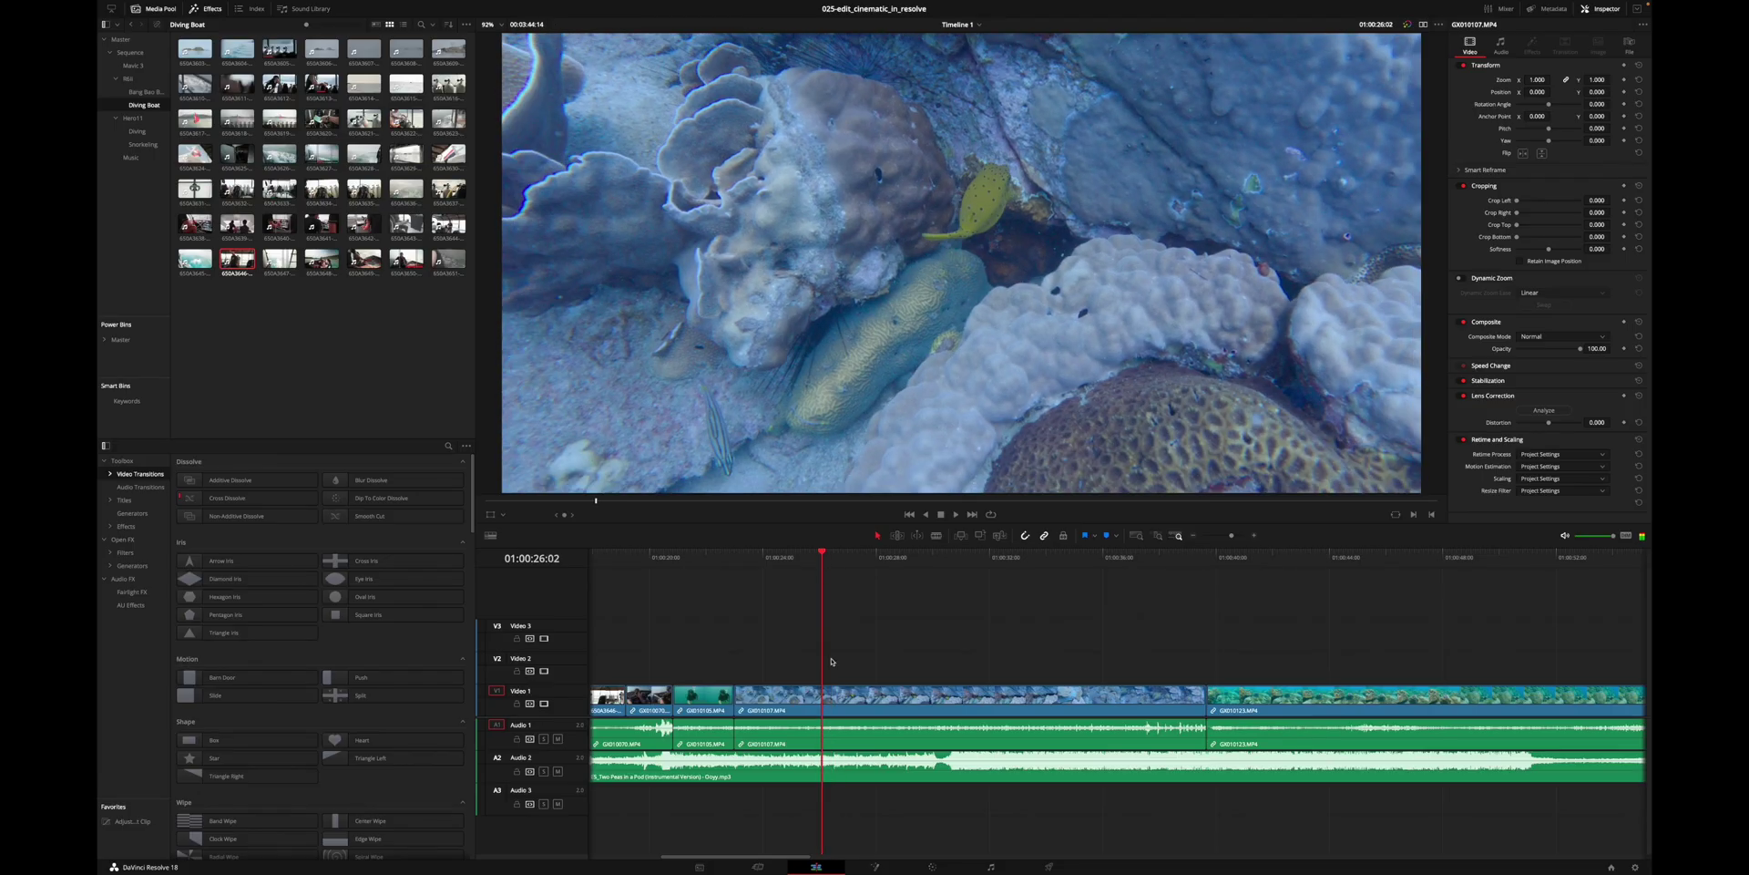
{"action": "left_click", "coordinate": [796, 702]}
{"action": "key", "text": "BackSpace"}
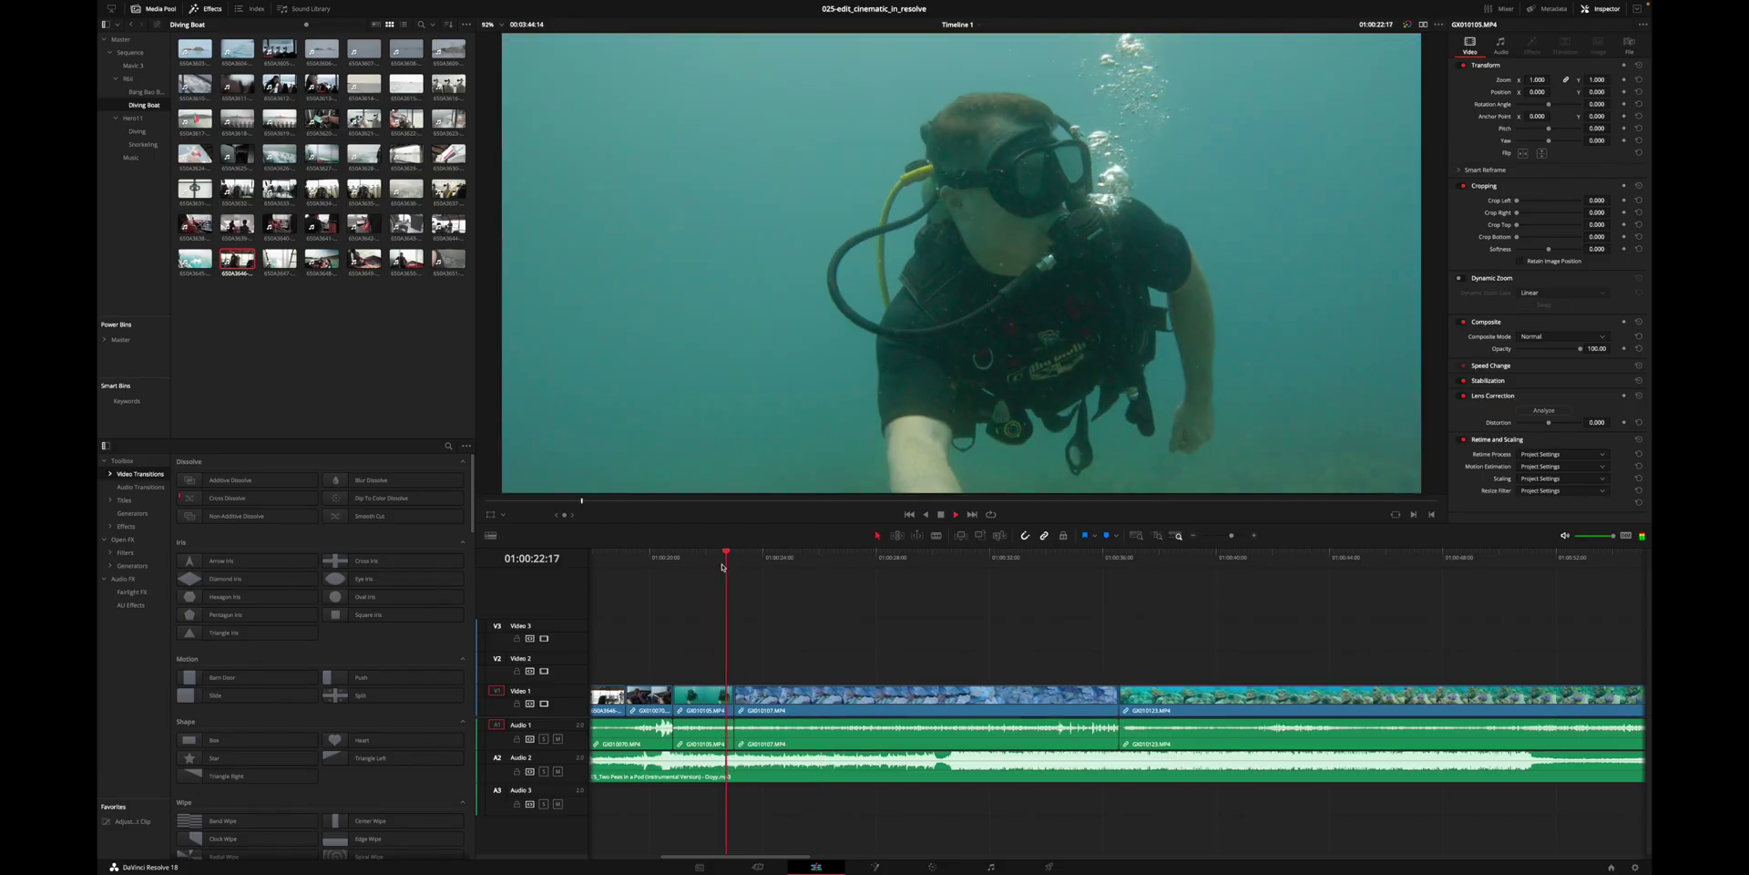
{"action": "key", "text": "shift+]"}
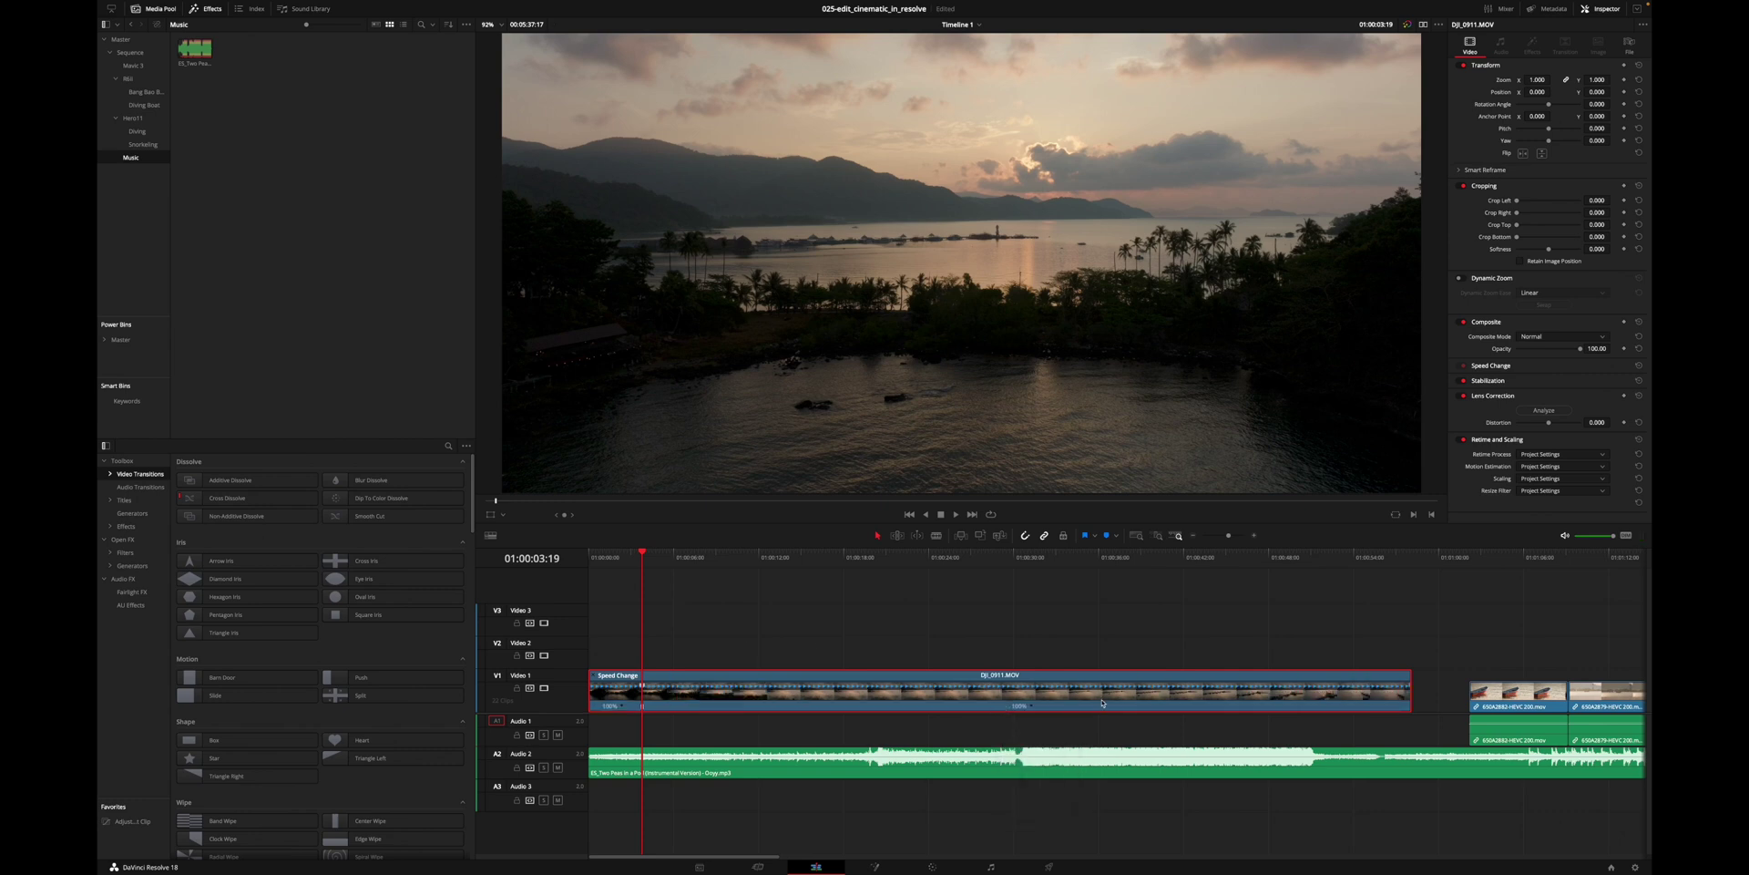
{"action": "left_click_drag", "start_coordinate": [646, 560], "coordinate": [1117, 572]}
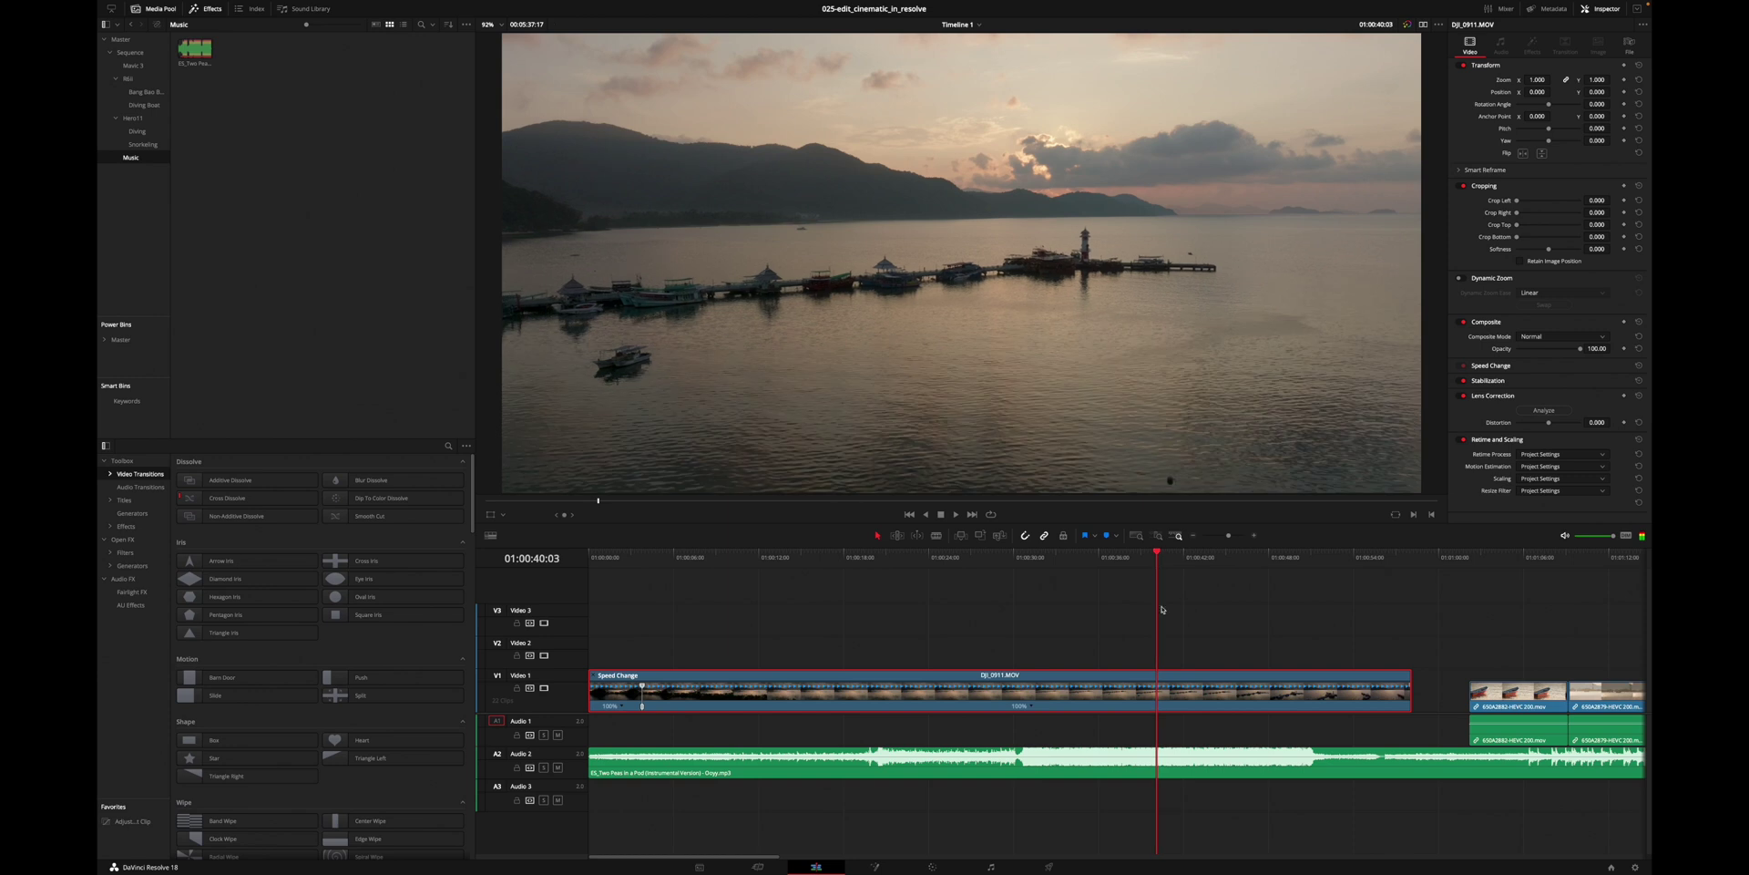
{"action": "left_click_drag", "start_coordinate": [1137, 689], "coordinate": [747, 690]}
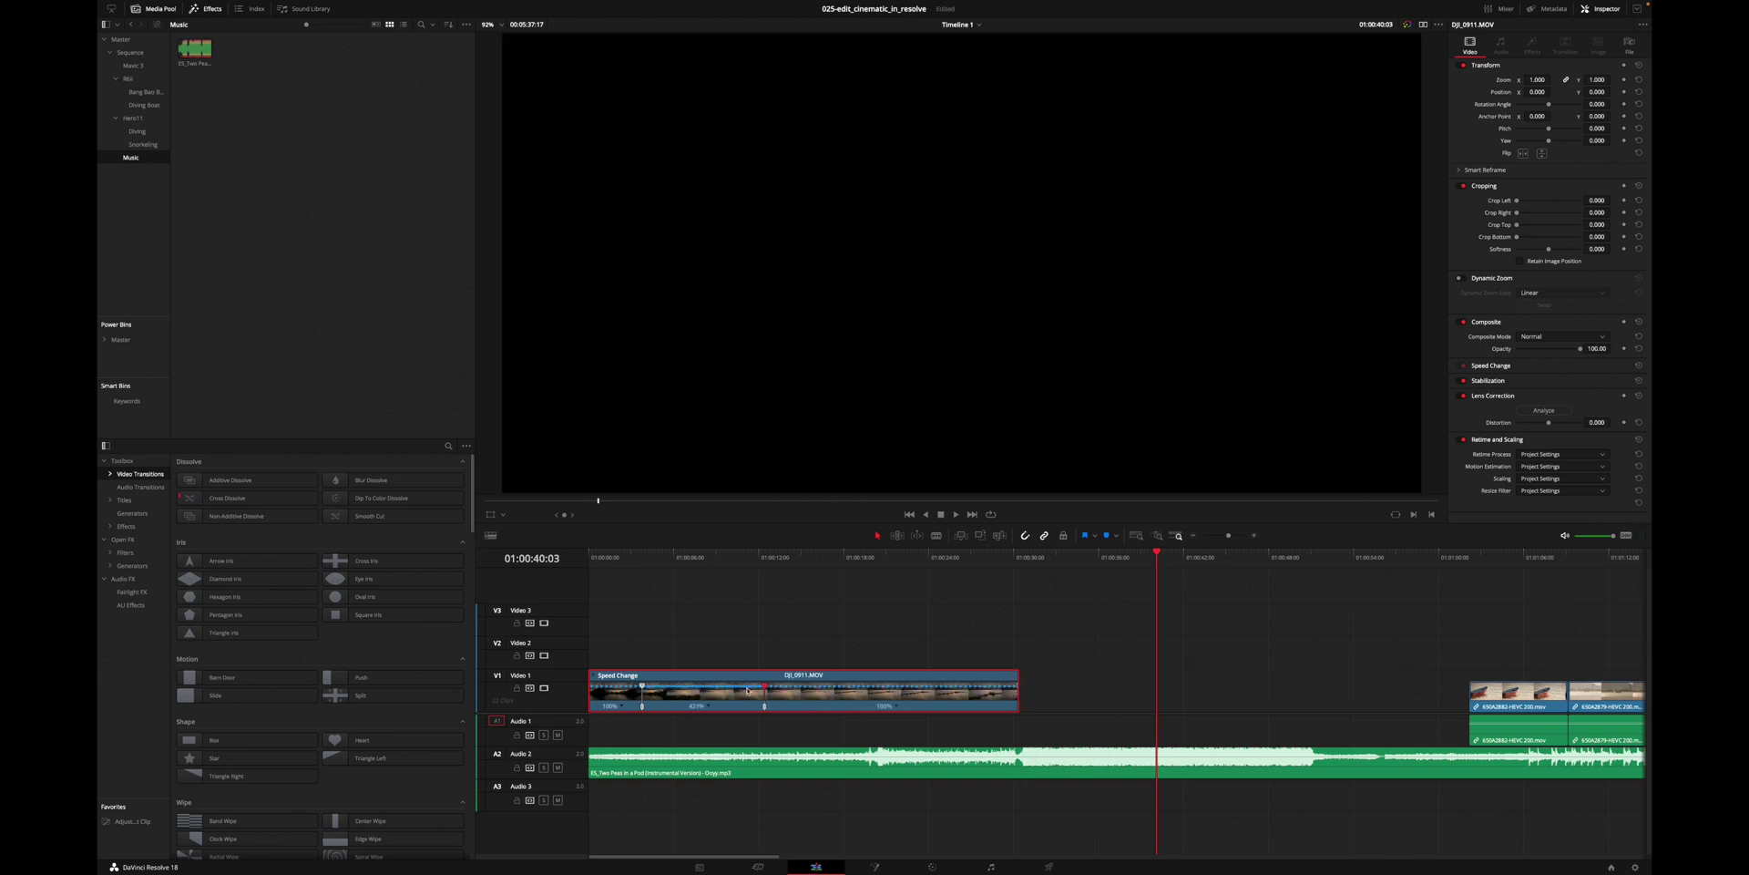
{"action": "key", "text": "space"}
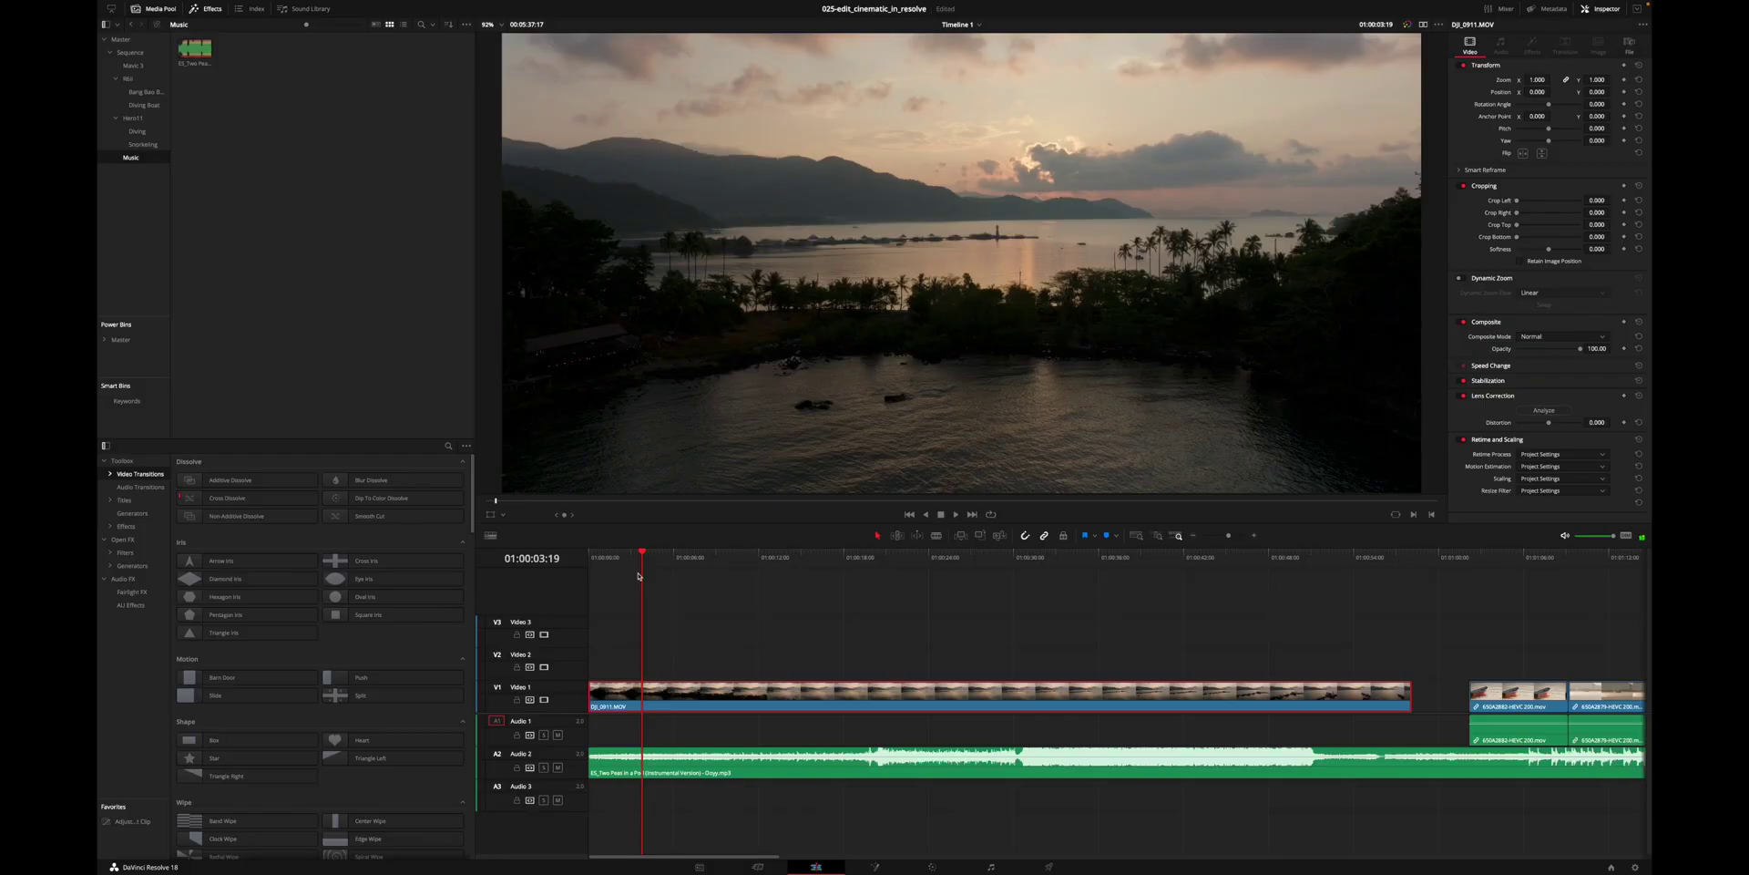
- Add two speed points to the DJI_0911 drone clip in the retime controls
{"action": "key", "text": "ctrl+r"}
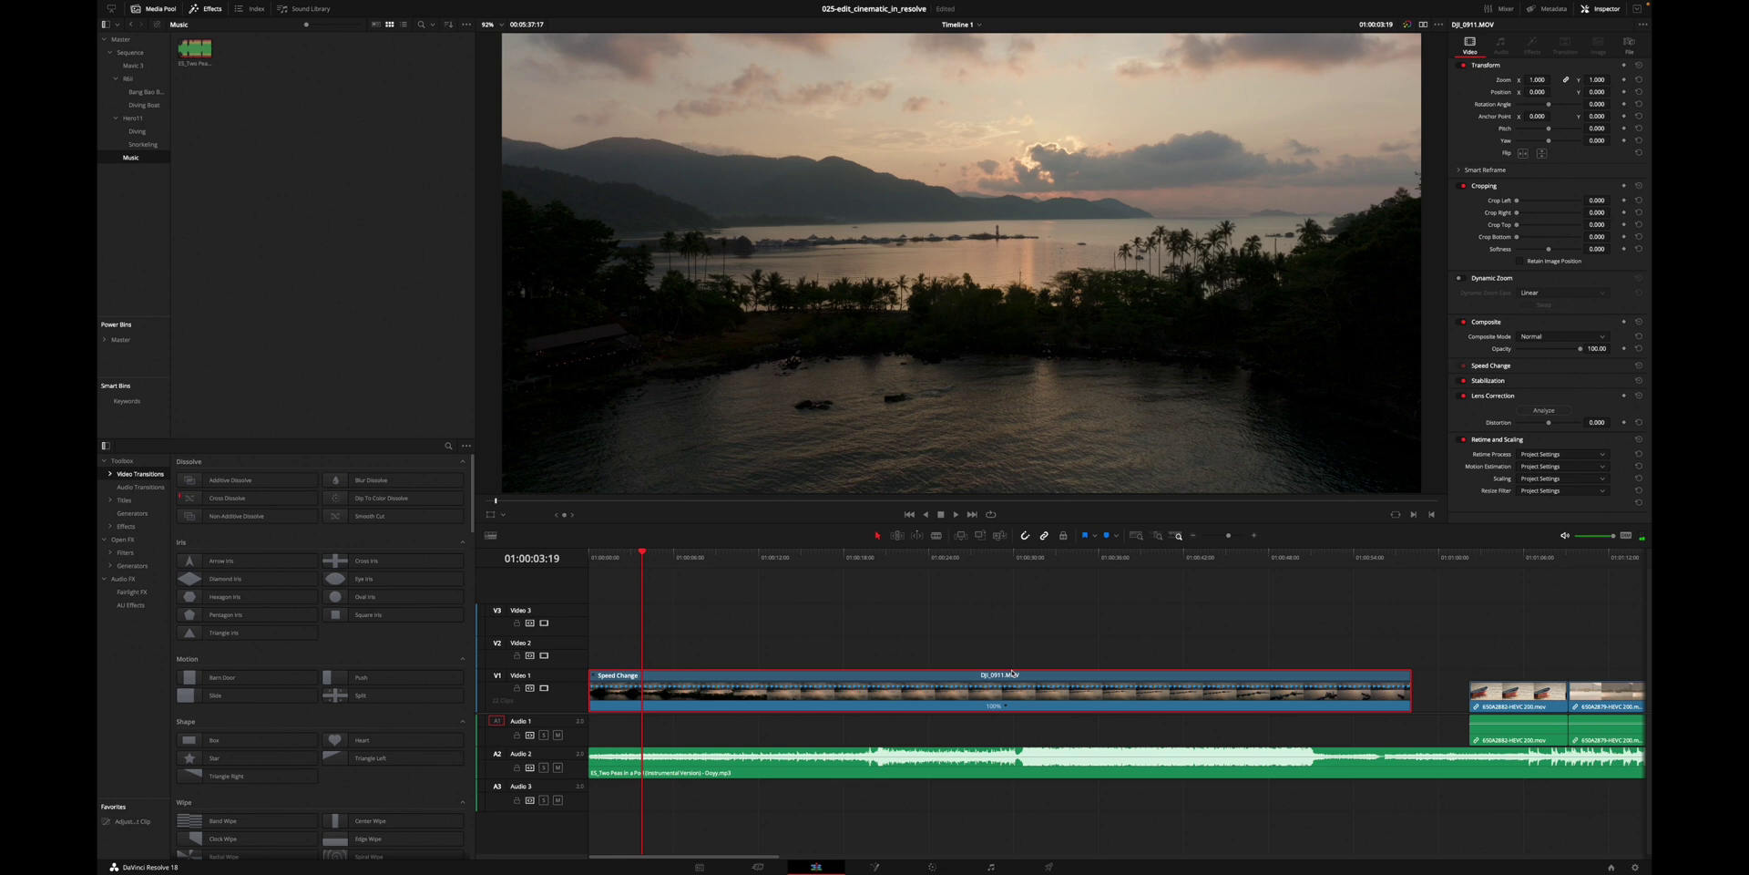
{"action": "left_click", "coordinate": [1005, 707]}
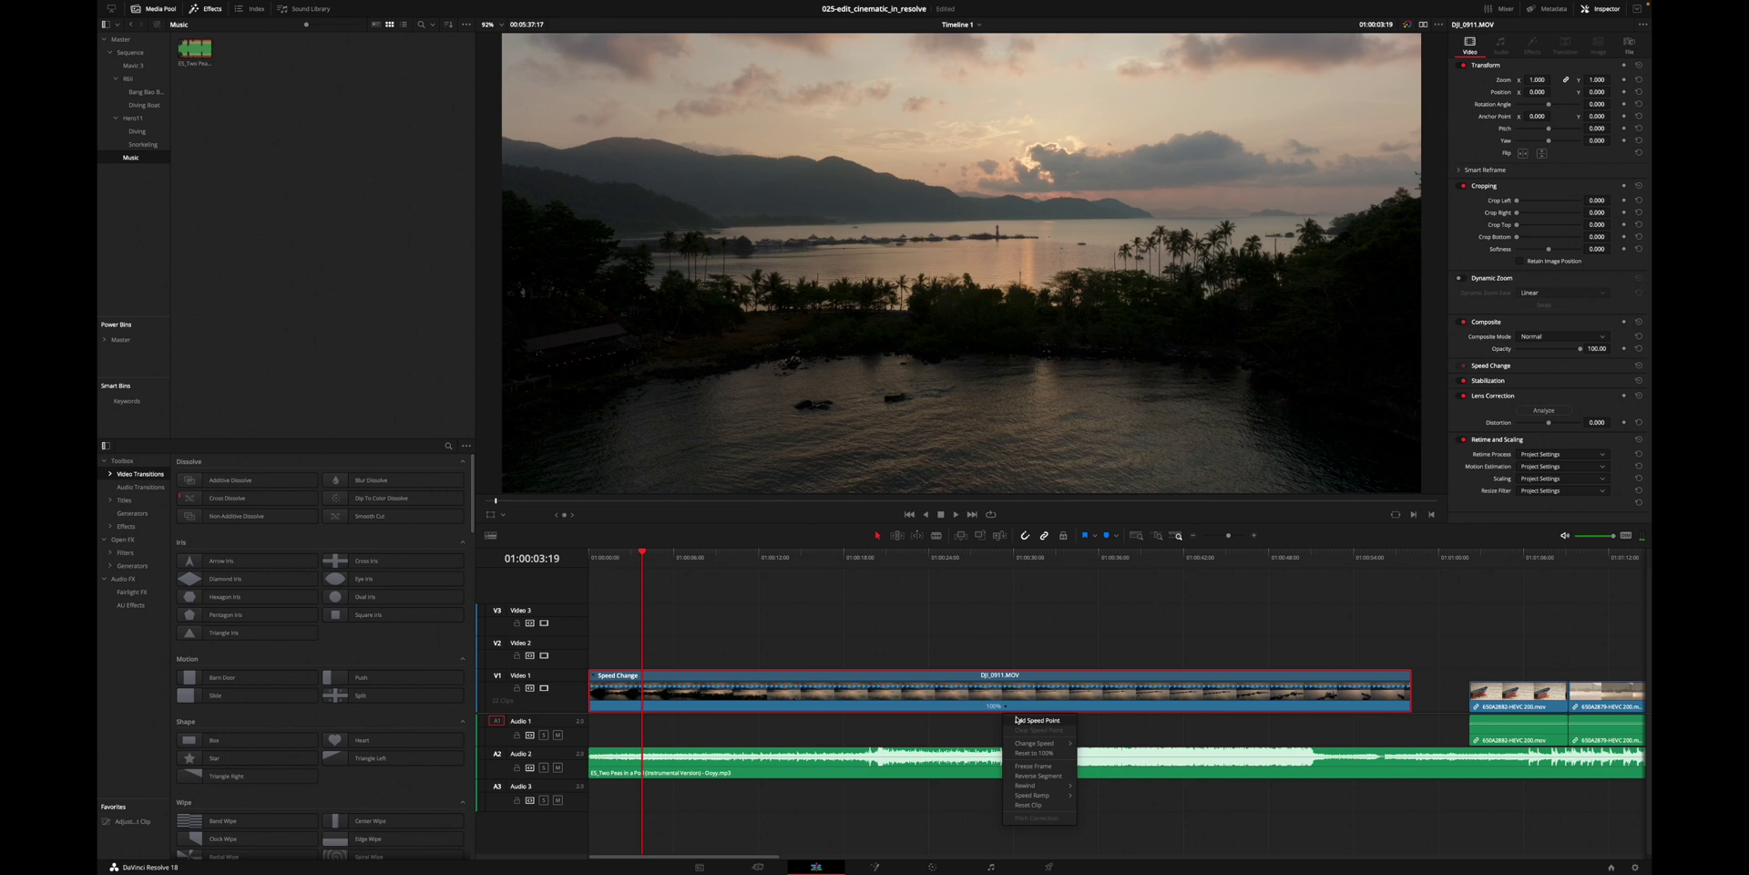
{"action": "left_click", "coordinate": [1016, 719]}
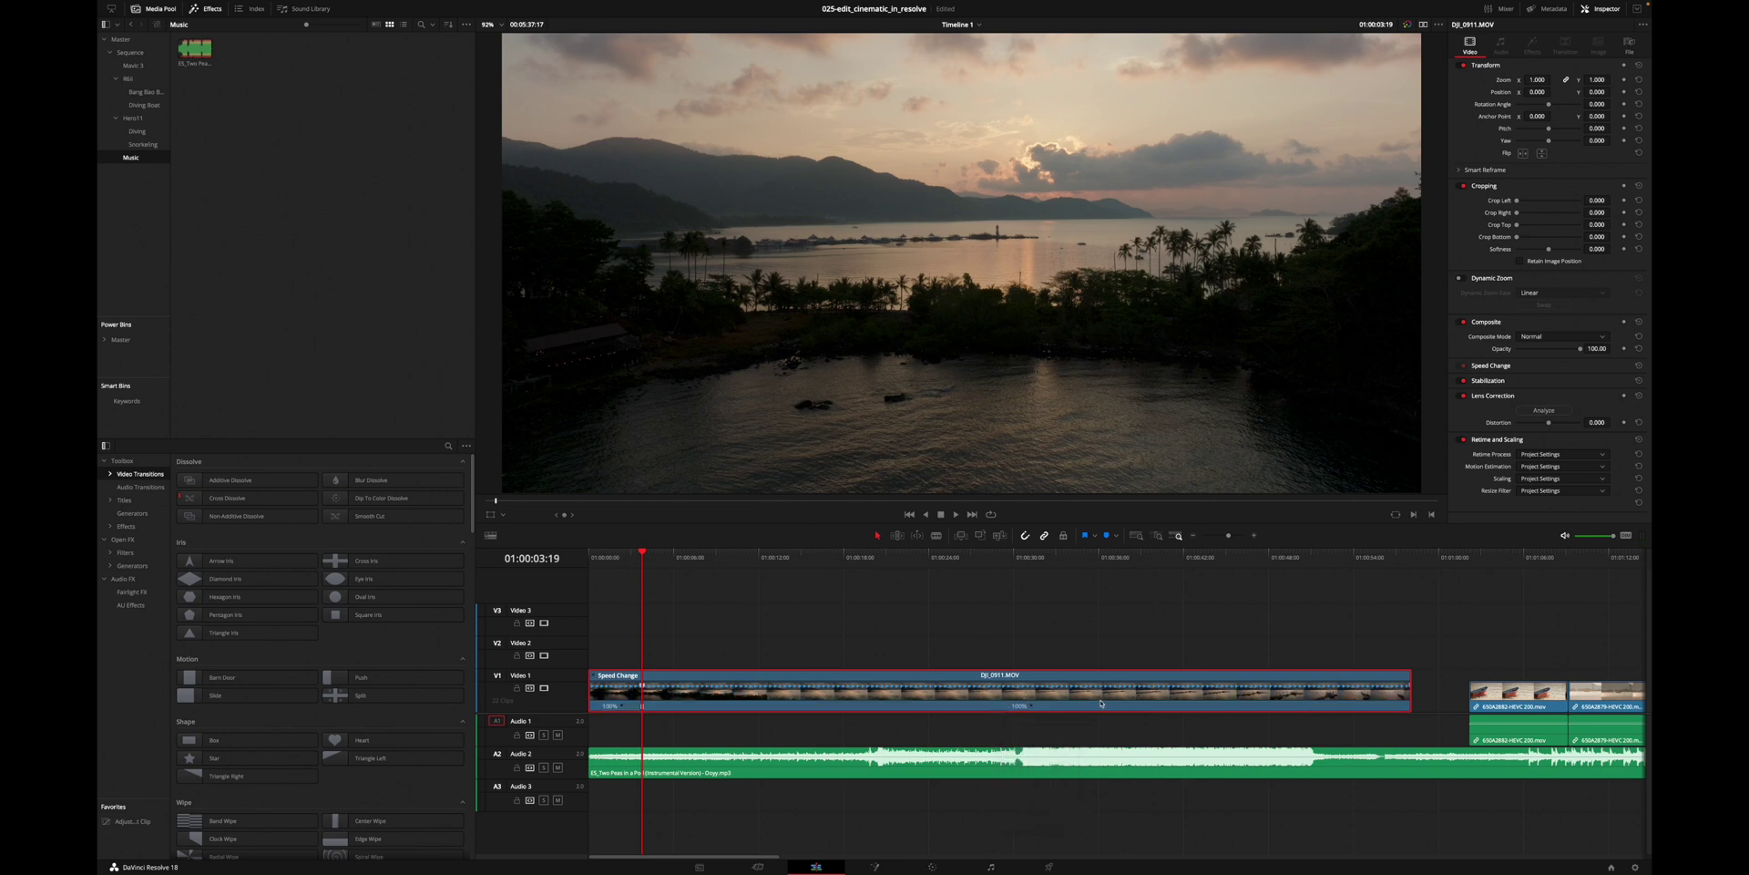
{"action": "left_click_drag", "start_coordinate": [646, 559], "coordinate": [1160, 572]}
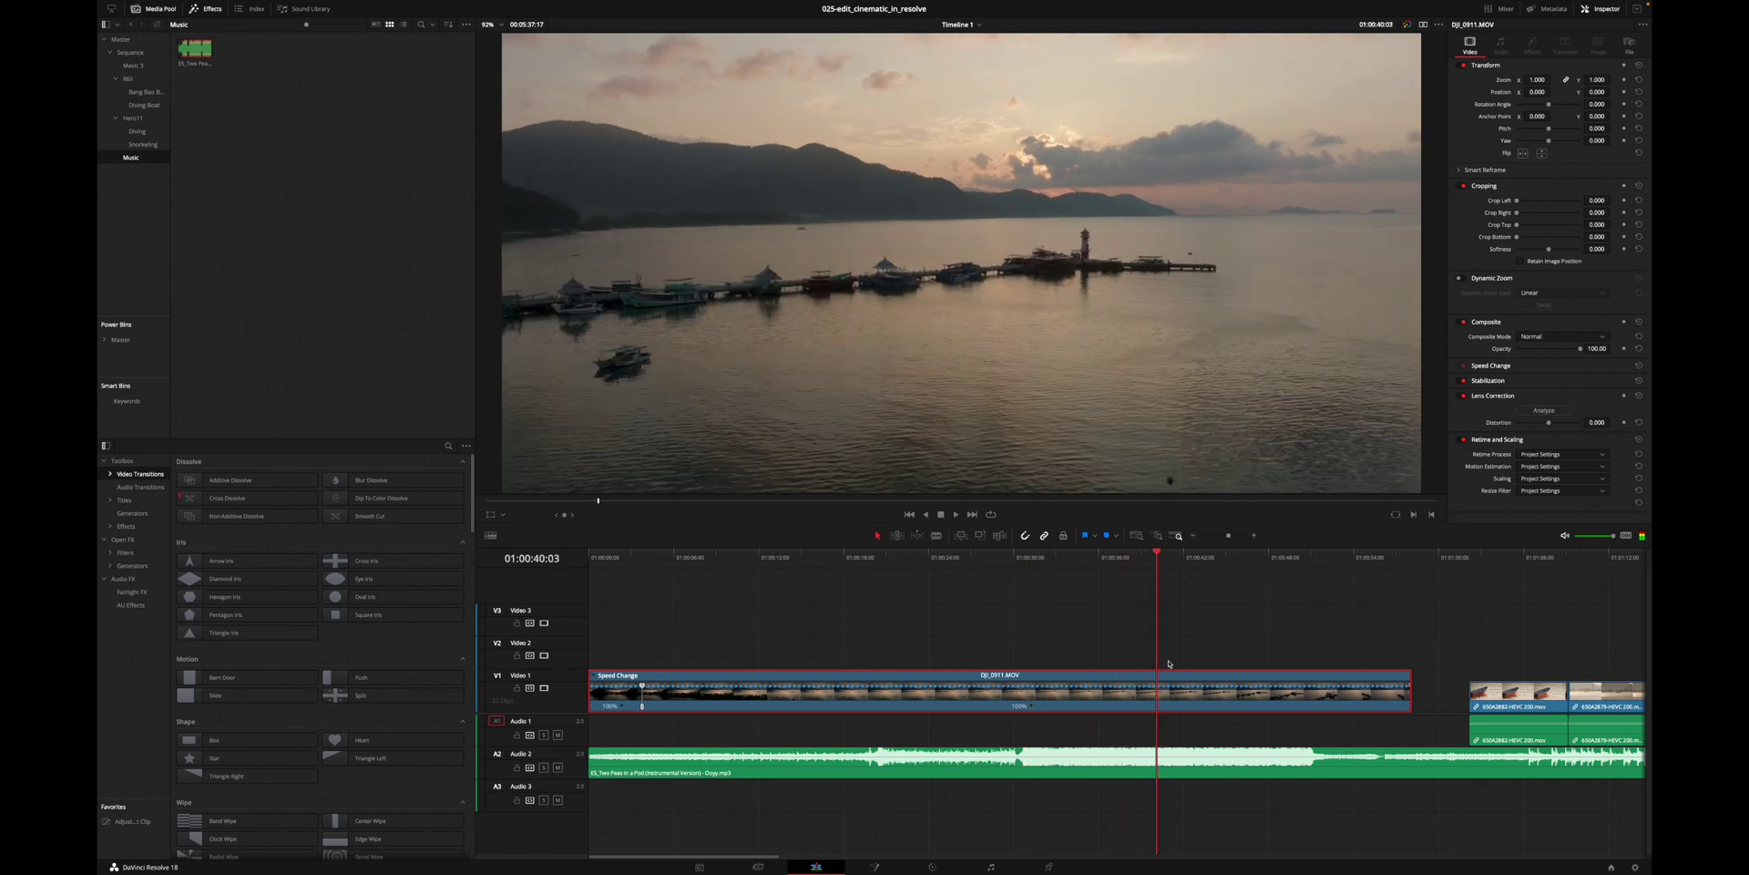
{"action": "left_click", "coordinate": [1032, 707]}
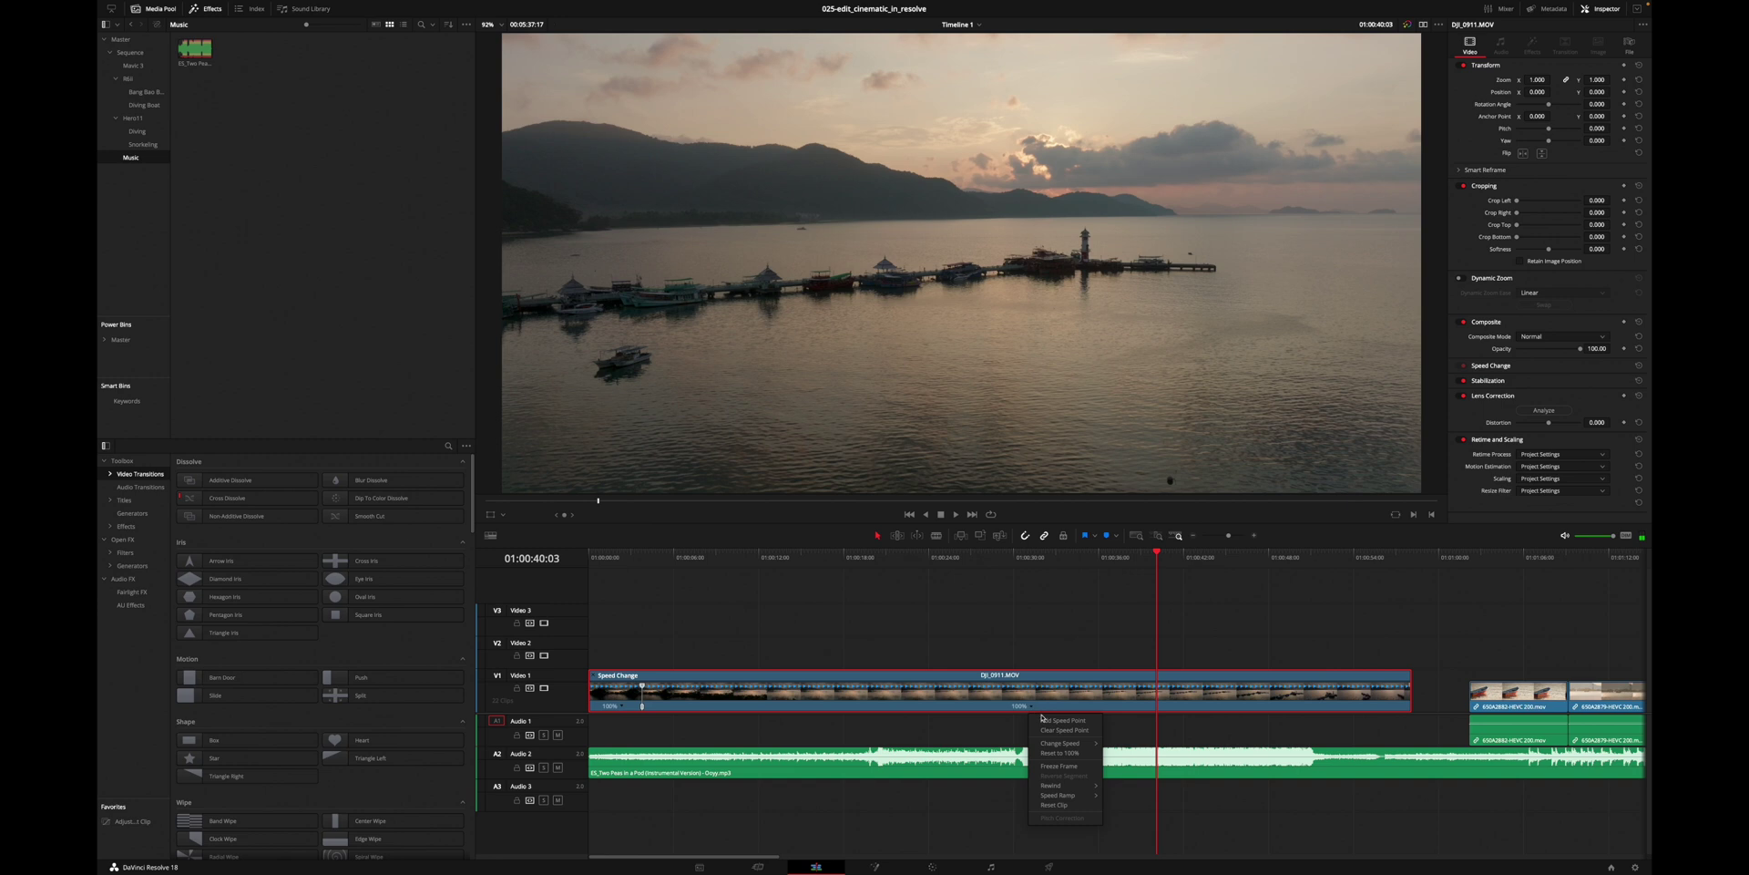
{"action": "left_click", "coordinate": [1061, 731]}
- Drag the second speed point so the middle section plays at about 272%
{"action": "left_click_drag", "start_coordinate": [1157, 685], "coordinate": [665, 683]}
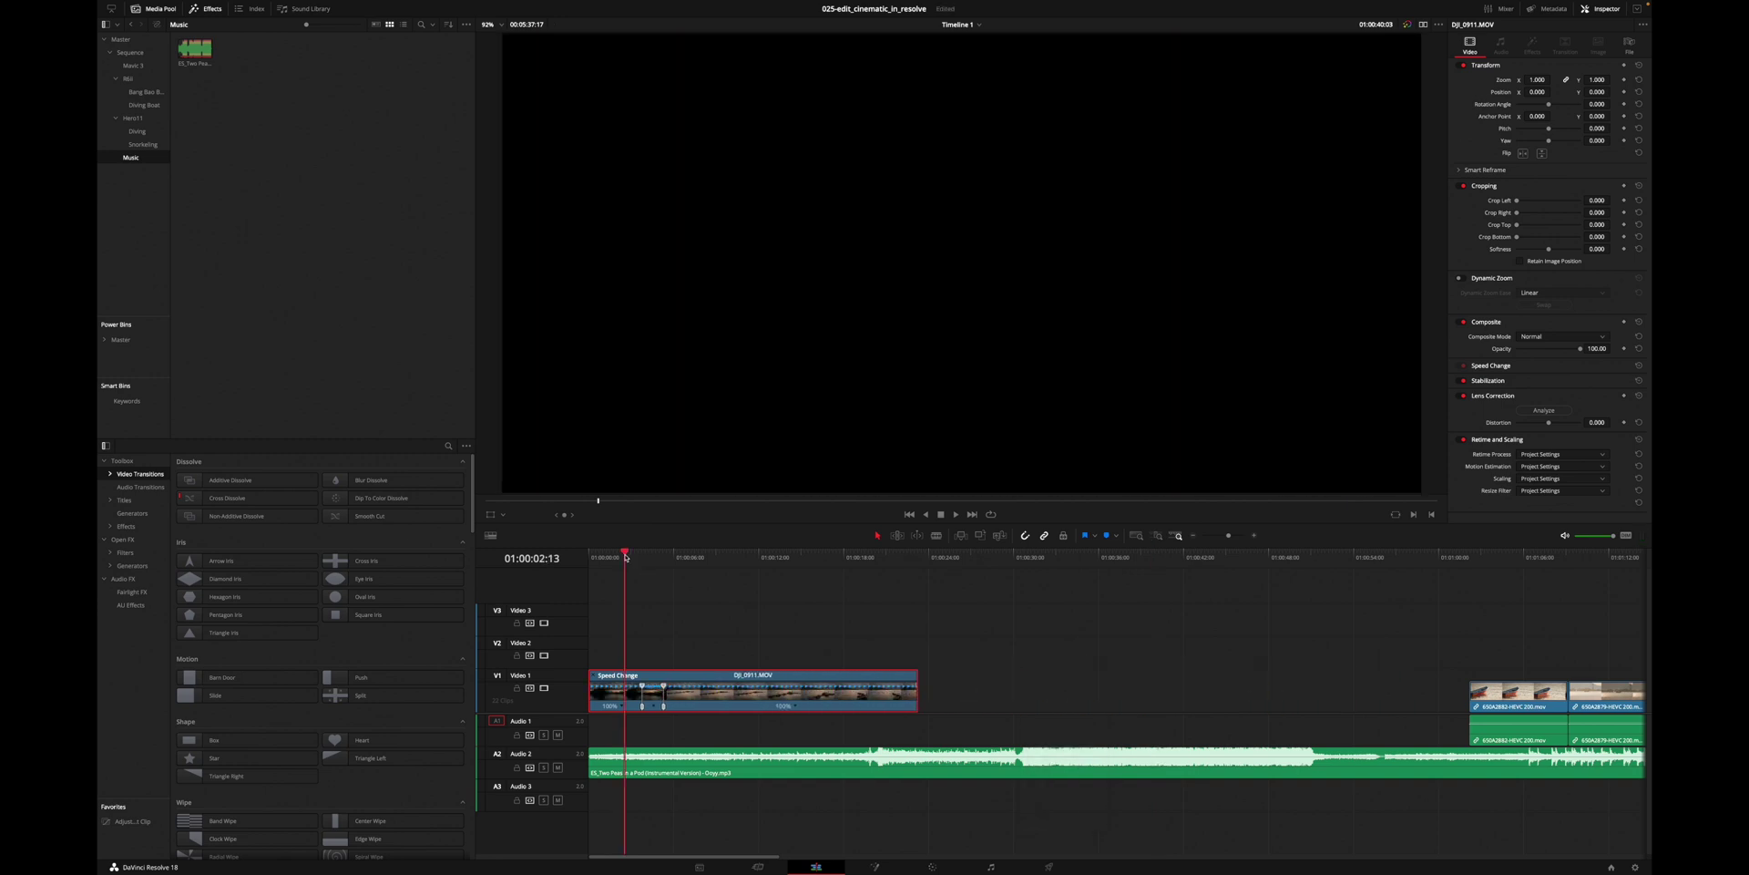
{"action": "key", "text": "space"}
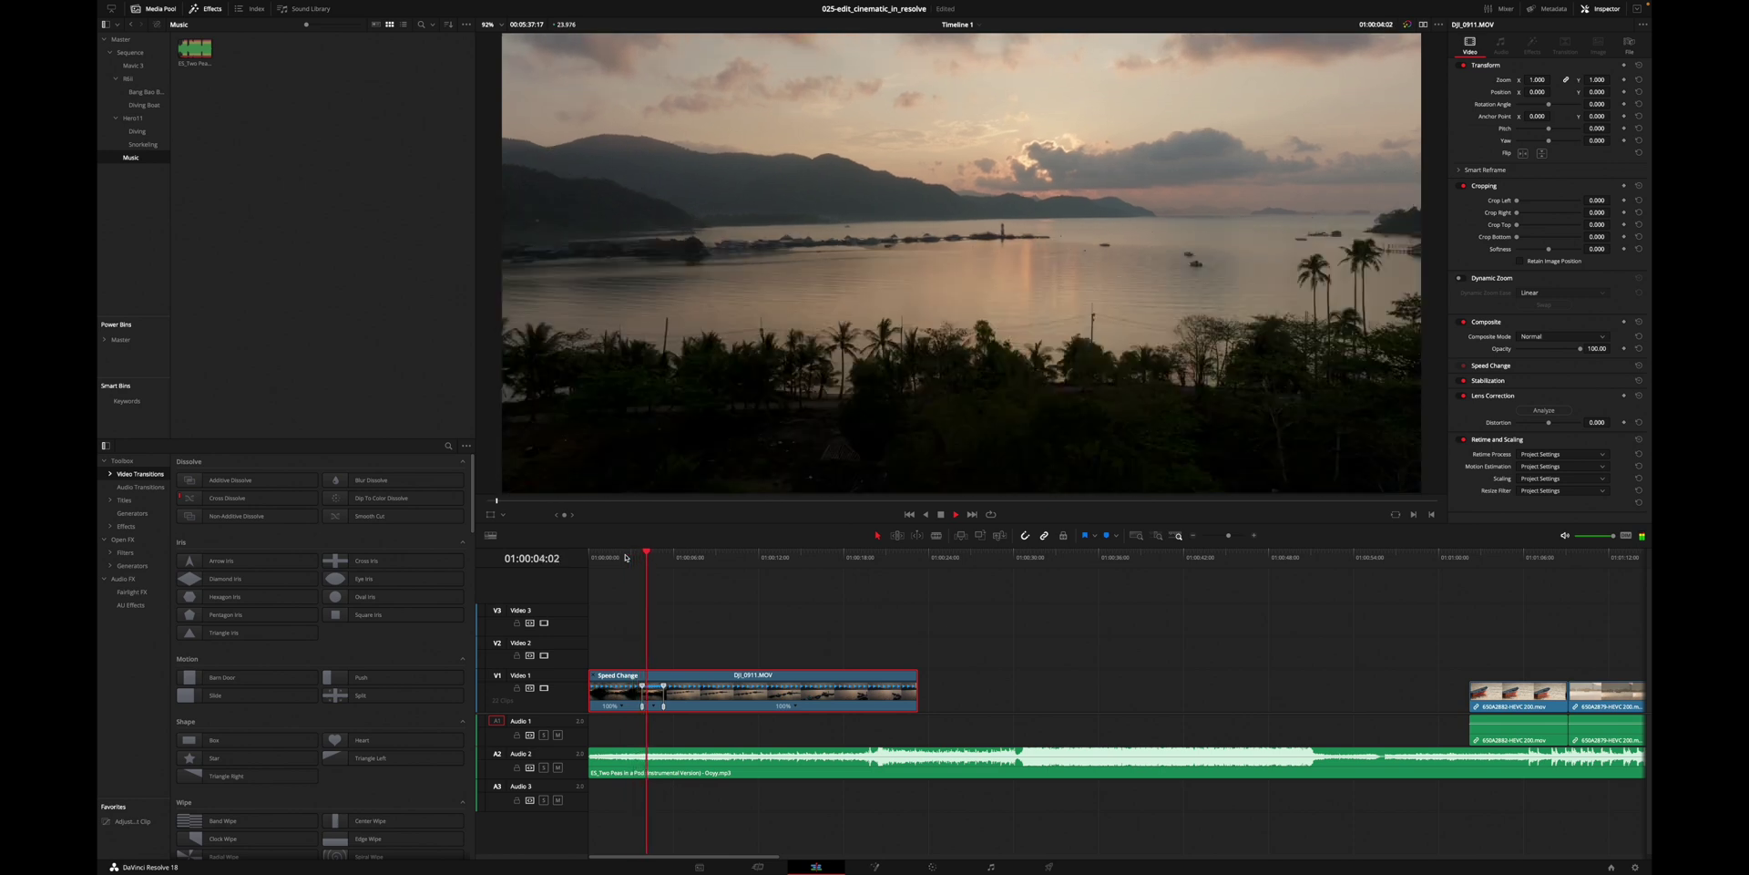
{"action": "key", "text": "ctrl+equal"}
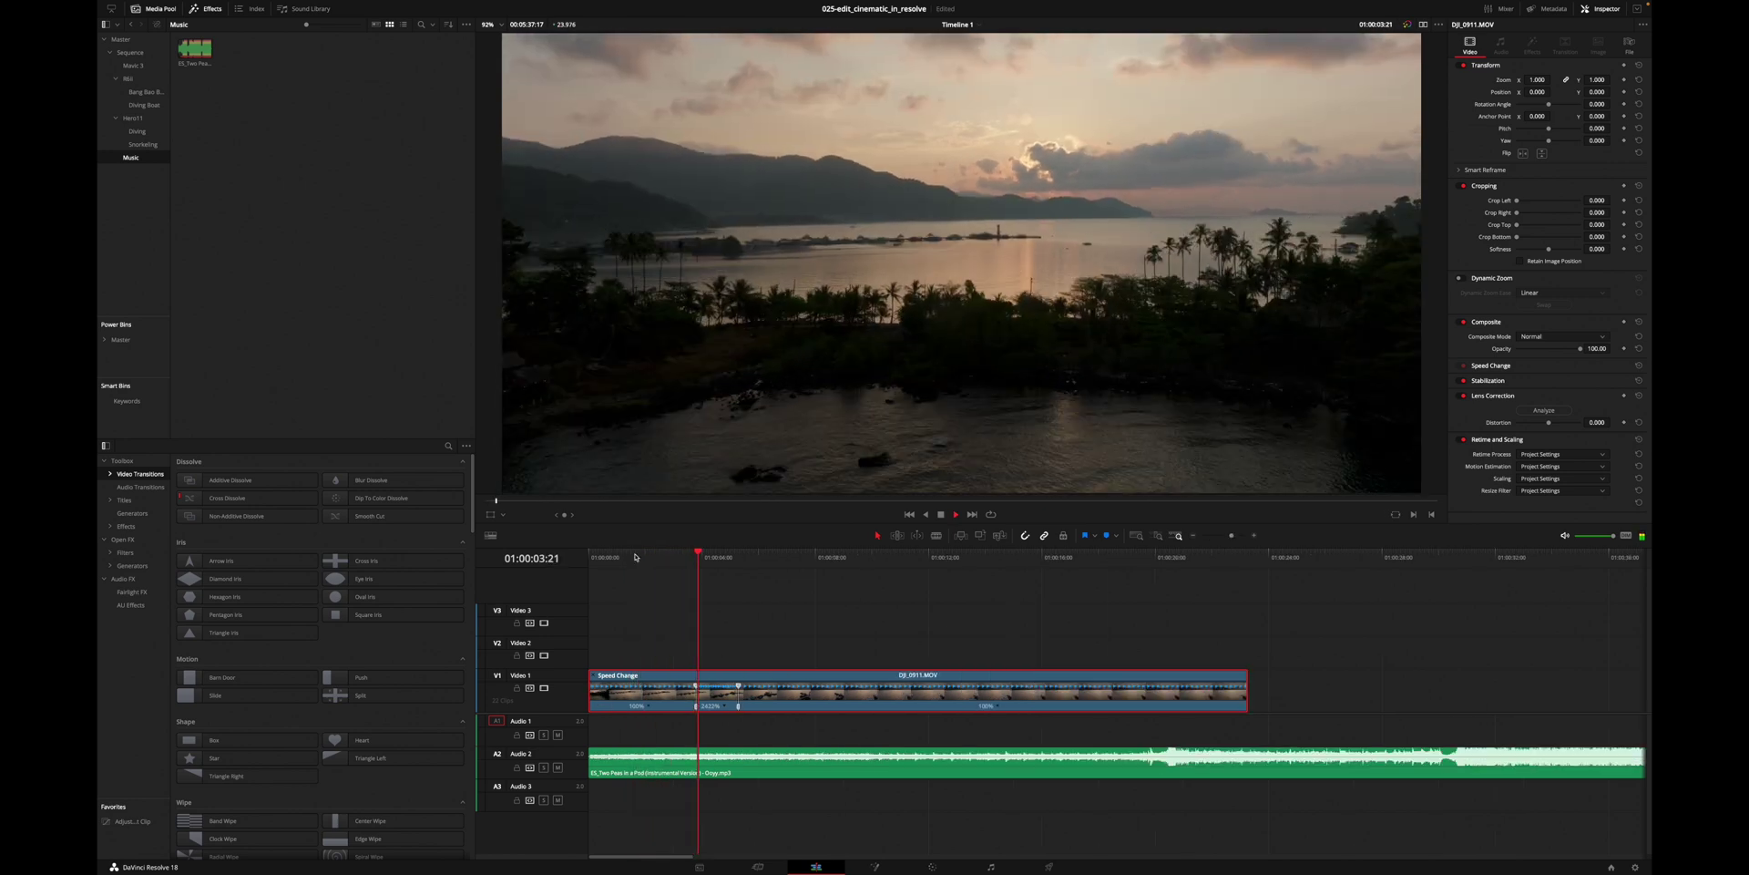
{"action": "key", "text": "space"}
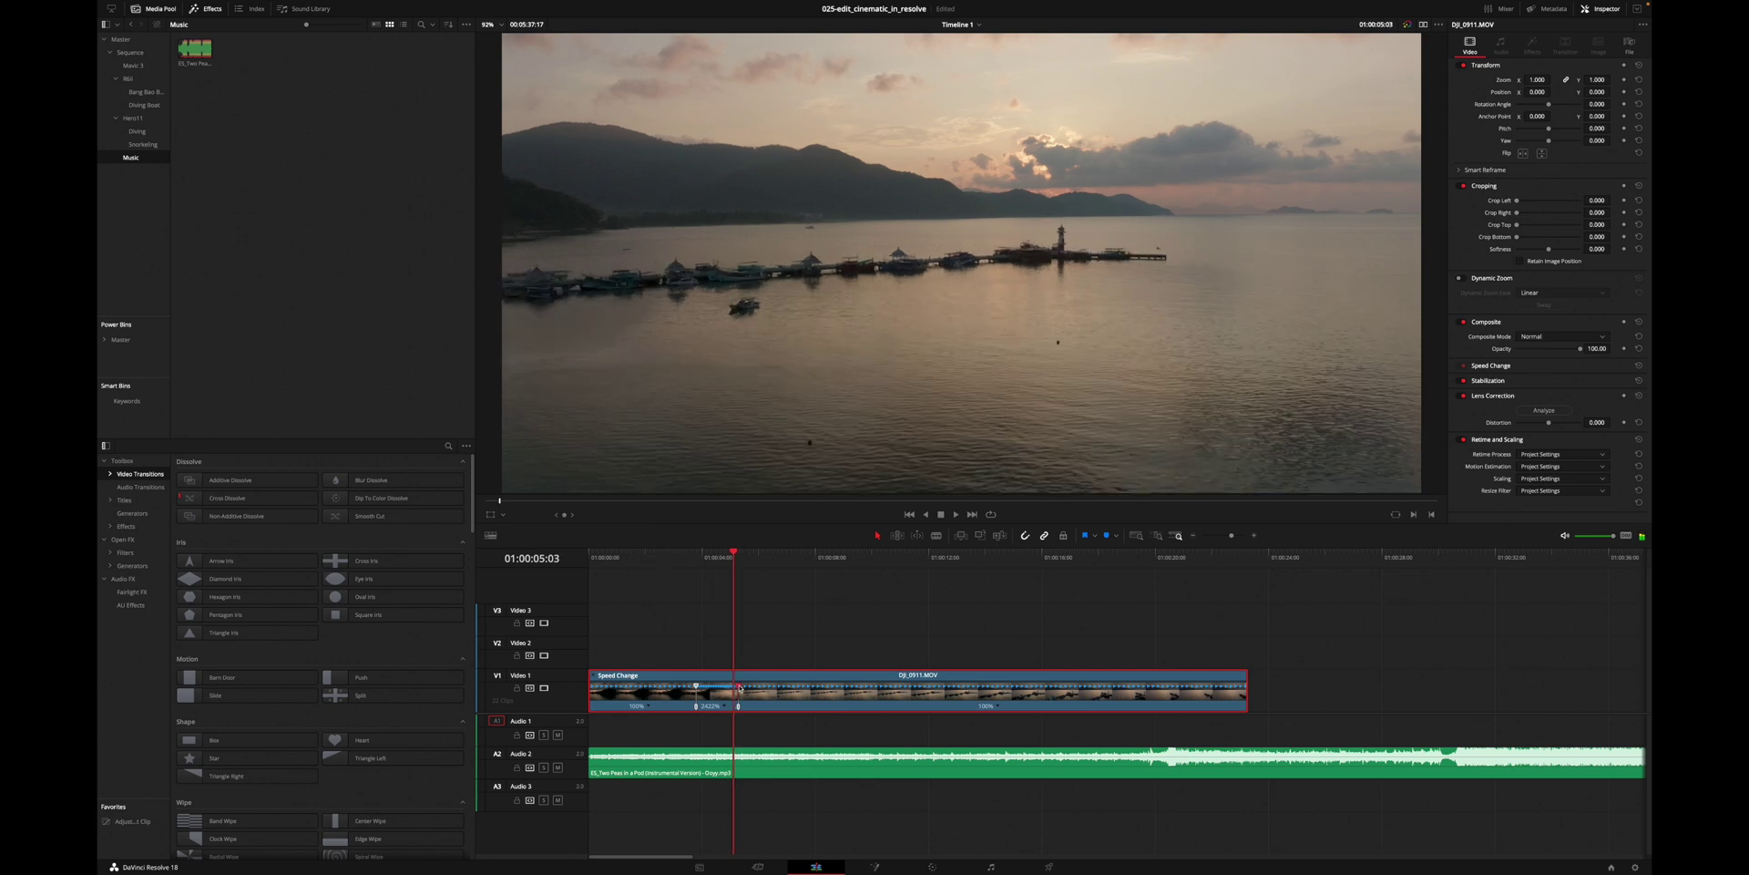
{"action": "left_click_drag", "start_coordinate": [739, 688], "coordinate": [735, 688]}
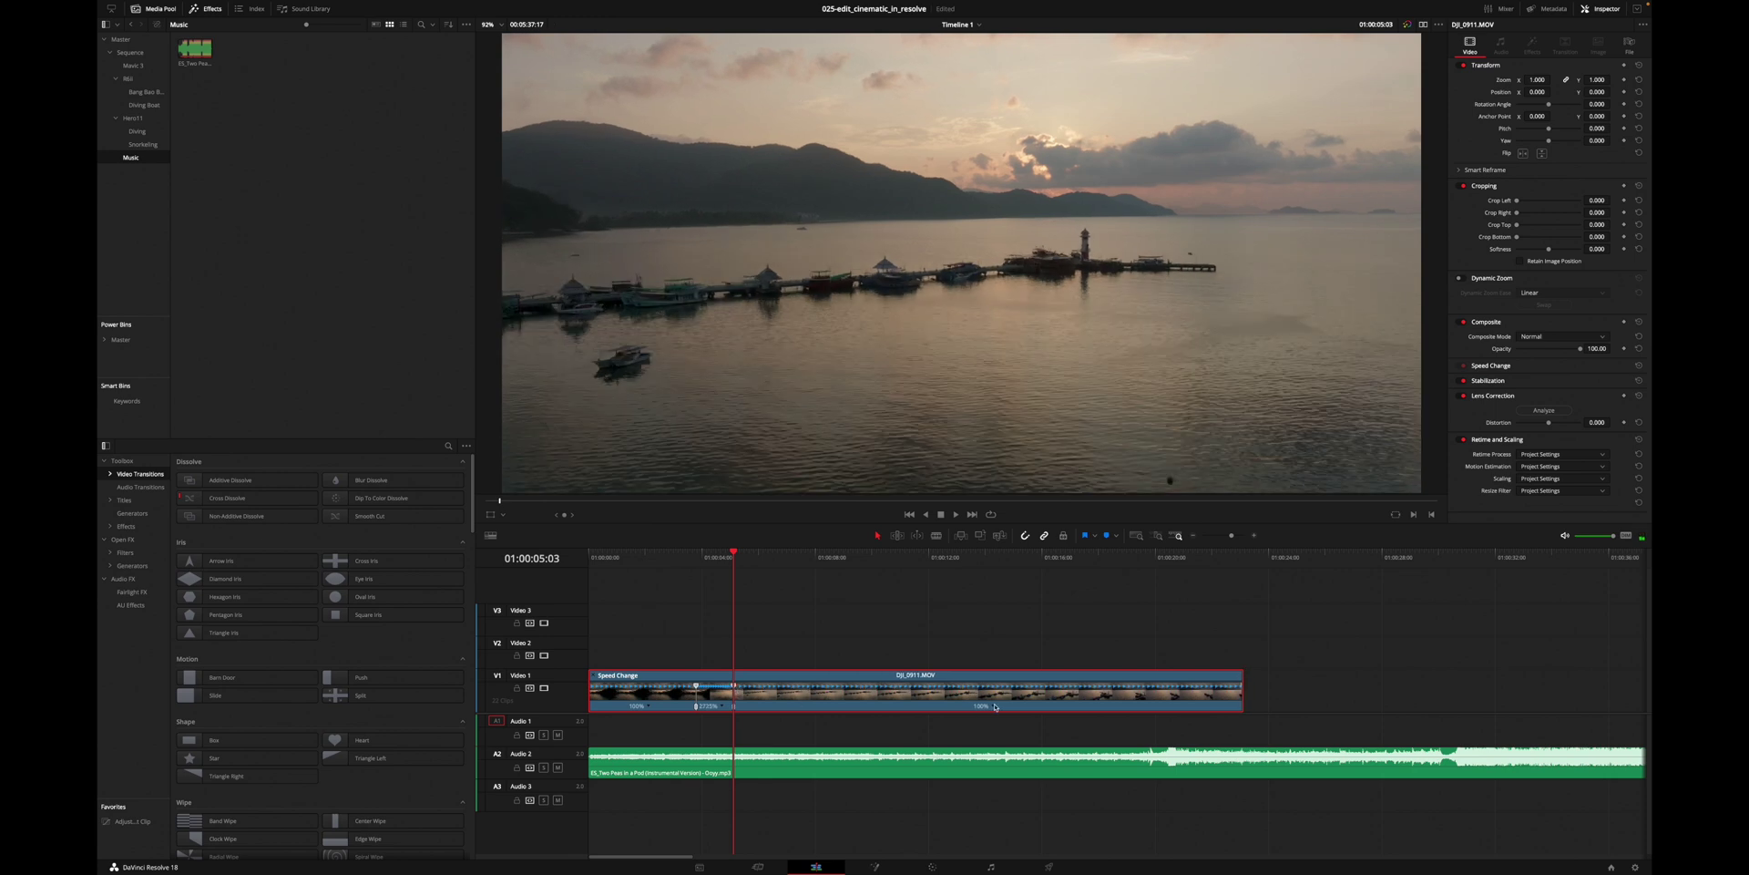
- Show the retime curve for the pier clip and ease both keyframes into bezier curves
{"action": "right_click", "coordinate": [994, 708]}
{"action": "right_click", "coordinate": [995, 694]}
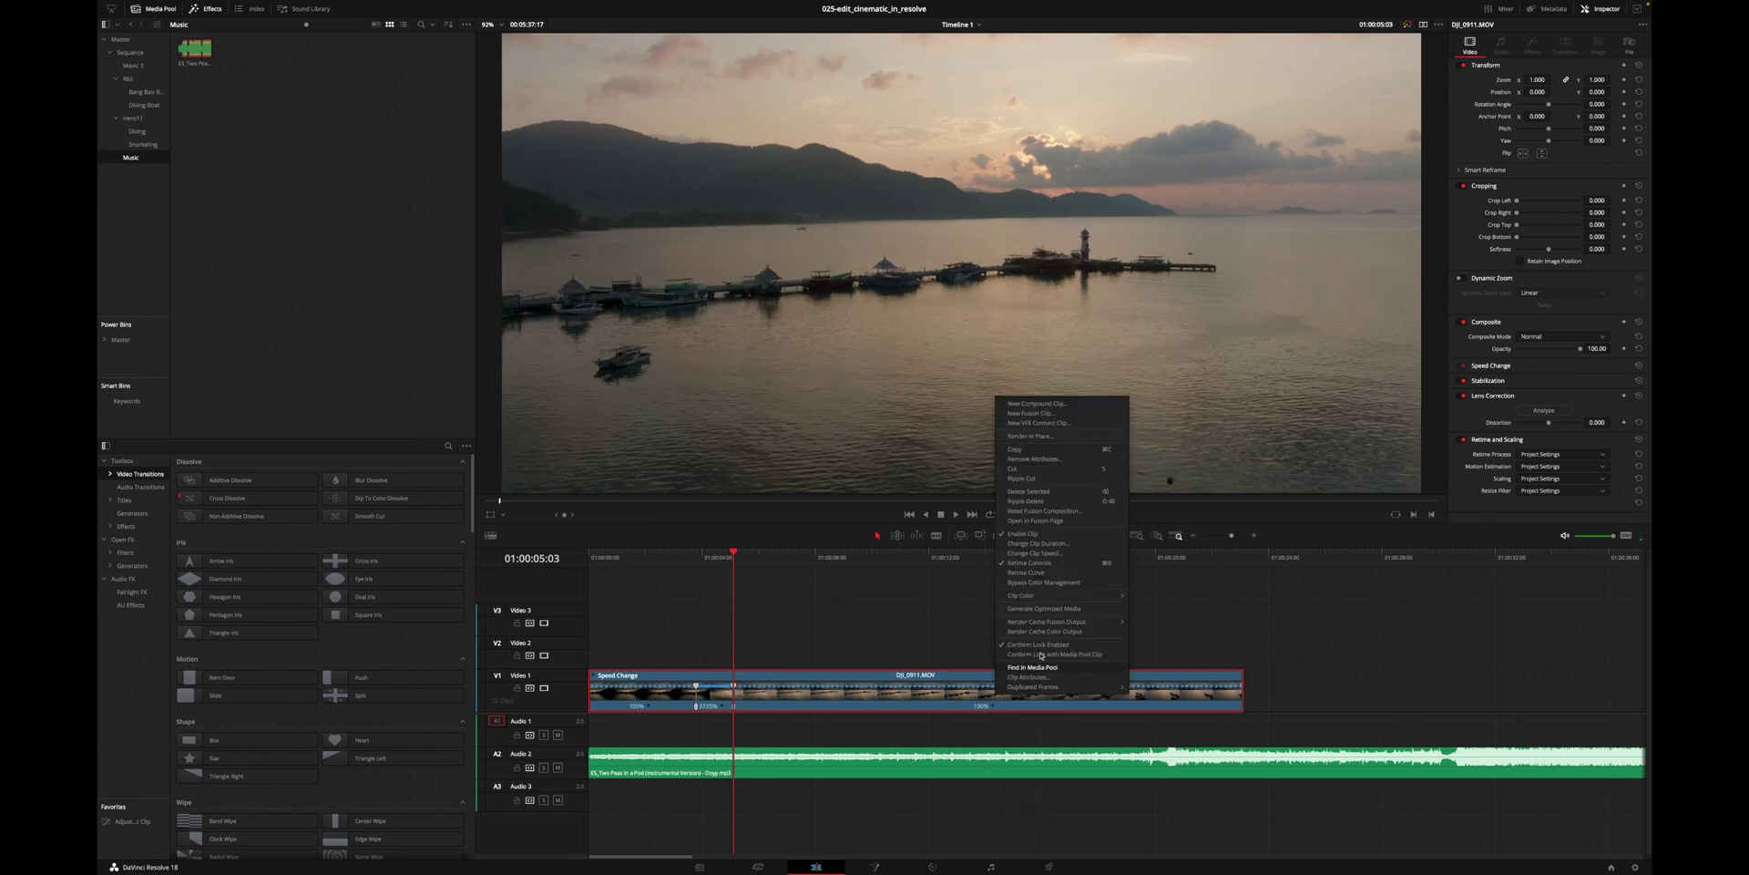
{"action": "left_click", "coordinate": [1026, 572]}
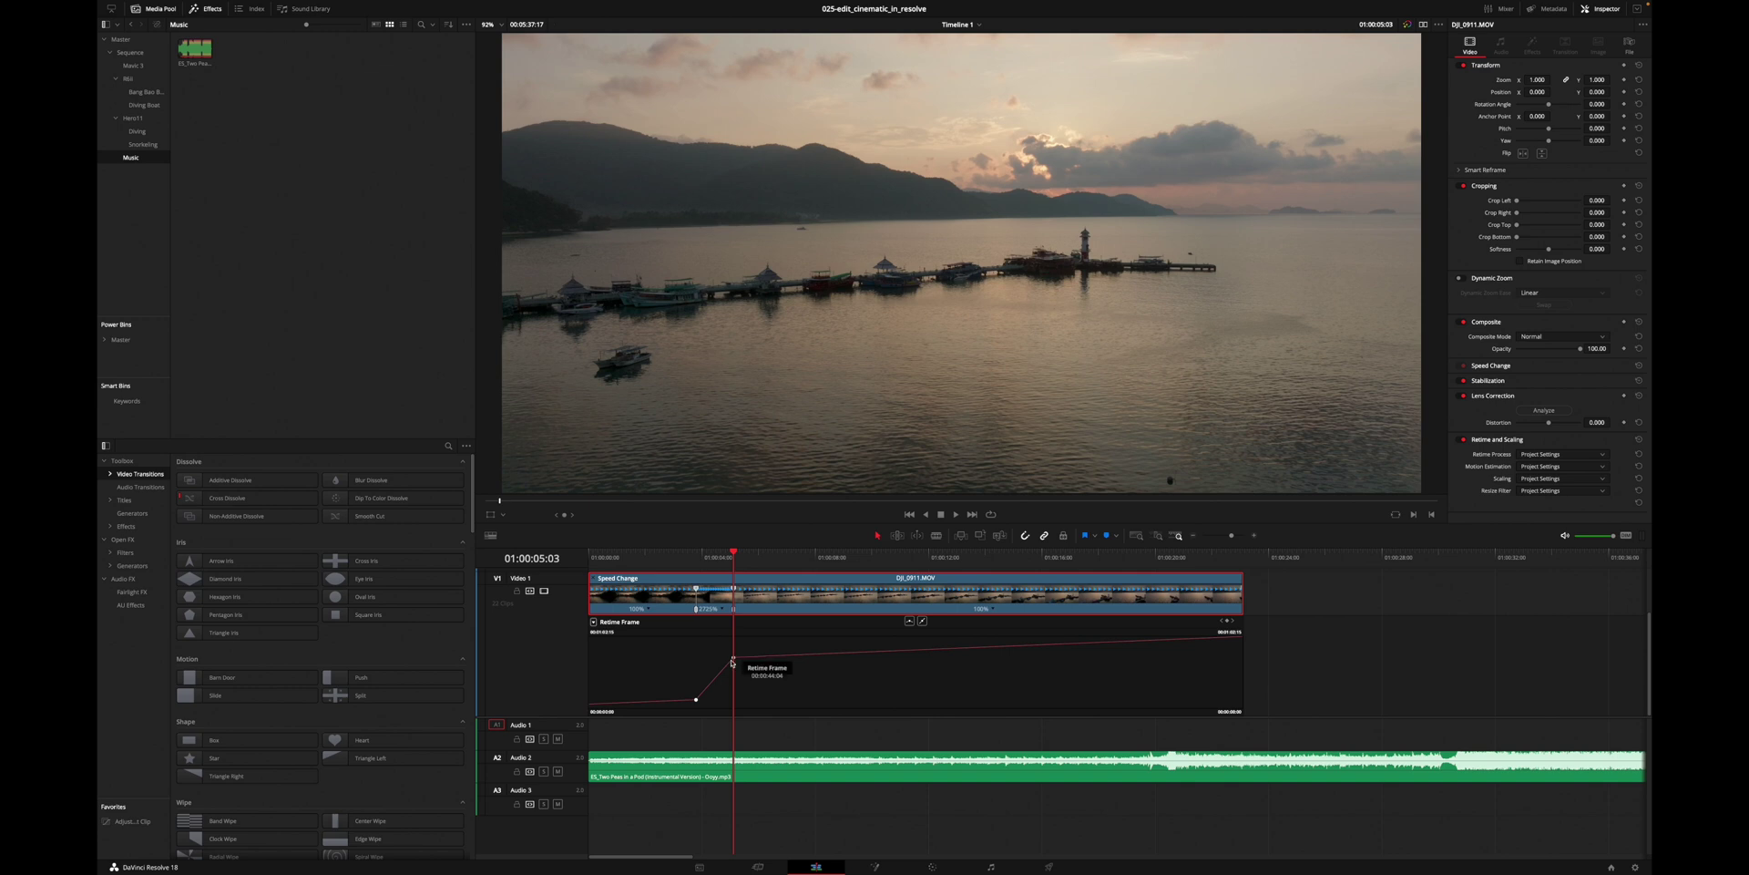
{"action": "left_click", "coordinate": [907, 623]}
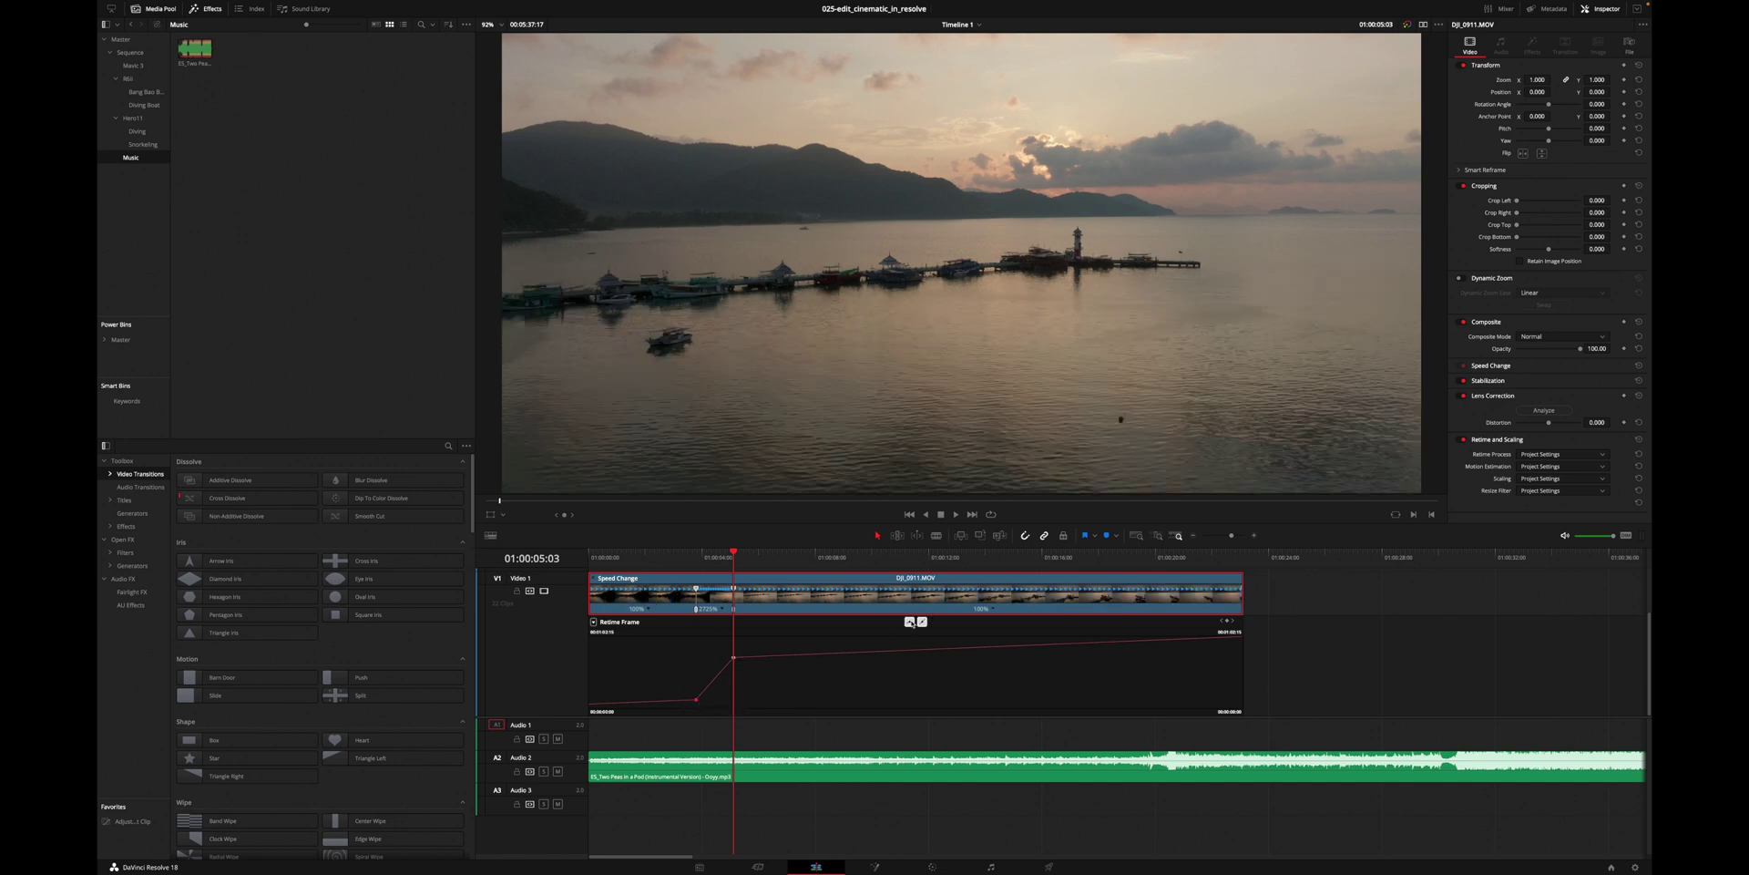
{"action": "left_click", "coordinate": [909, 623]}
- Play back the smoothed speed ramp, then replay the edit from the start
{"action": "left_click", "coordinate": [669, 553]}
{"action": "key", "text": "space"}
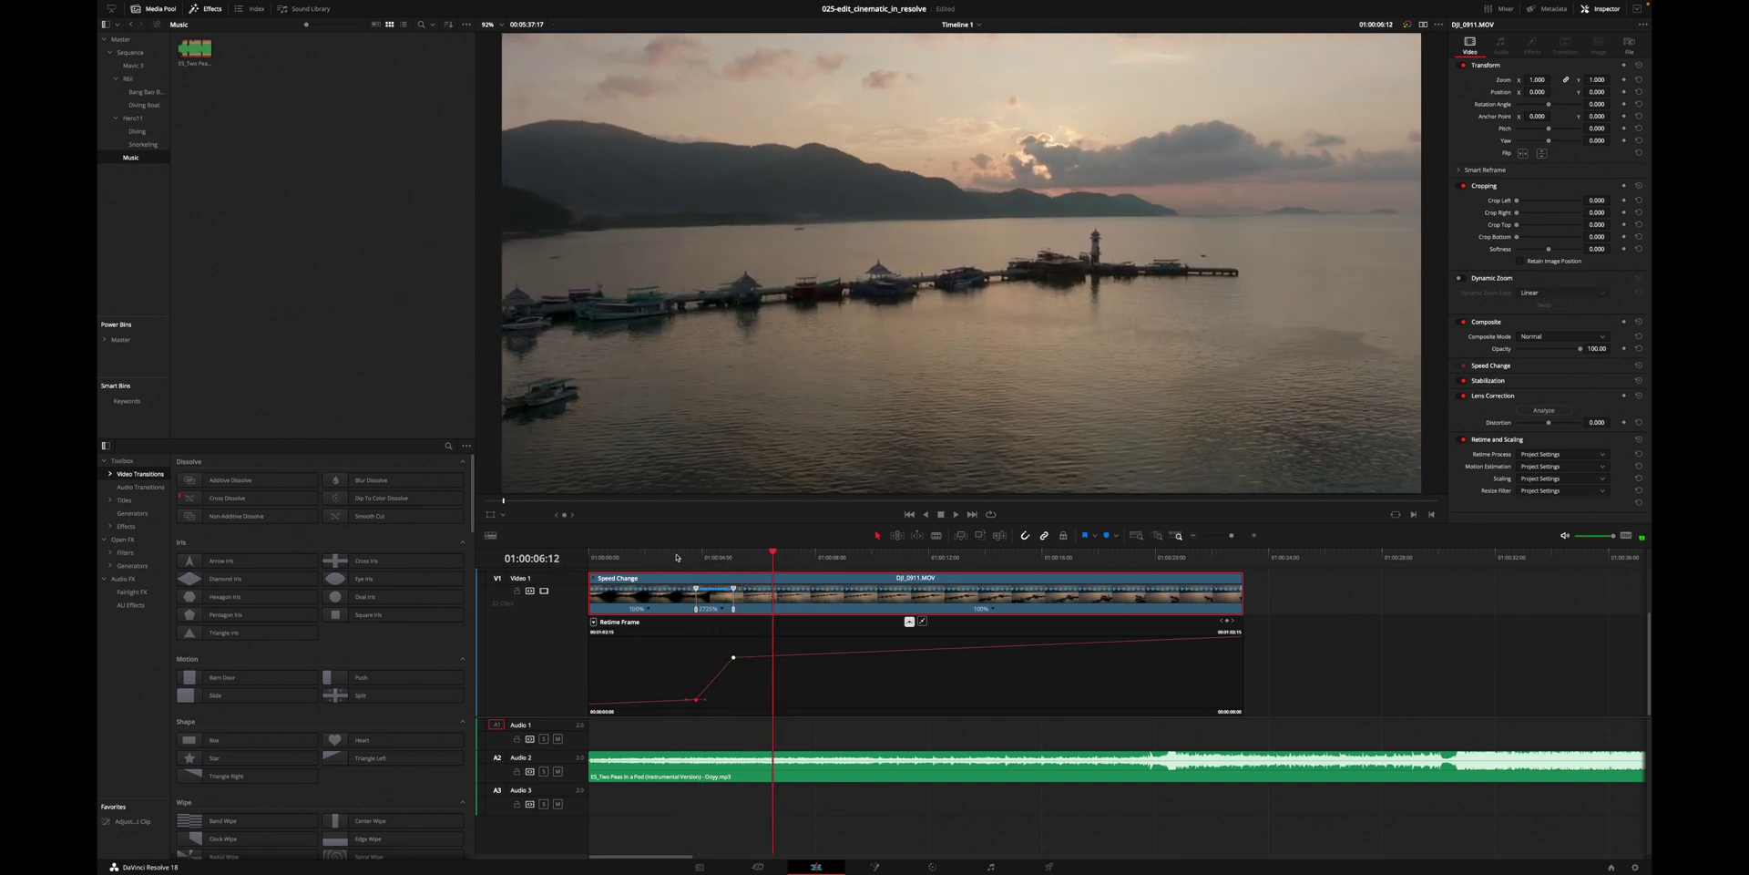
{"action": "key", "text": "Home"}
{"action": "key", "text": "space"}
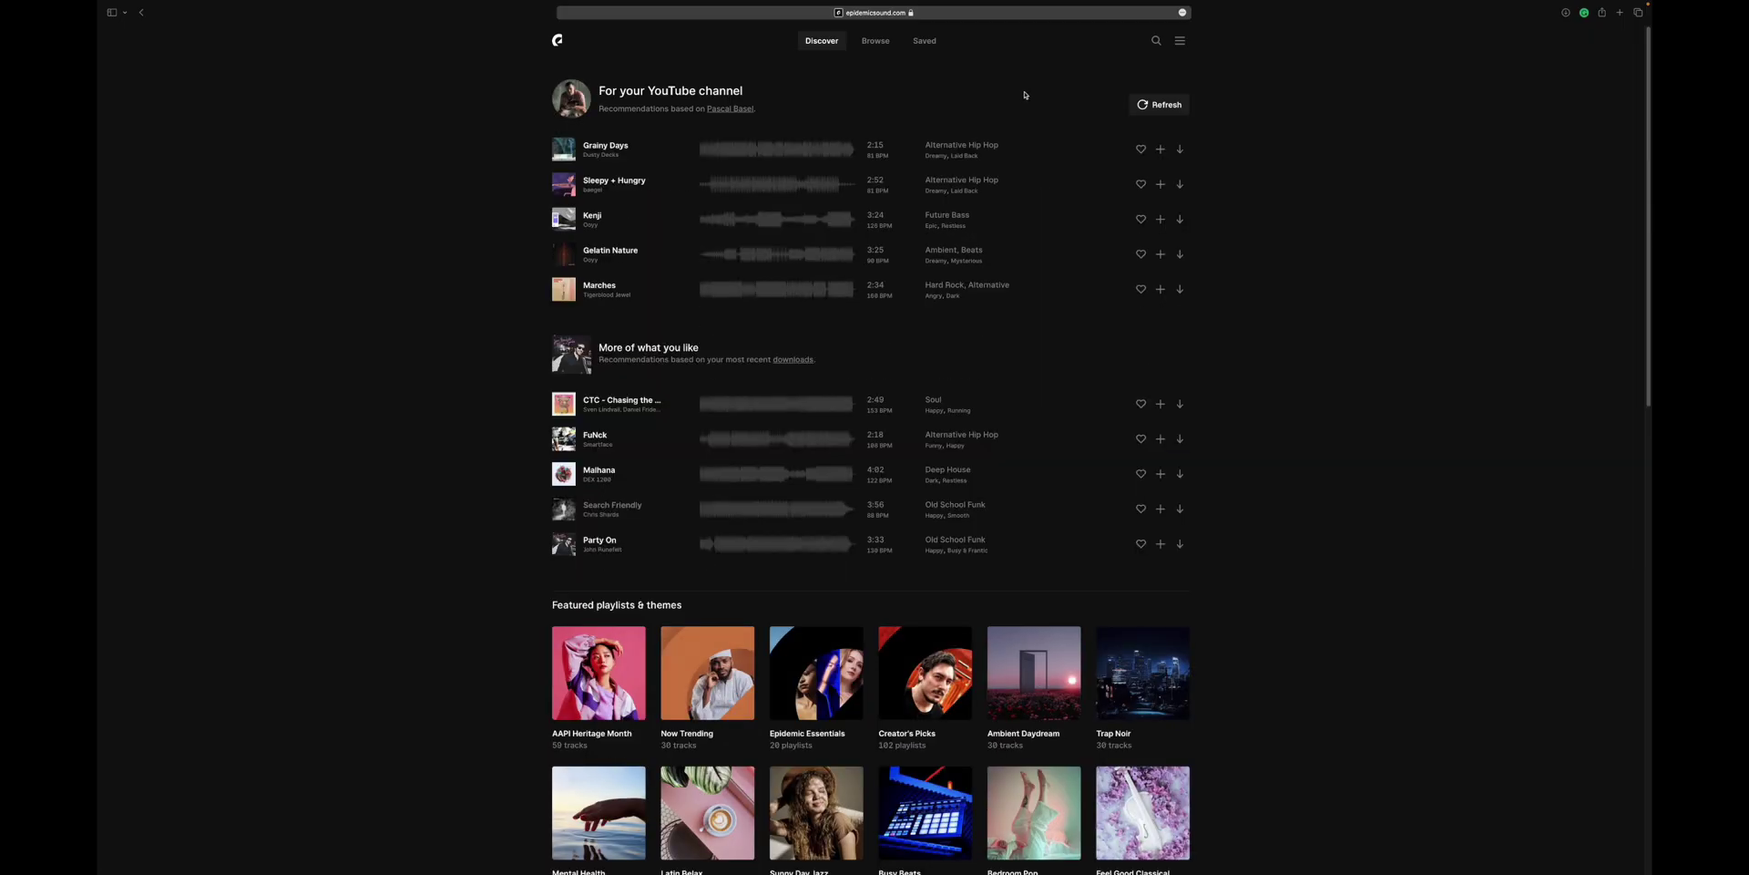
- Search the Sound Effects catalogue for boat sounds
{"action": "left_click", "coordinate": [875, 41]}
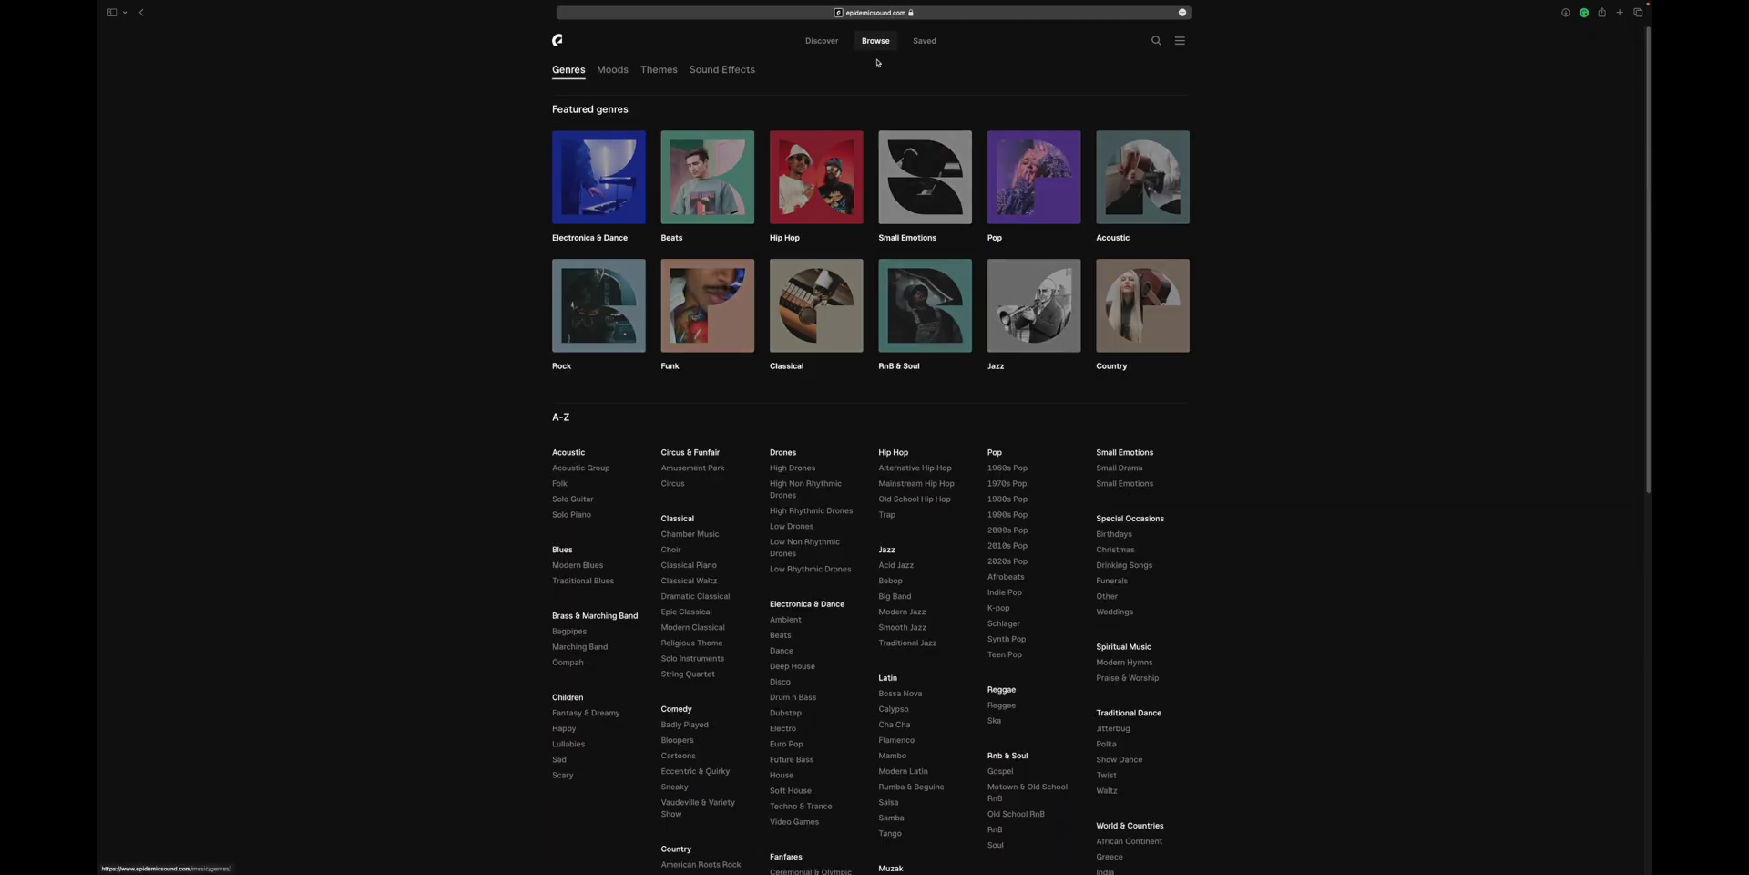
{"action": "left_click", "coordinate": [720, 69]}
{"action": "left_click", "coordinate": [1155, 41]}
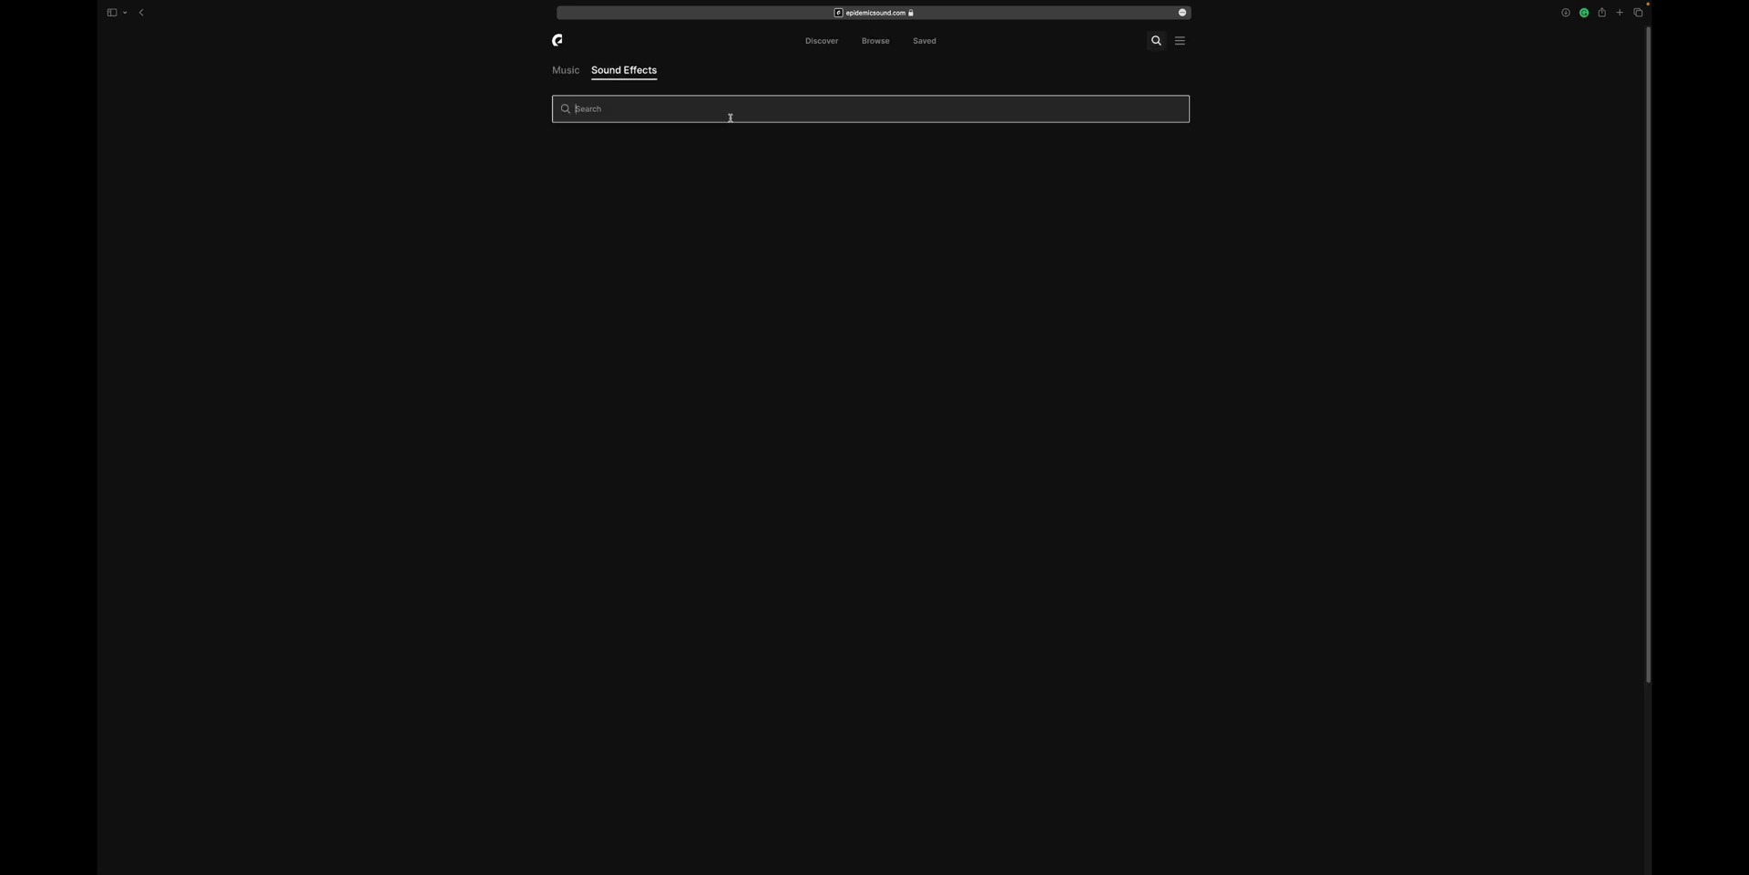
{"action": "key", "text": "Return"}
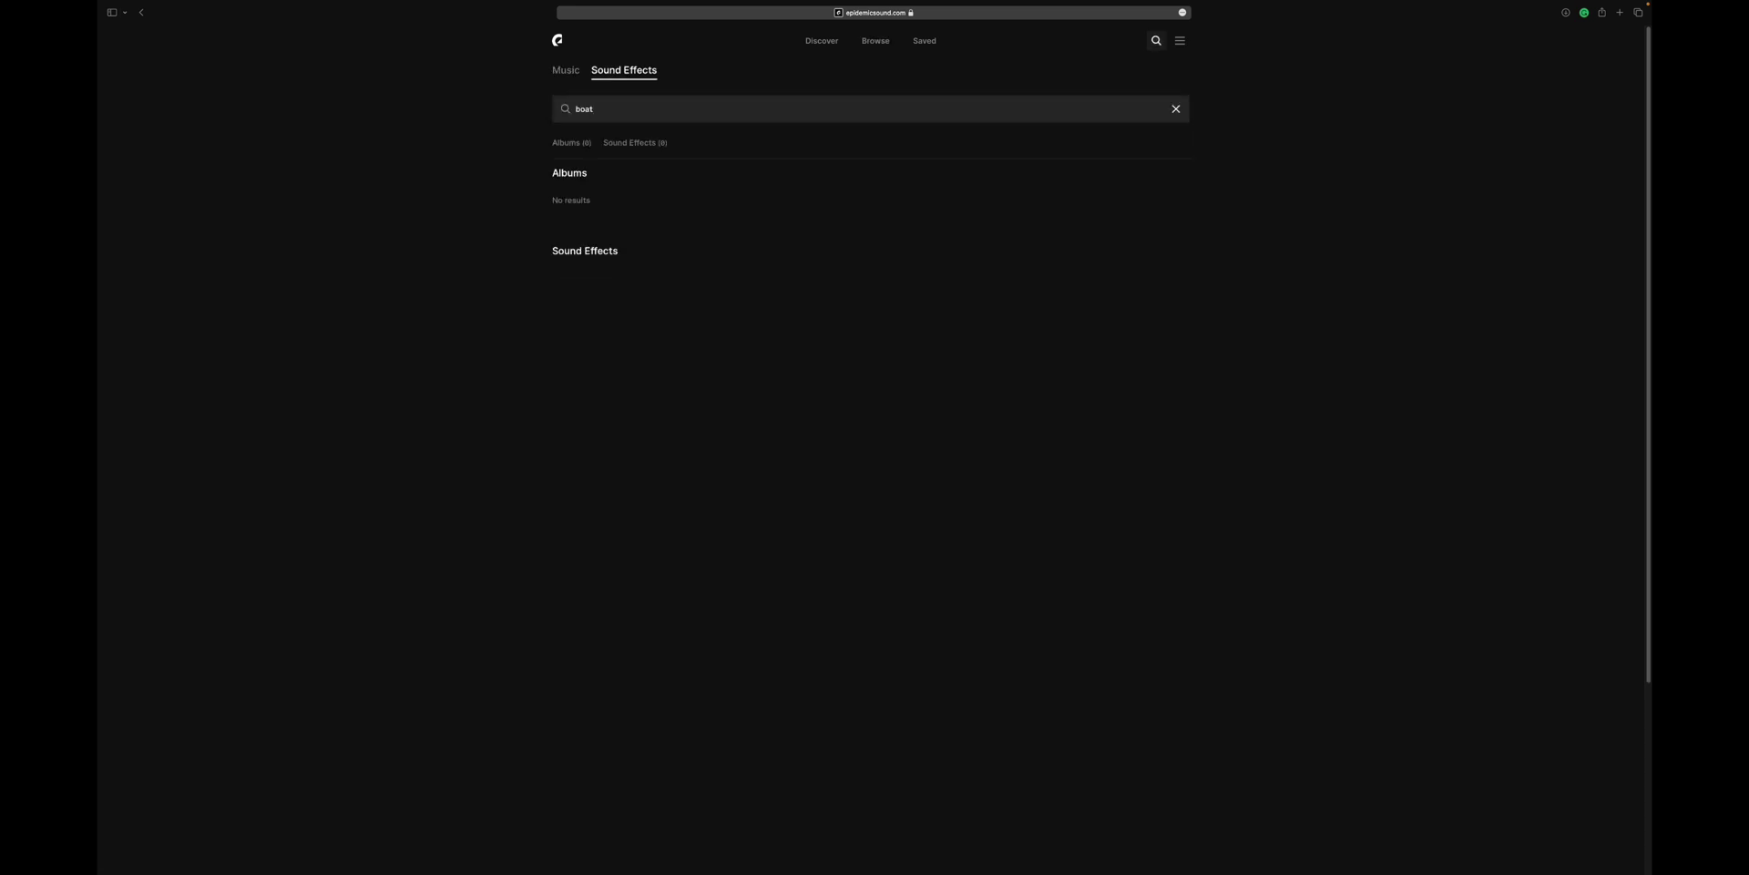
- Replace the search term with 'whoosh' to list whoosh sound effects
{"action": "scroll", "coordinate": [793, 473], "scroll_direction": "down", "scroll_amount": 5}
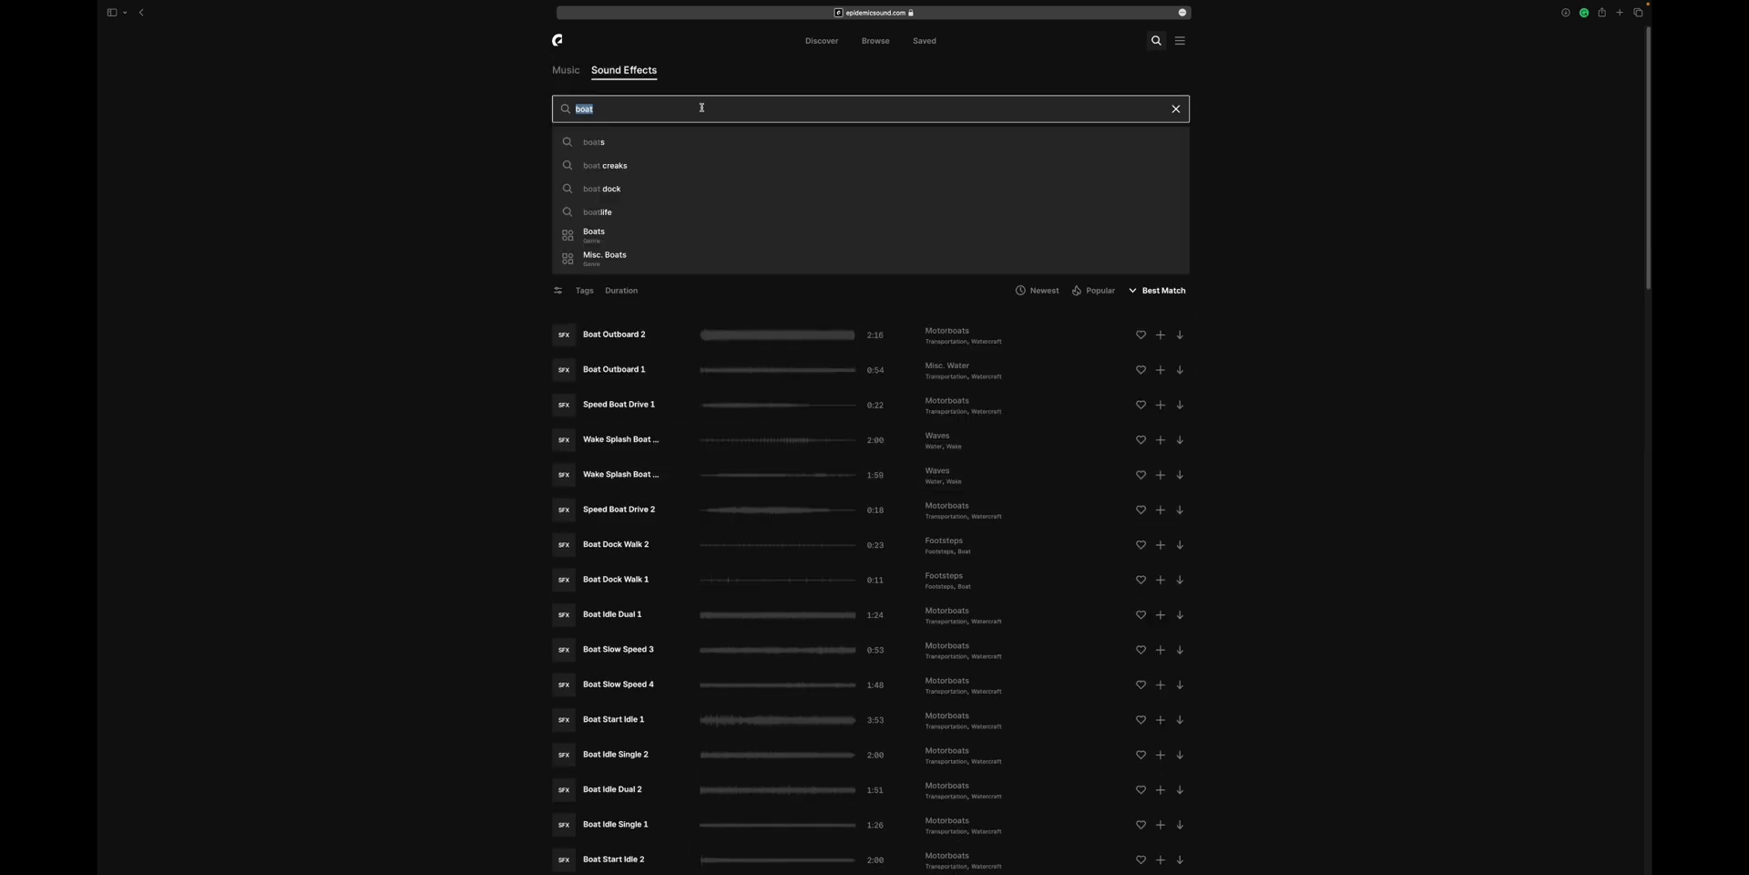
{"action": "type", "text": "whoosh"}
{"action": "key", "text": "Return"}
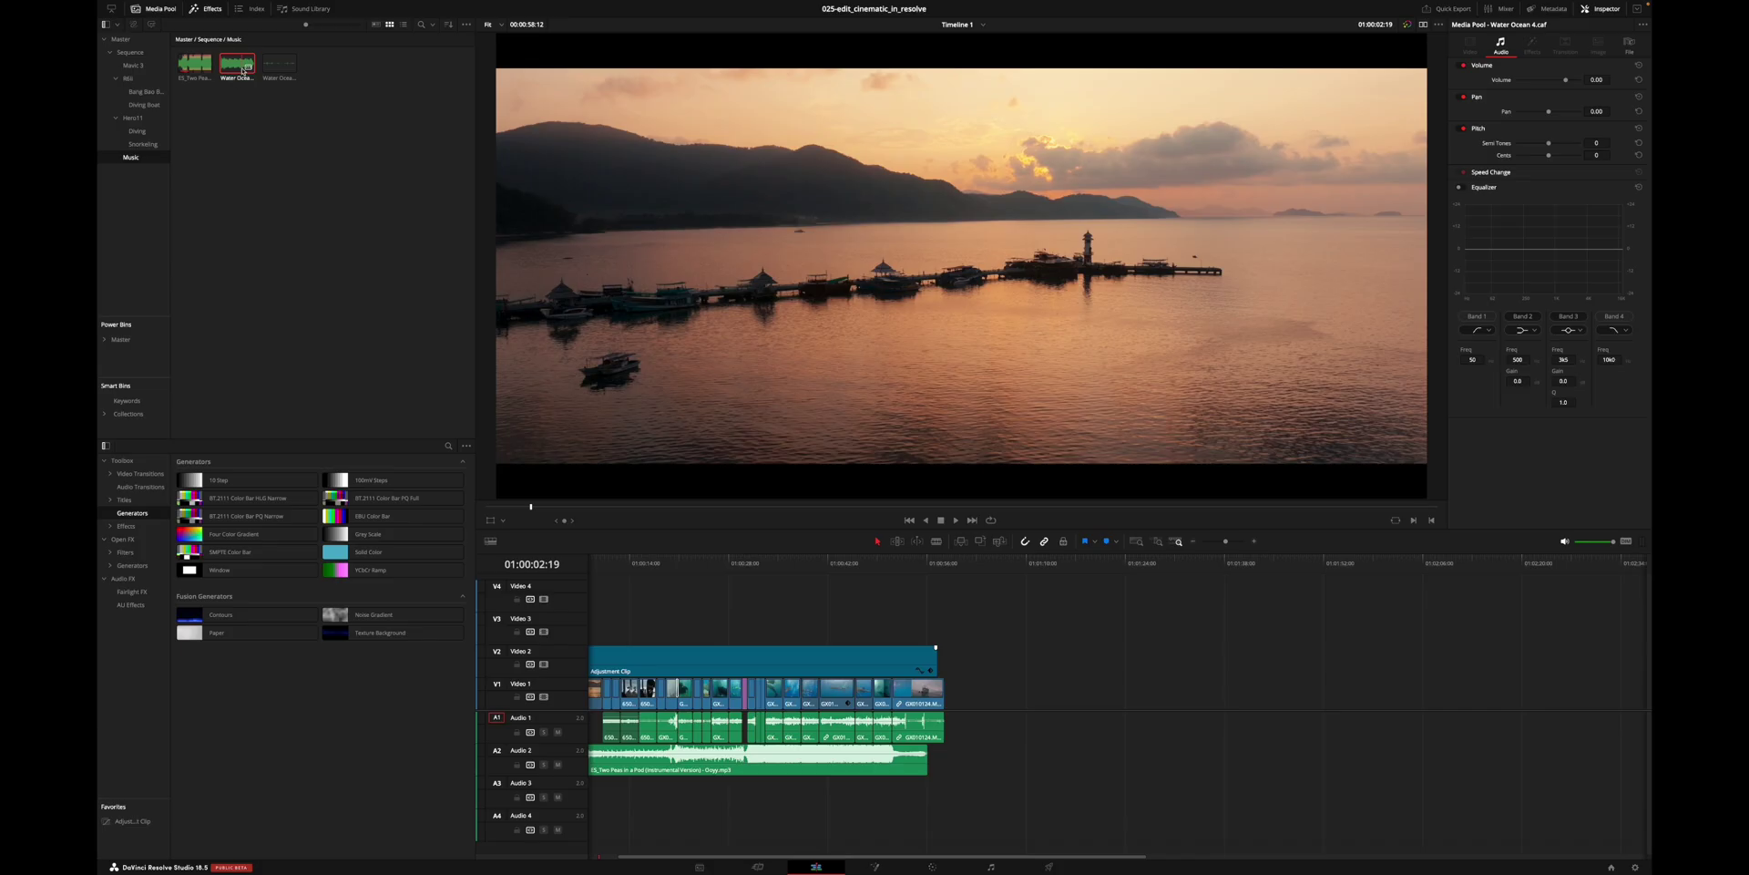
- Put Water Ocean 4.caf on Audio 3, pan Boat Drive.caf to 34.35, and play back
{"action": "left_click_drag", "start_coordinate": [237, 63], "coordinate": [720, 727]}
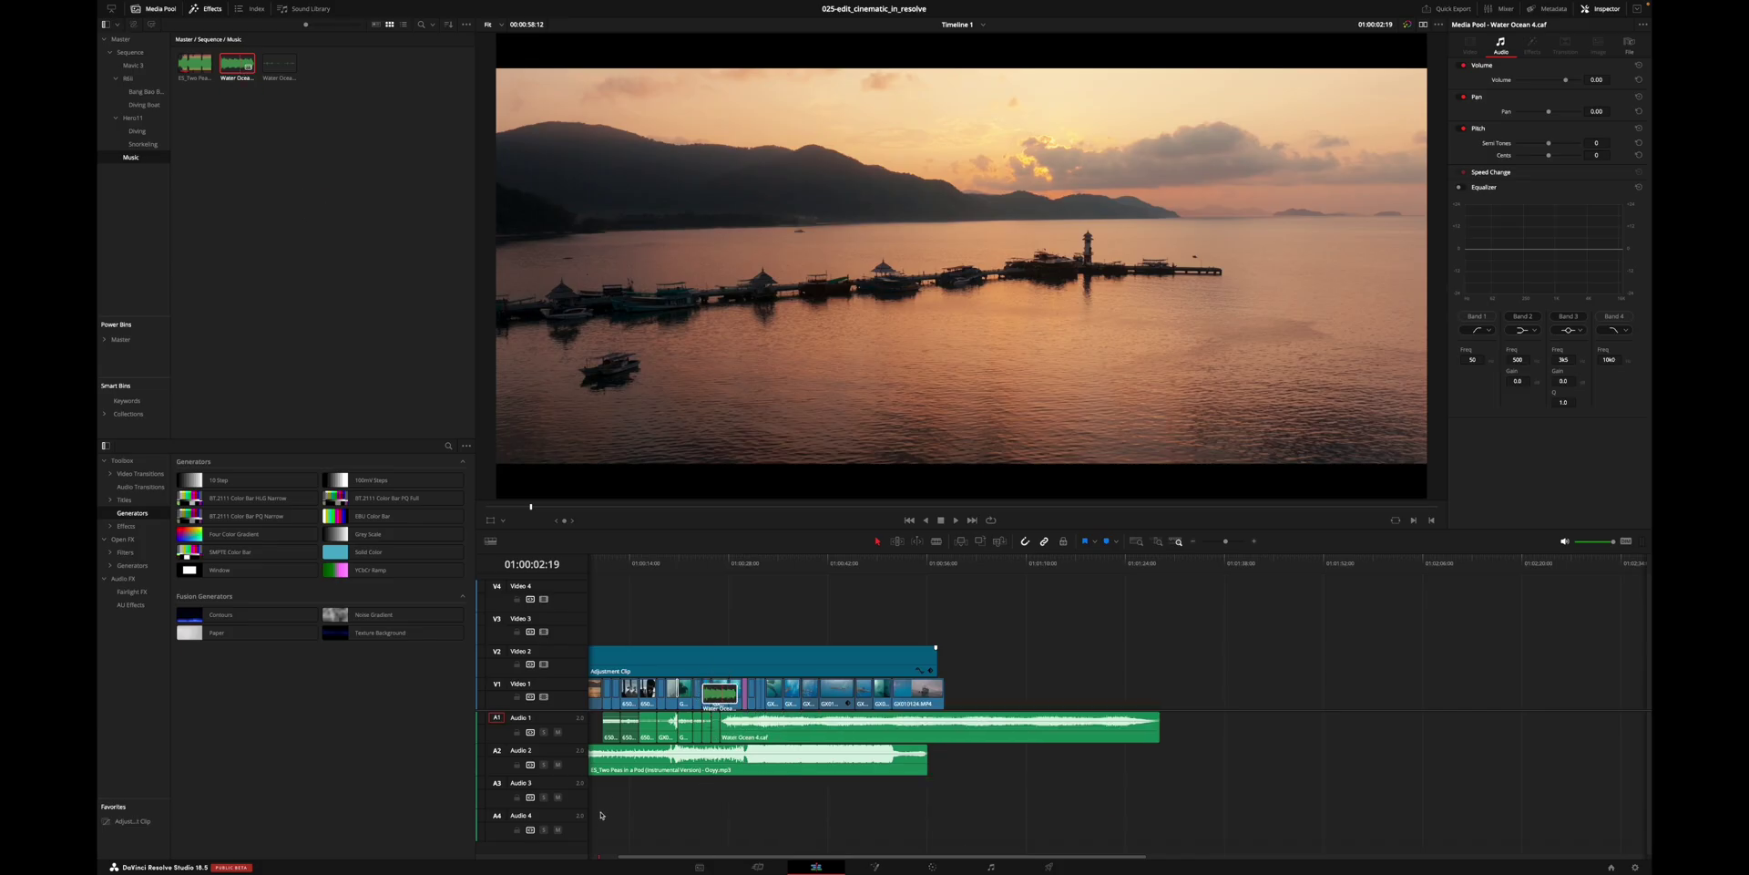
{"action": "mouse_move", "coordinate": [602, 798]}
{"action": "left_mouse_down"}
{"action": "mouse_move", "coordinate": [556, 792]}
{"action": "mouse_move", "coordinate": [589, 795]}
{"action": "left_mouse_up"}
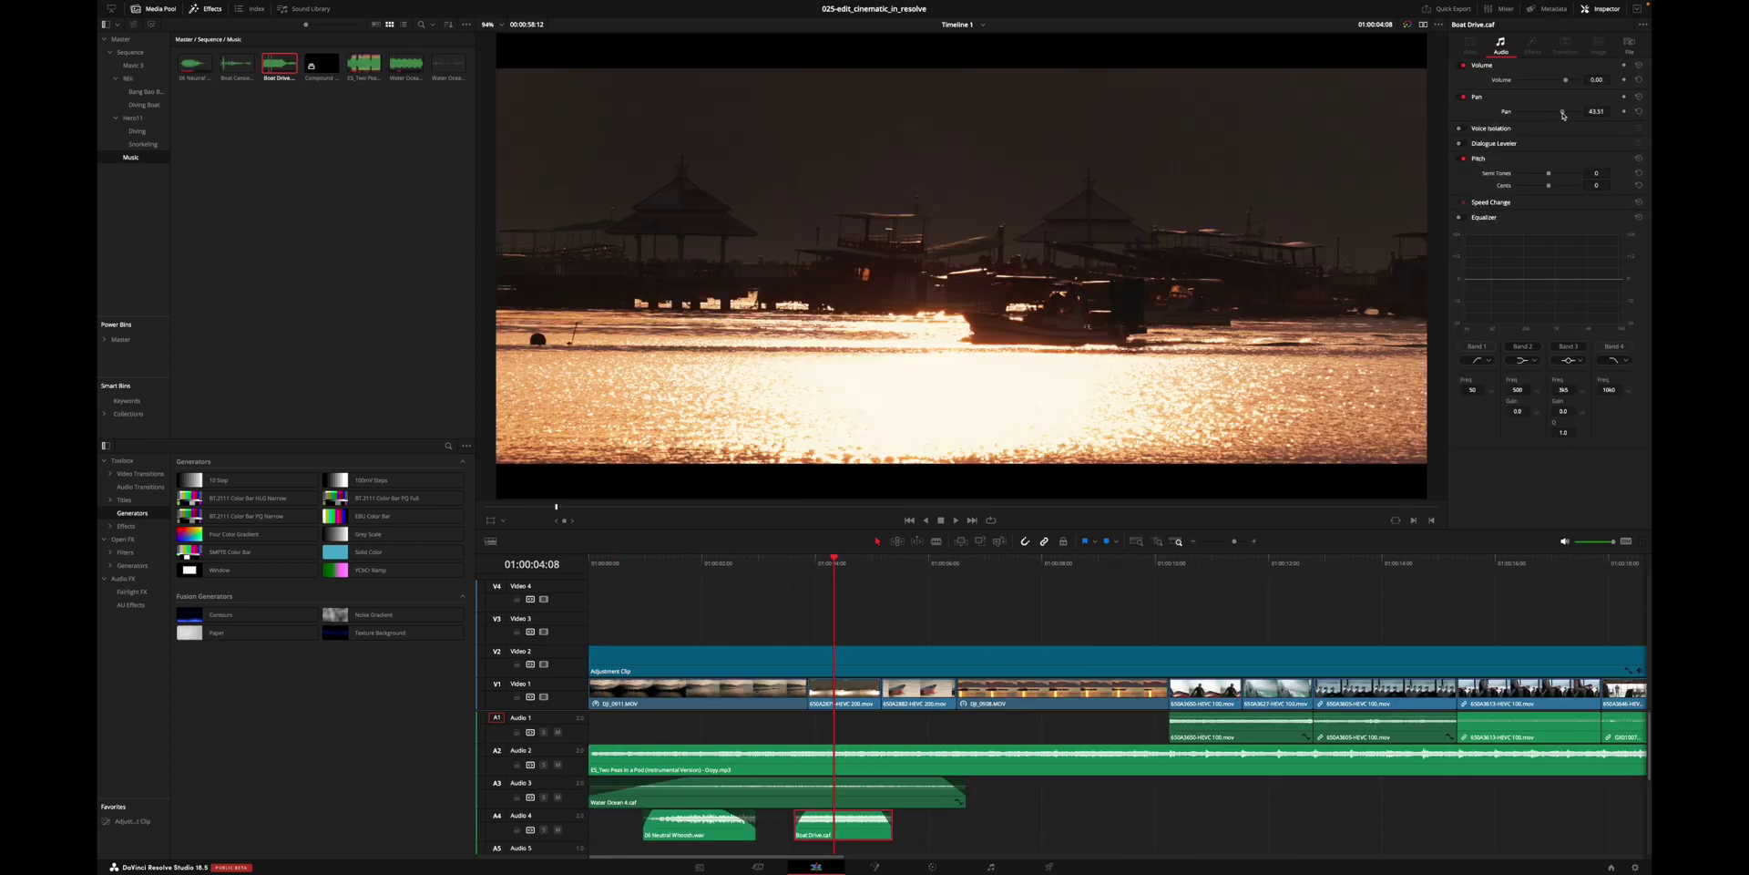
{"action": "left_click_drag", "start_coordinate": [1564, 111], "coordinate": [1559, 111]}
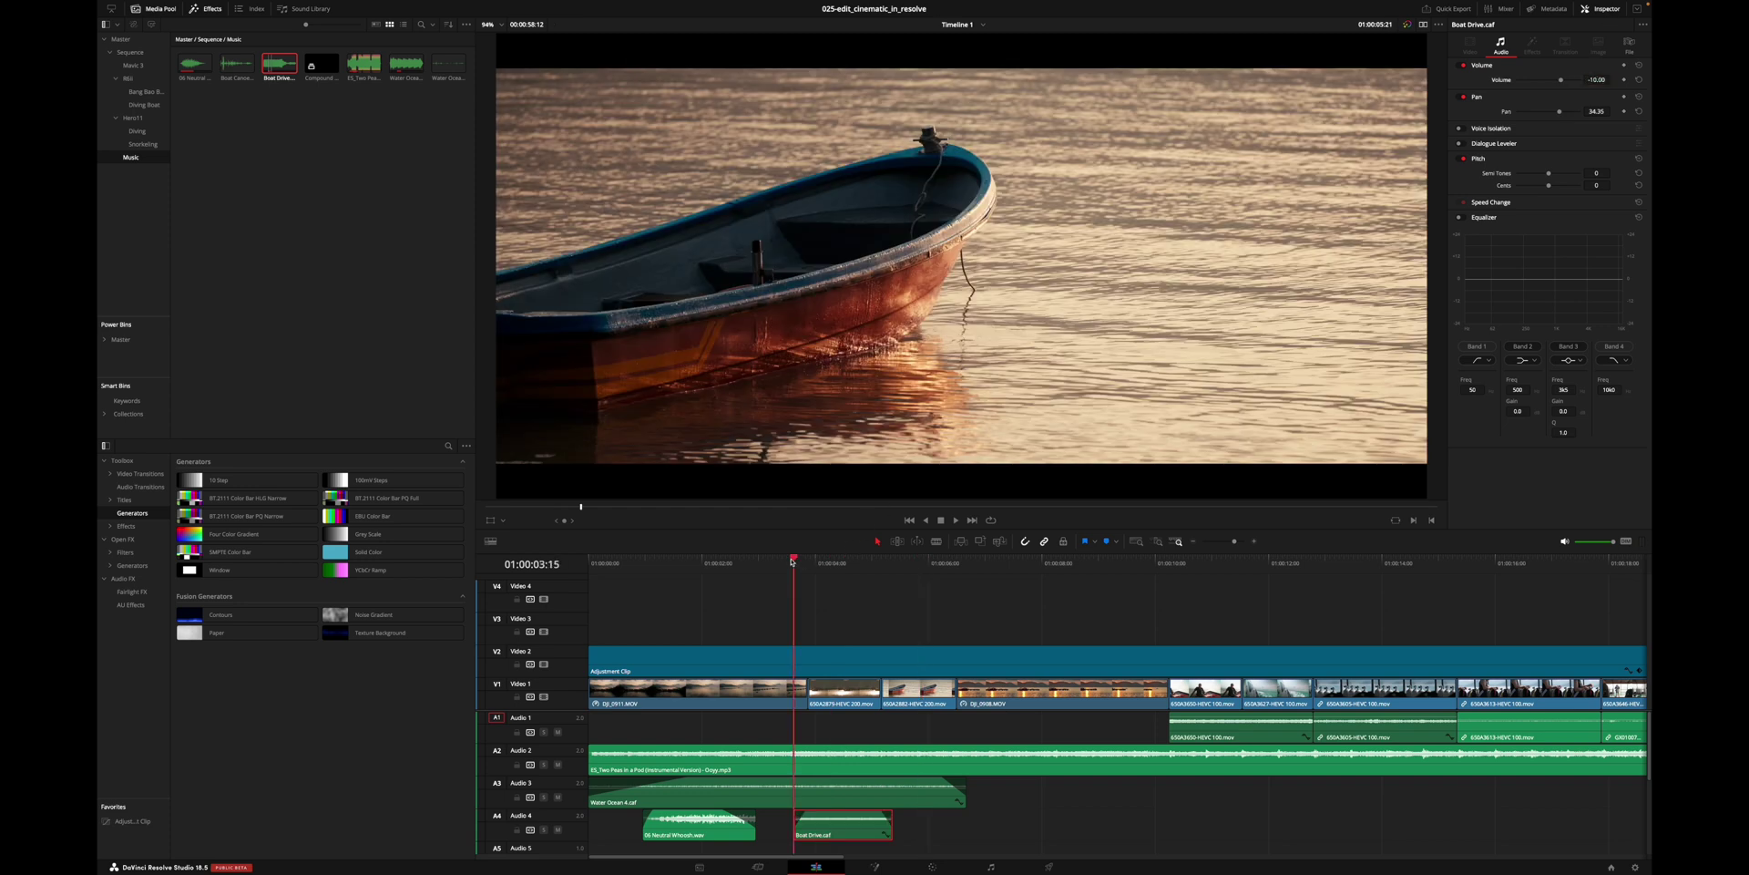
{"action": "key", "text": "space"}
{"action": "scroll", "coordinate": [639, 559], "scroll_direction": "right", "scroll_amount": 3}
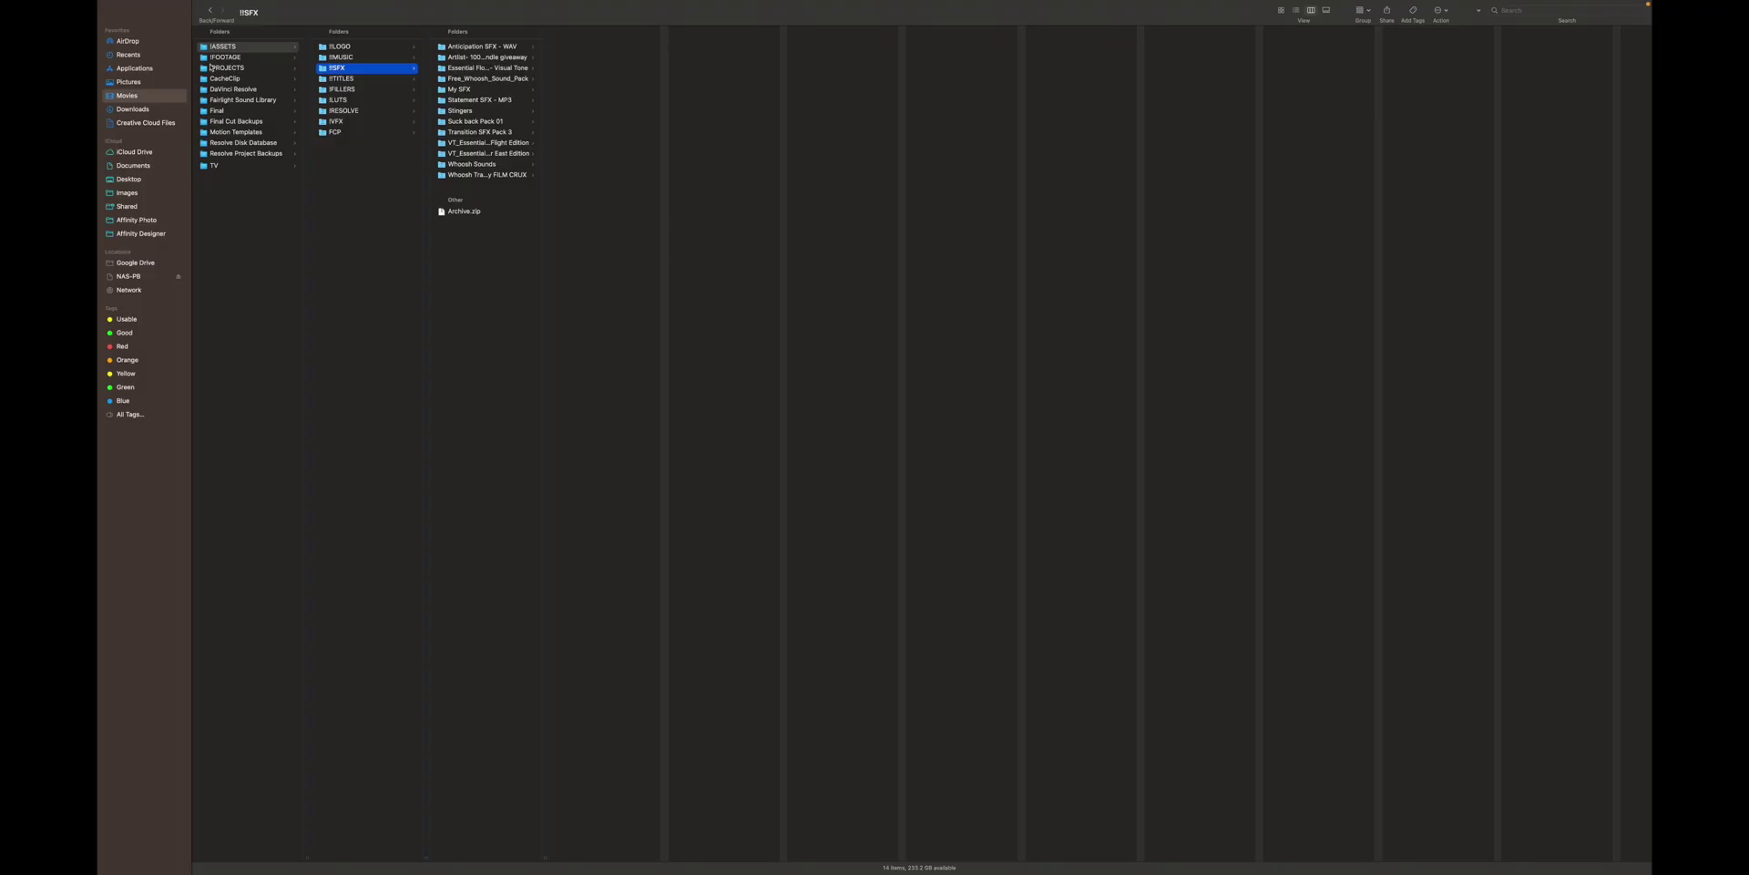
- Go to Movies > !ASSETS > !!SFX > My SFX and scroll through its sound files
{"action": "left_click", "coordinate": [181, 97]}
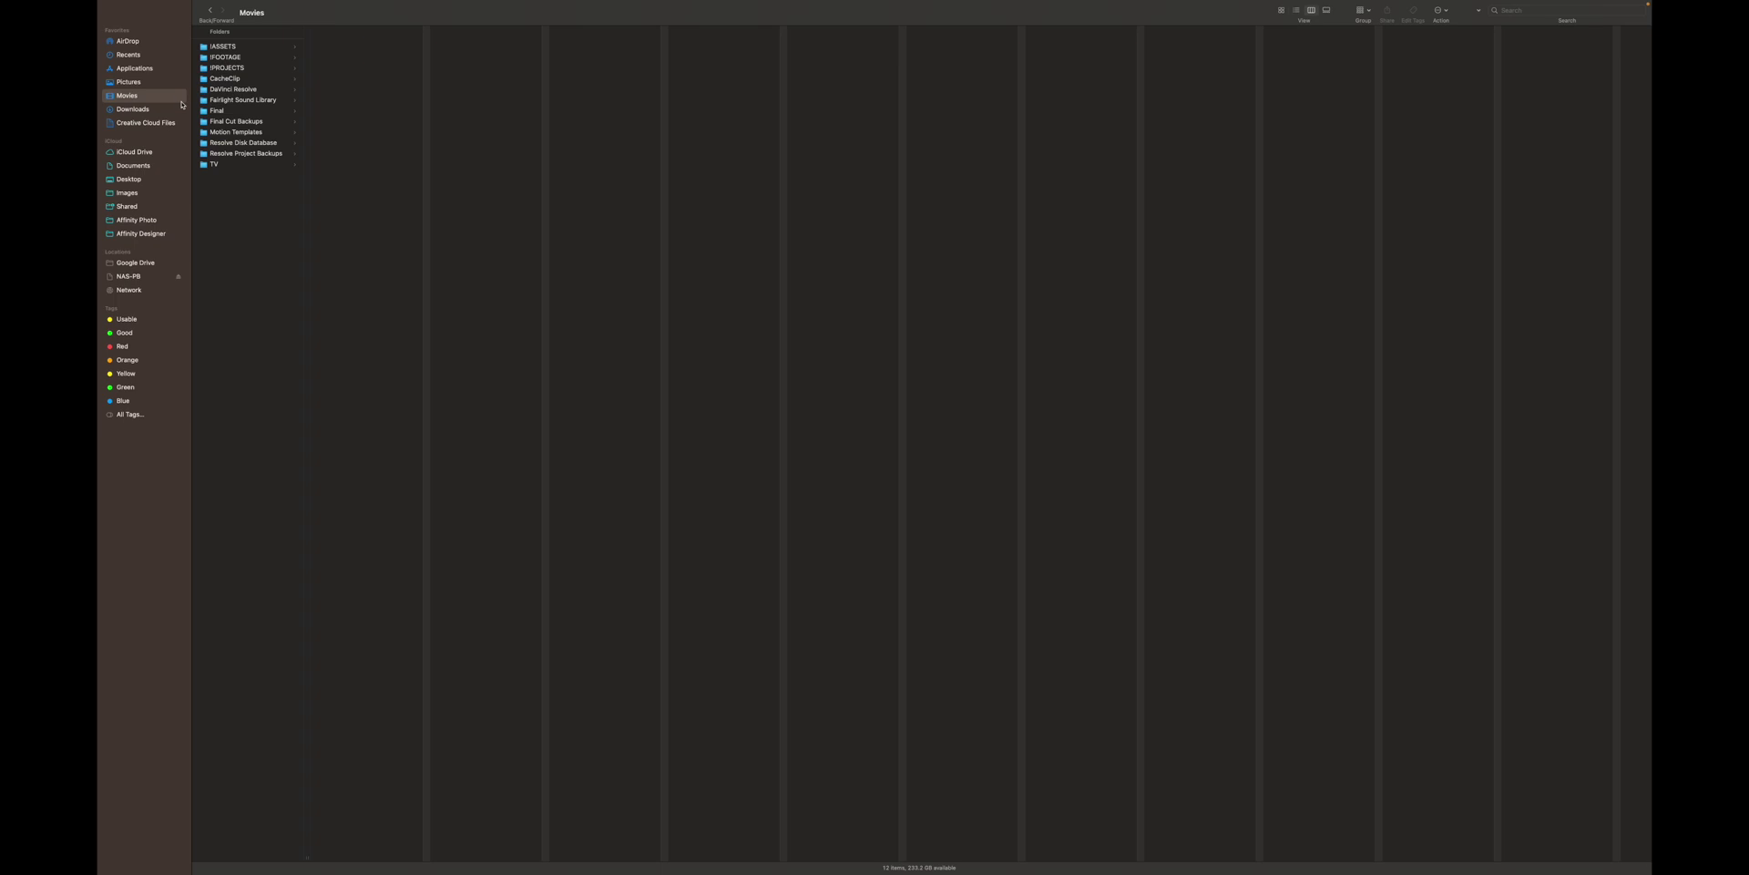
{"action": "left_click", "coordinate": [289, 46]}
{"action": "left_click", "coordinate": [365, 67]}
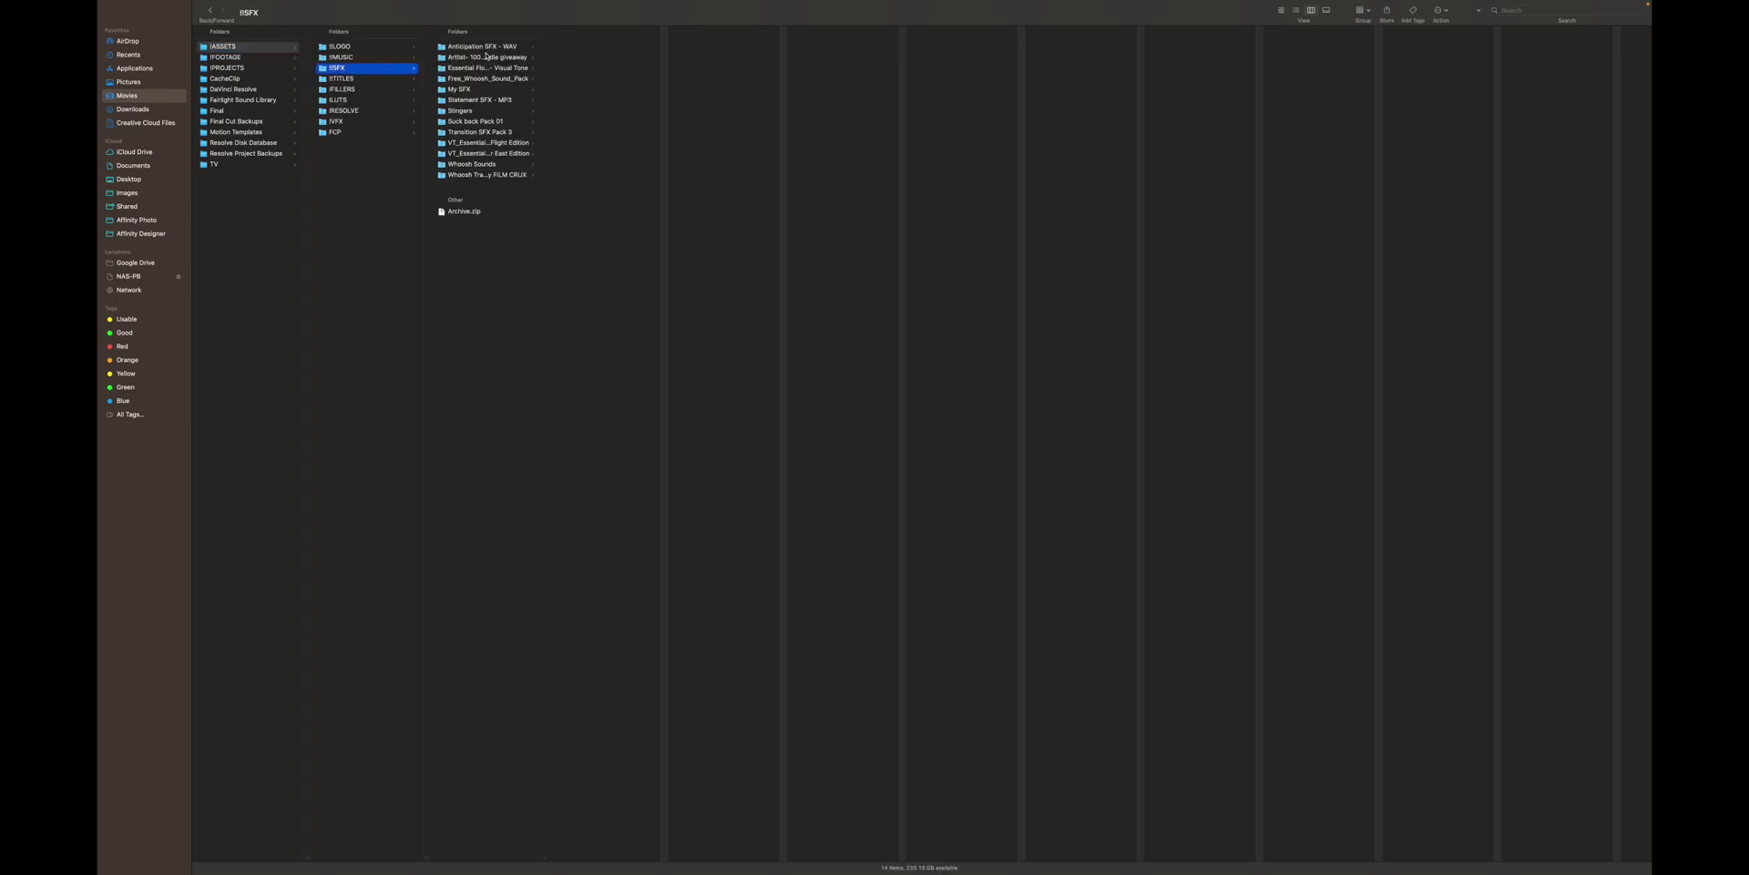
{"action": "left_click", "coordinate": [476, 91]}
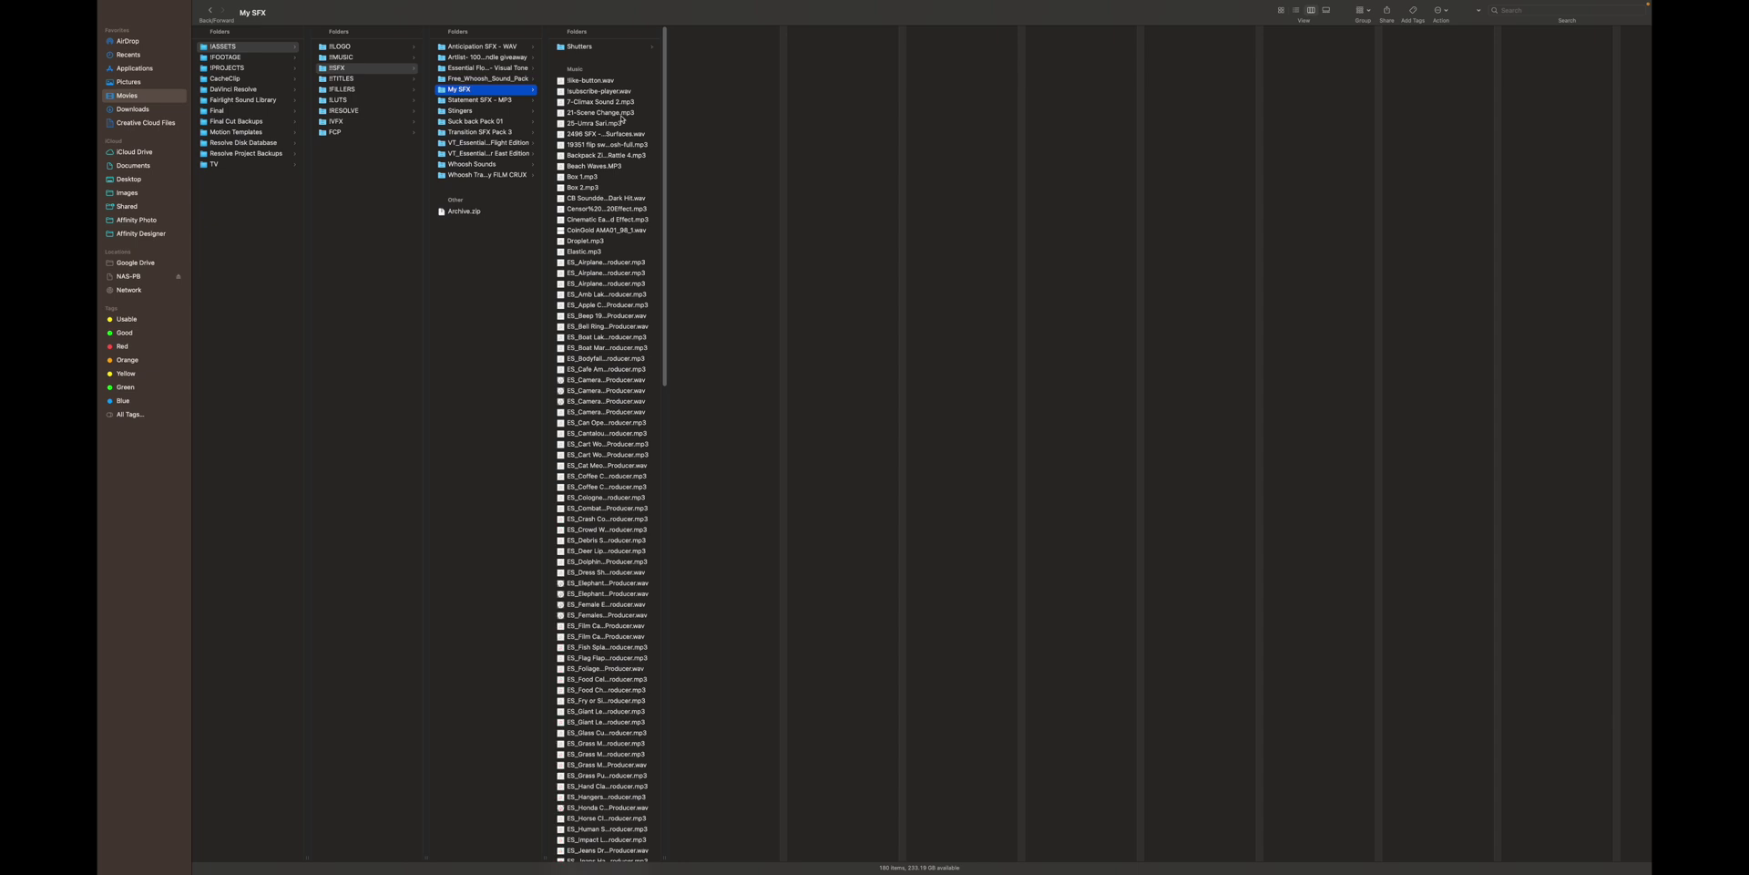
{"action": "scroll", "coordinate": [615, 330], "scroll_direction": "down", "scroll_amount": 5}
{"action": "scroll", "coordinate": [615, 330], "scroll_direction": "down", "scroll_amount": 15}
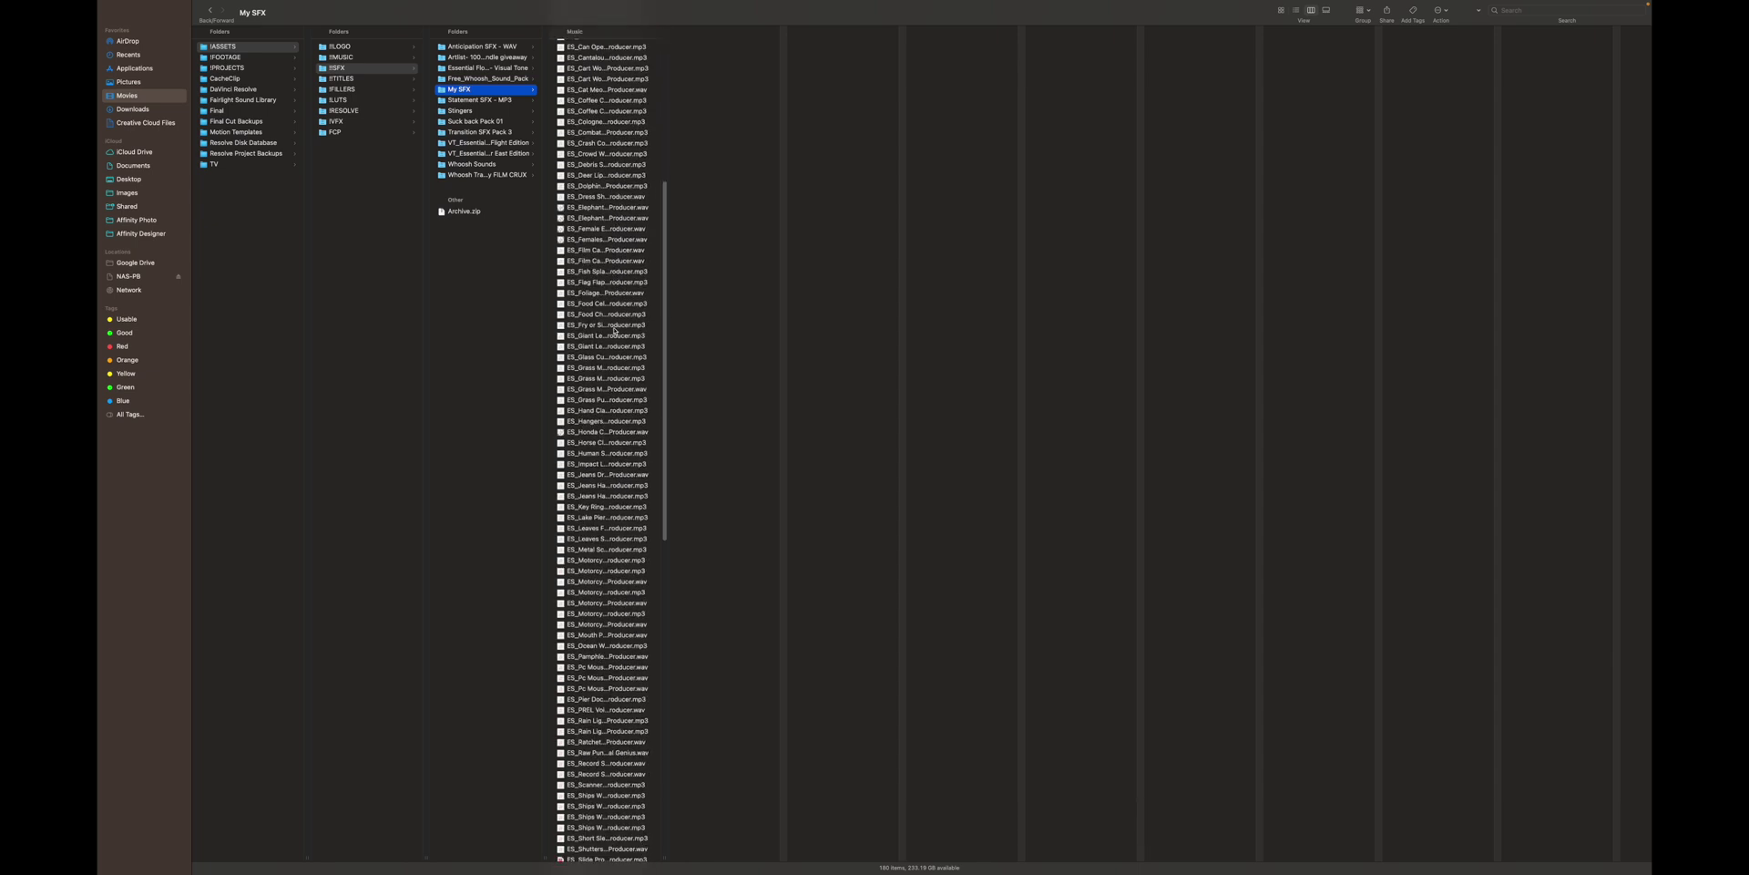
{"action": "scroll", "coordinate": [615, 331], "scroll_direction": "down", "scroll_amount": 8}
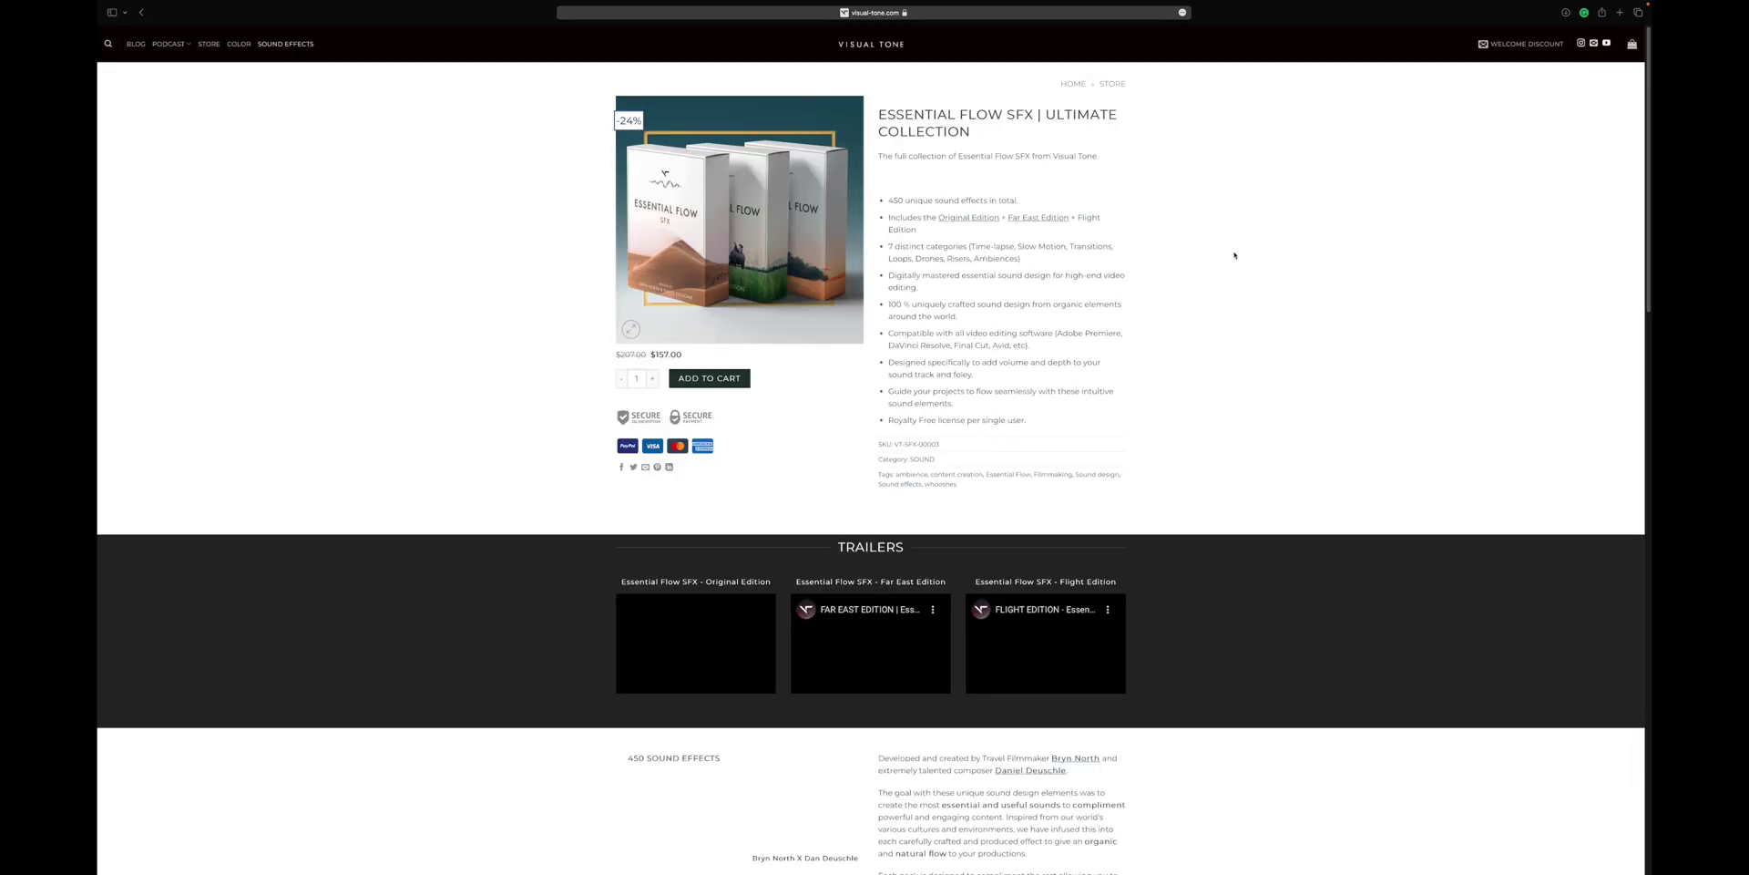
- Scroll the Essential Flow SFX Ultimate Collection page to its footer, then open the Flight Edition folder
{"action": "scroll", "coordinate": [1123, 347], "scroll_direction": "down", "scroll_amount": 5}
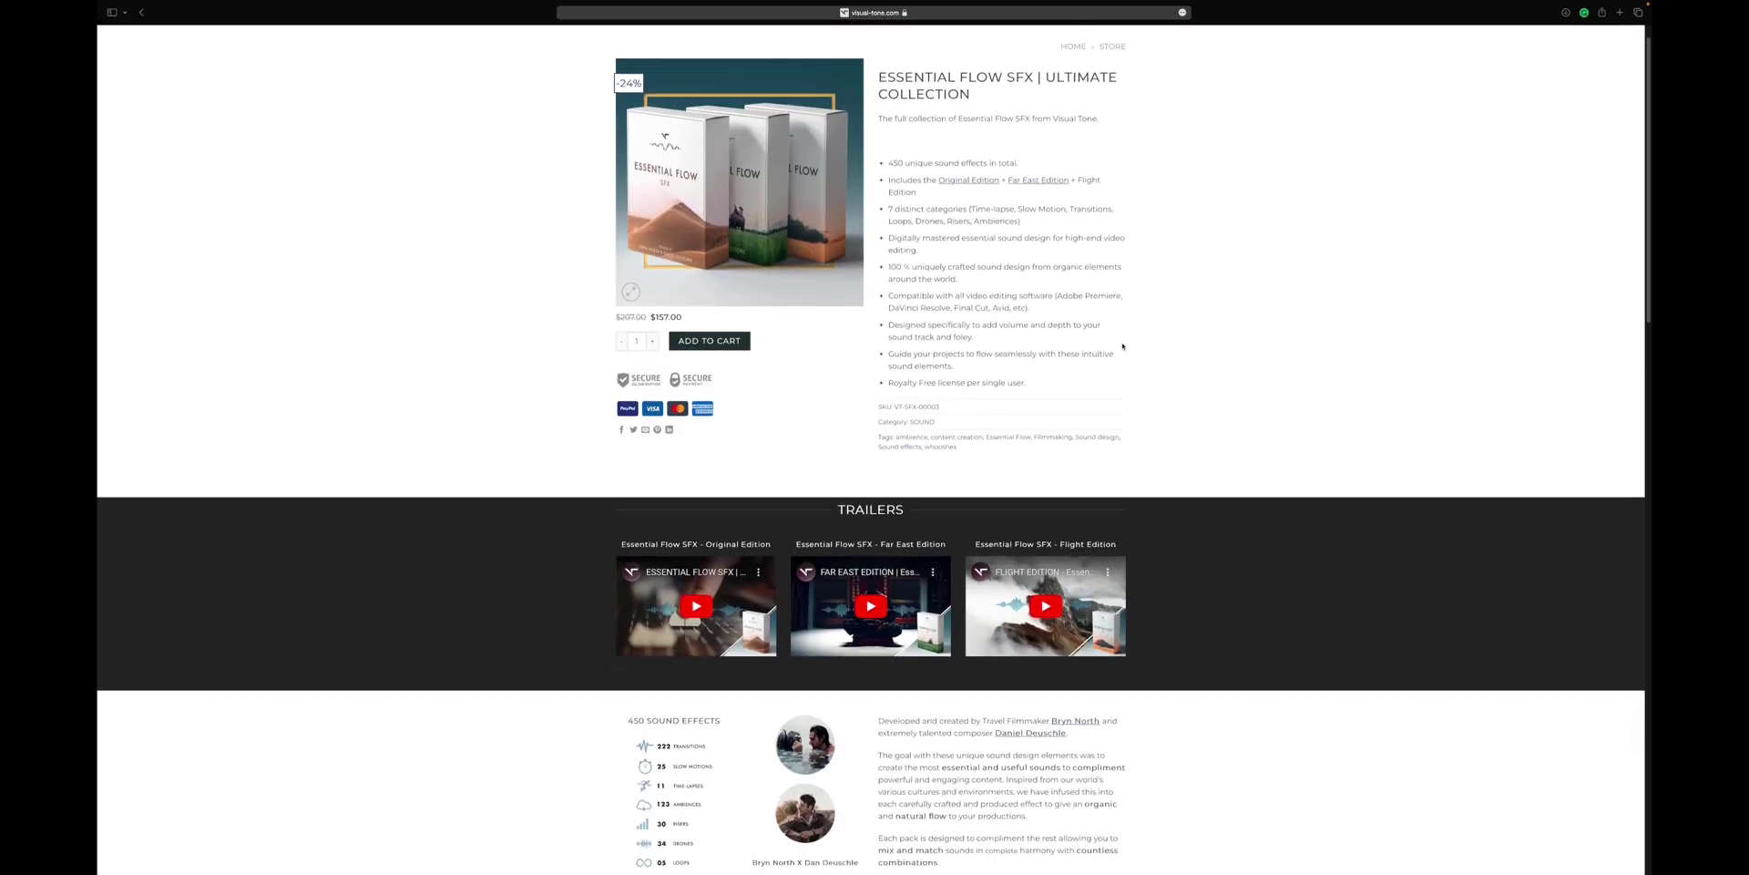
{"action": "scroll", "coordinate": [1122, 346], "scroll_direction": "down", "scroll_amount": 2}
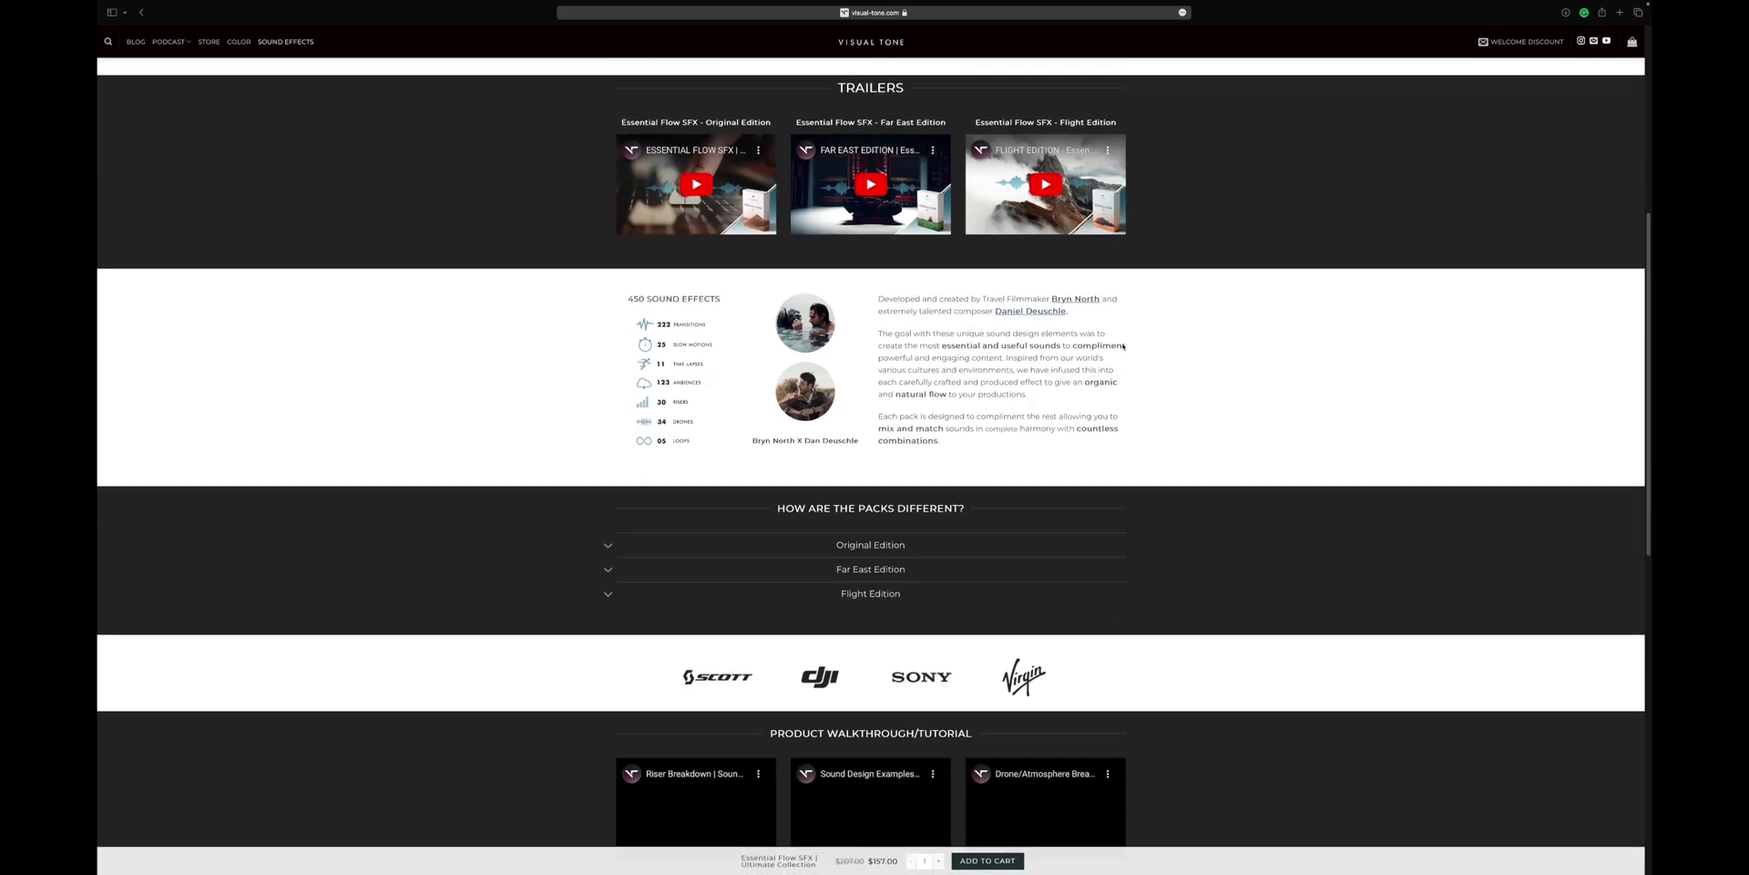
{"action": "scroll", "coordinate": [1122, 346], "scroll_direction": "down", "scroll_amount": 8}
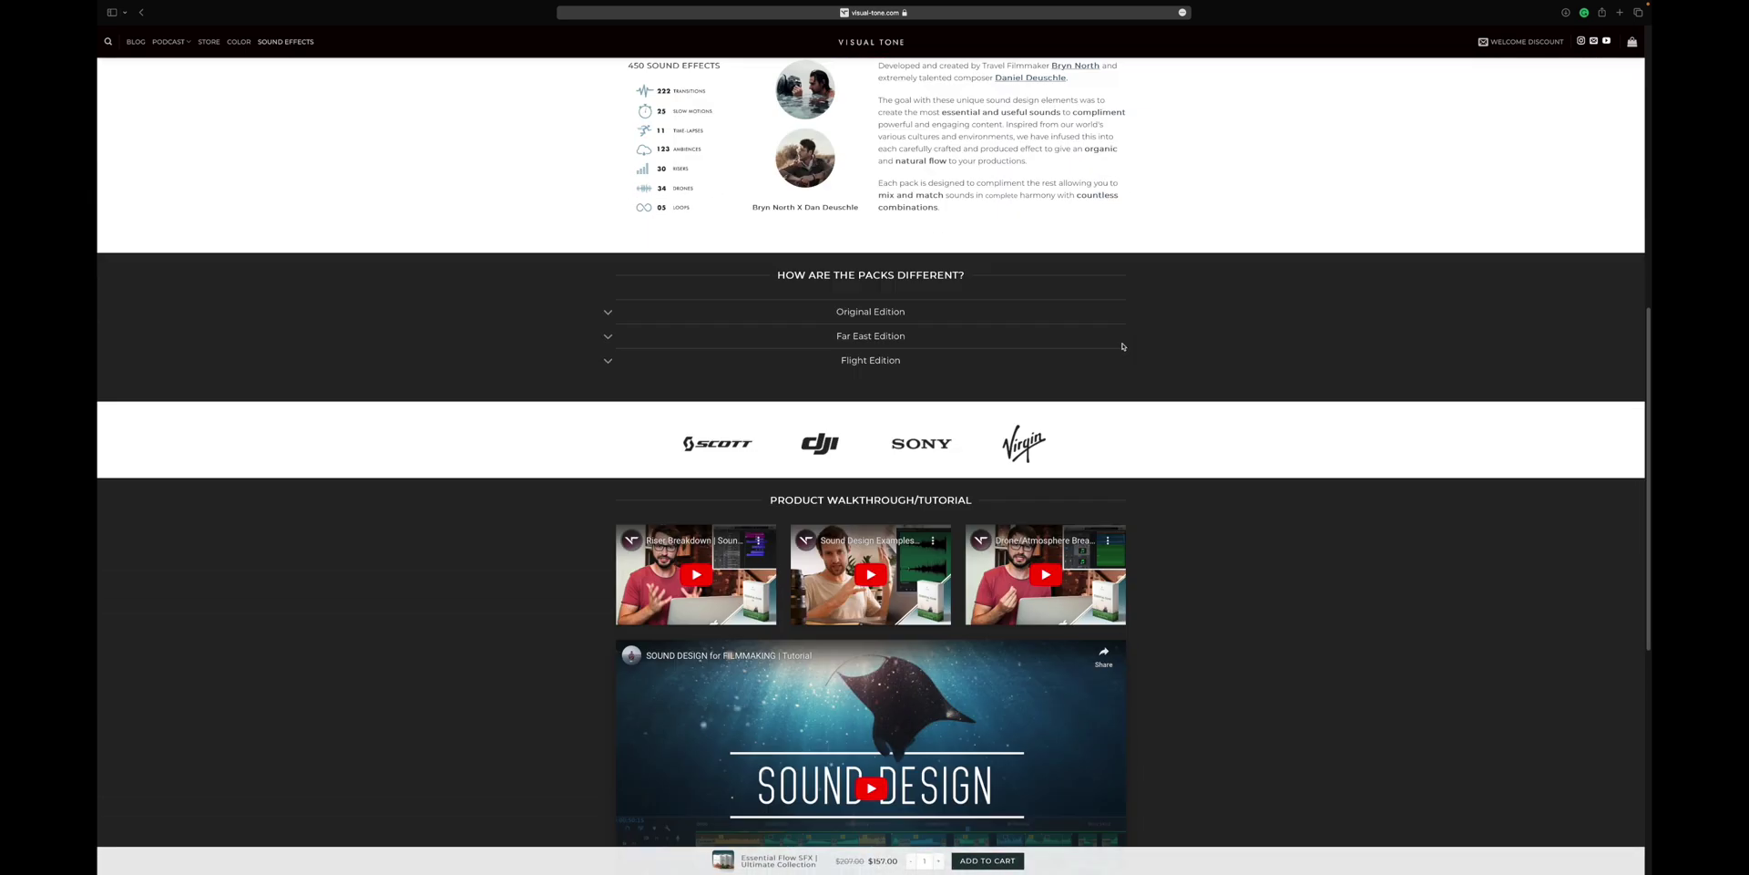
{"action": "scroll", "coordinate": [1122, 346], "scroll_direction": "down", "scroll_amount": 1}
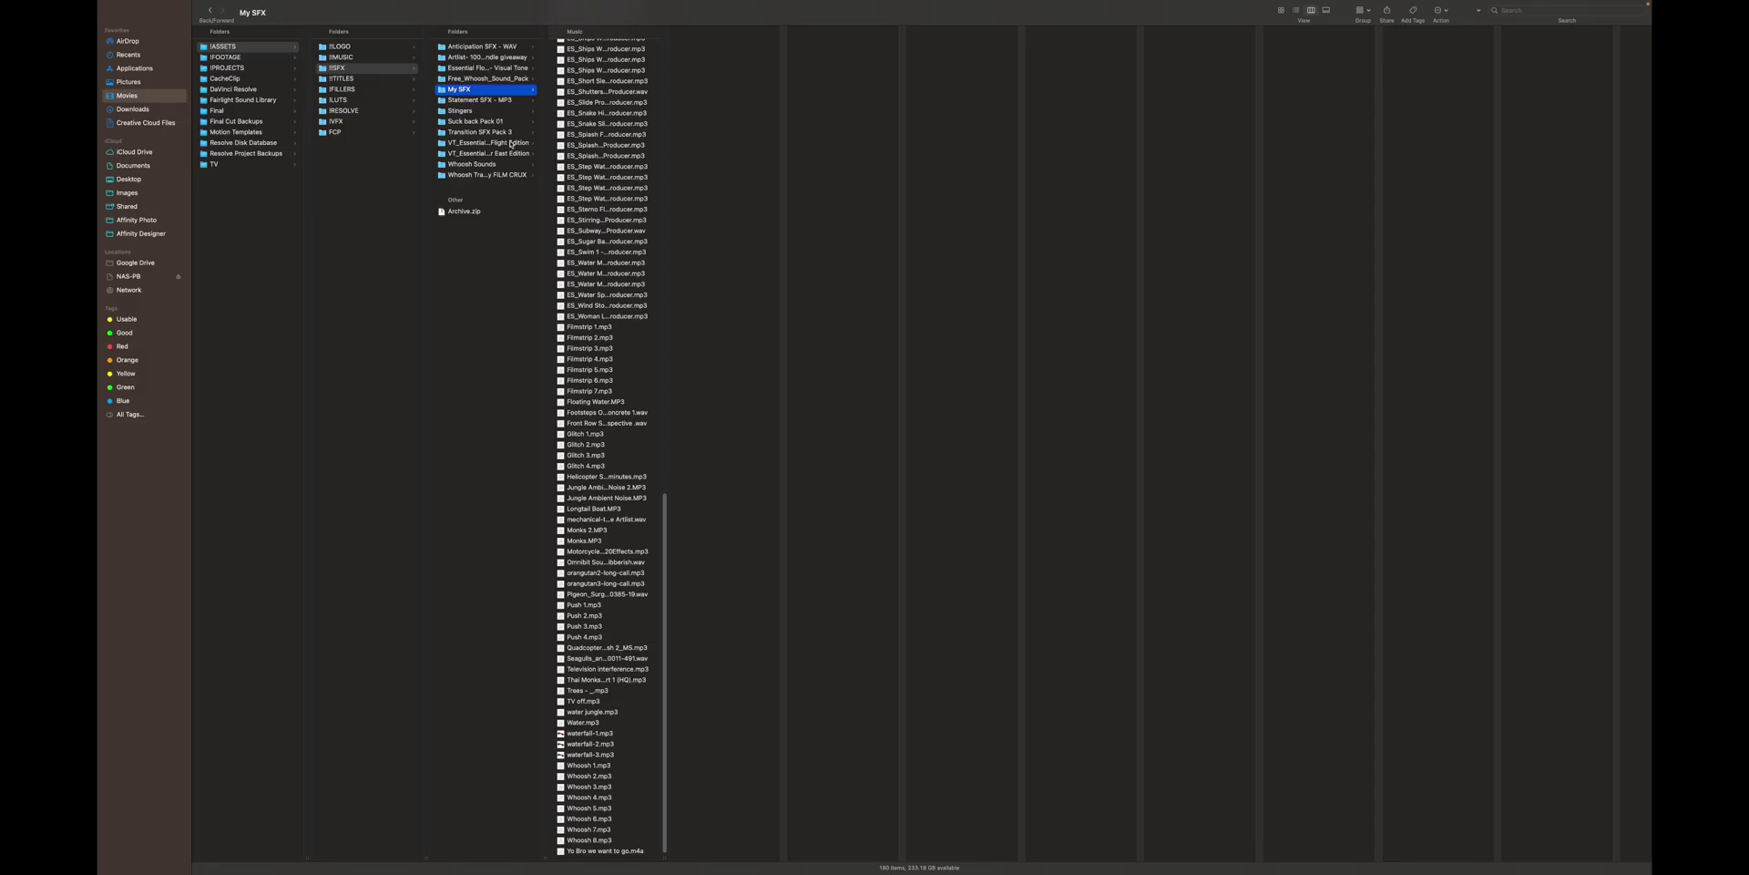
{"action": "left_click", "coordinate": [487, 142]}
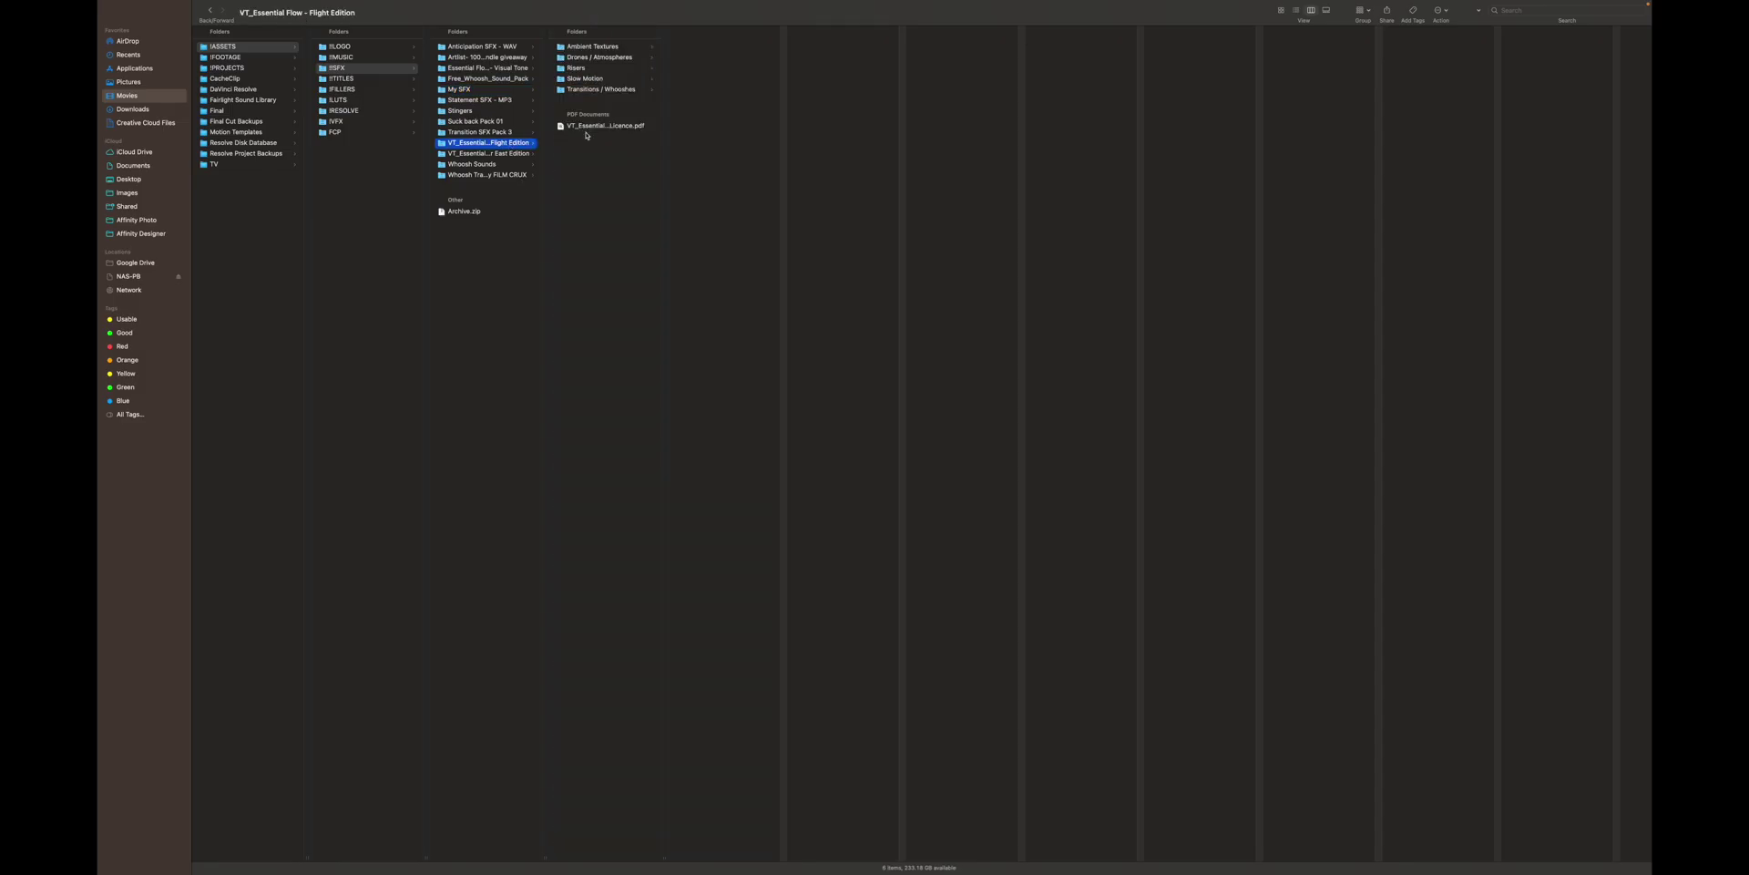
- Look through Drones / Atmospheres and Transitions / Whooshes, then open the Far East Edition folder
{"action": "left_click", "coordinate": [606, 61]}
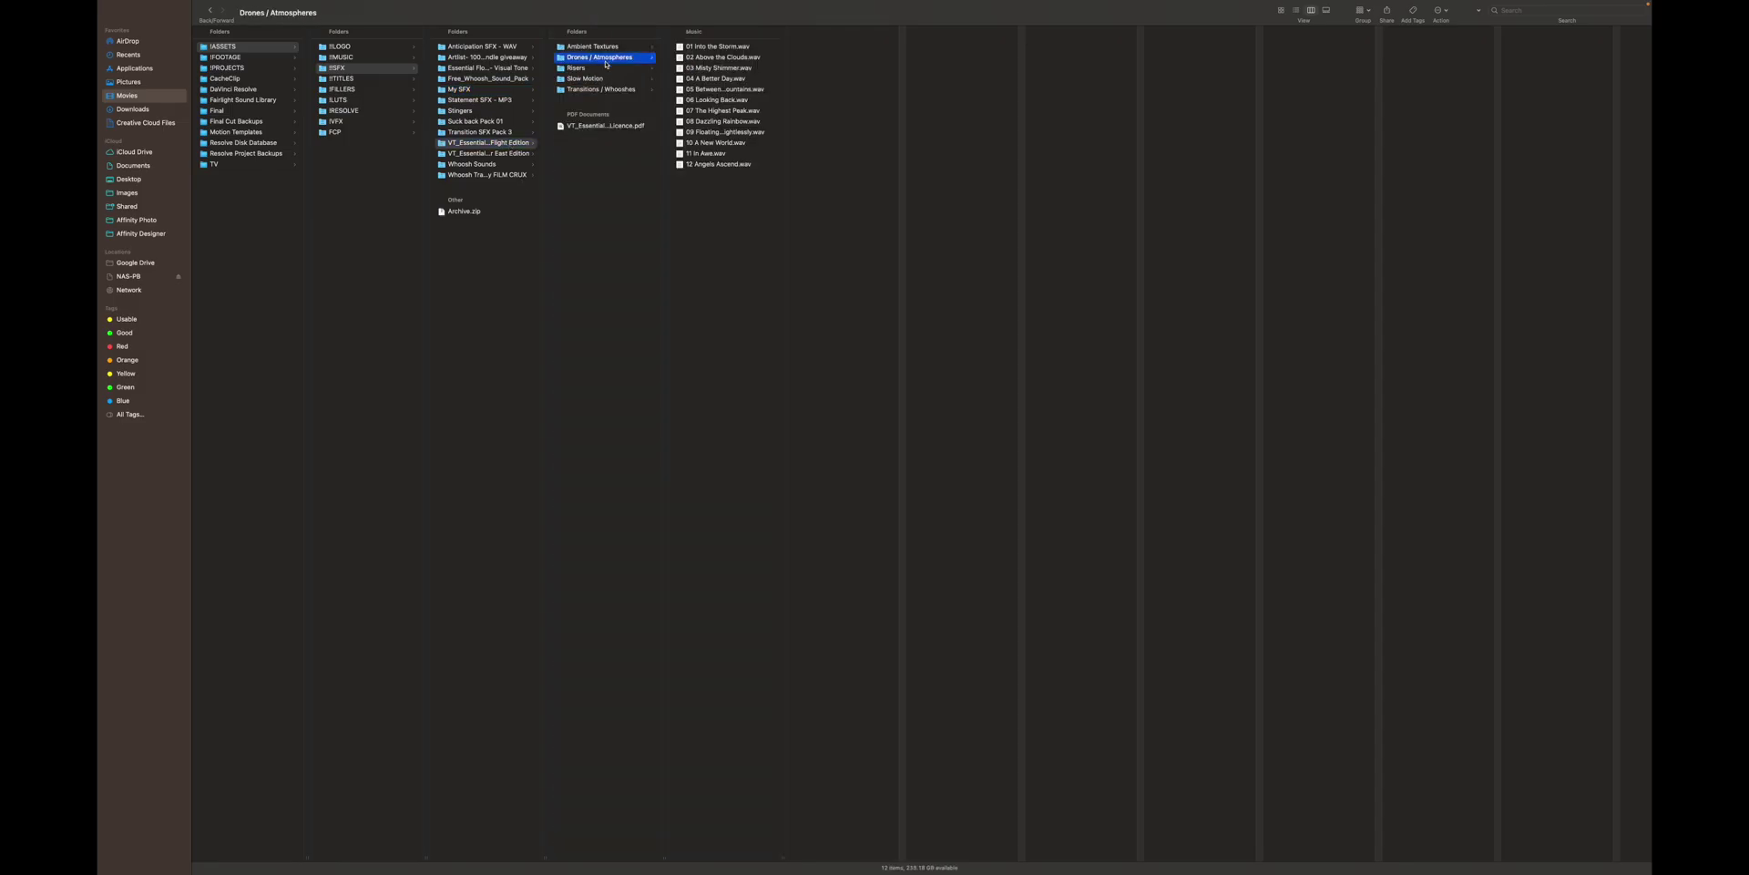
{"action": "left_click", "coordinate": [633, 88]}
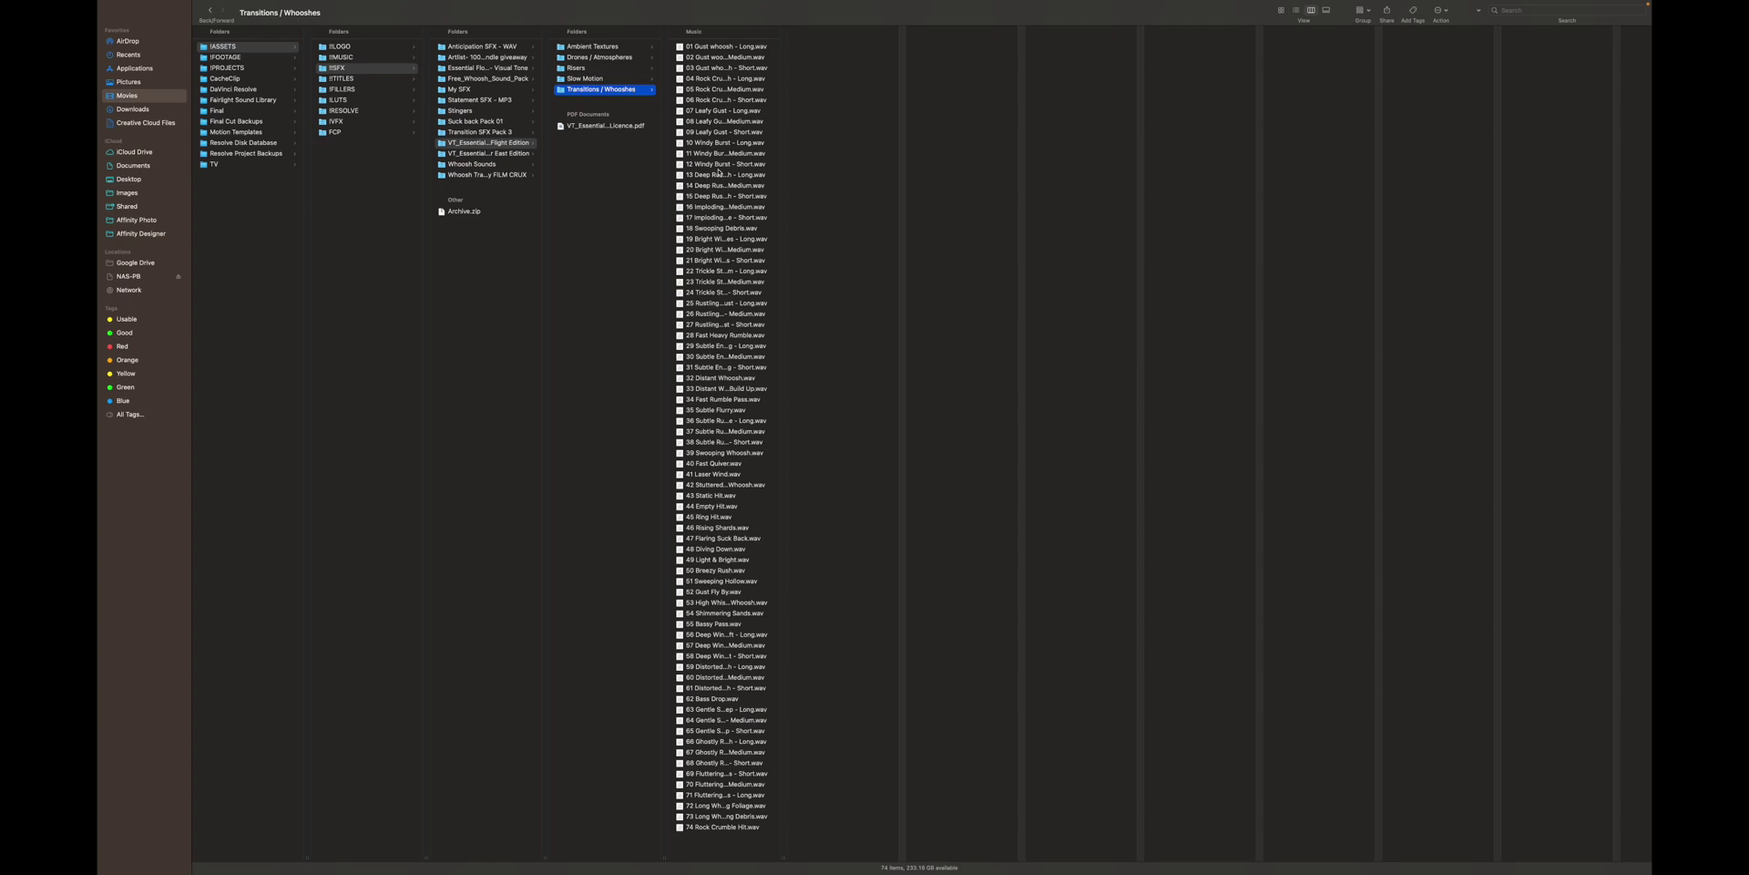
{"action": "left_click", "coordinate": [537, 153]}
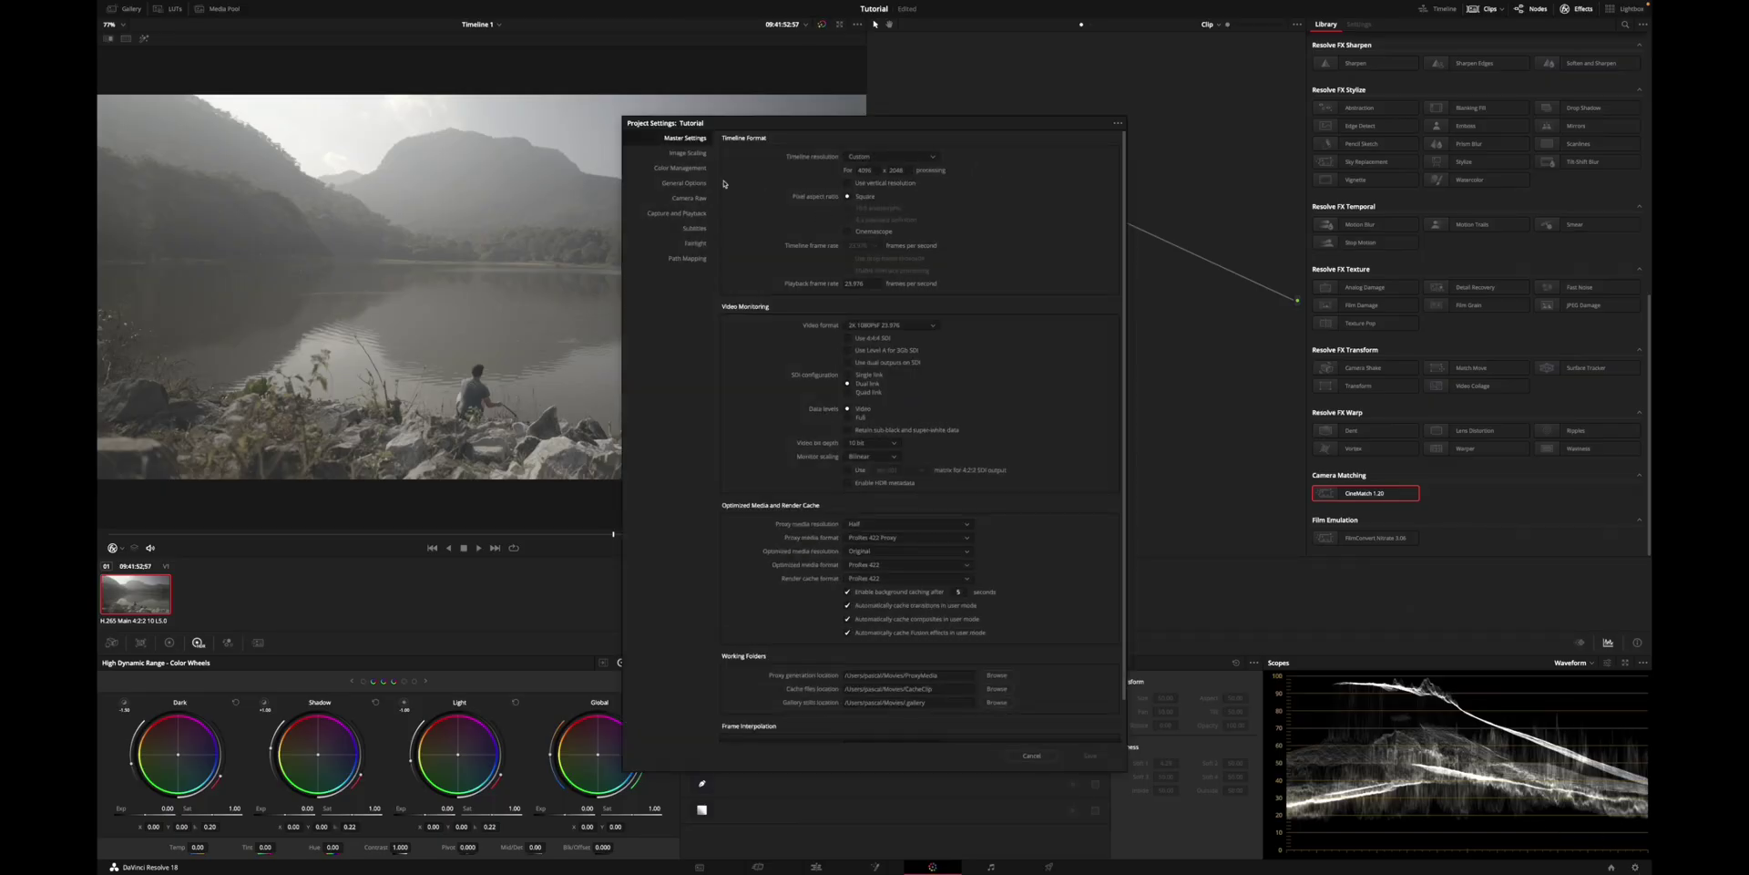
- Save color management as YRGB Color Managed, manual DaVinci Wide Gamut Intermediate, Rec.709-A output
{"action": "left_click", "coordinate": [678, 169]}
{"action": "left_click", "coordinate": [872, 157]}
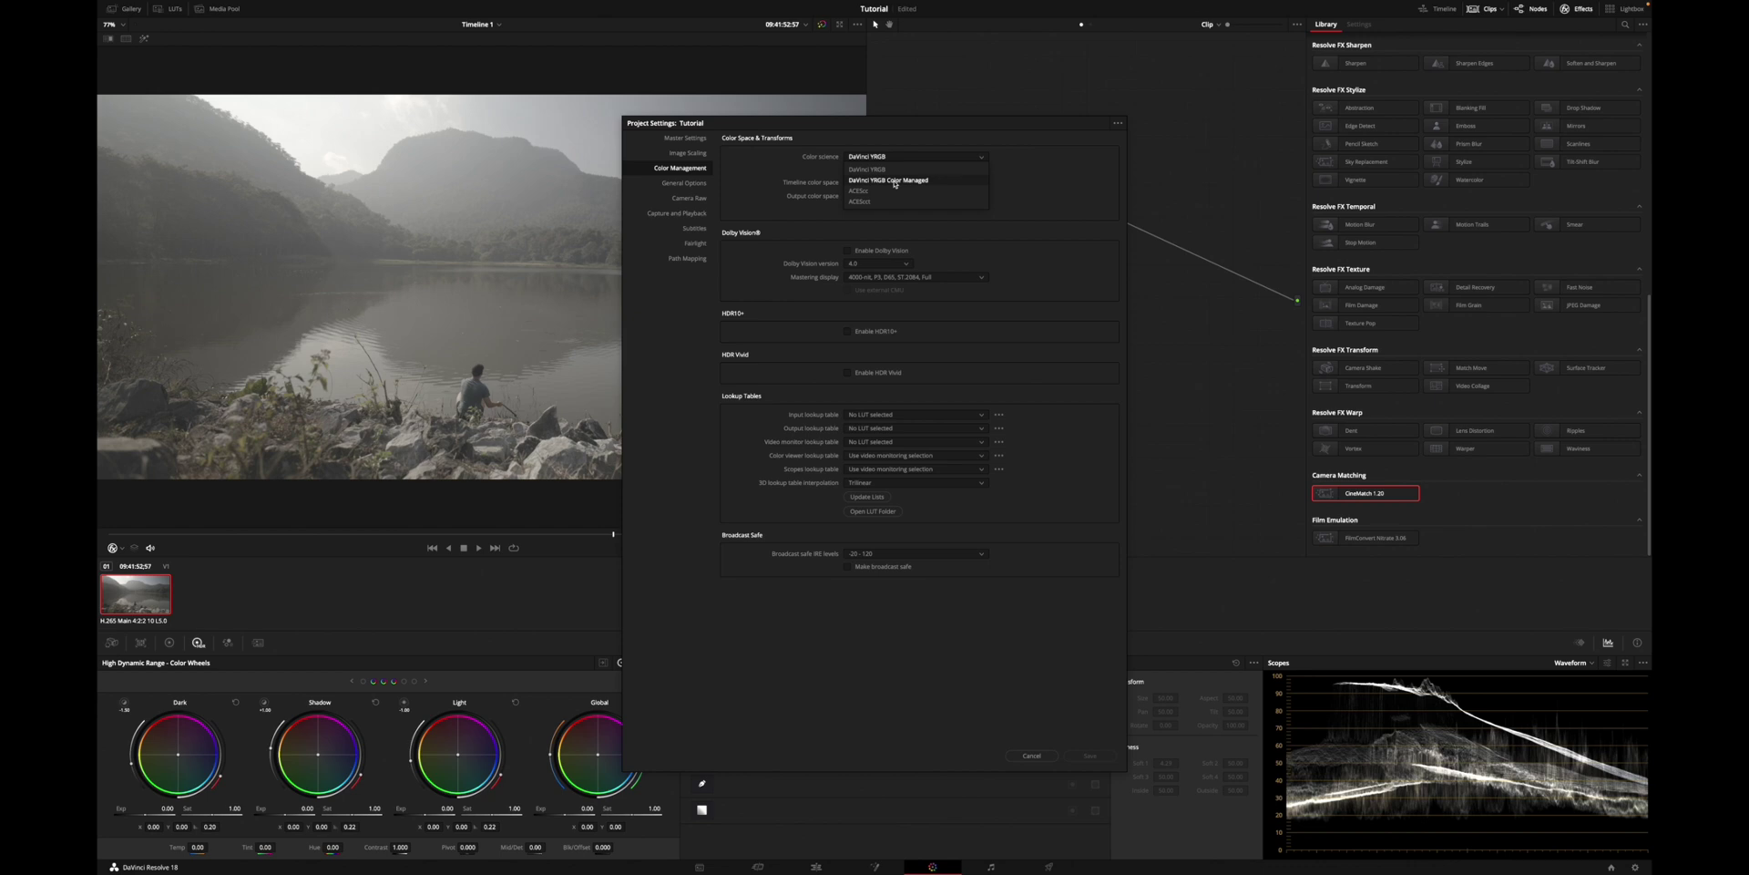
{"action": "left_click", "coordinate": [895, 180]}
{"action": "left_click", "coordinate": [846, 170]}
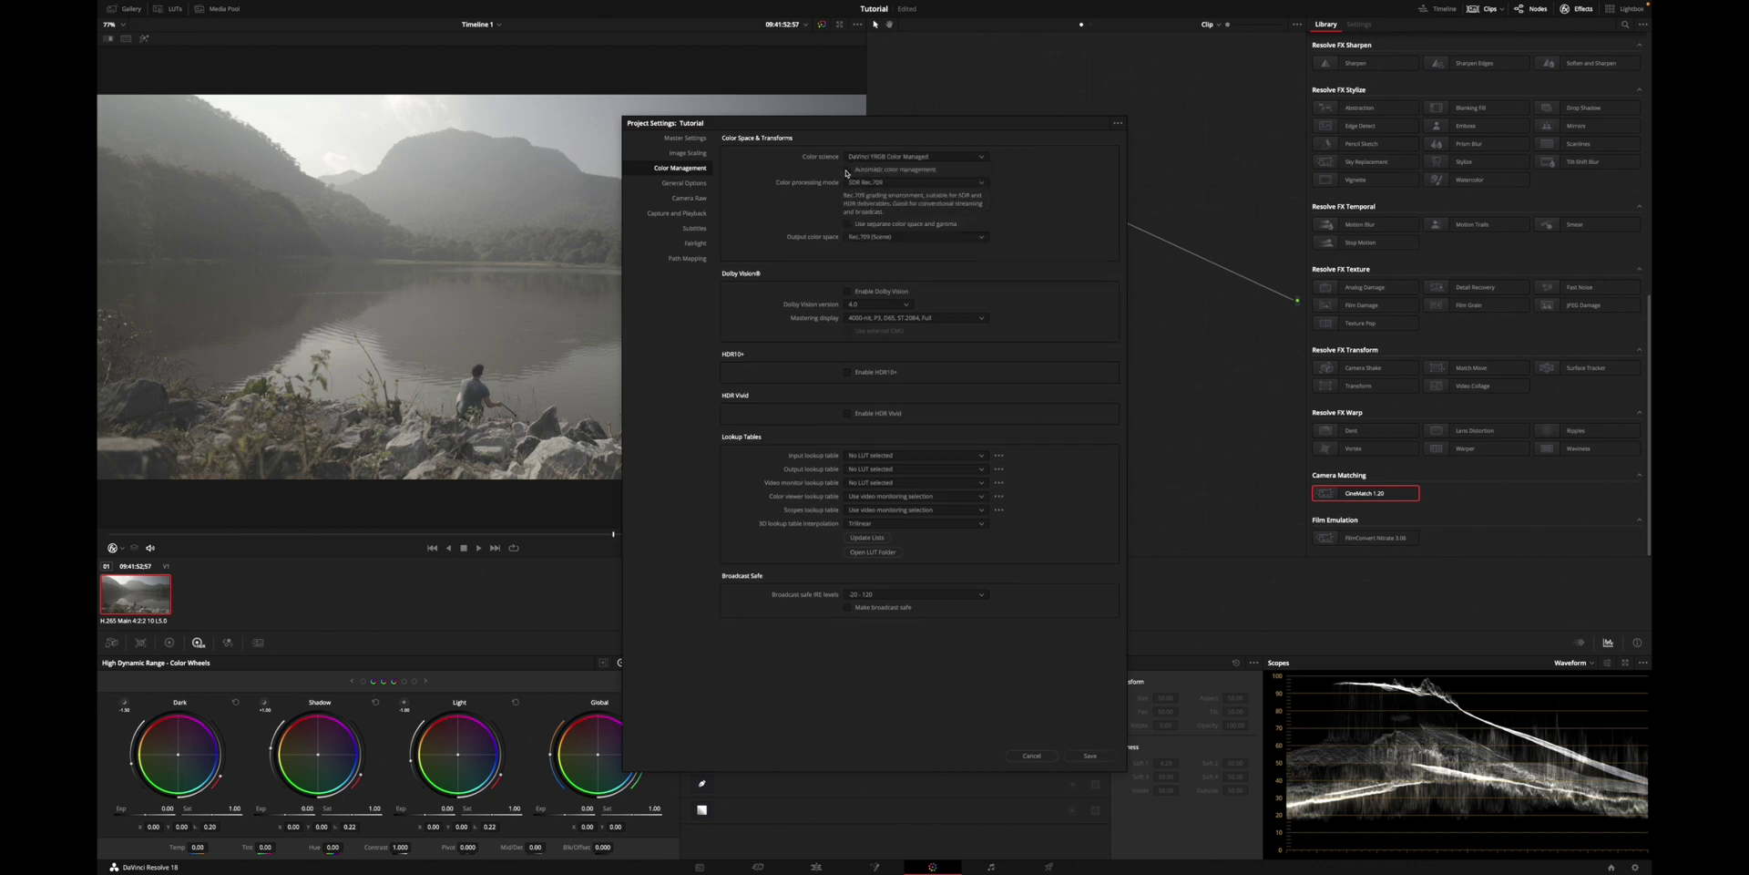
{"action": "left_click", "coordinate": [867, 183]}
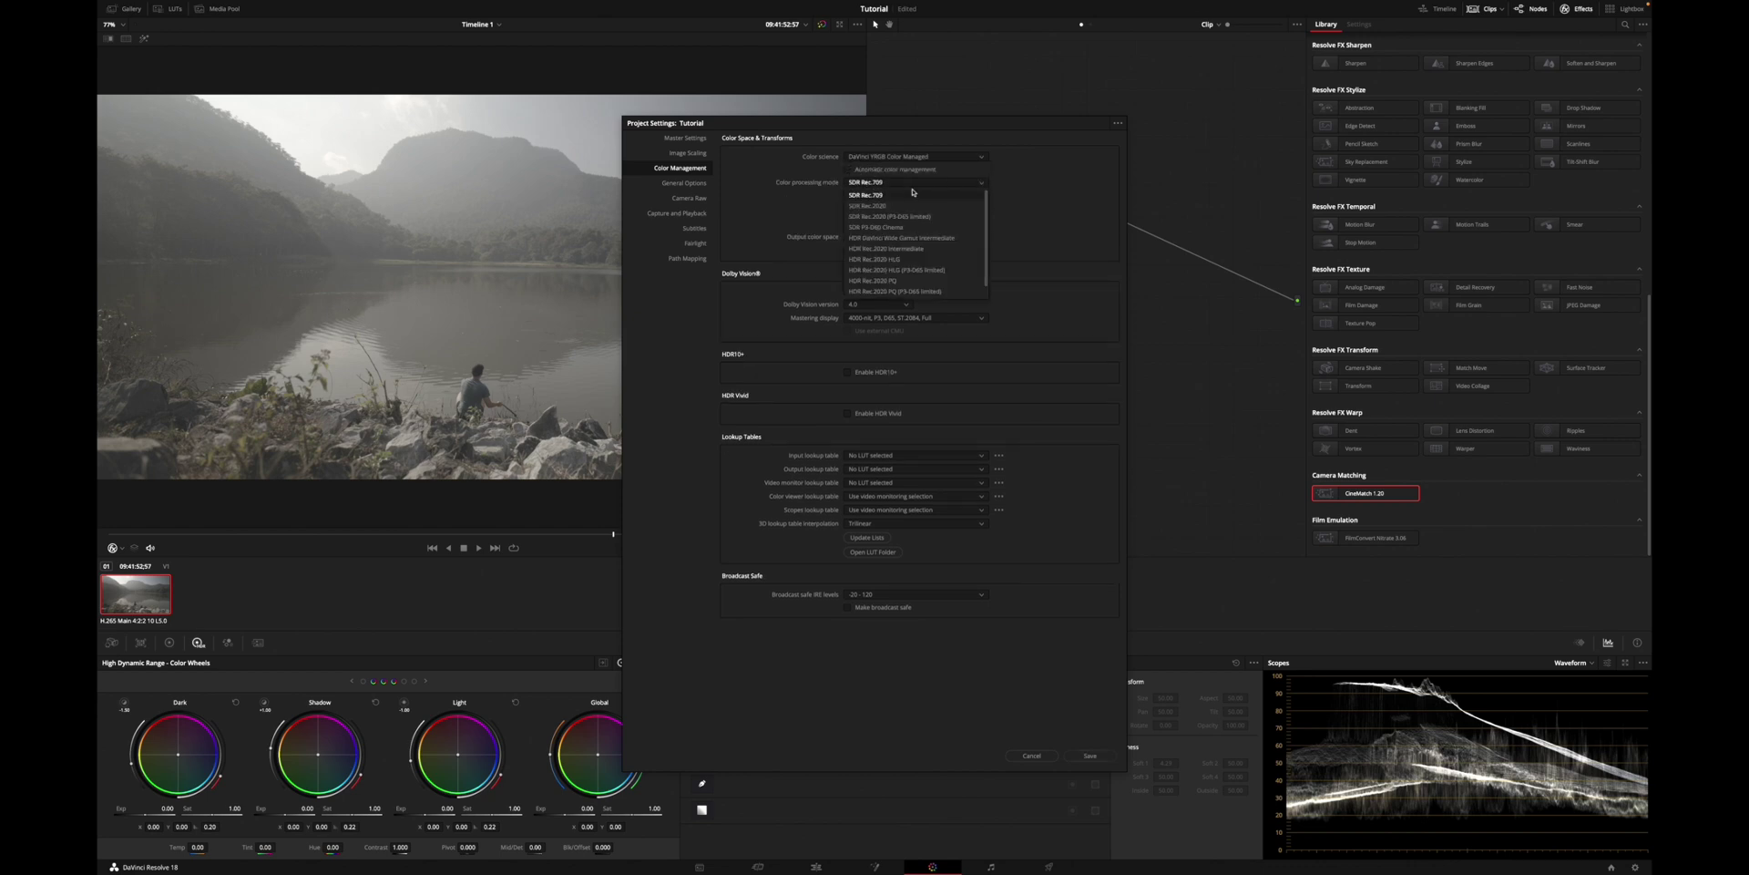
{"action": "left_click", "coordinate": [948, 238]}
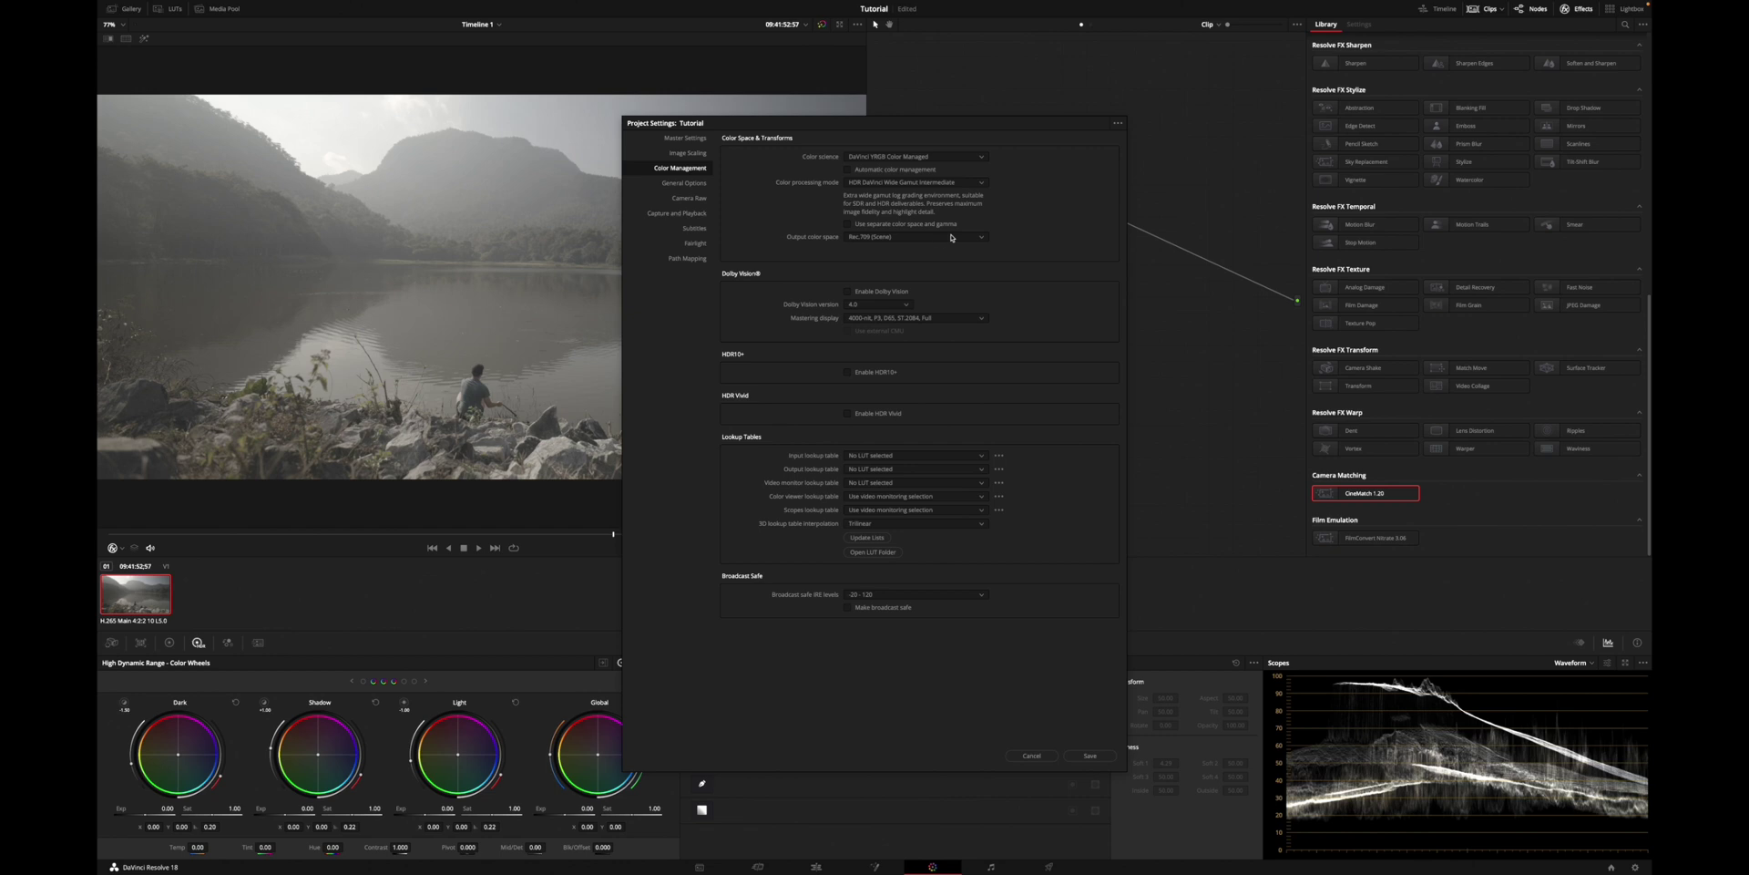
{"action": "left_click", "coordinate": [908, 238]}
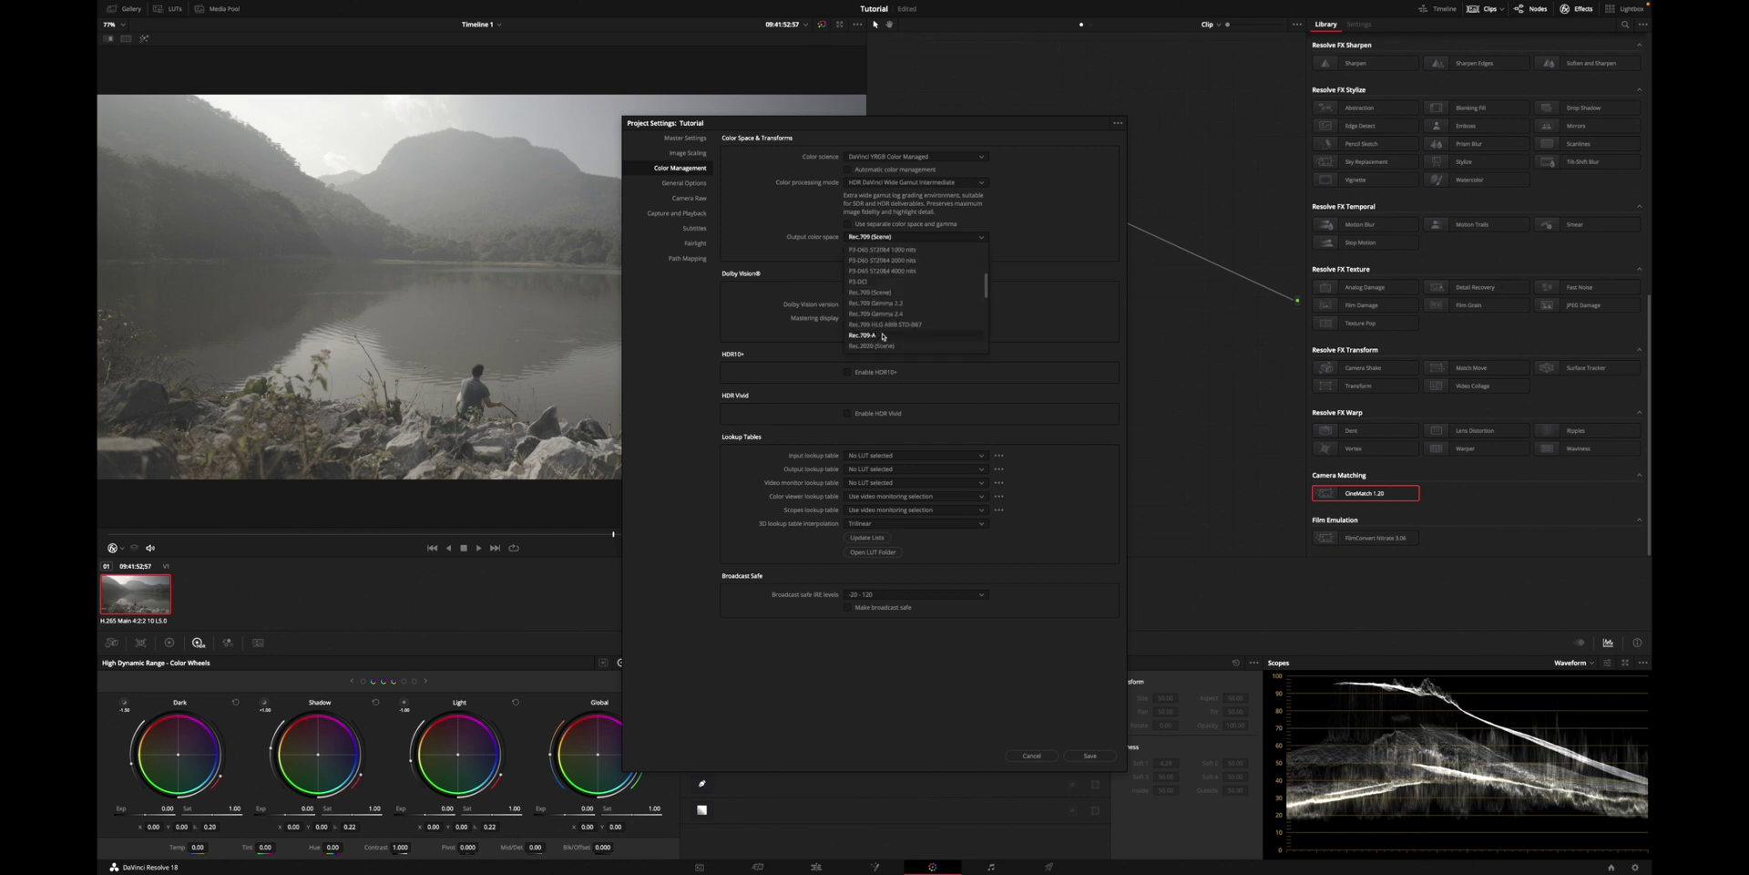
{"action": "left_click", "coordinate": [883, 336]}
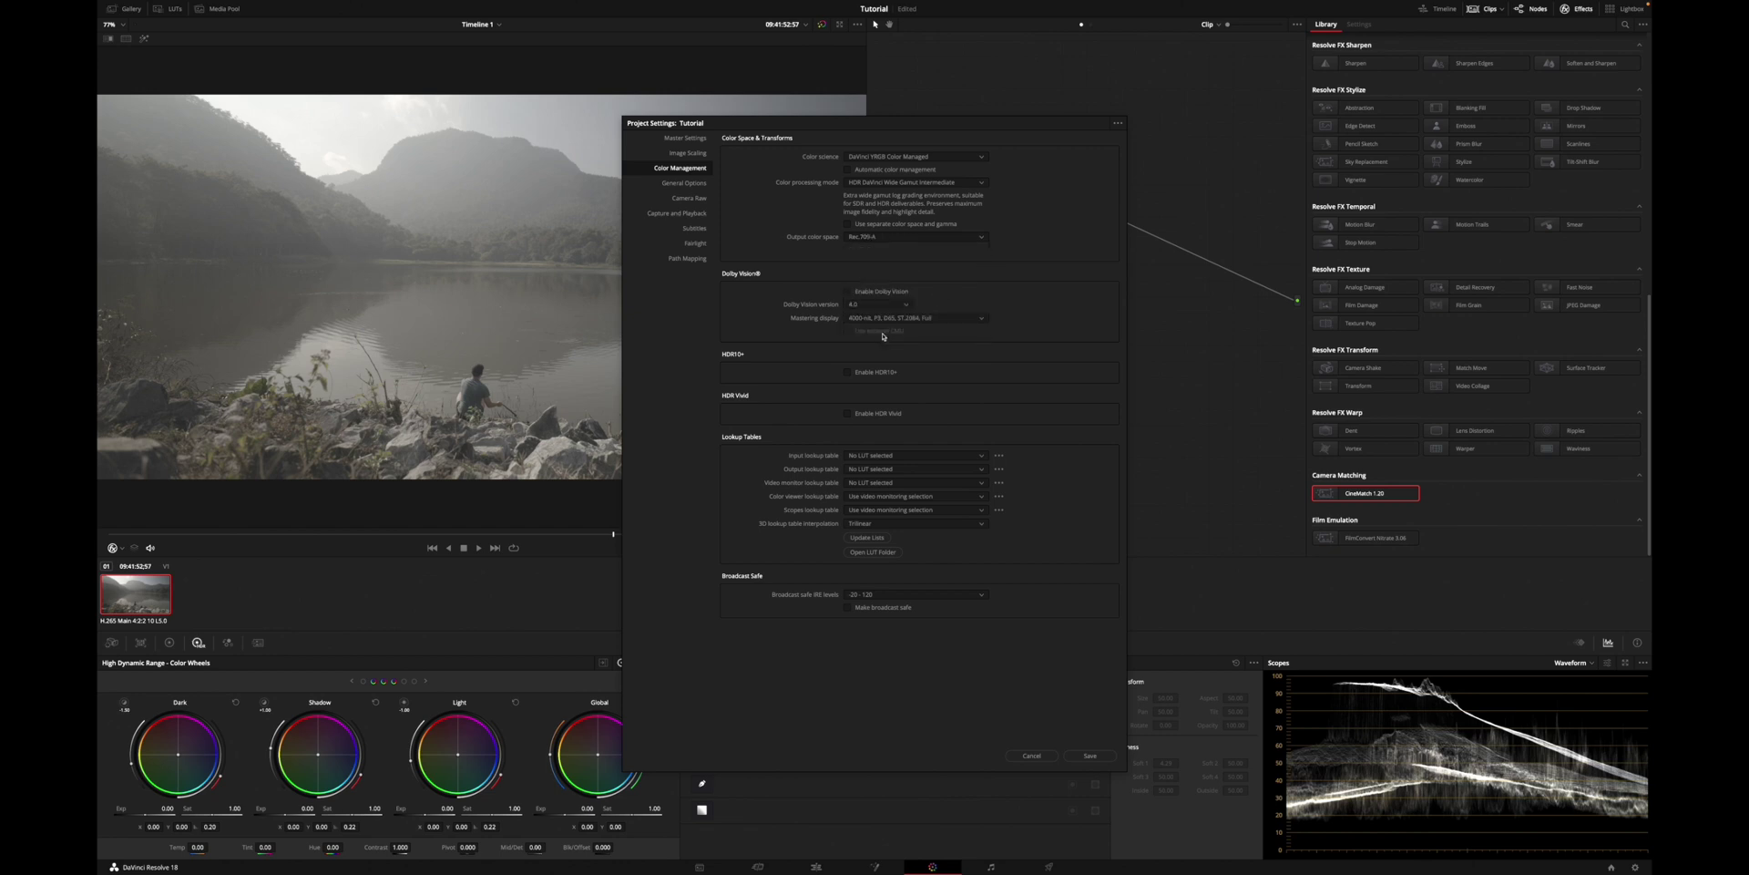
{"action": "left_click", "coordinate": [1101, 755]}
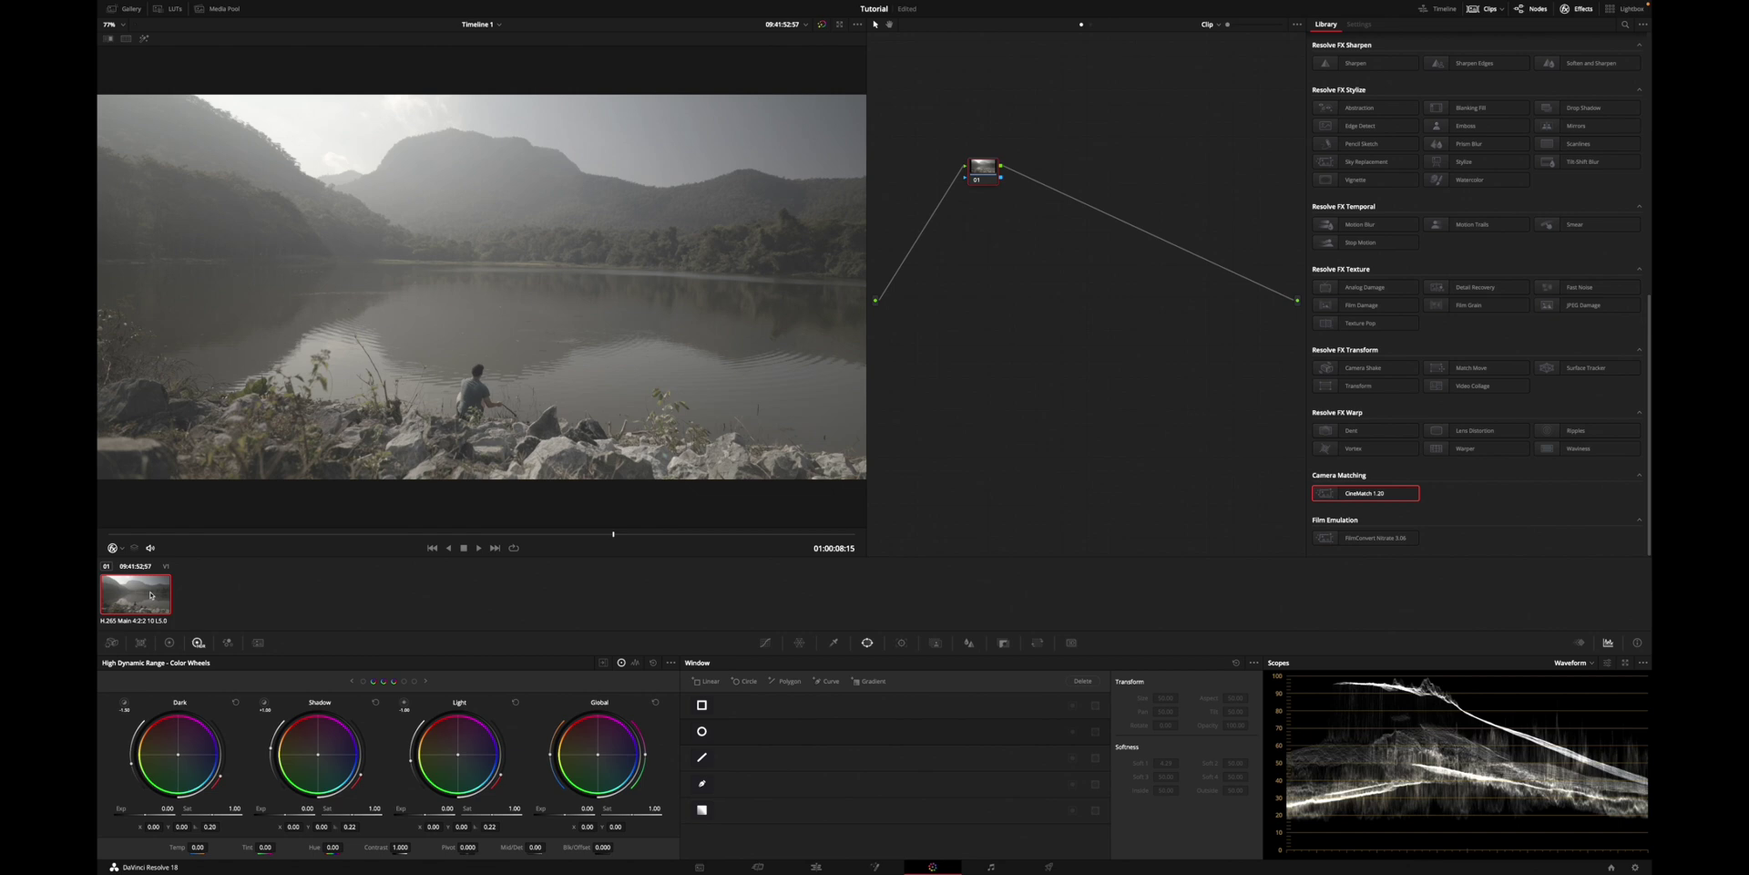
- Assign the lakeside clip the Canon Cinema Gamut/Canon Log 3 input color space
{"action": "right_click", "coordinate": [151, 594]}
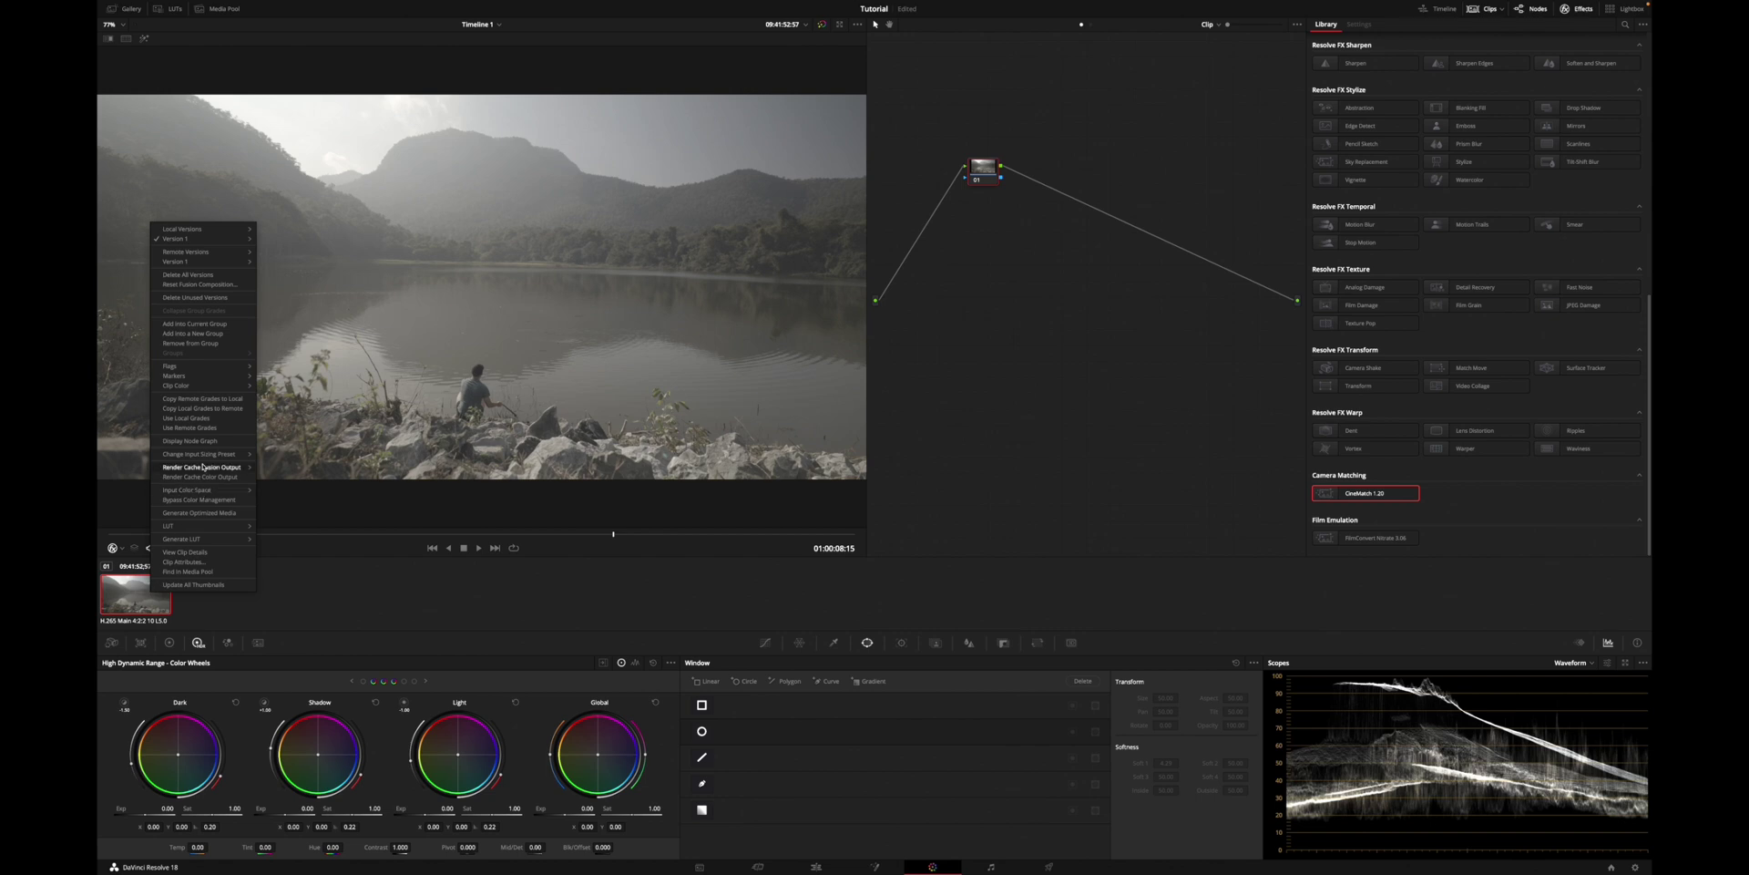
{"action": "mouse_move", "coordinate": [224, 494]}
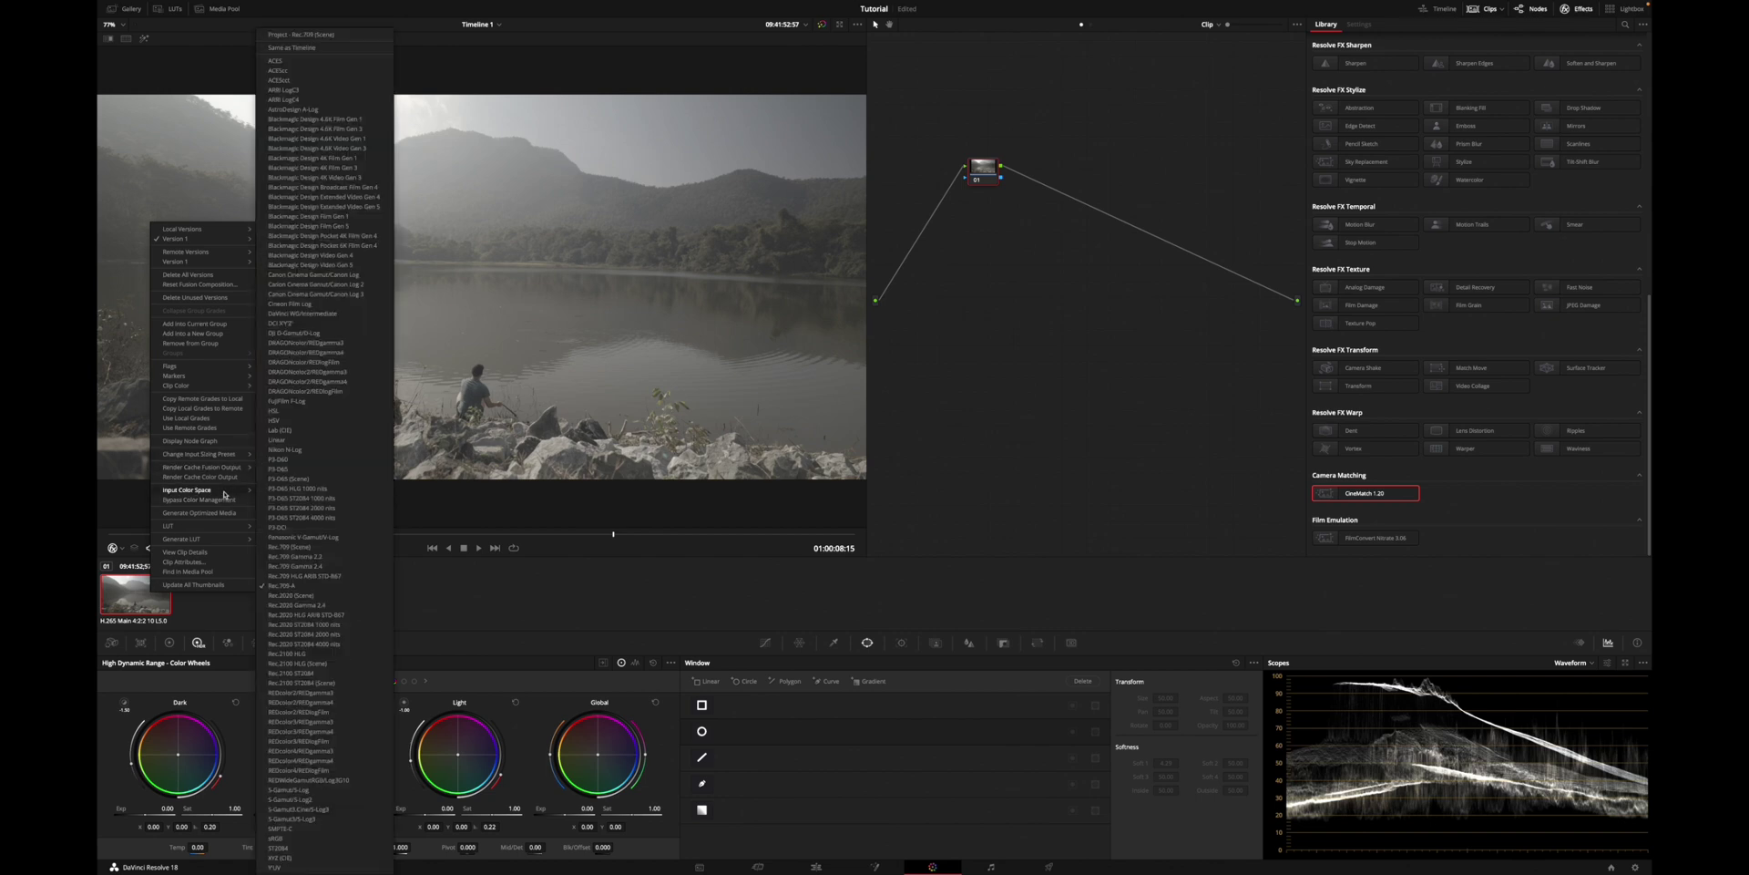
{"action": "left_click", "coordinate": [368, 296]}
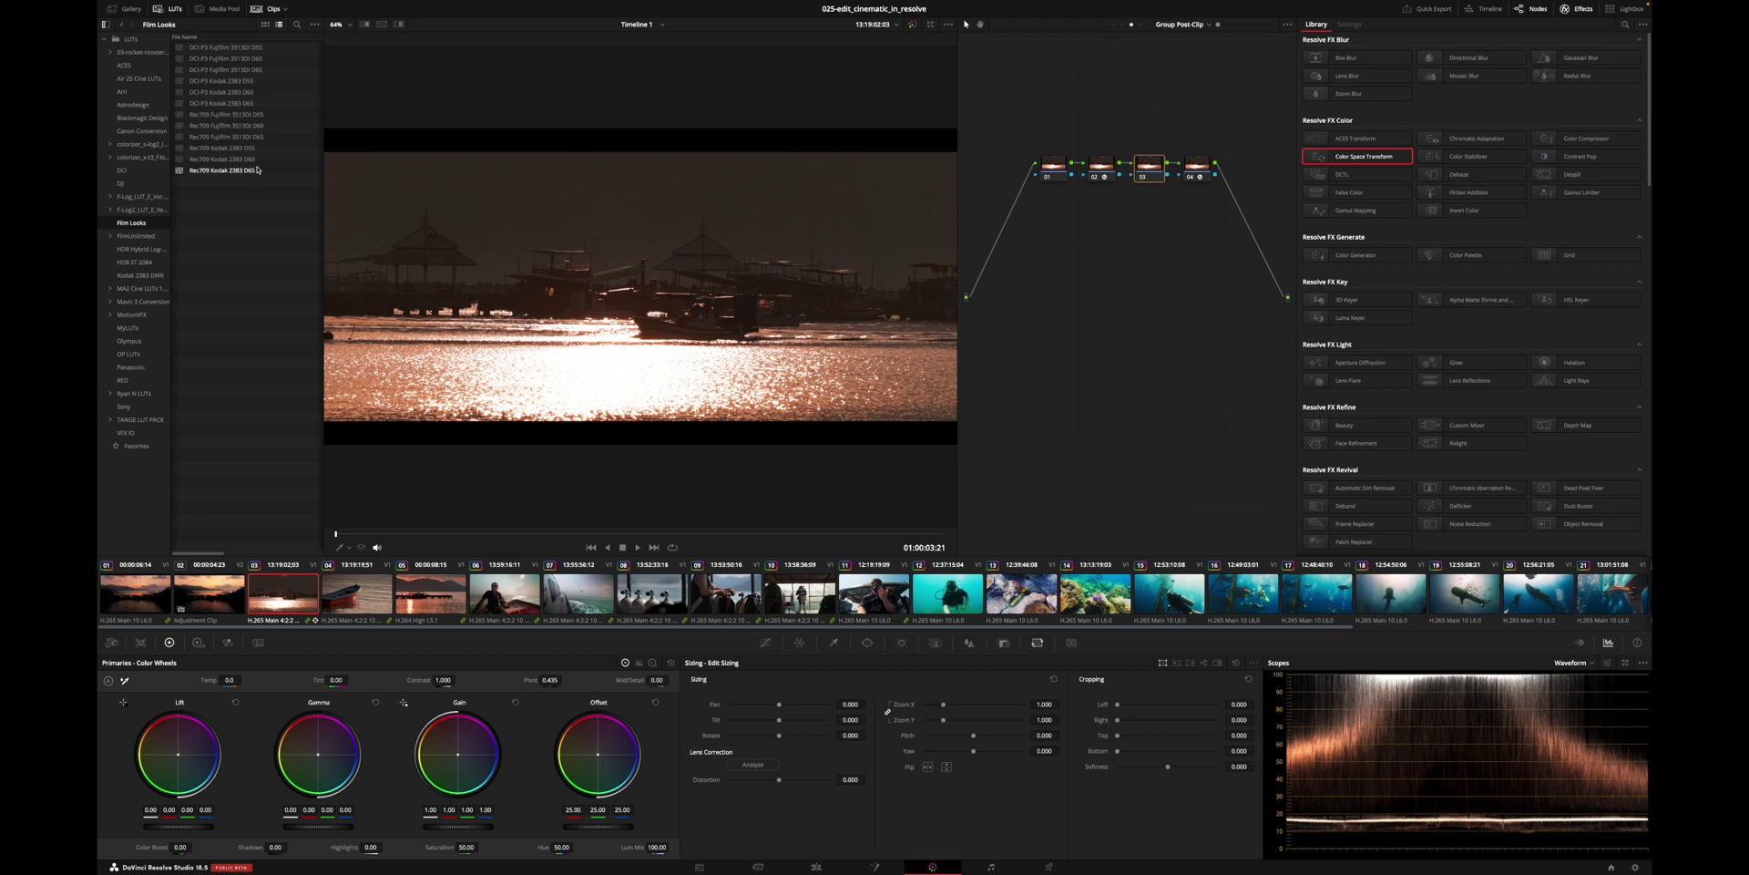
- Apply the Rec709 Kodak 2383 D55 LUT to node 03 and add a DaVinci Intermediate-gamma transform on node 02
{"action": "left_click_drag", "start_coordinate": [254, 154], "coordinate": [1100, 166]}
{"action": "left_click", "coordinate": [176, 8]}
{"action": "left_click", "coordinate": [1422, 80]}
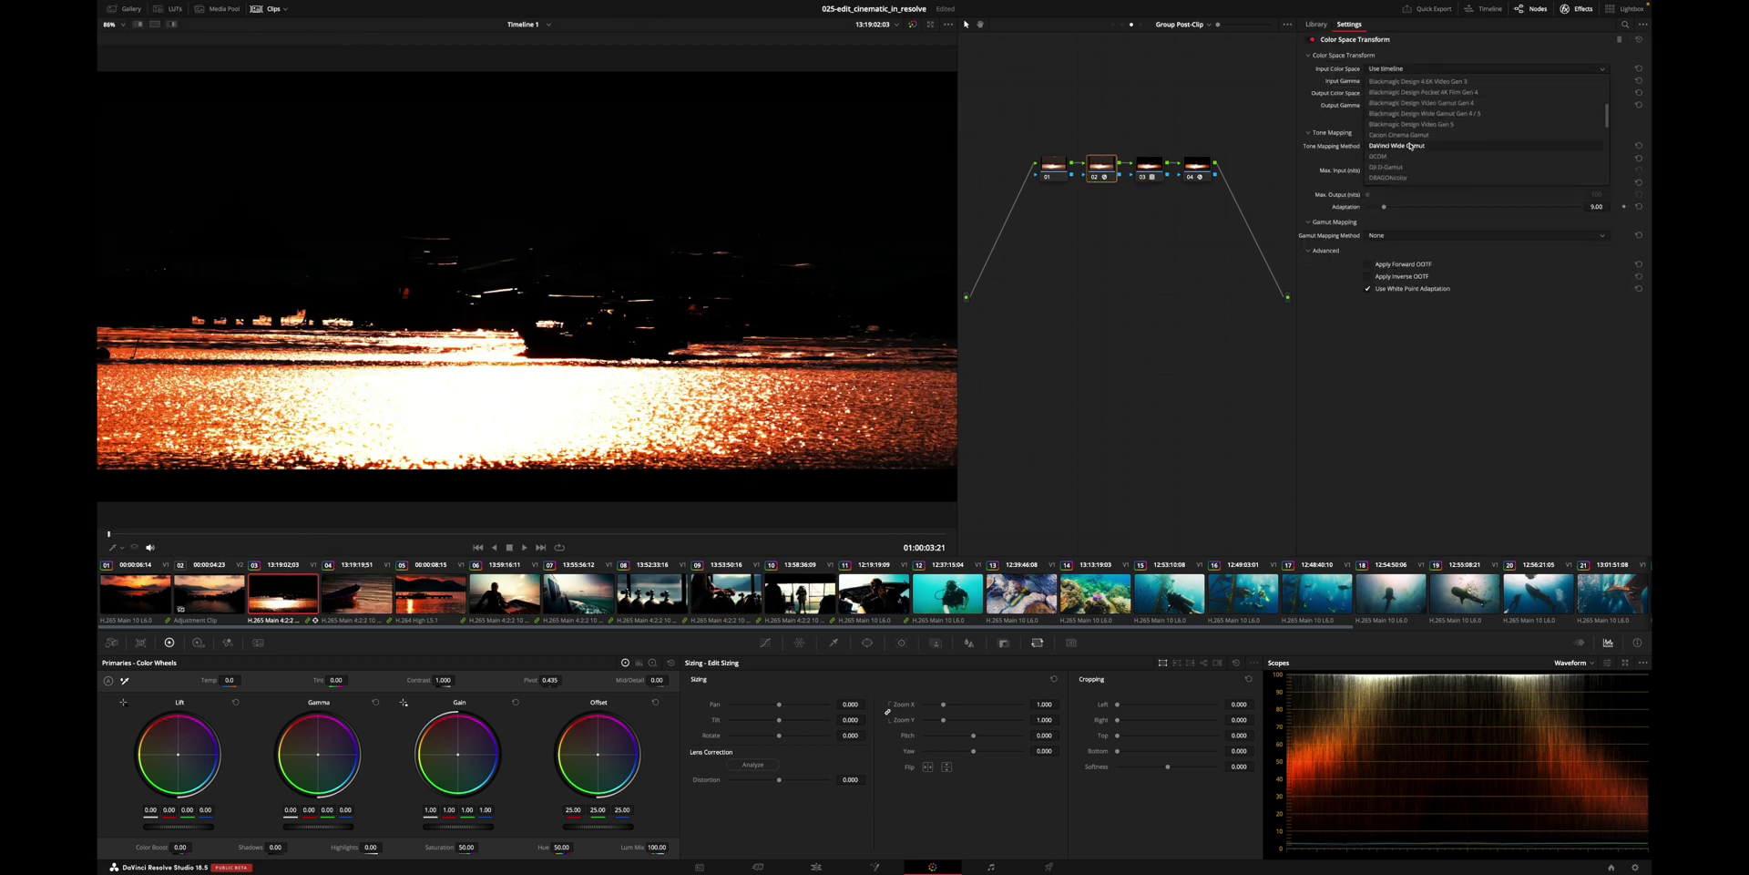
{"action": "scroll", "coordinate": [1424, 137], "scroll_direction": "down", "scroll_amount": 3}
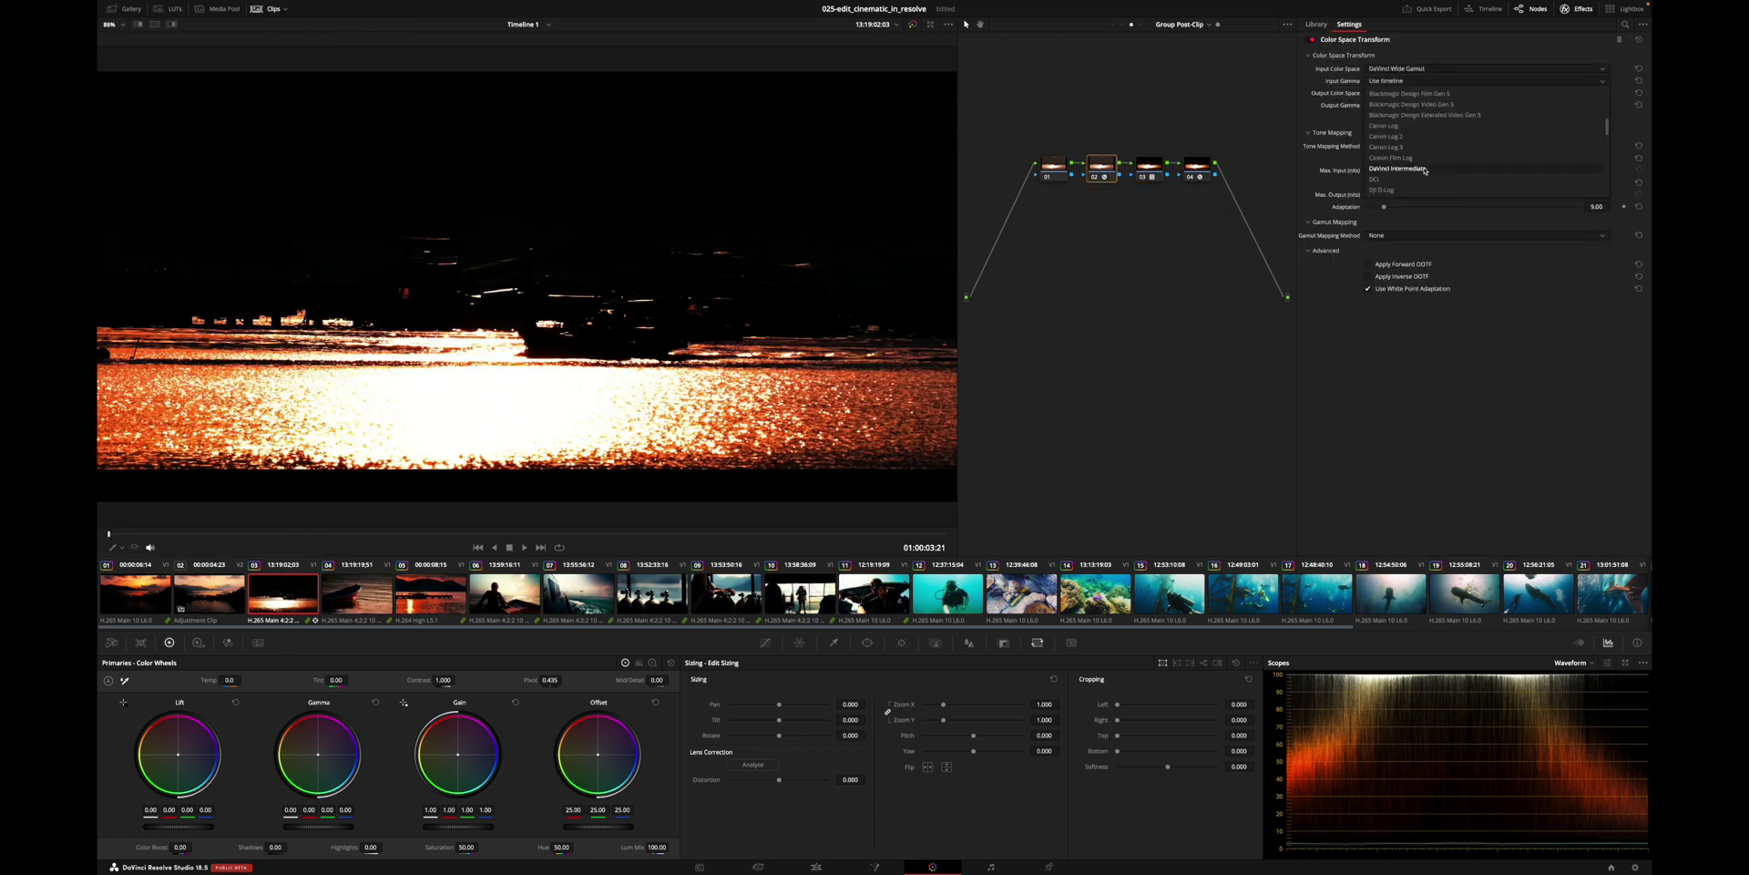
{"action": "left_click", "coordinate": [1408, 168]}
- Set a Rec.709 Gamma 2.4 to DaVinci Wide Gamut transform, then apply the saved Kodak PowerGrade
{"action": "left_click", "coordinate": [1385, 93]}
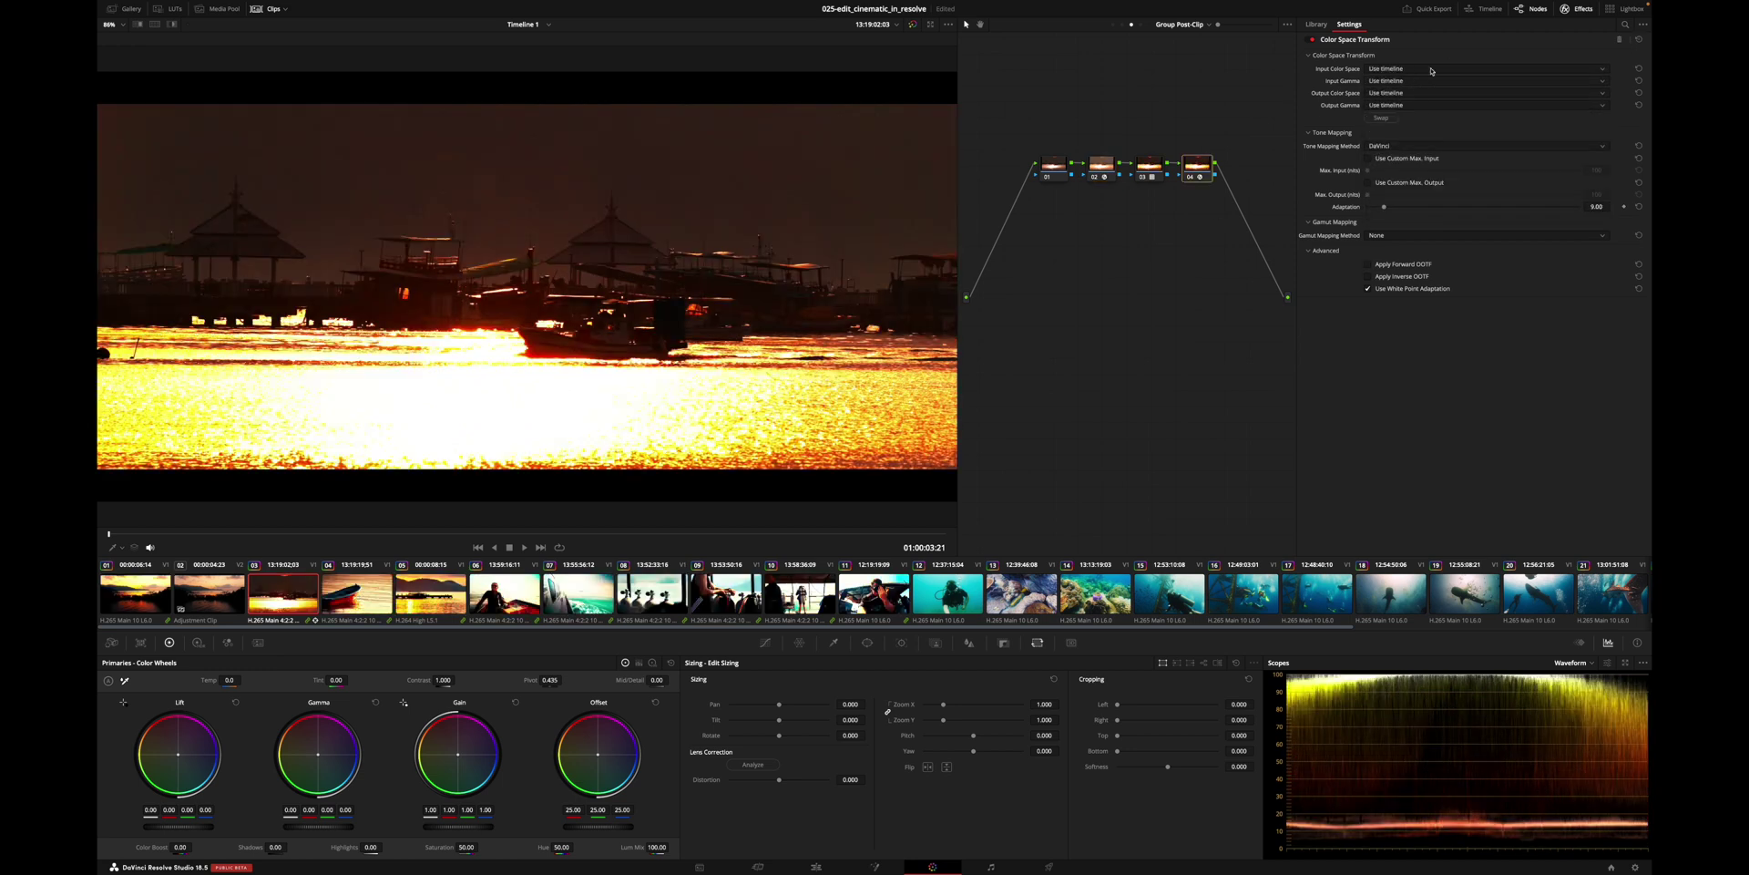
{"action": "left_click", "coordinate": [1430, 70]}
{"action": "left_click", "coordinate": [1398, 150]}
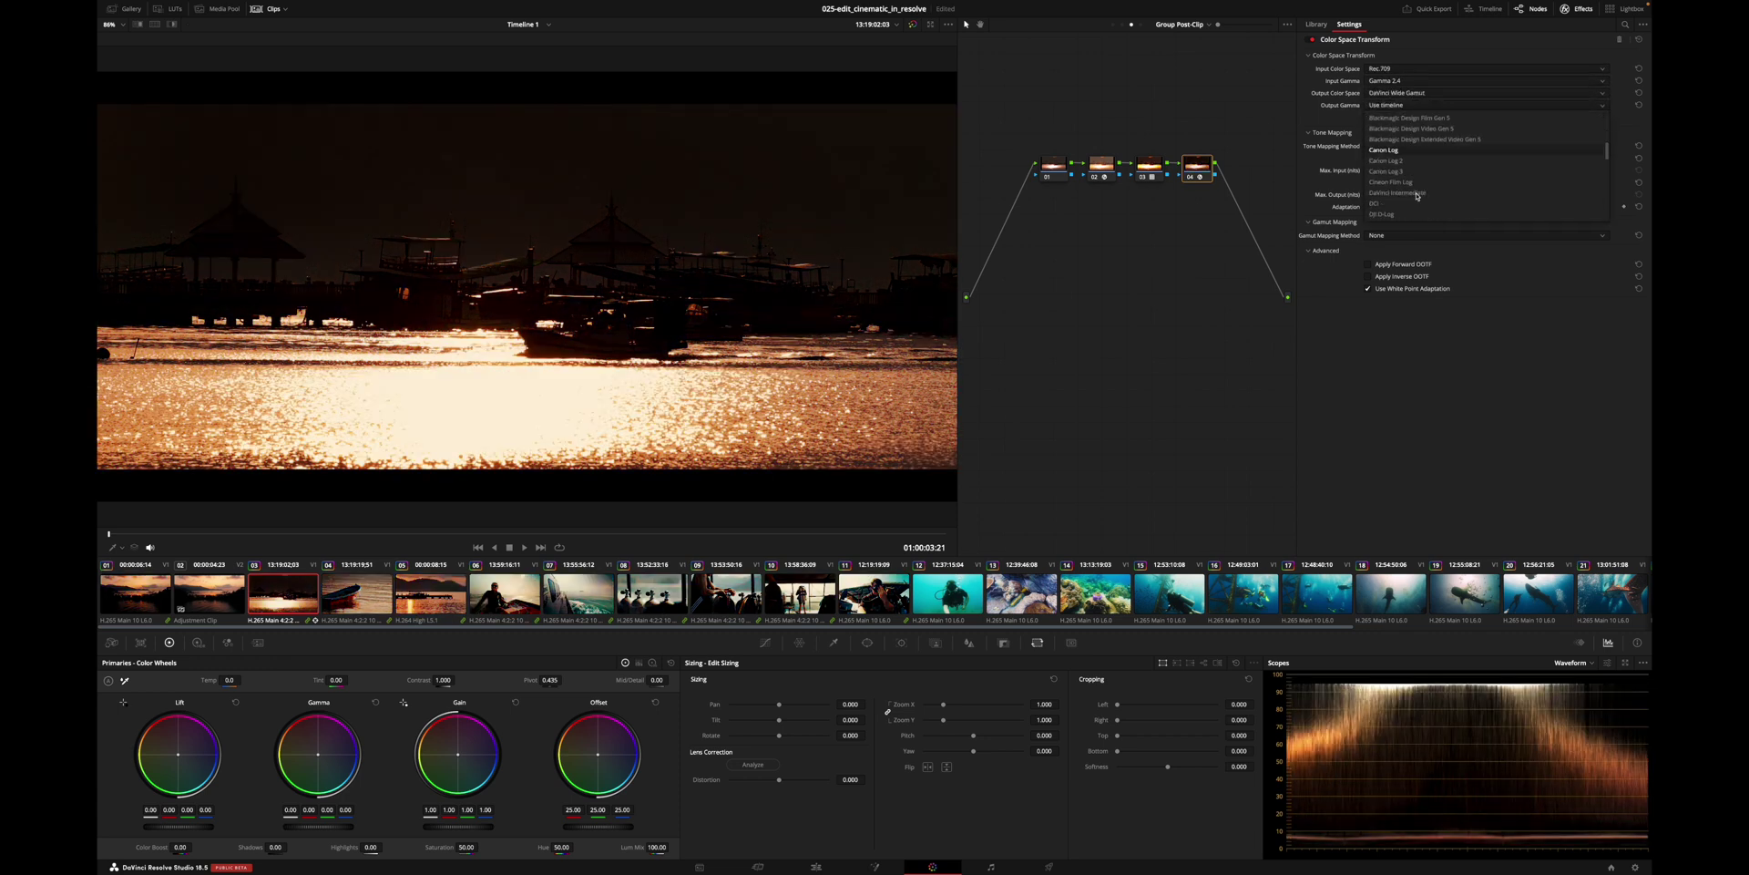
{"action": "left_click", "coordinate": [1409, 151]}
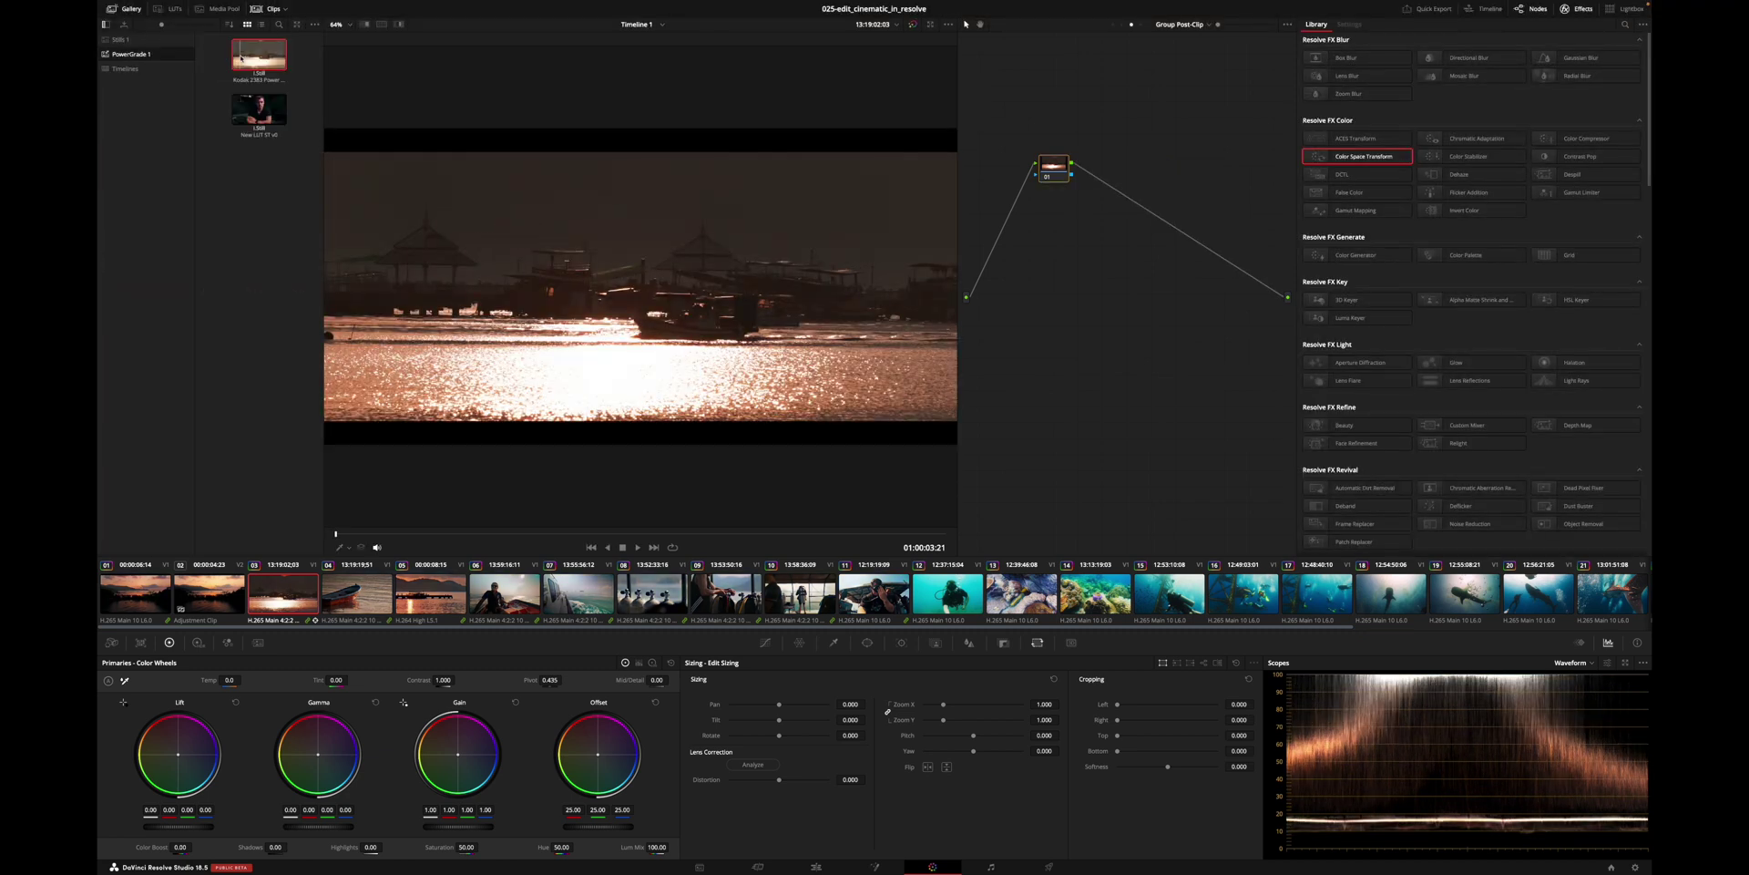
{"action": "left_click_drag", "start_coordinate": [246, 55], "coordinate": [1057, 168]}
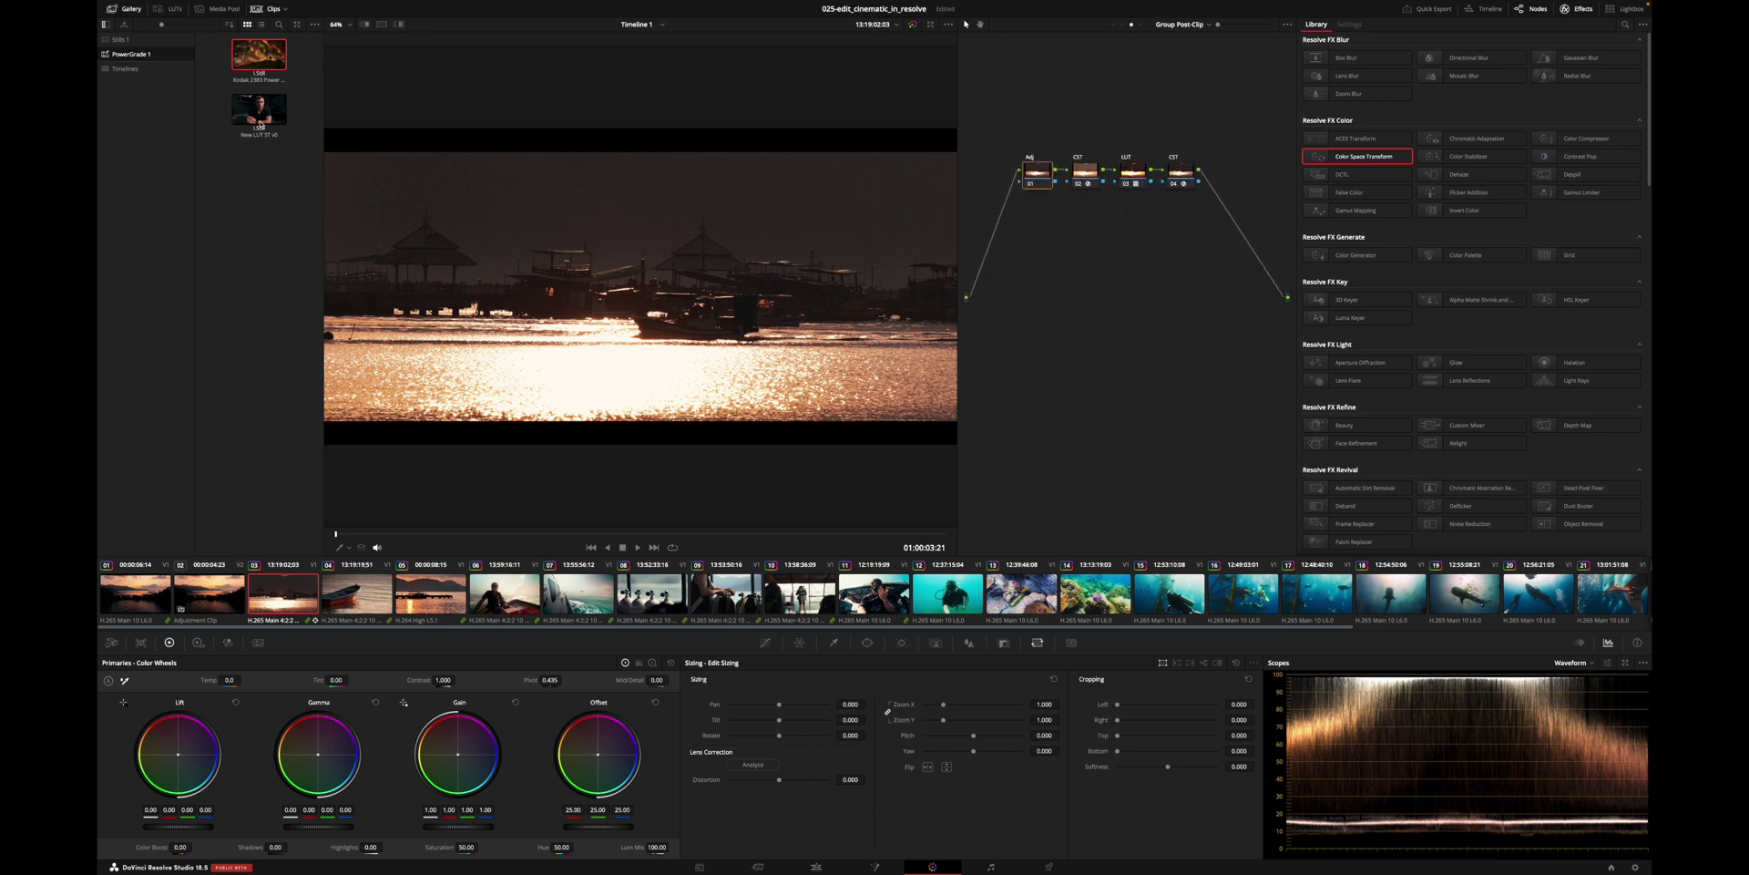
{"action": "left_click", "coordinate": [133, 9]}
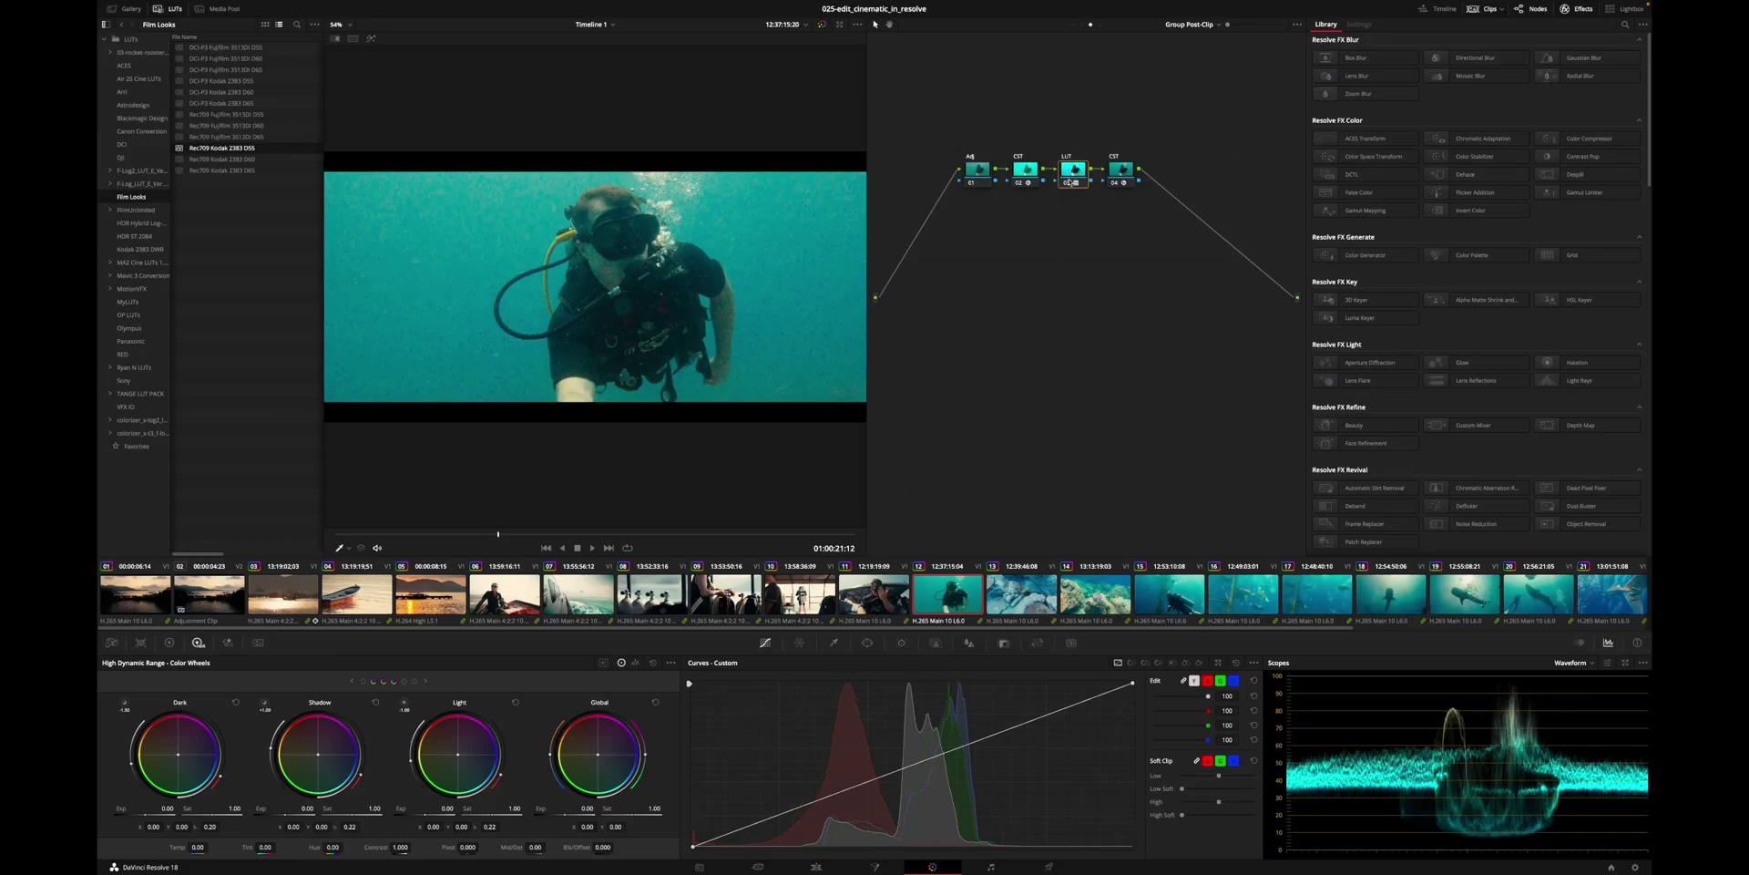
{"action": "left_click", "coordinate": [1065, 183]}
{"action": "left_click", "coordinate": [1065, 183]}
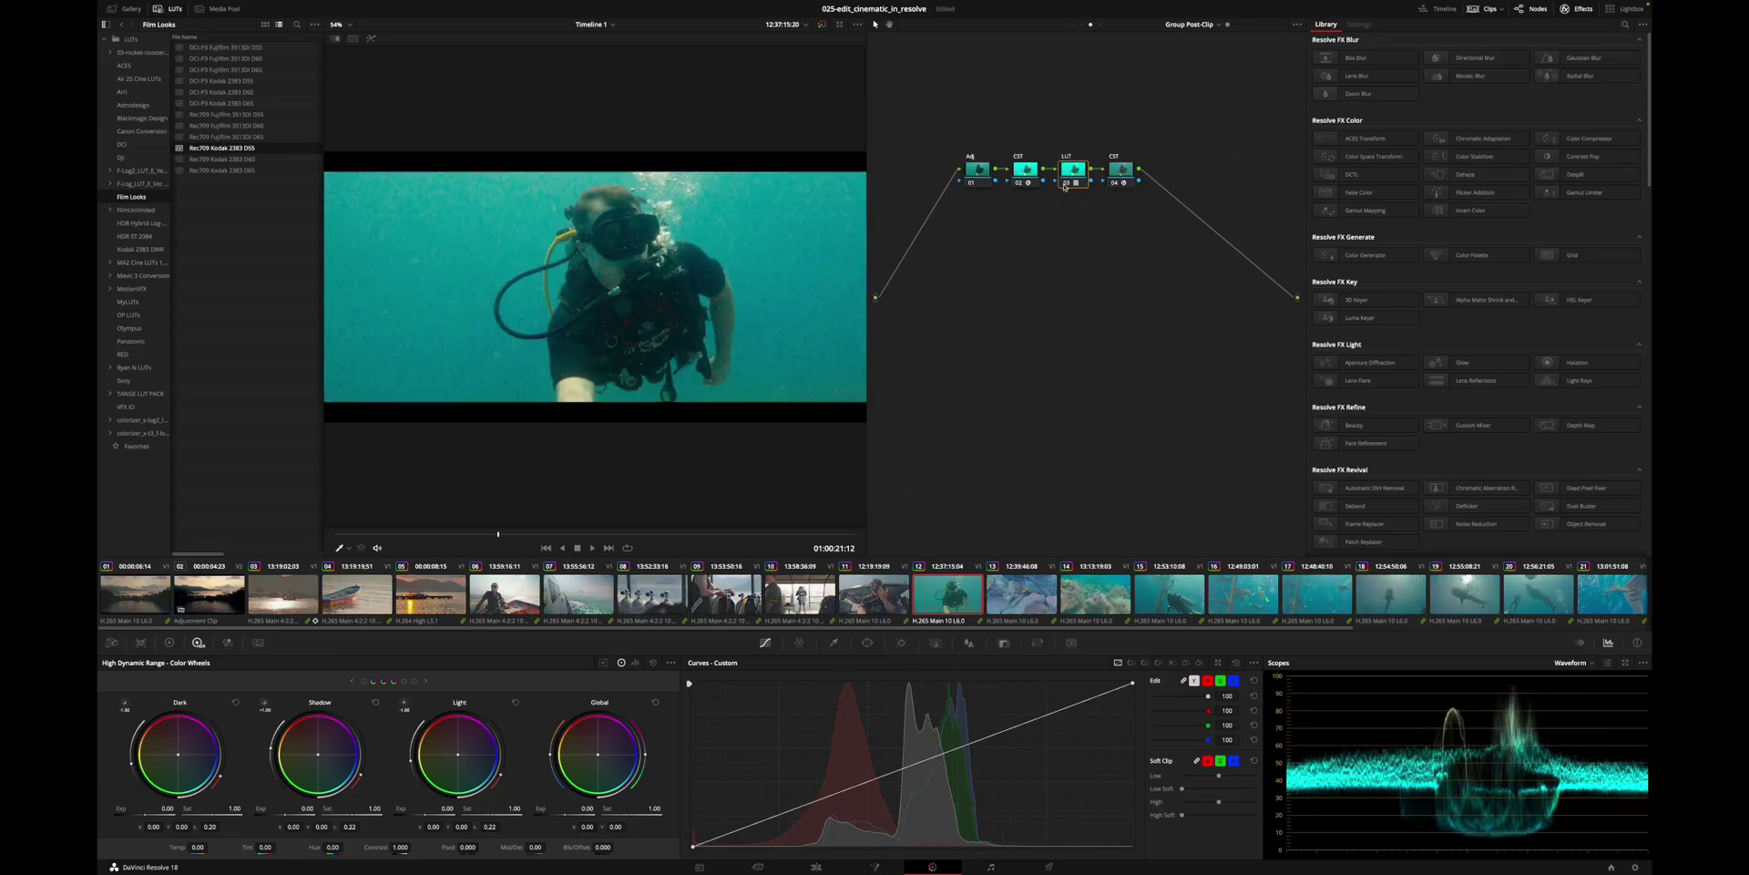
{"action": "left_click", "coordinate": [1029, 183]}
{"action": "left_click", "coordinate": [1029, 183]}
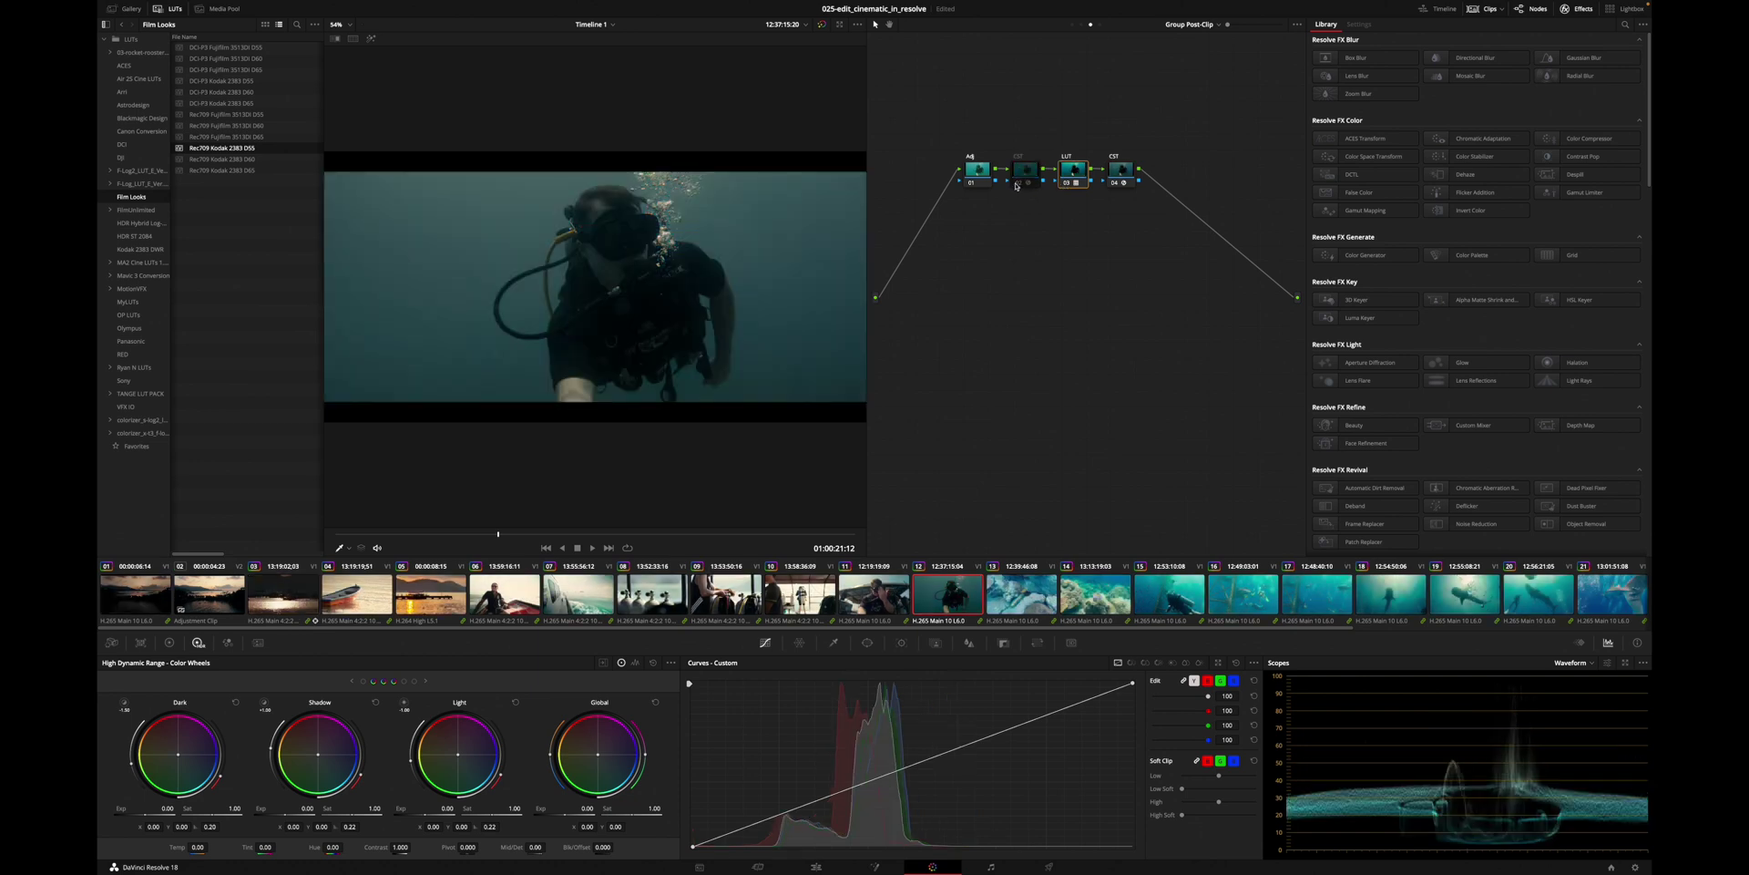
{"action": "key", "text": "ctrl+d"}
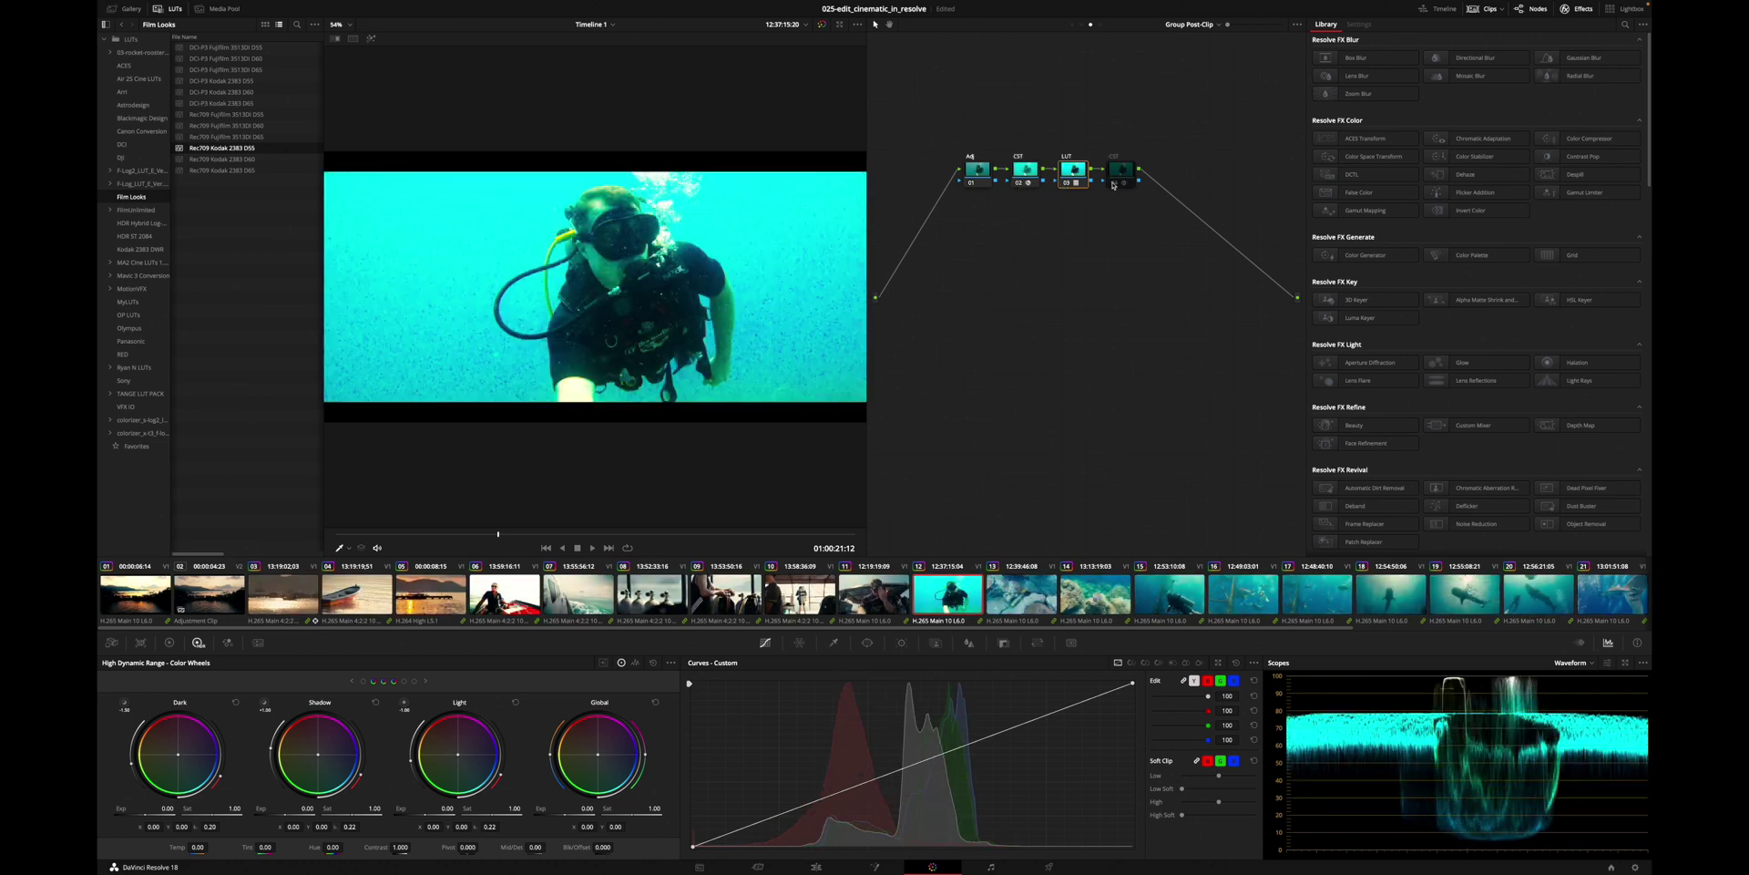
{"action": "key", "text": "ctrl+d"}
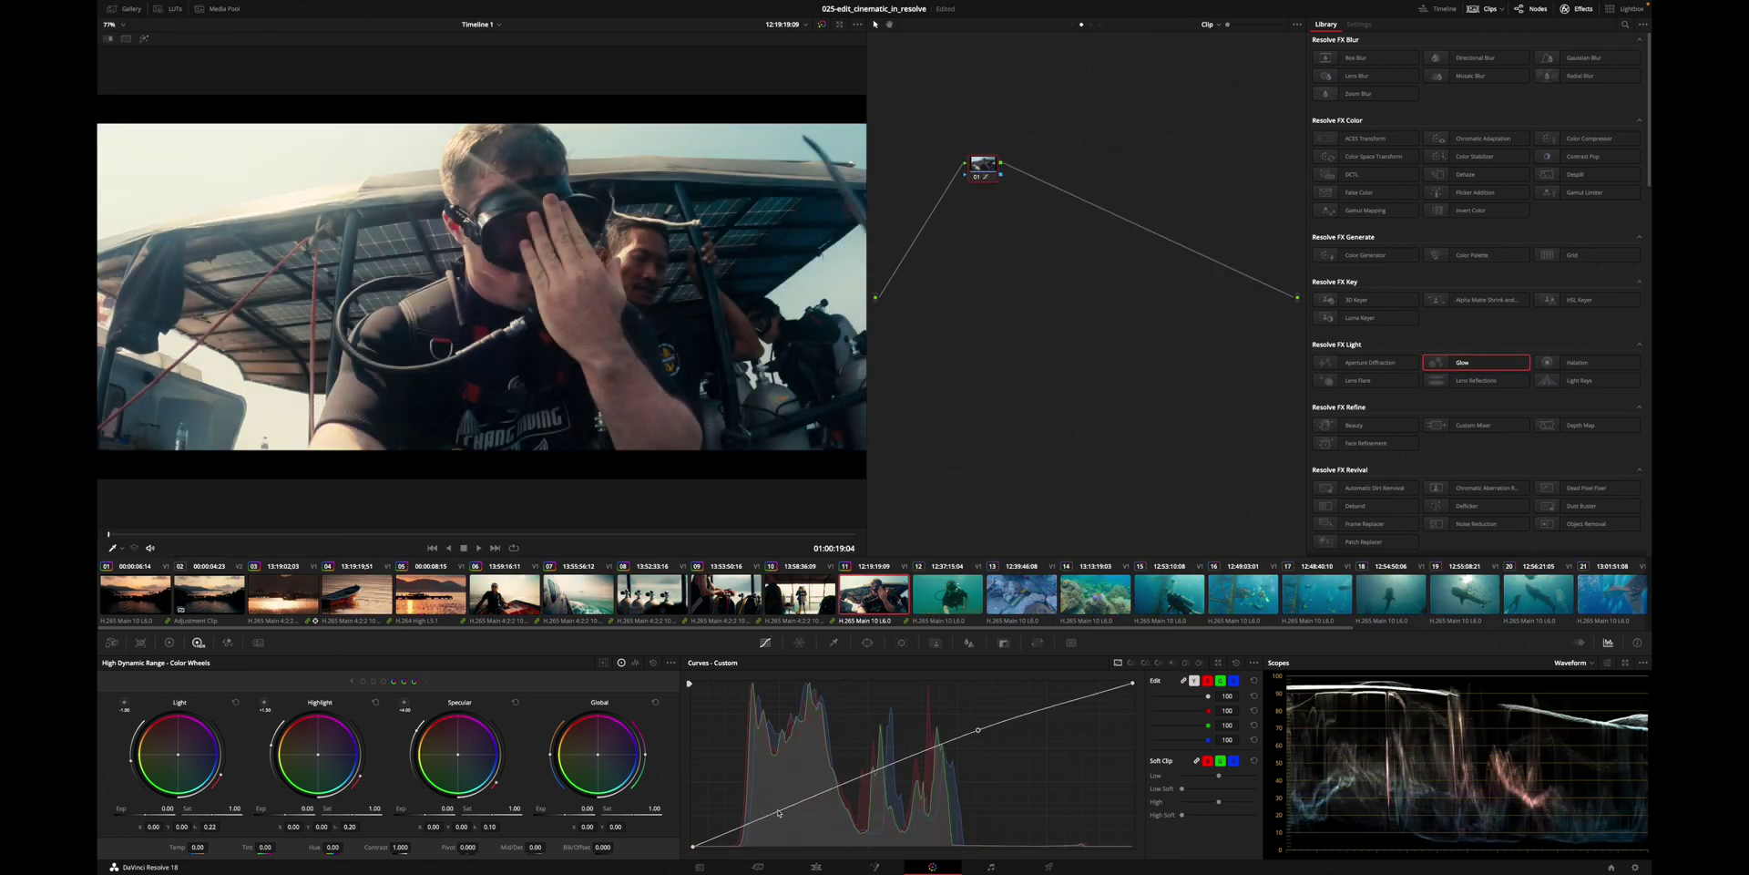
- Build an S-curve on the boat-deck diver clip by lowering shadows and raising highlights
{"action": "left_click_drag", "start_coordinate": [778, 812], "coordinate": [782, 818]}
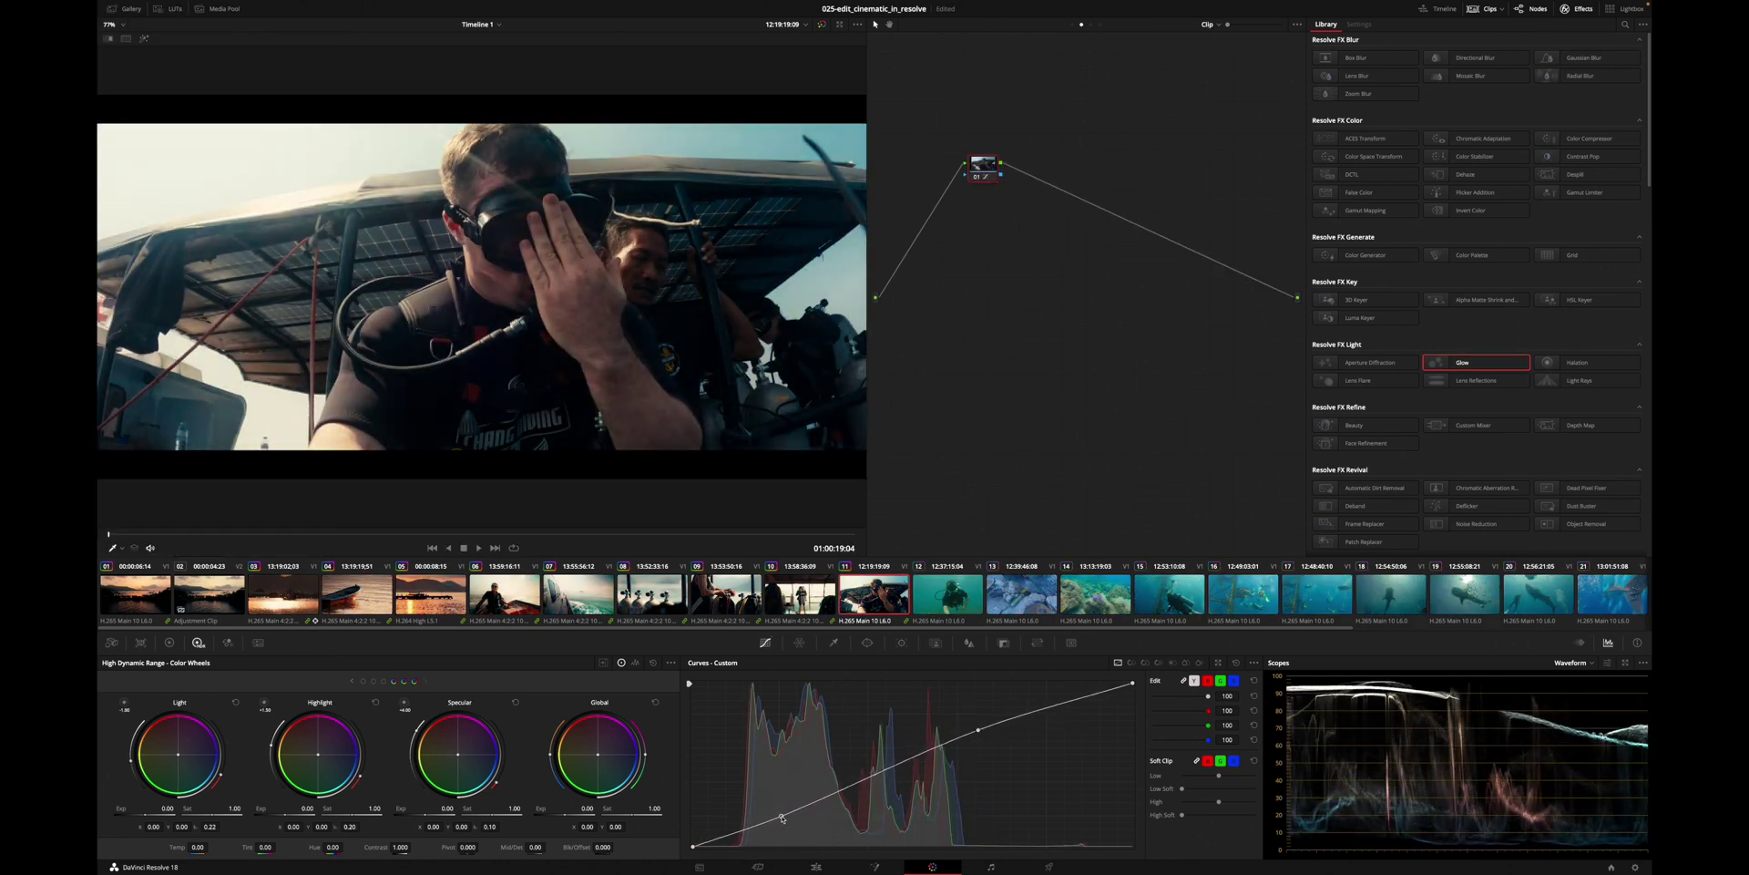
{"action": "left_click_drag", "start_coordinate": [978, 734], "coordinate": [946, 734]}
{"action": "left_click_drag", "start_coordinate": [781, 819], "coordinate": [785, 819]}
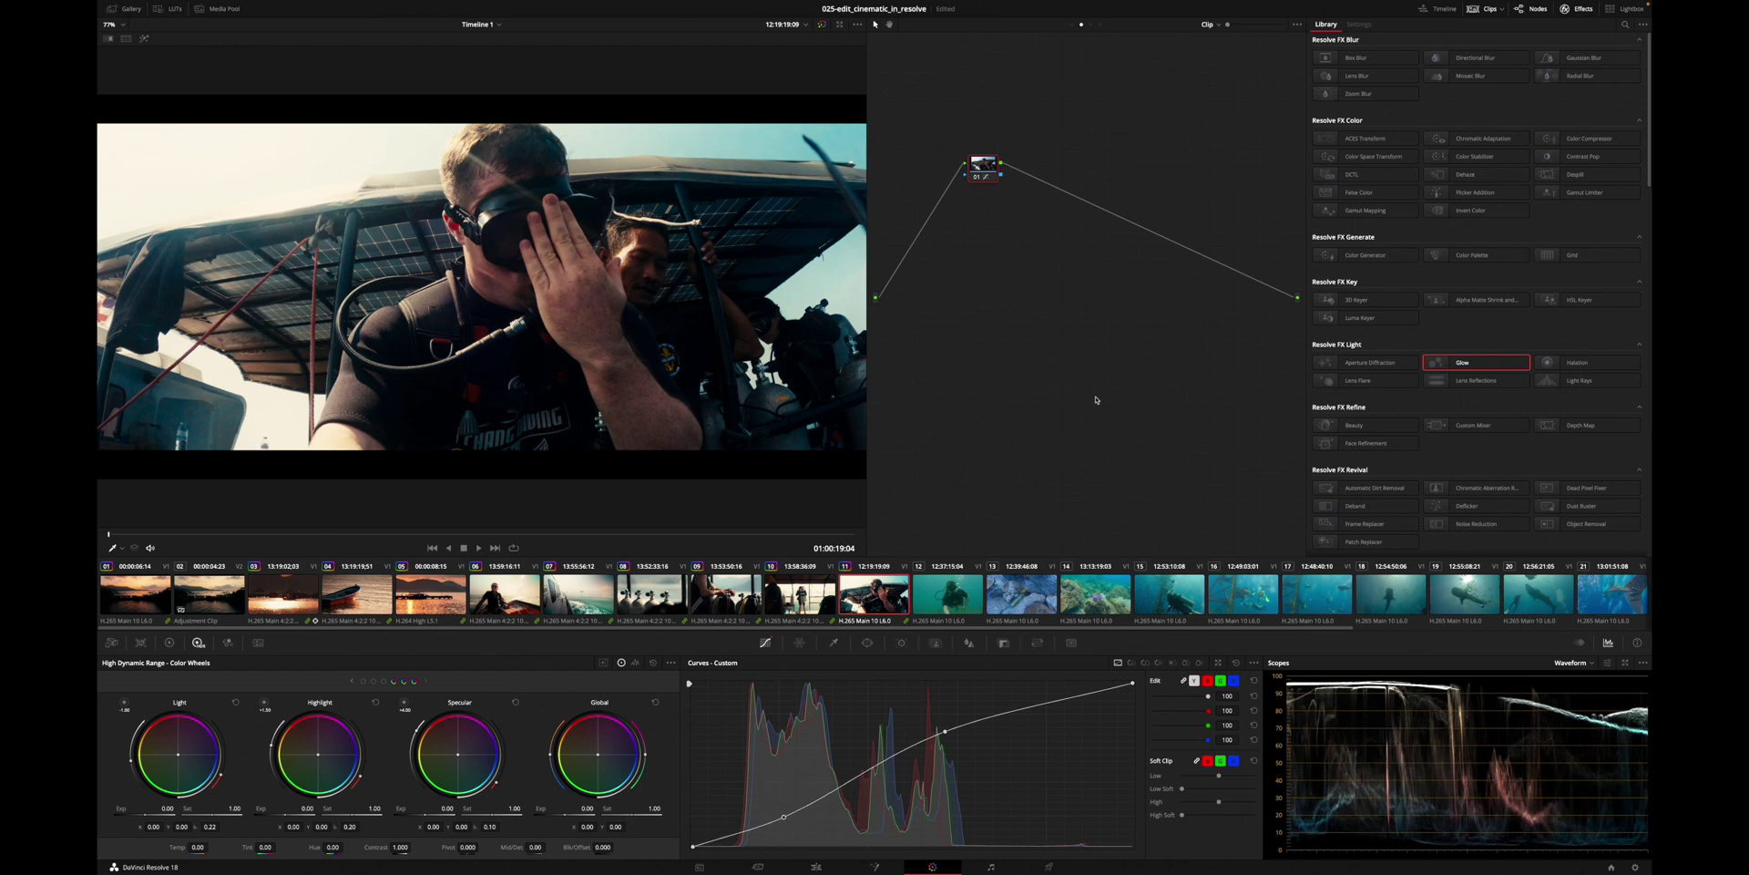
- Play to the coral clip, nudge its Global wheel color balance, and move to the anemone clip
{"action": "left_click", "coordinate": [948, 594]}
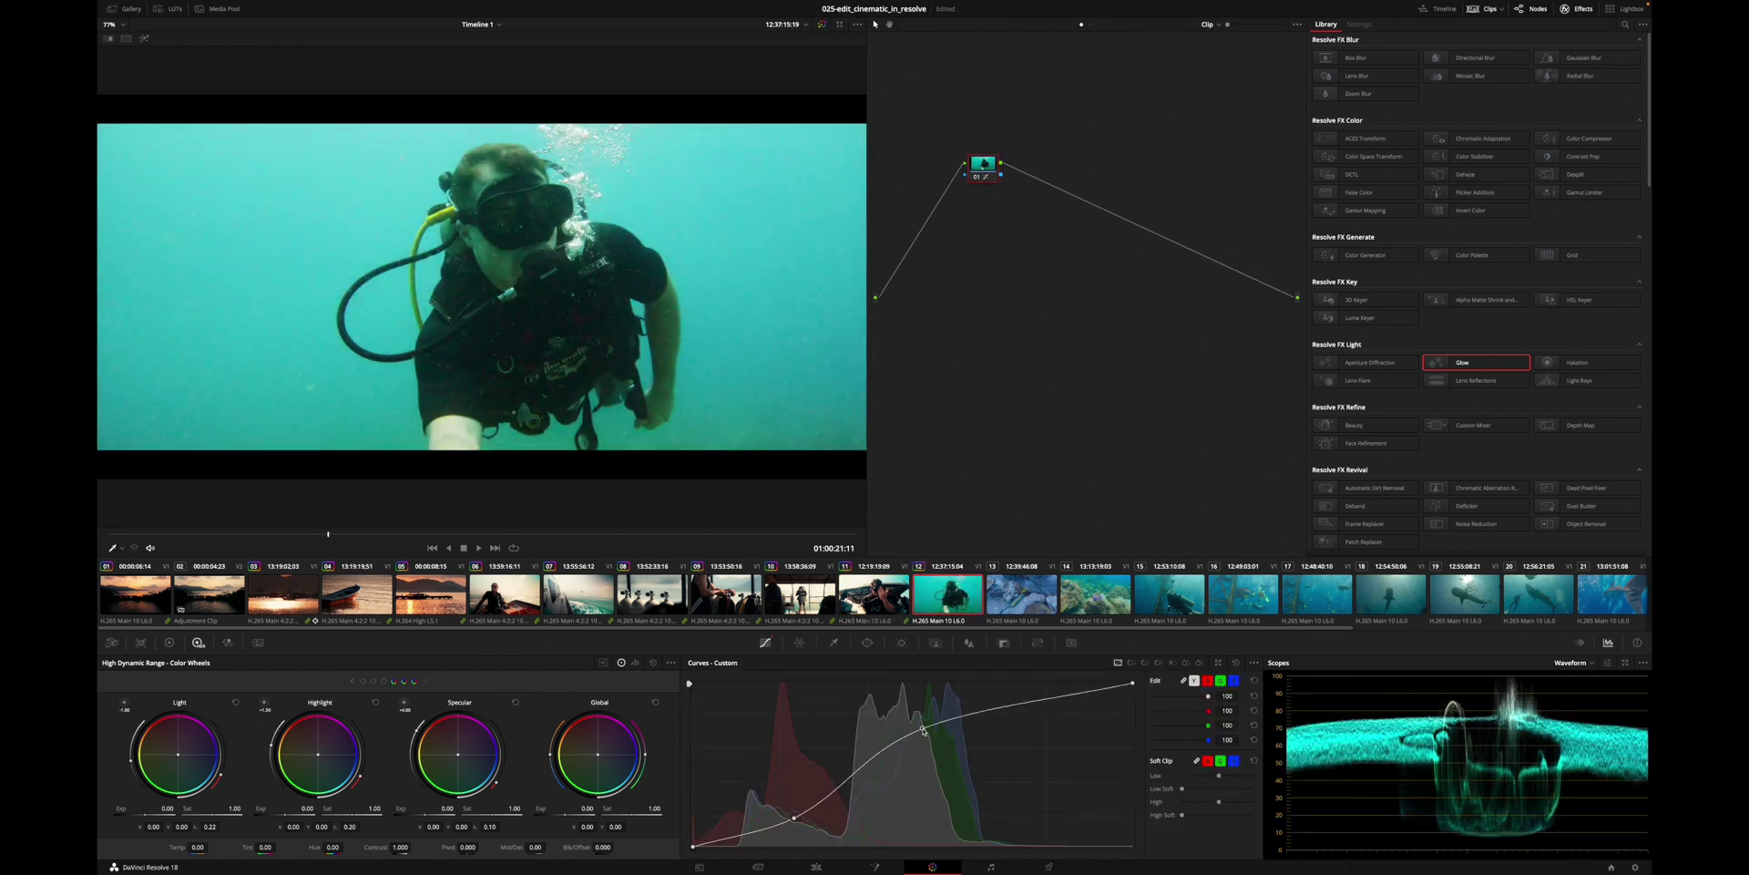
{"action": "key", "text": "space"}
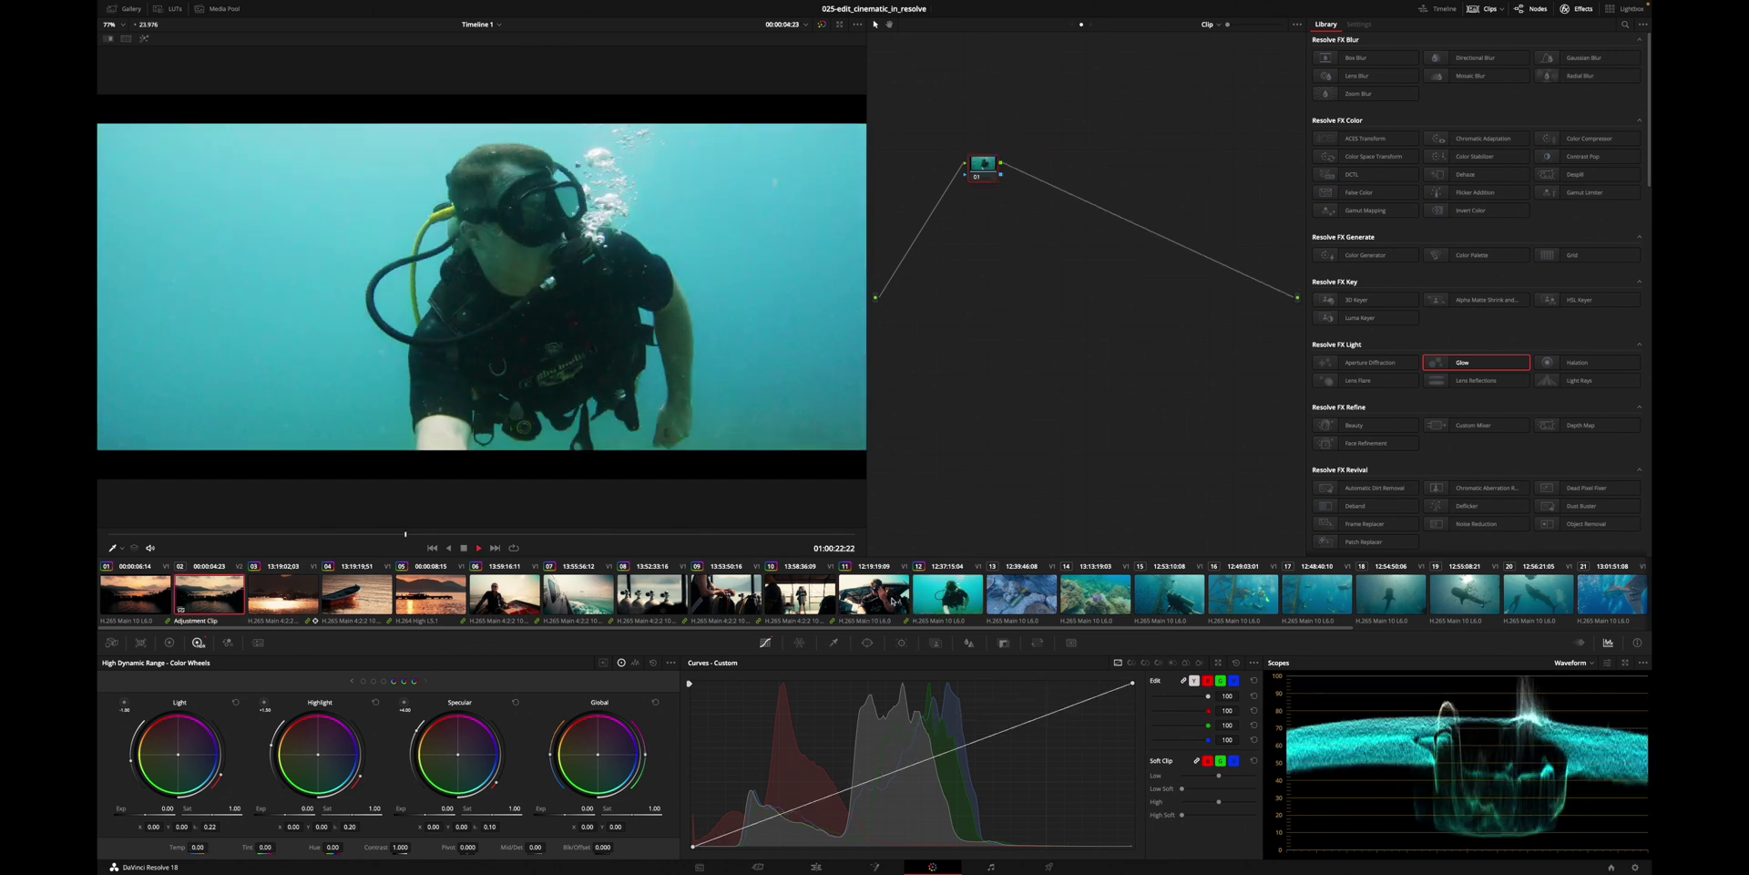
{"action": "key", "text": "space"}
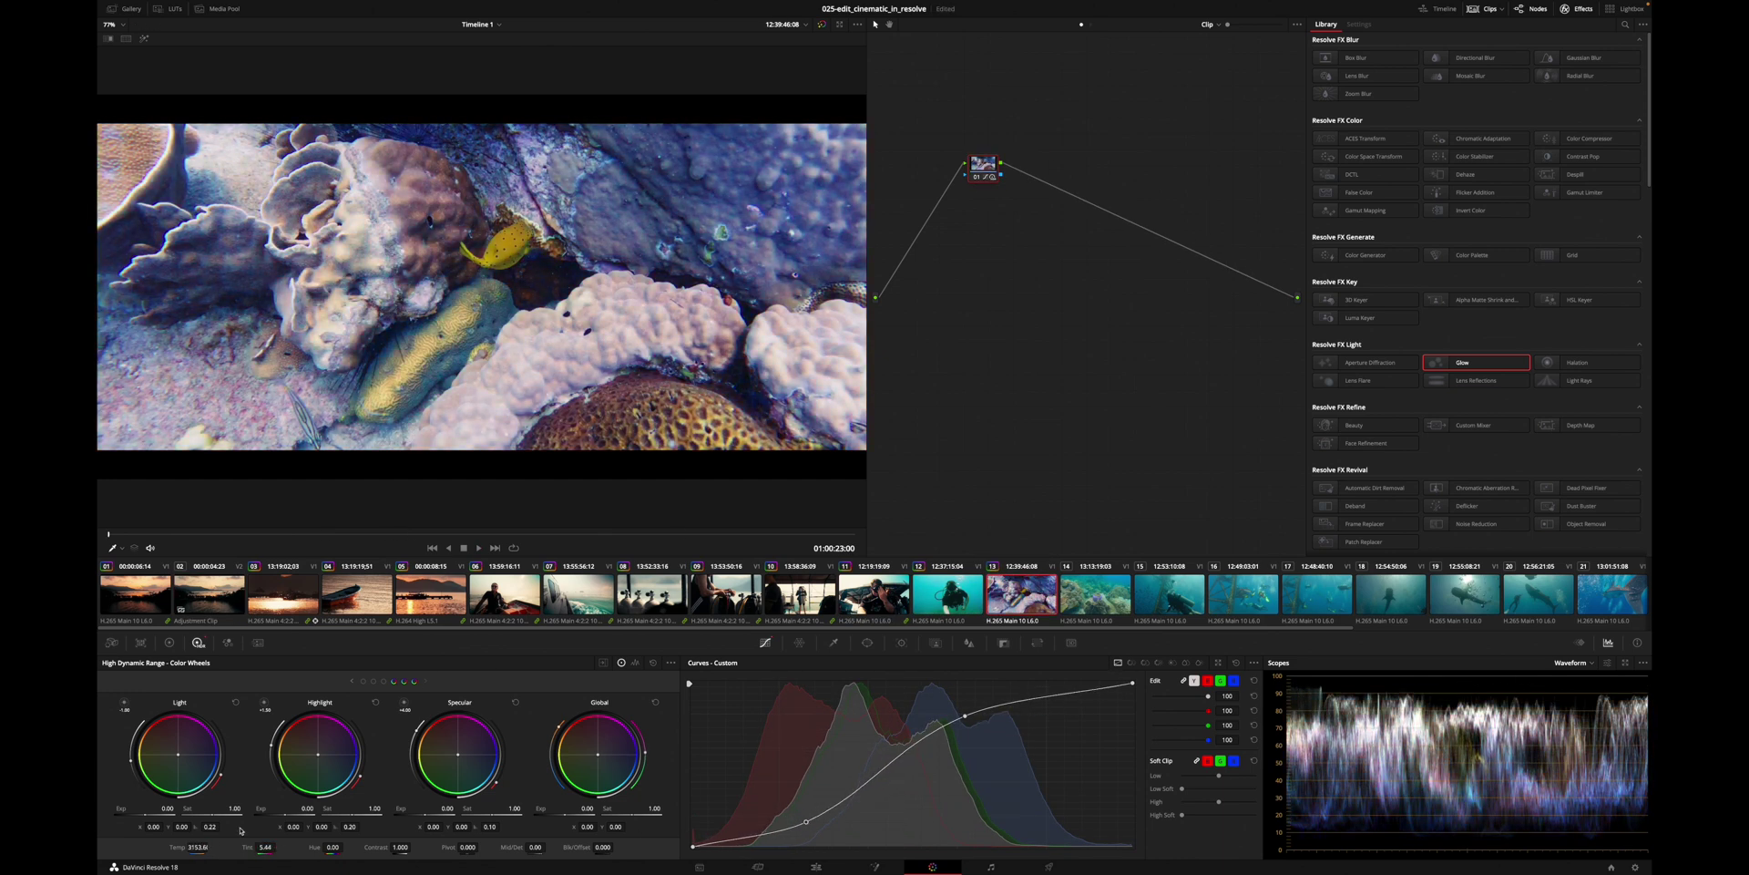
{"action": "left_click_drag", "start_coordinate": [593, 751], "coordinate": [583, 745]}
{"action": "key", "text": "Down"}
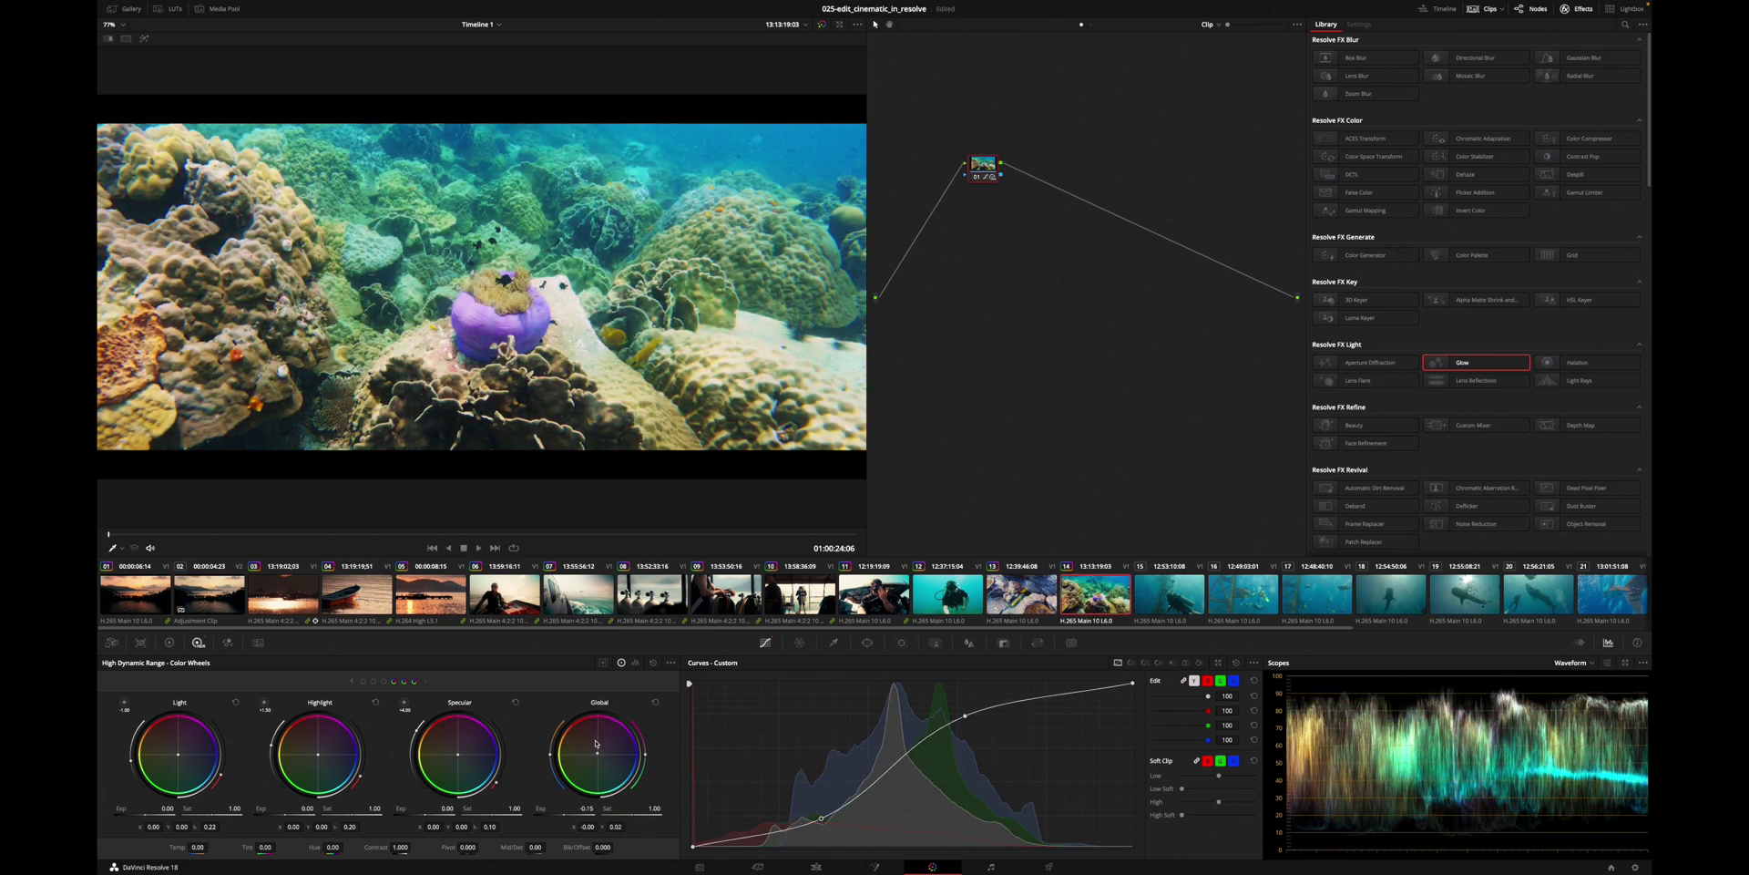